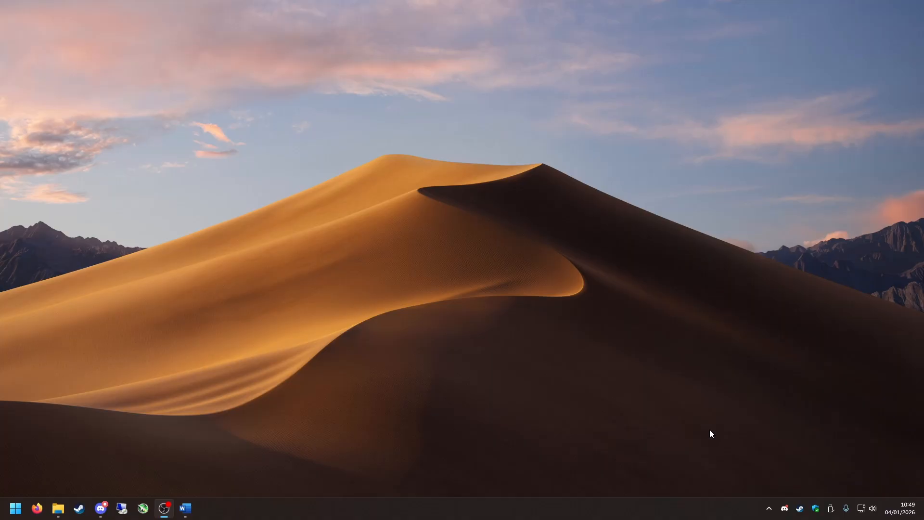
# Open Steam and browse the local files of Unreal Tournament 2004 from the game library in a full-size window.
pyautogui.click(800, 508)
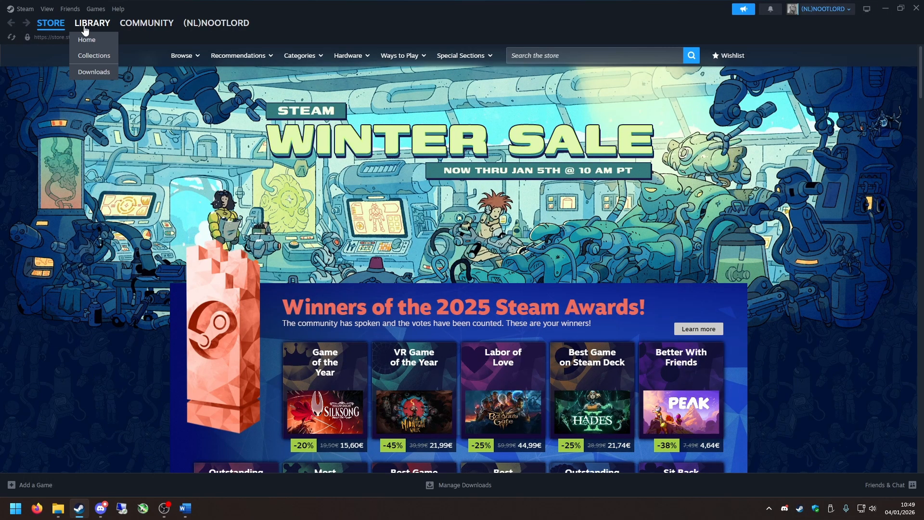
pyautogui.click(92, 22)
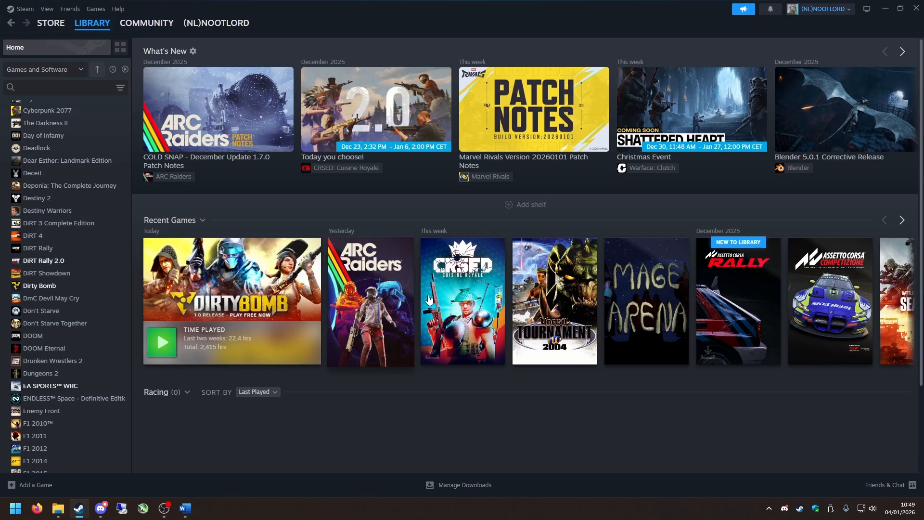
pyautogui.click(553, 301)
pyautogui.rightClick(96, 287)
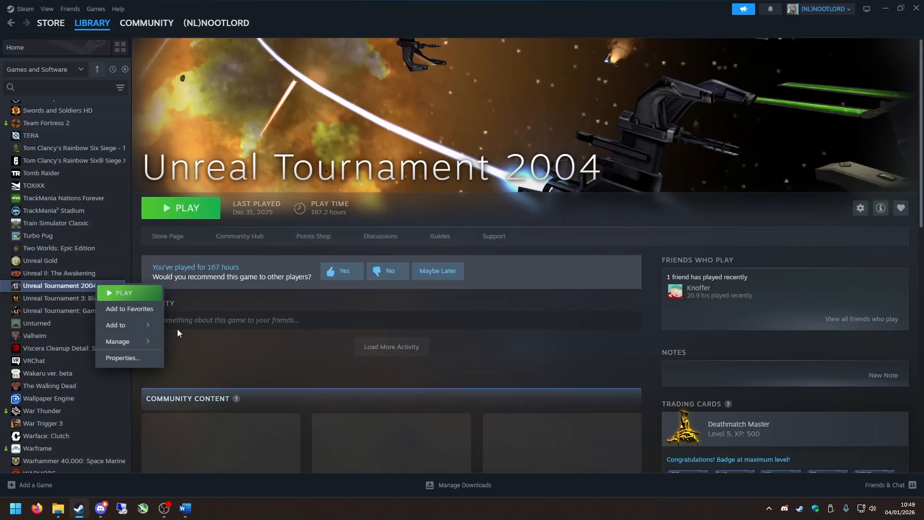
pyautogui.moveTo(140, 341)
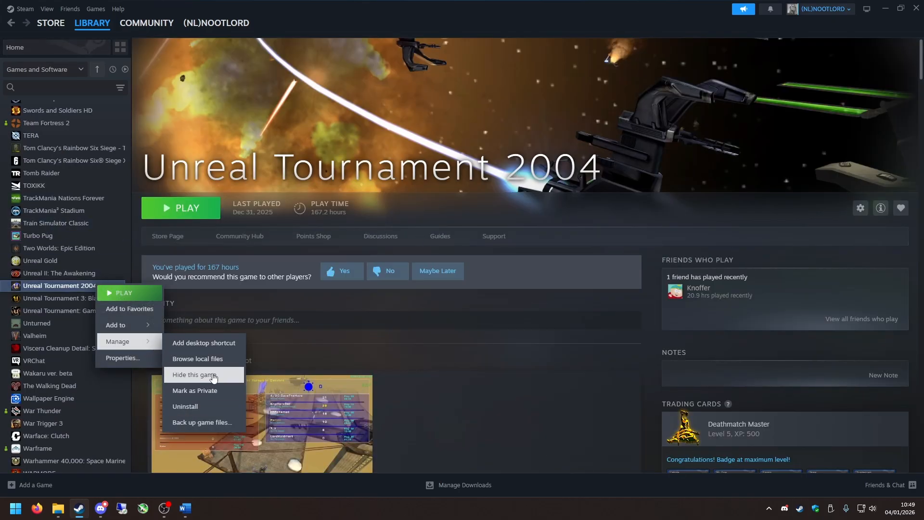
pyautogui.click(204, 359)
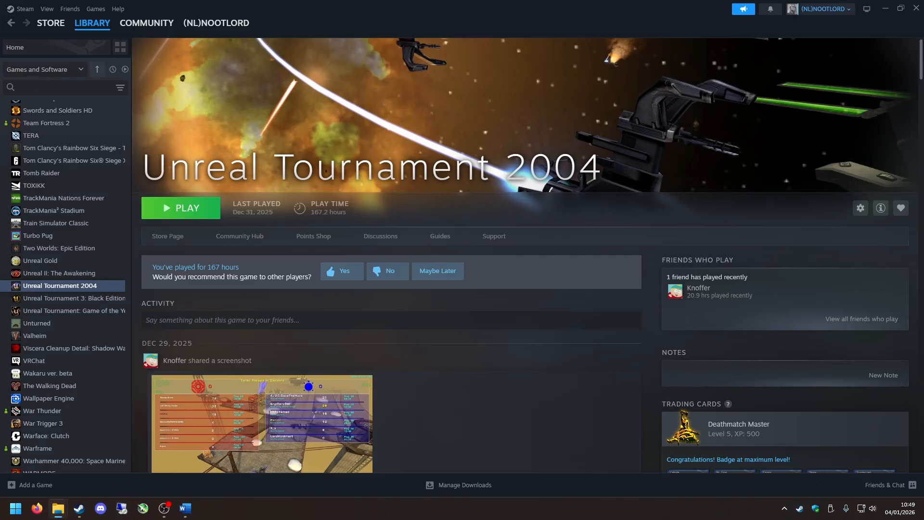
pyautogui.moveTo(923, 144); pyautogui.dragTo(448, 1)
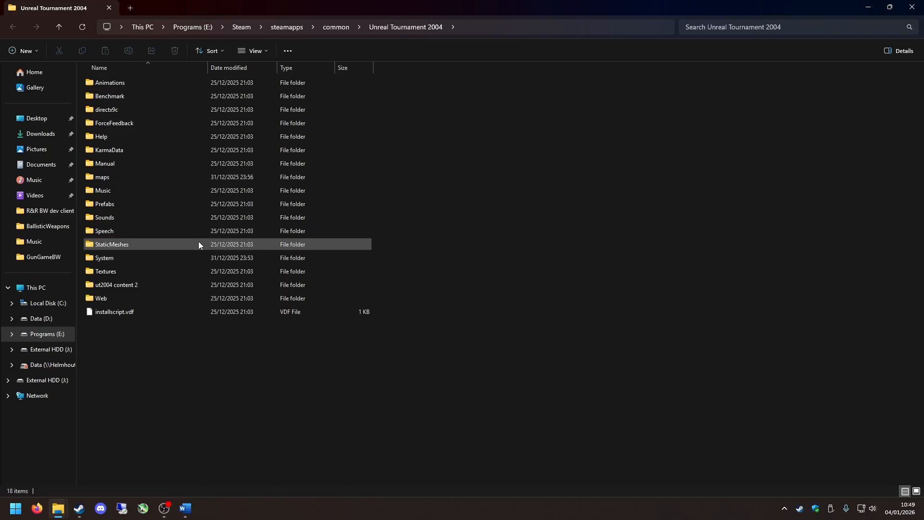
# Open the game's System folder and select the UnrealEd.exe application.
pyautogui.doubleClick(132, 258)
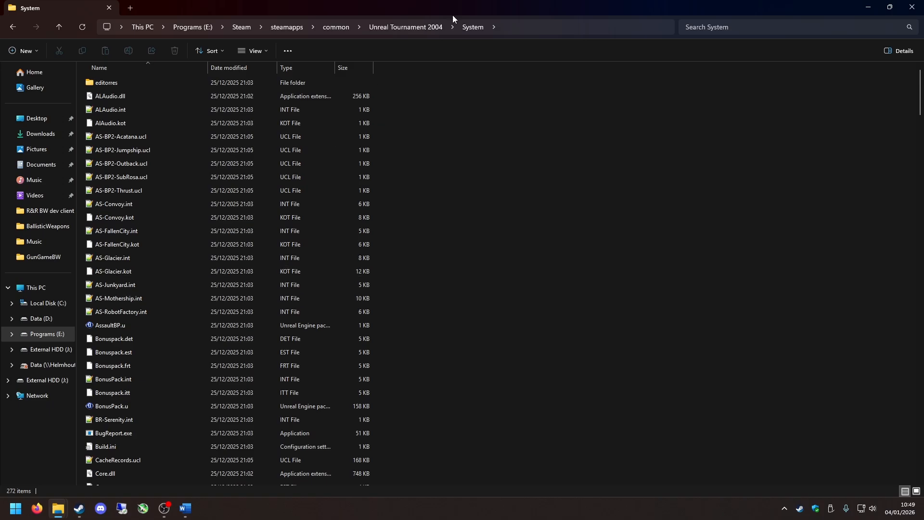
pyautogui.scroll(-20, 431, 314)
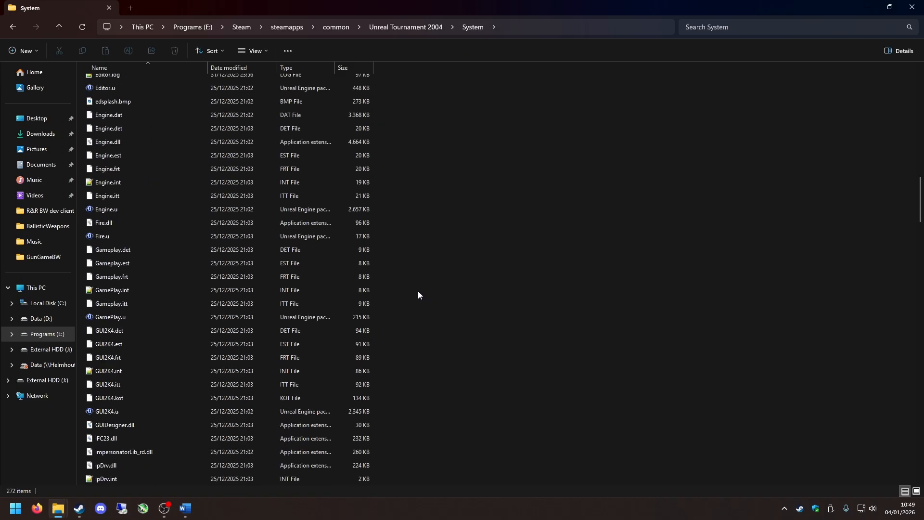
pyautogui.scroll(-1, 146, 327)
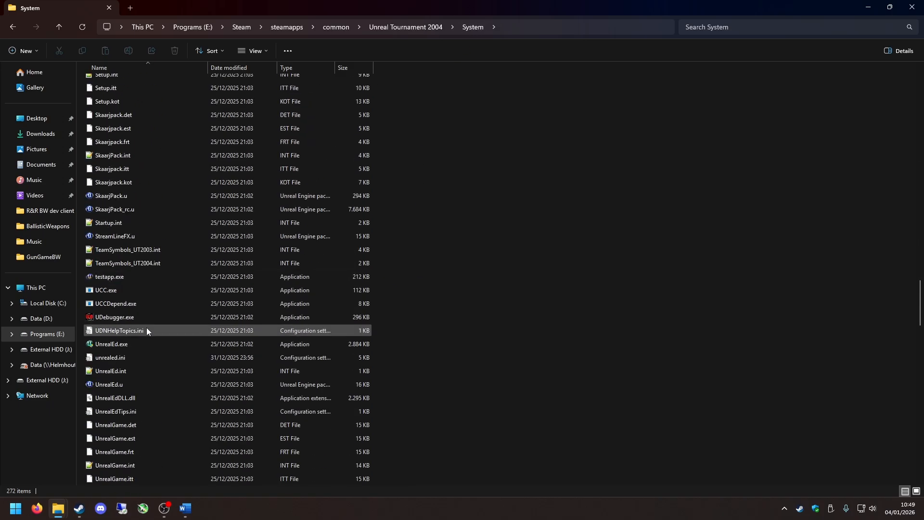
pyautogui.click(109, 345)
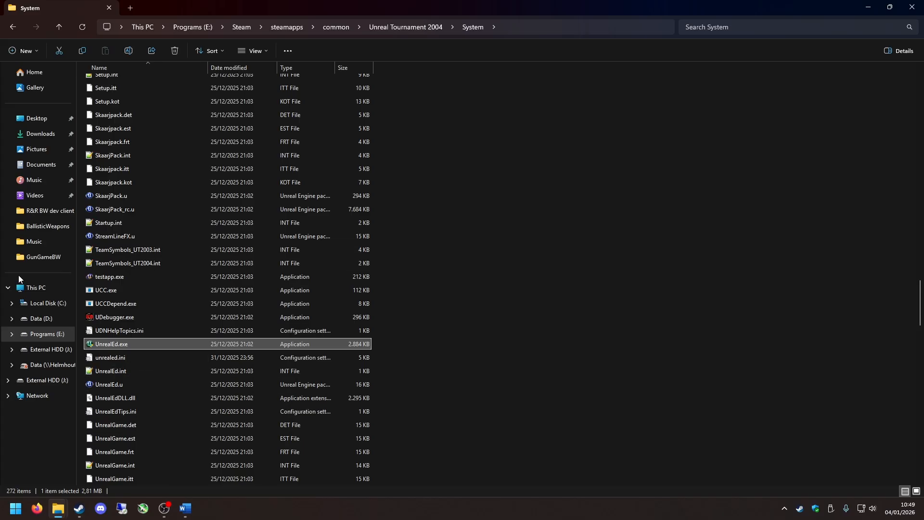
pyautogui.rightClick(121, 343)
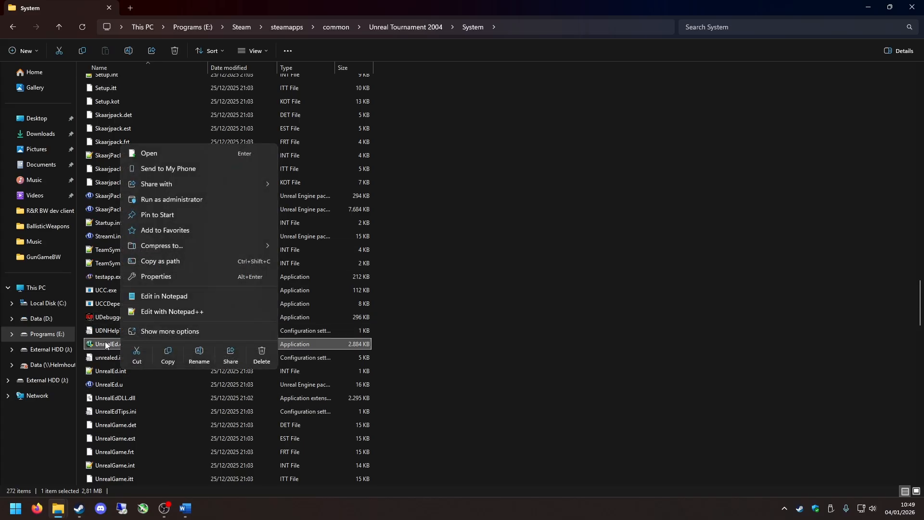
pyautogui.click(499, 306)
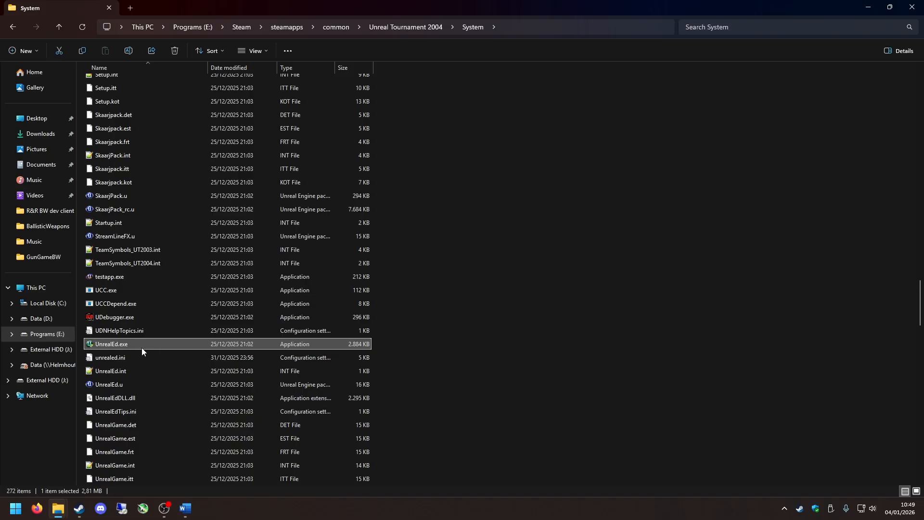
# Set UnrealEd.exe to run in compatibility mode for Windows XP (Service Pack 3) and apply the change.
pyautogui.rightClick(118, 345)
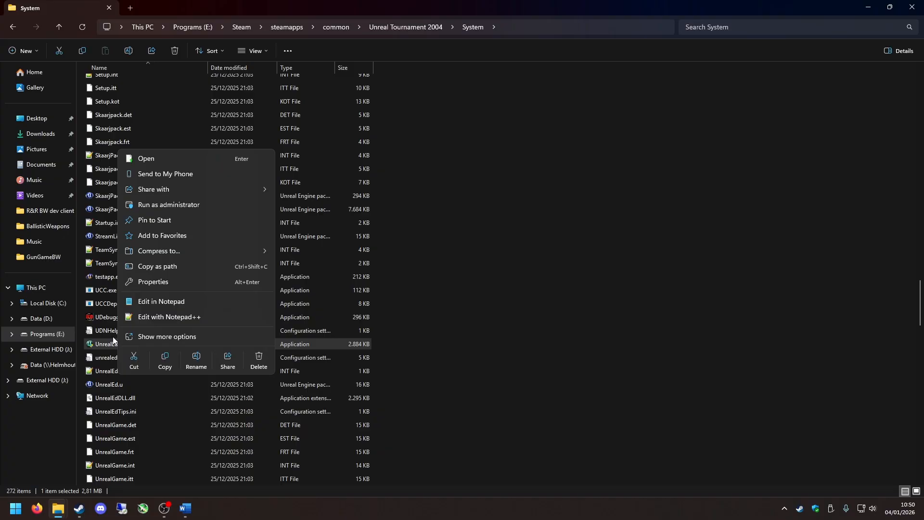
pyautogui.click(152, 339)
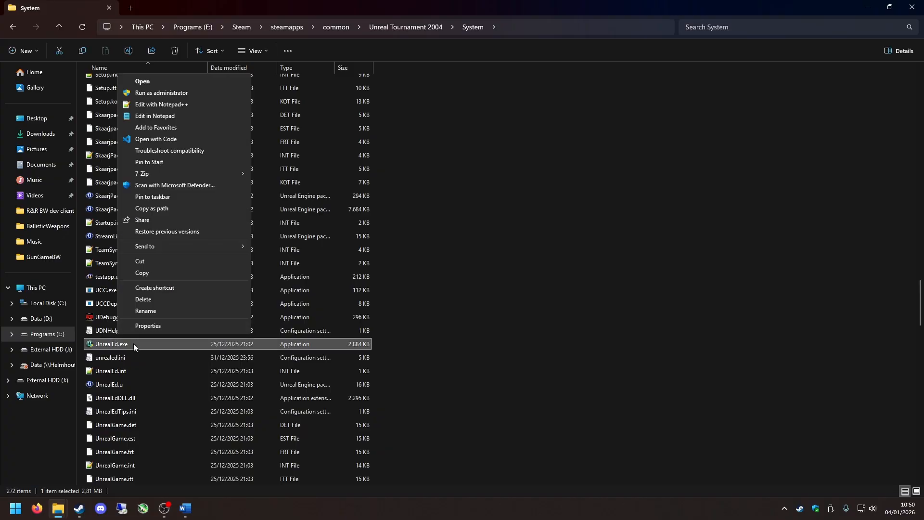
pyautogui.rightClick(134, 342)
pyautogui.click(163, 278)
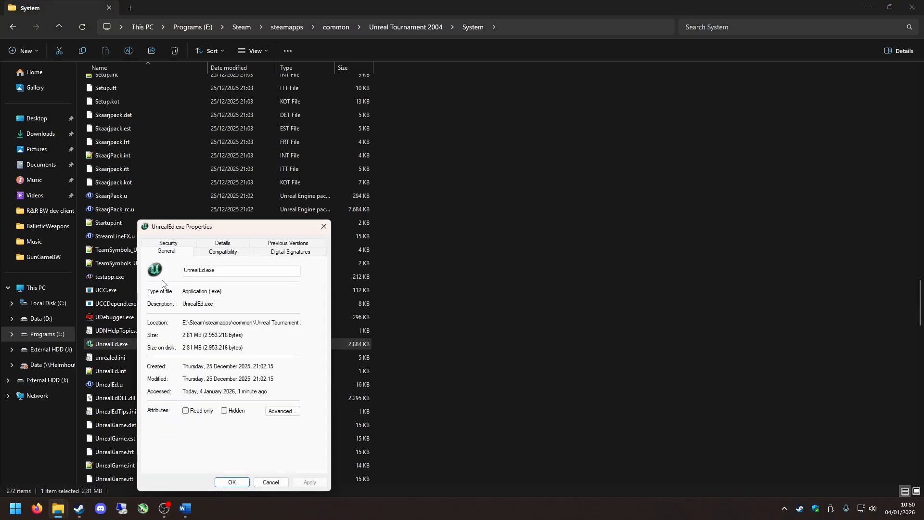
pyautogui.moveTo(209, 231); pyautogui.dragTo(513, 103)
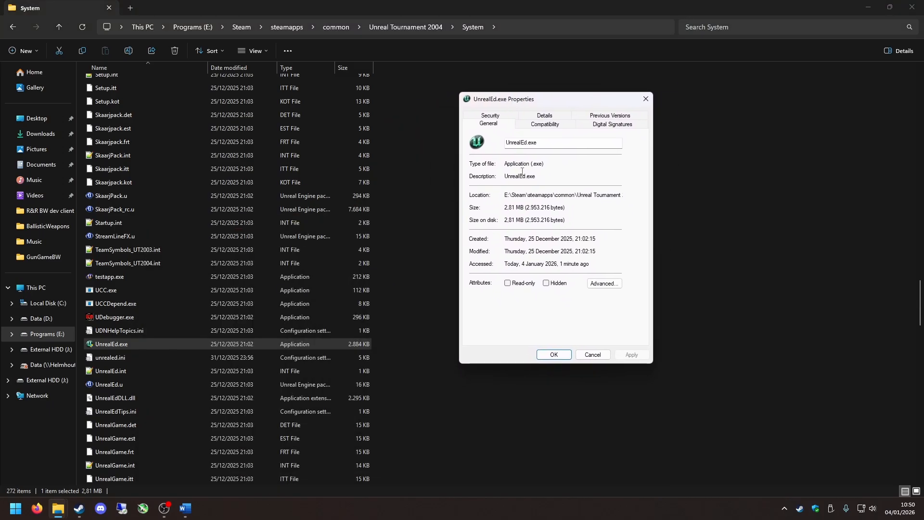
pyautogui.click(545, 125)
pyautogui.click(501, 189)
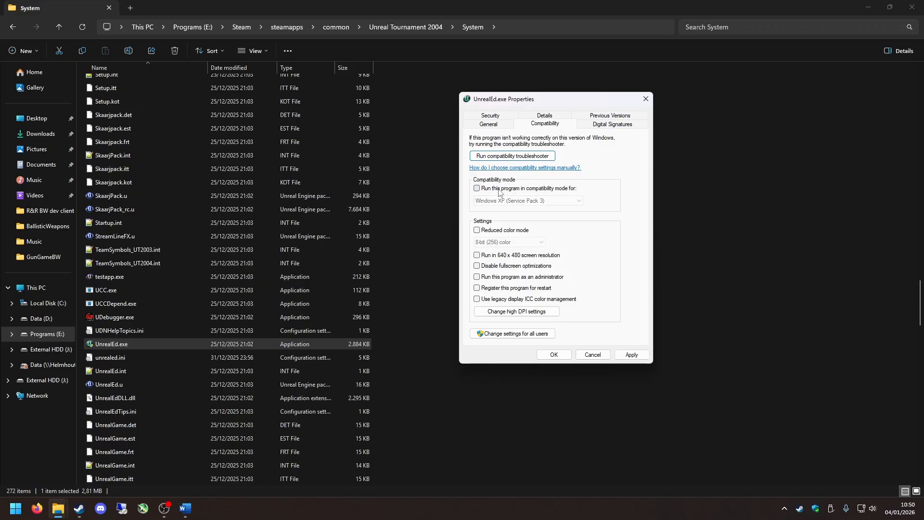
pyautogui.click(493, 205)
pyautogui.click(511, 230)
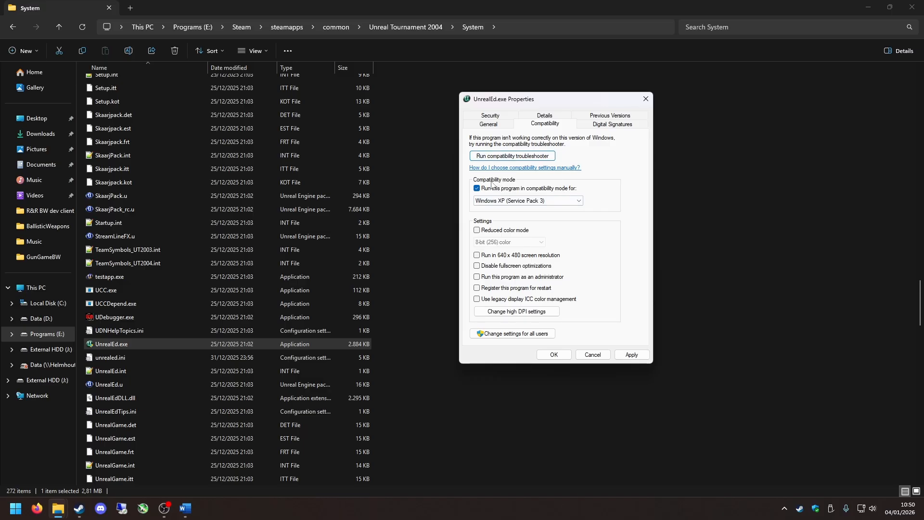
pyautogui.click(632, 355)
pyautogui.click(554, 355)
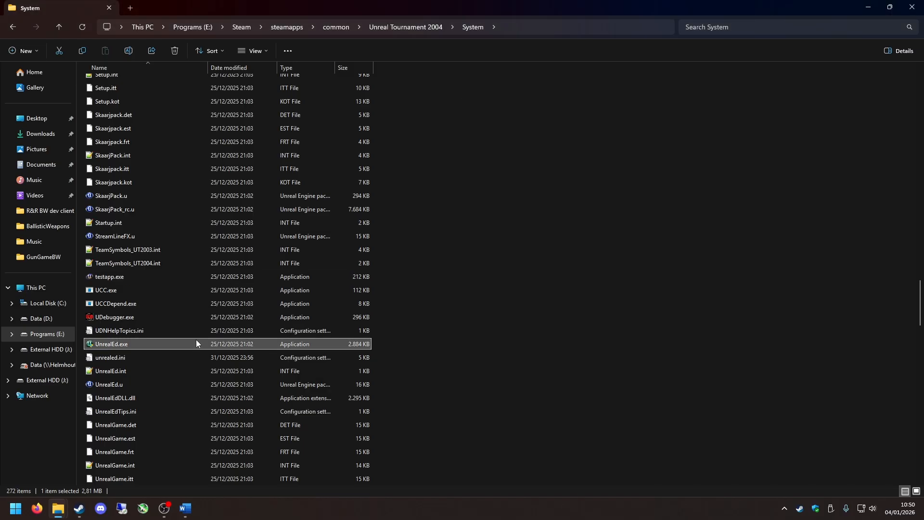
# Try to launch UnrealEd.exe, and review its compatibility settings and advanced file attributes.
pyautogui.doubleClick(124, 344)
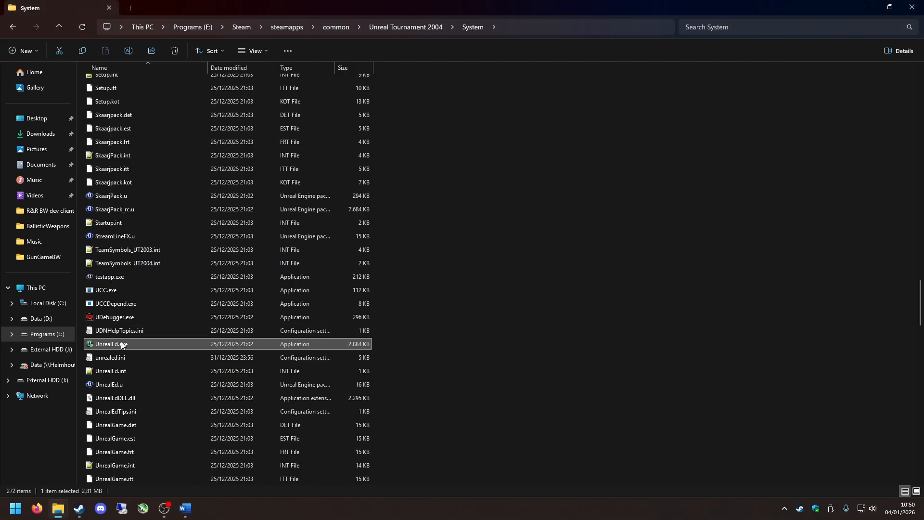
pyautogui.rightClick(142, 343)
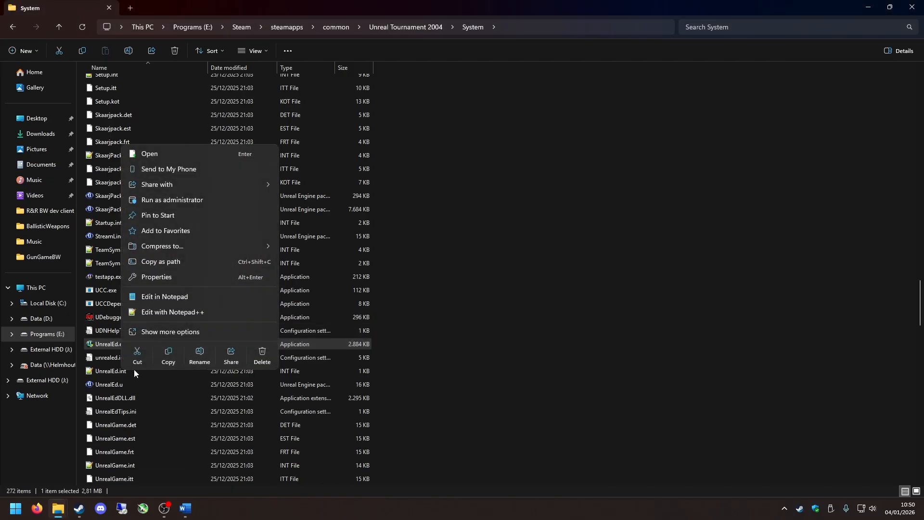
pyautogui.click(162, 332)
pyautogui.click(203, 320)
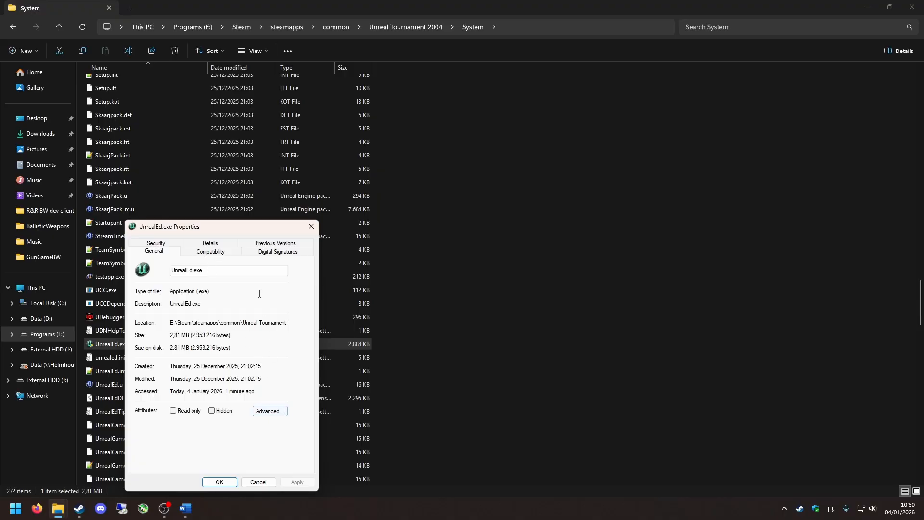
pyautogui.click(225, 256)
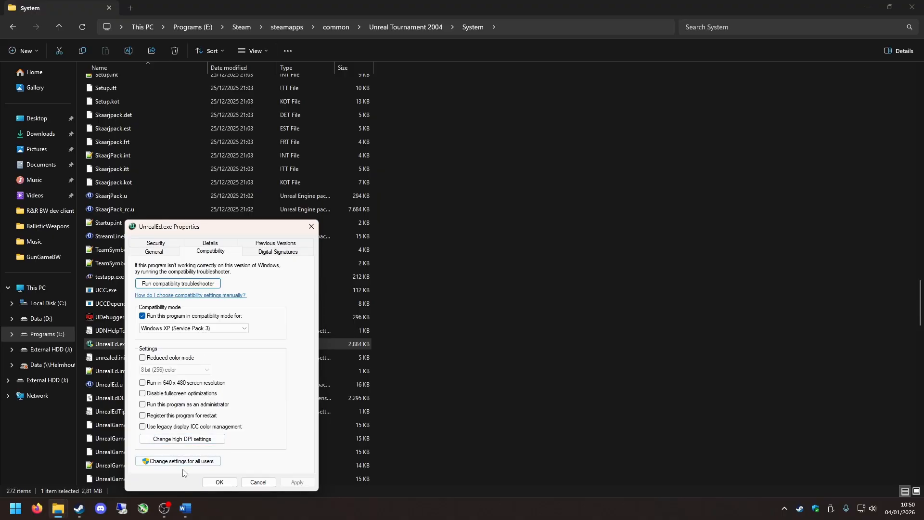
pyautogui.click(166, 252)
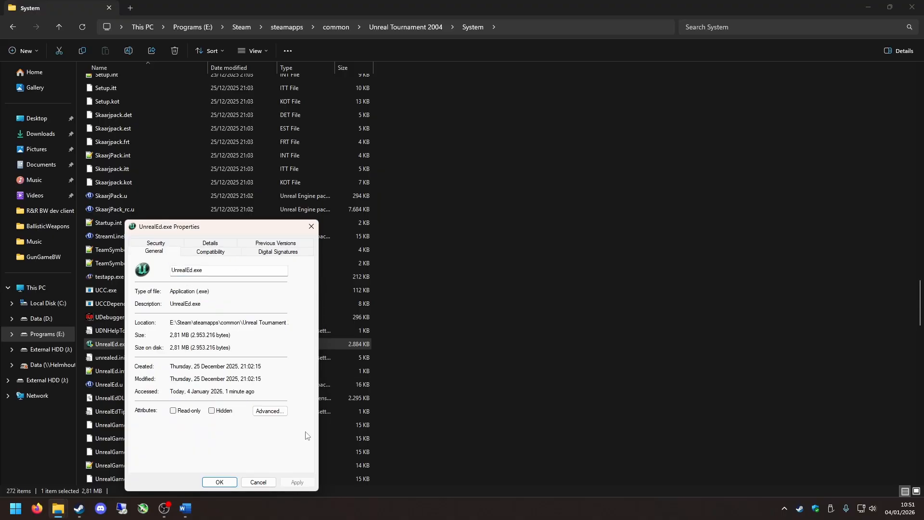
pyautogui.click(282, 411)
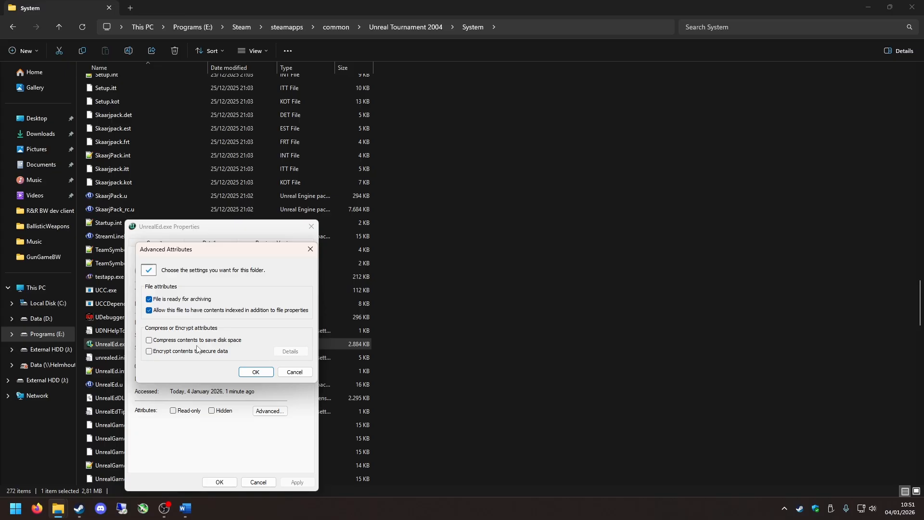
pyautogui.click(311, 249)
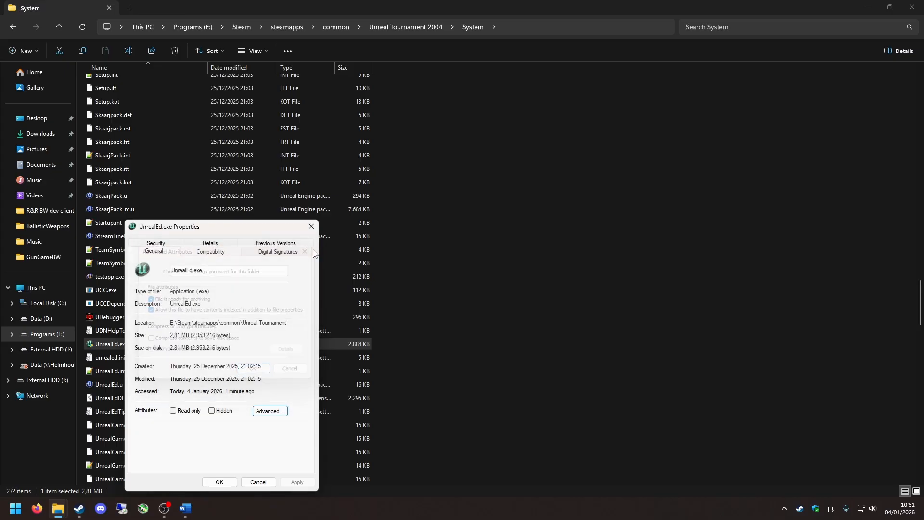
pyautogui.click(220, 255)
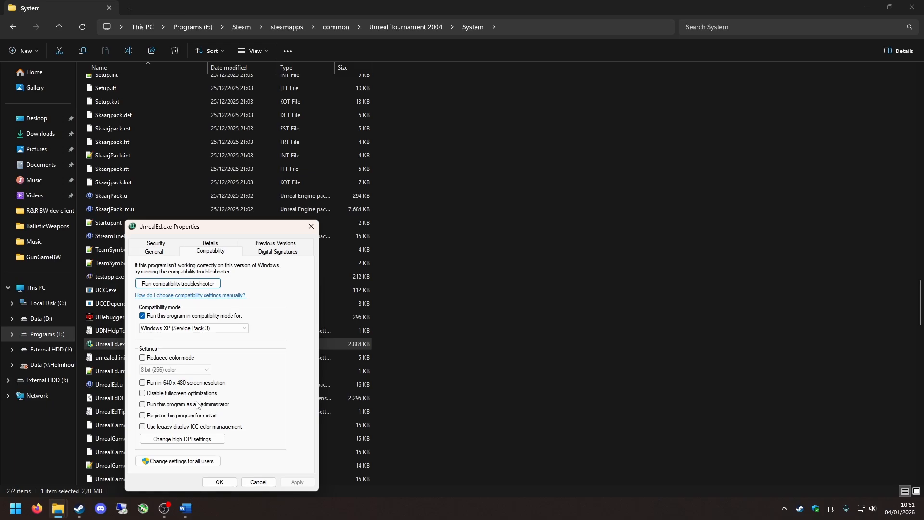
pyautogui.click(220, 482)
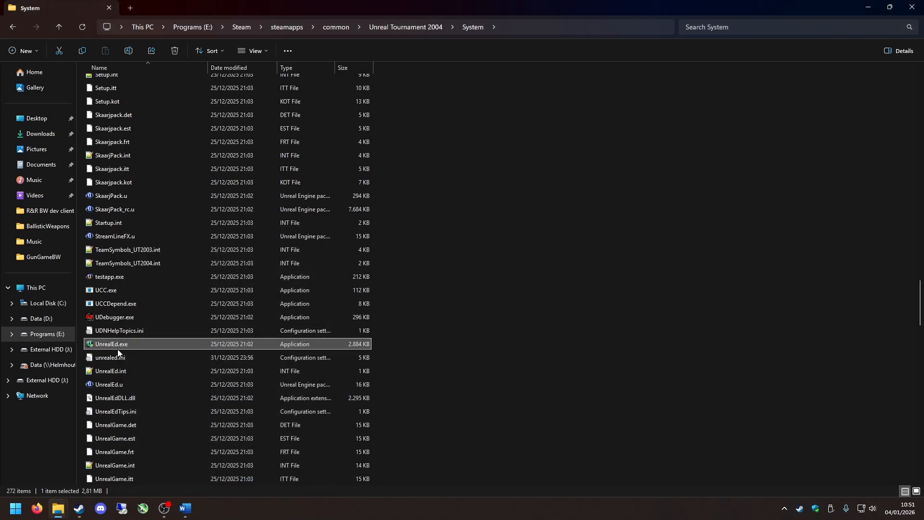
# Launch the Unreal level editor from UnrealEd.exe and move the Textures browser toward the middle of the workspace.
pyautogui.doubleClick(112, 348)
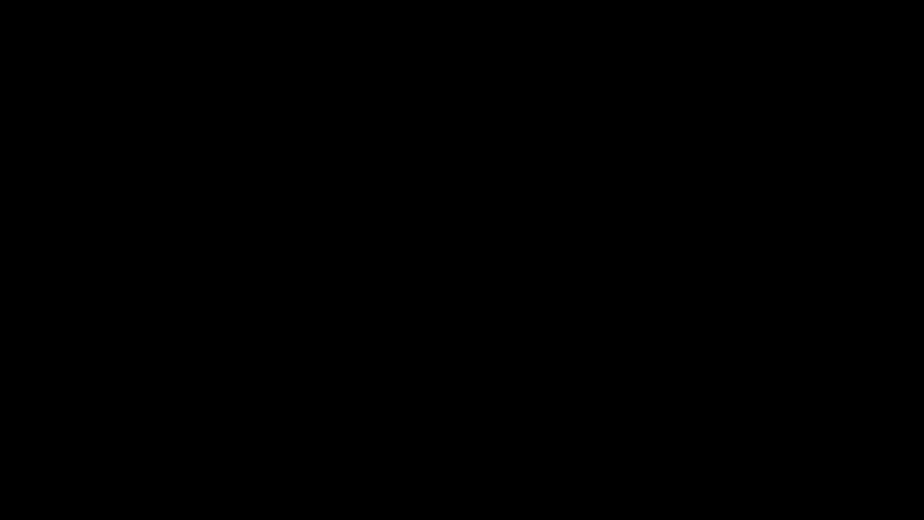
pyautogui.click(410, 342)
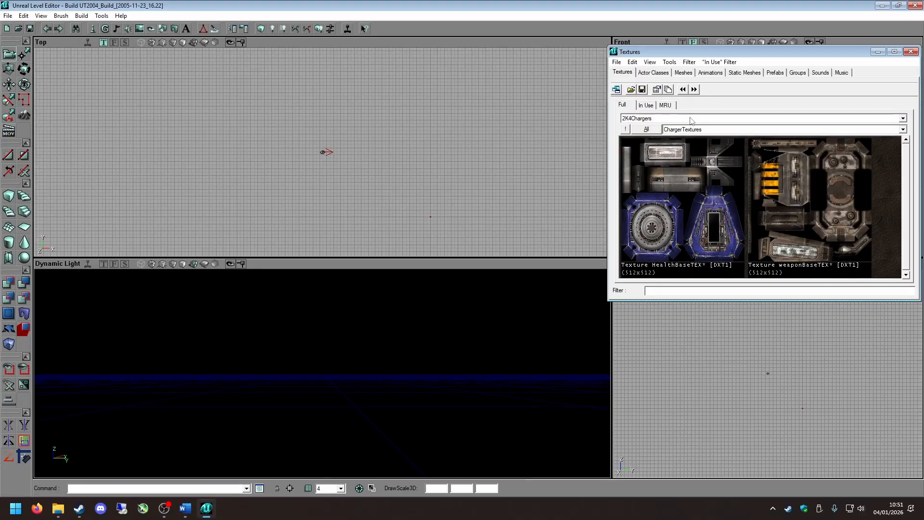
pyautogui.moveTo(663, 52); pyautogui.dragTo(554, 95)
# Open the Tip of the Day and page through several editor tips.
pyautogui.click(120, 16)
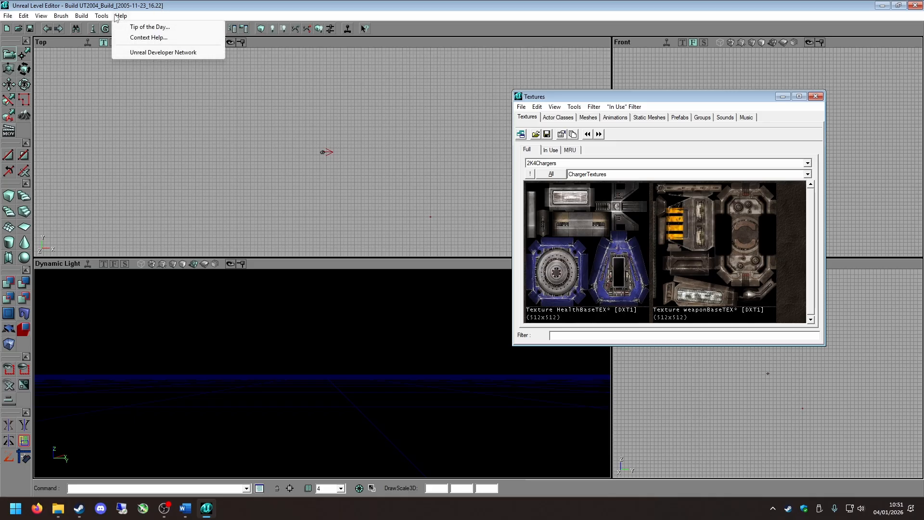
pyautogui.click(145, 27)
pyautogui.moveTo(408, 197); pyautogui.dragTo(379, 205)
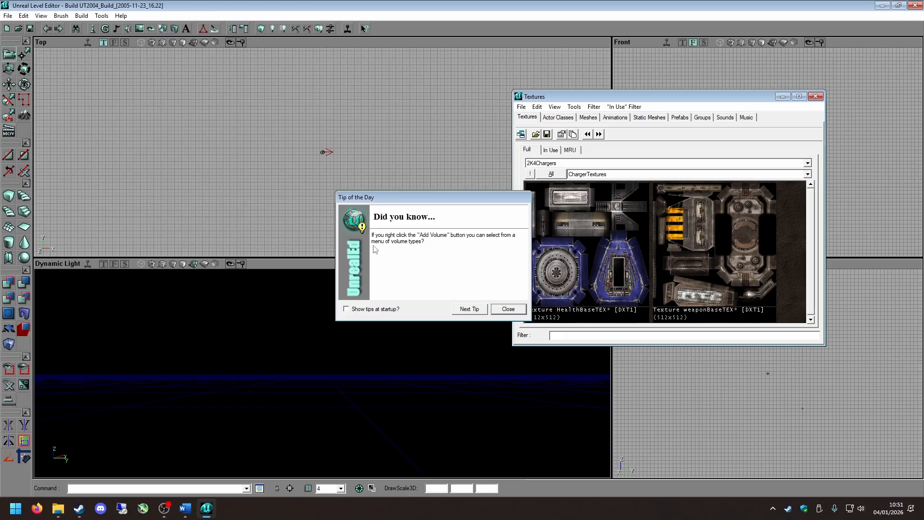
pyautogui.click(470, 309)
pyautogui.click(471, 309)
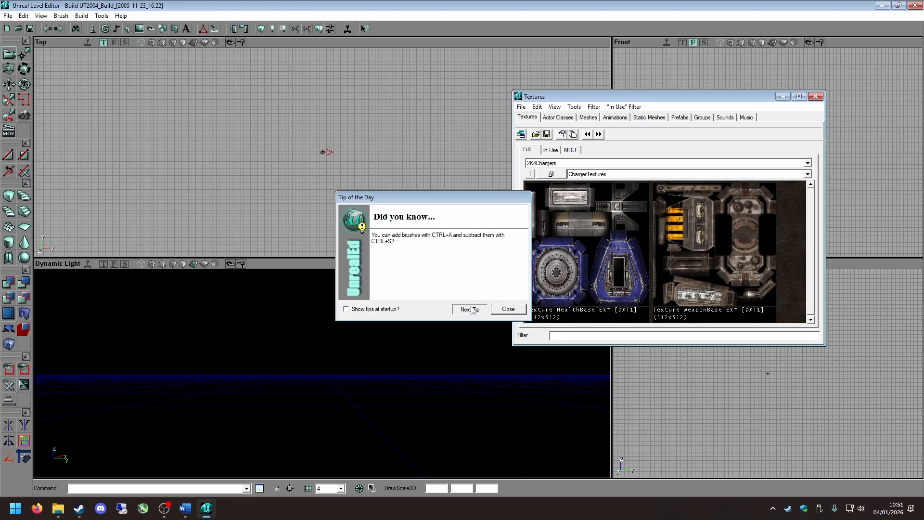
pyautogui.click(471, 307)
pyautogui.click(472, 307)
pyautogui.click(471, 307)
pyautogui.click(472, 308)
pyautogui.click(471, 307)
pyautogui.click(471, 307)
pyautogui.click(472, 307)
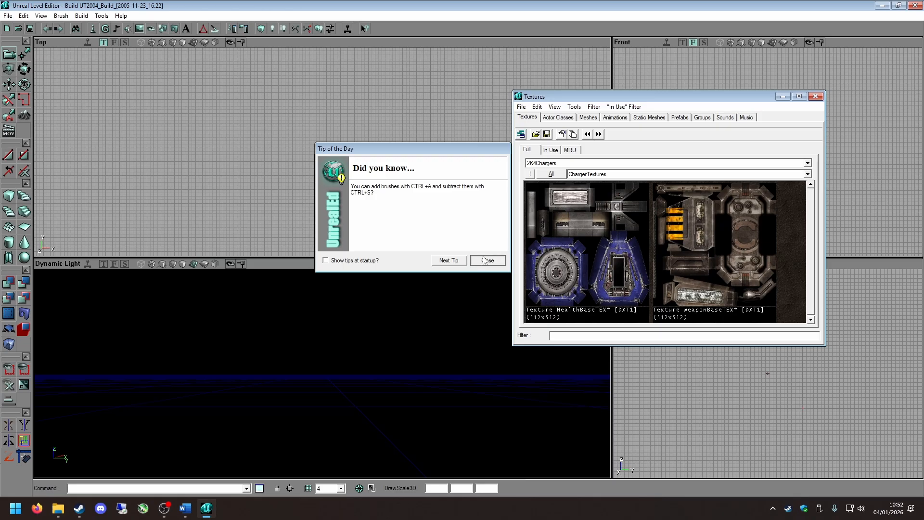
# Toggle the option to show tips at startup on and back off, and close the Tip of the Day.
pyautogui.click(325, 261)
pyautogui.click(327, 261)
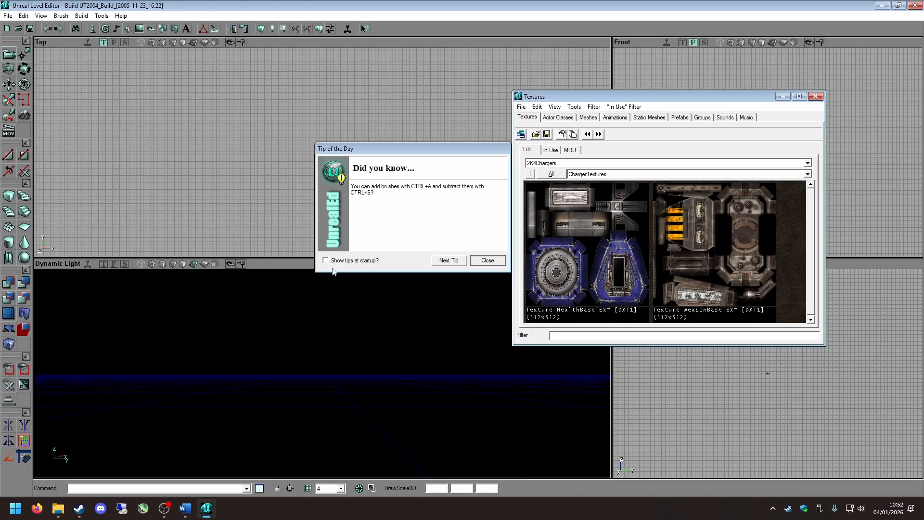
pyautogui.click(487, 261)
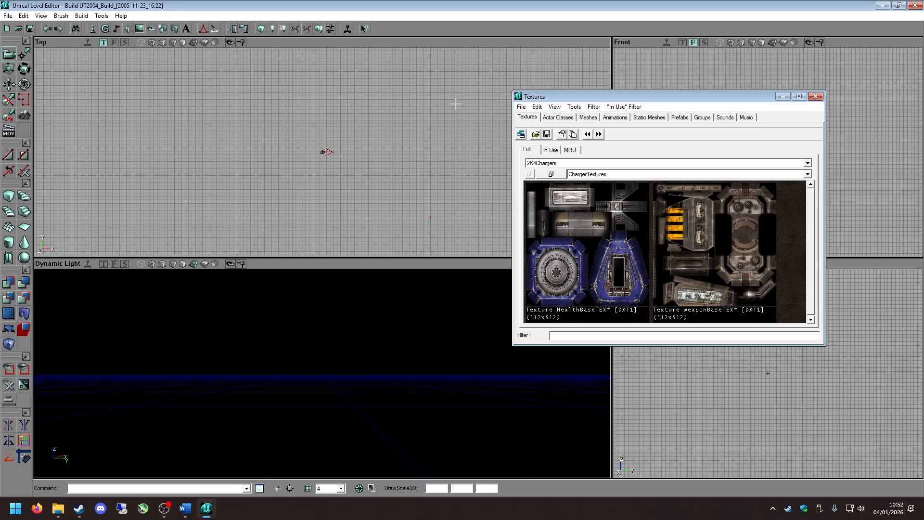
# Close the Textures browser and look around the scene in the Dynamic Light viewport.
pyautogui.moveTo(563, 98); pyautogui.dragTo(527, 126)
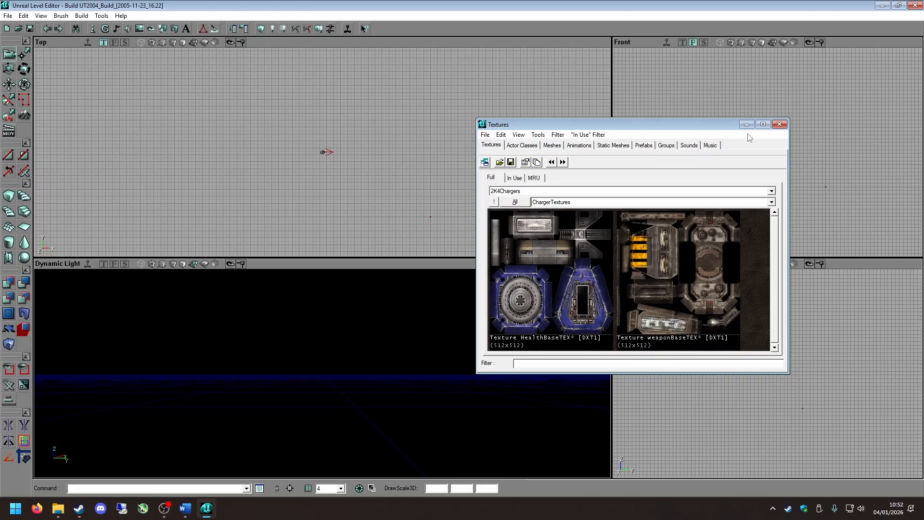
pyautogui.click(779, 124)
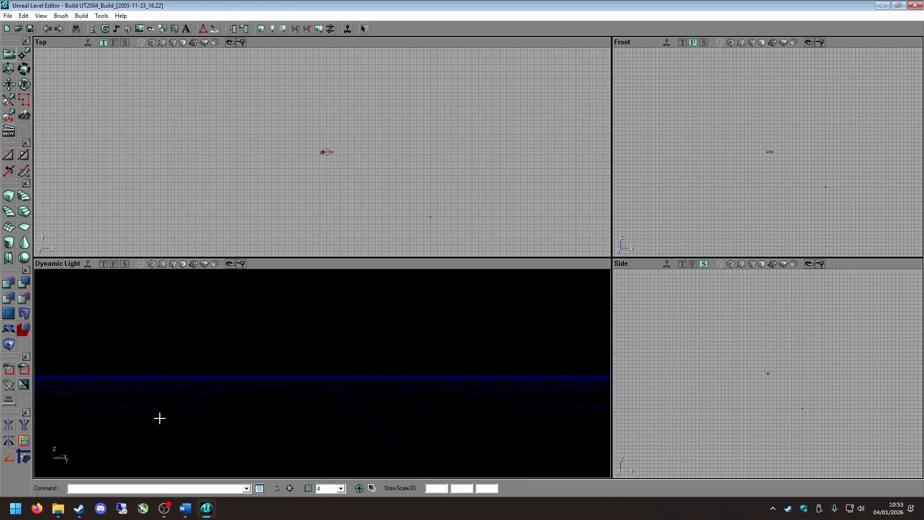
pyautogui.moveTo(159, 418); pyautogui.dragTo(171, 422)
pyautogui.moveTo(176, 420); pyautogui.dragTo(172, 445, button='right')
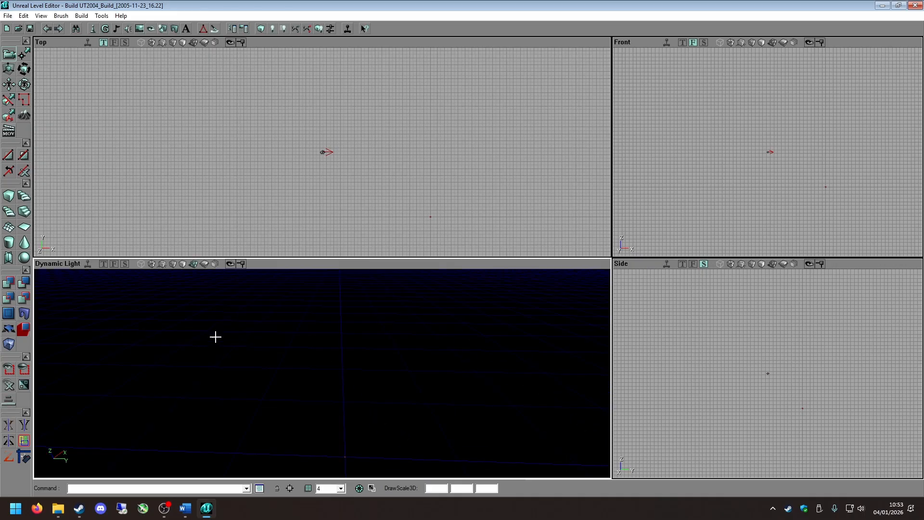
pyautogui.moveTo(291, 371); pyautogui.dragTo(317, 343, button='right')
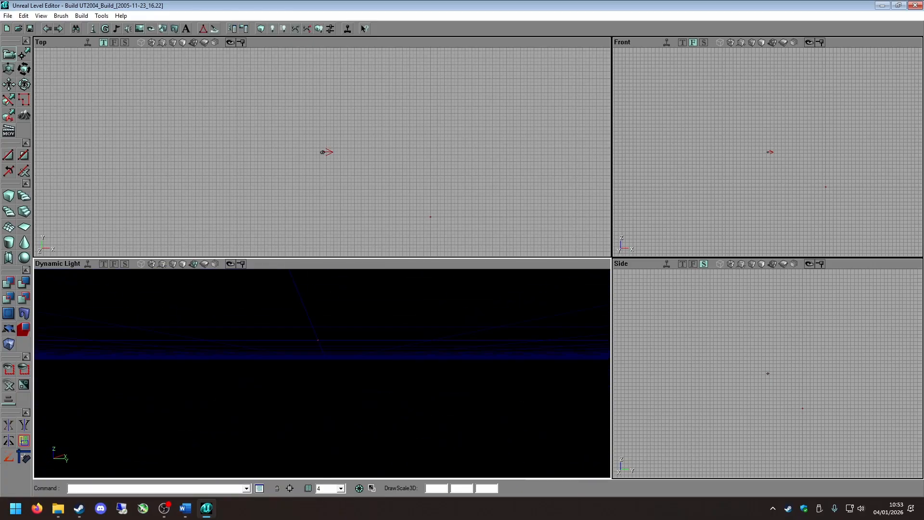
pyautogui.moveTo(282, 371); pyautogui.dragTo(282, 346, button='right')
# Adjust the camera speed and explore the Dynamic Light viewport in maximized form before restoring the four-view layout.
pyautogui.click(6, 402)
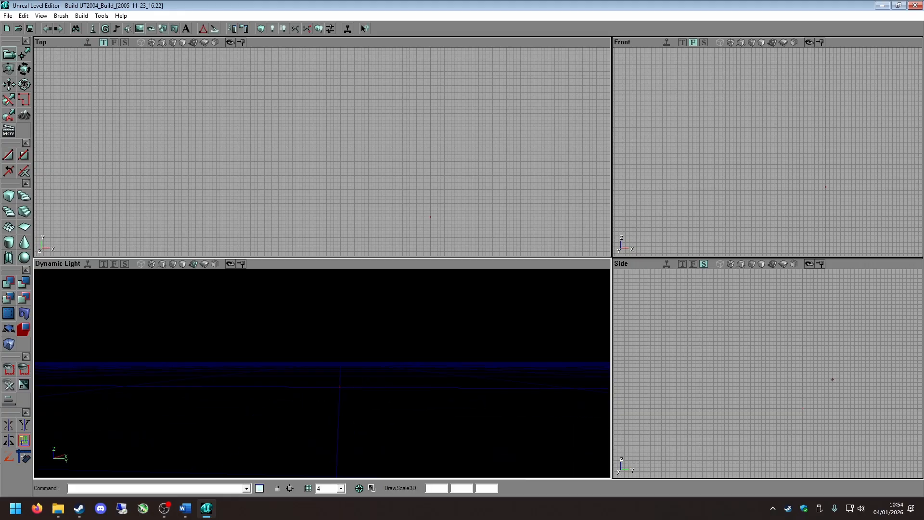
pyautogui.click(8, 402)
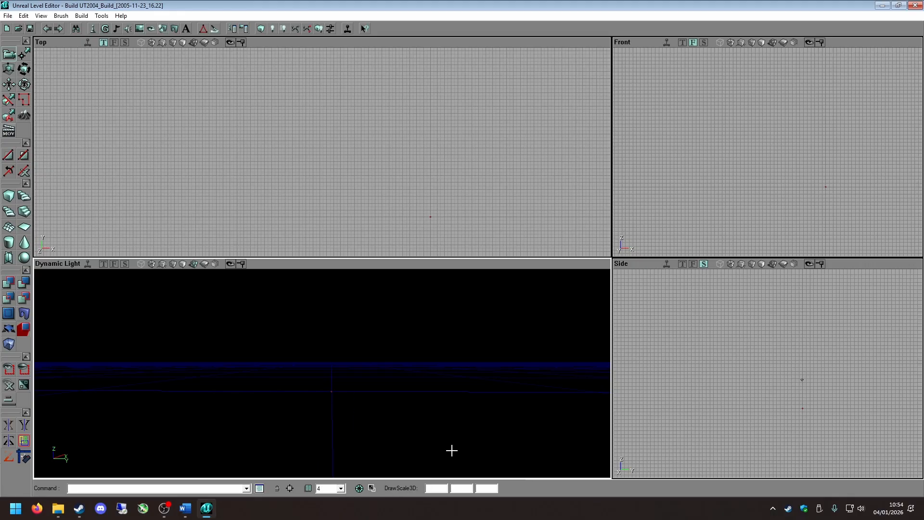
pyautogui.click(371, 488)
pyautogui.moveTo(401, 404); pyautogui.dragTo(410, 380)
pyautogui.moveTo(409, 380); pyautogui.dragTo(308, 355, button='right')
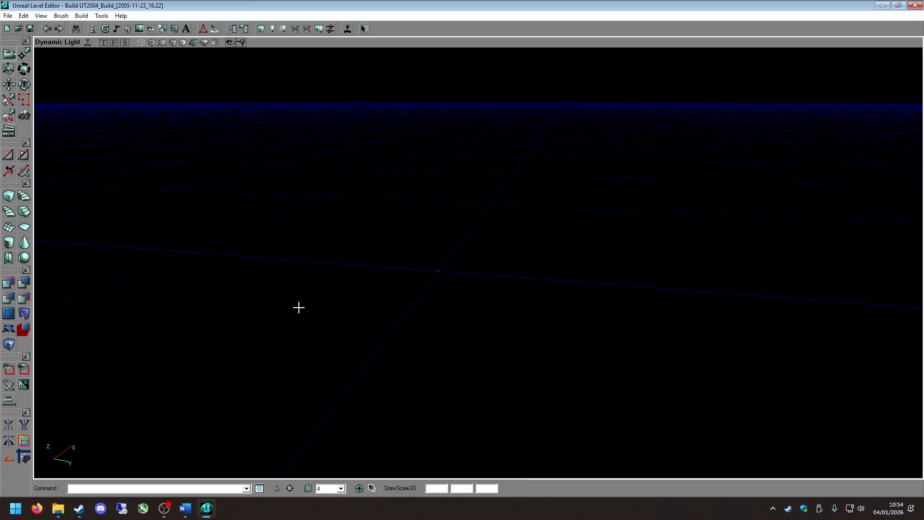
pyautogui.moveTo(332, 324); pyautogui.dragTo(294, 296, button='right')
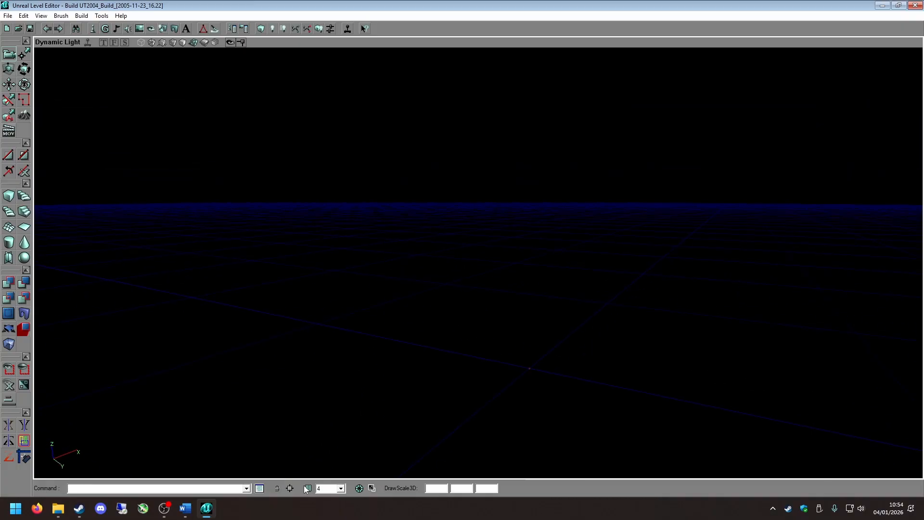
pyautogui.moveTo(455, 325); pyautogui.dragTo(347, 432, button='right')
pyautogui.click(372, 489)
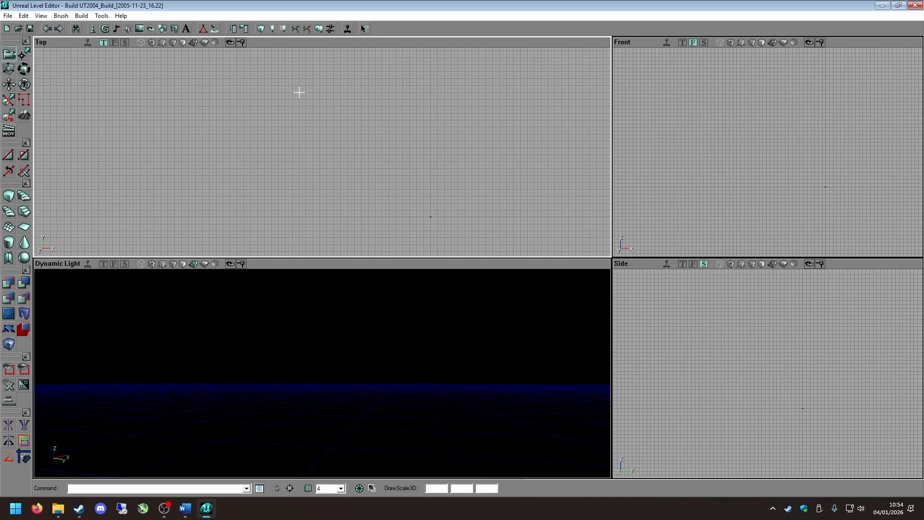
# Maximize the Top viewport, pan and zoom across its grid, and restore the four-view layout.
pyautogui.click(371, 488)
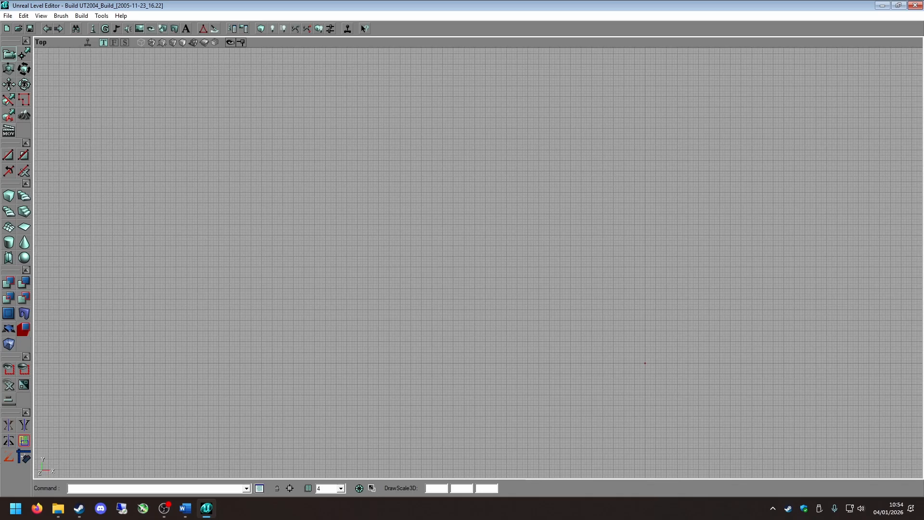
pyautogui.moveTo(319, 240); pyautogui.dragTo(316, 243)
pyautogui.scroll(-5, 316, 243)
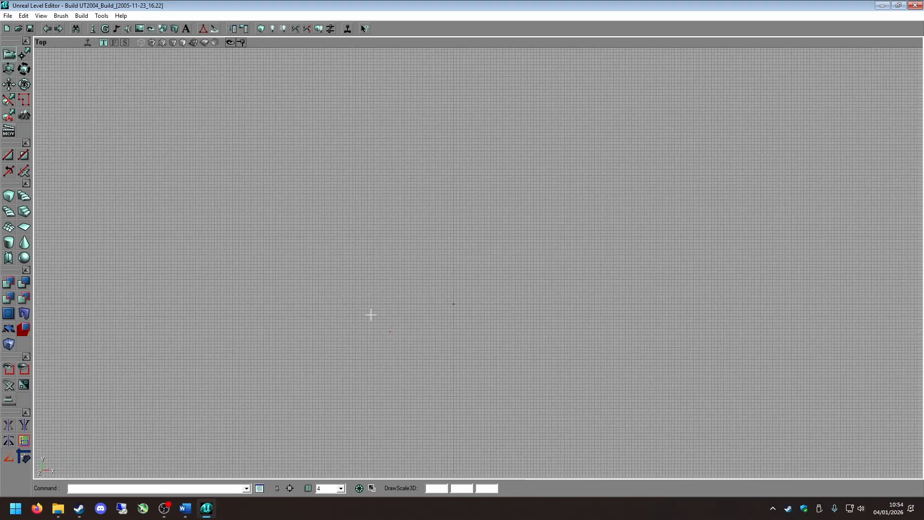
pyautogui.scroll(3, 369, 321)
pyautogui.moveTo(370, 323); pyautogui.dragTo(345, 352)
pyautogui.scroll(2, 281, 399)
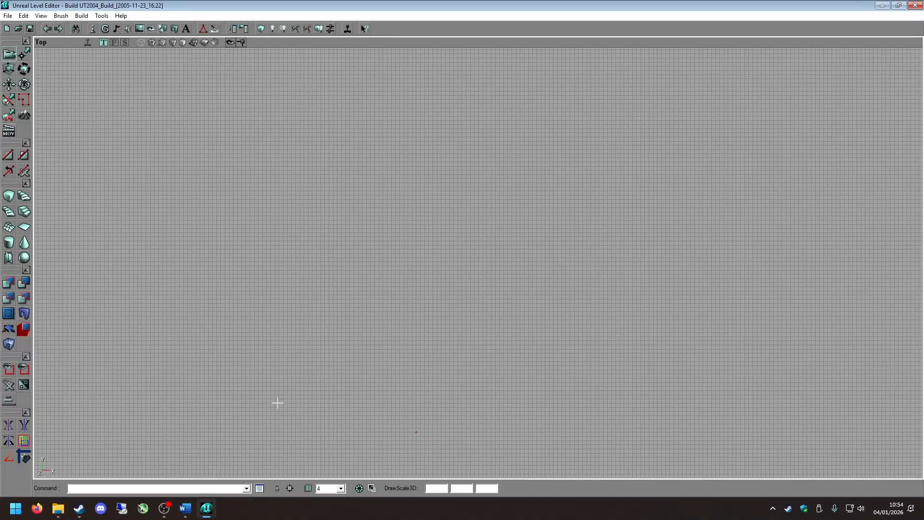
pyautogui.moveTo(277, 403)
pyautogui.mouseDown()
pyautogui.moveTo(270, 409)
pyautogui.moveTo(324, 379)
pyautogui.mouseUp()
pyautogui.scroll(-2, 324, 379)
pyautogui.scroll(-1, 458, 313)
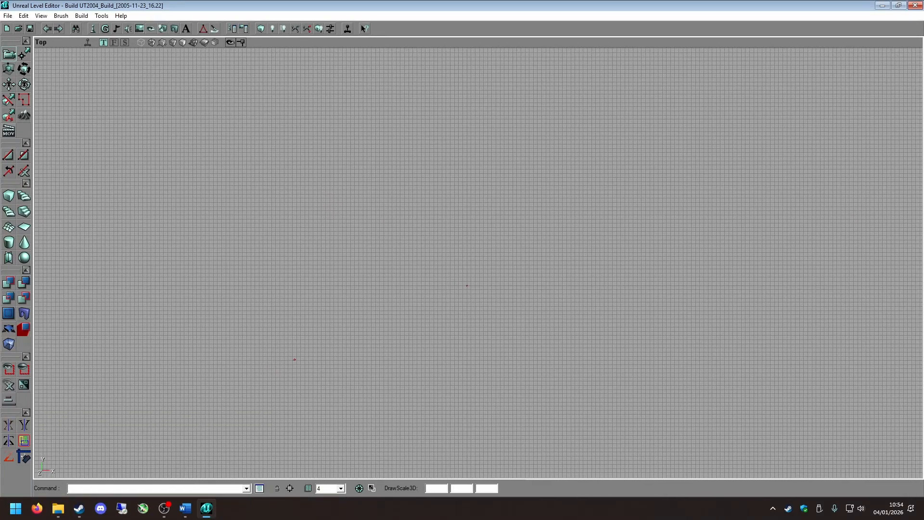
pyautogui.moveTo(458, 312); pyautogui.dragTo(461, 309)
pyautogui.click(371, 488)
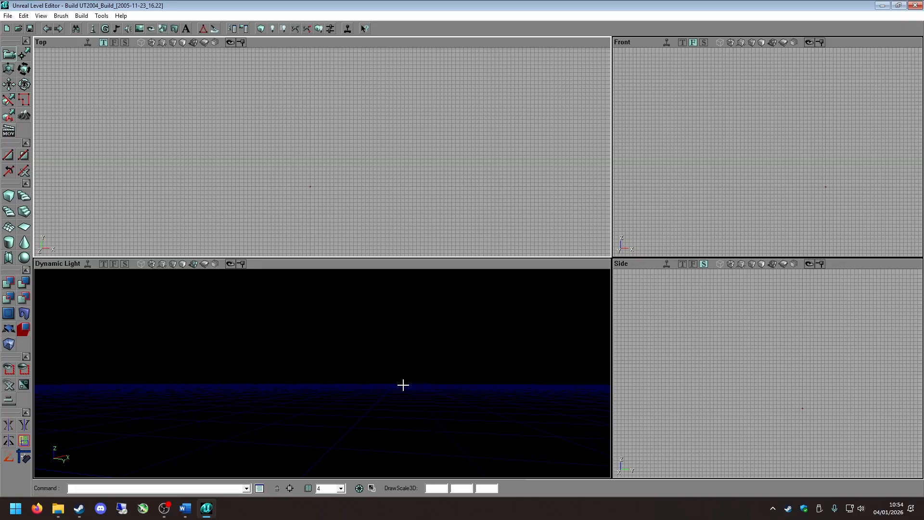
# Look around the maximized Dynamic Light viewport once more and return to the four-view layout.
pyautogui.click(371, 391)
pyautogui.click(372, 488)
pyautogui.moveTo(410, 388); pyautogui.dragTo(333, 477, button='right')
pyautogui.moveTo(349, 308)
pyautogui.mouseDown(button='right')
pyautogui.moveTo(356, 356)
pyautogui.moveTo(350, 307)
pyautogui.mouseUp(button='right')
pyautogui.click(371, 488)
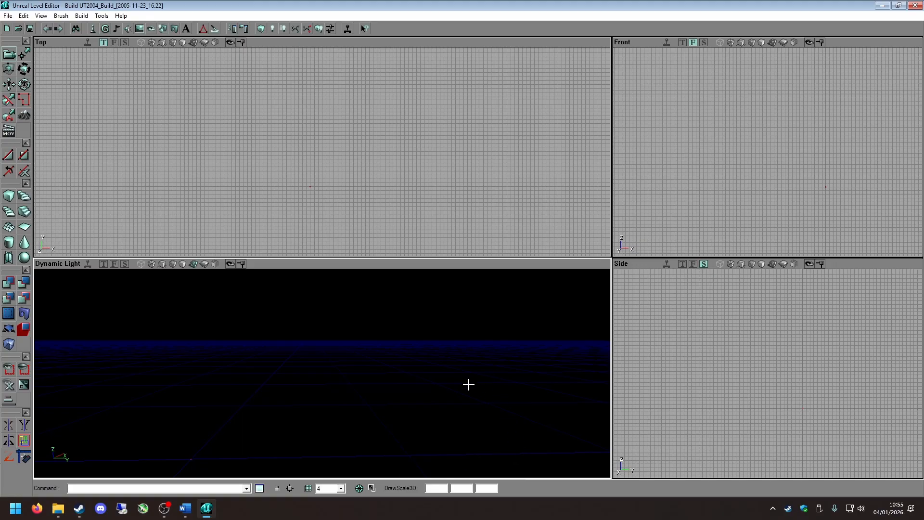
pyautogui.click(358, 489)
# Open the actor search, browse the list of actor names and select Camera15 while moving the perspective camera.
pyautogui.click(77, 28)
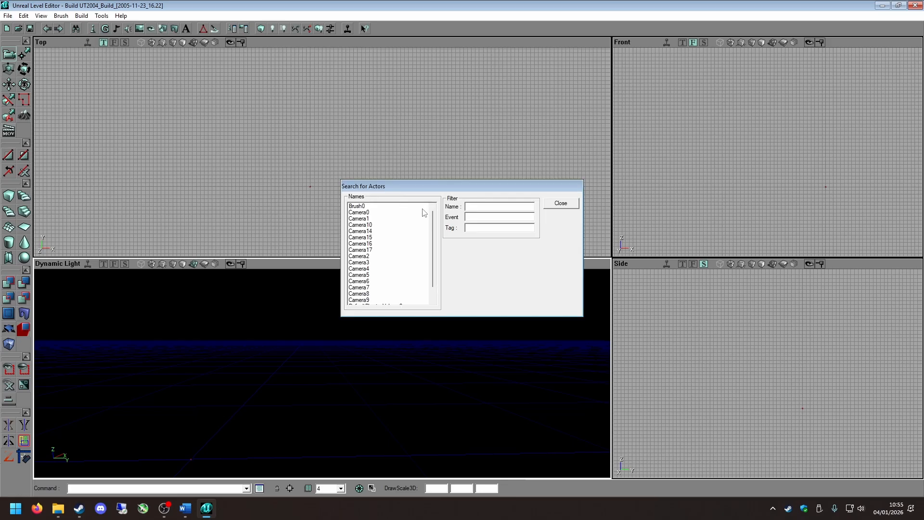
pyautogui.scroll(-1, 434, 274)
pyautogui.moveTo(421, 266); pyautogui.dragTo(427, 217)
pyautogui.moveTo(365, 228)
pyautogui.mouseDown()
pyautogui.moveTo(364, 274)
pyautogui.moveTo(364, 237)
pyautogui.mouseUp()
pyautogui.moveTo(310, 403); pyautogui.dragTo(425, 379, button='right')
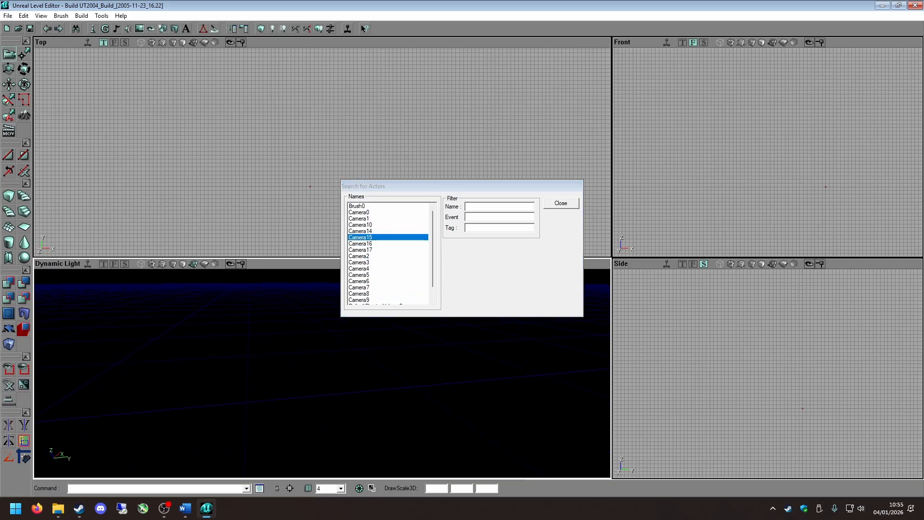
pyautogui.moveTo(311, 403); pyautogui.dragTo(274, 380, button='right')
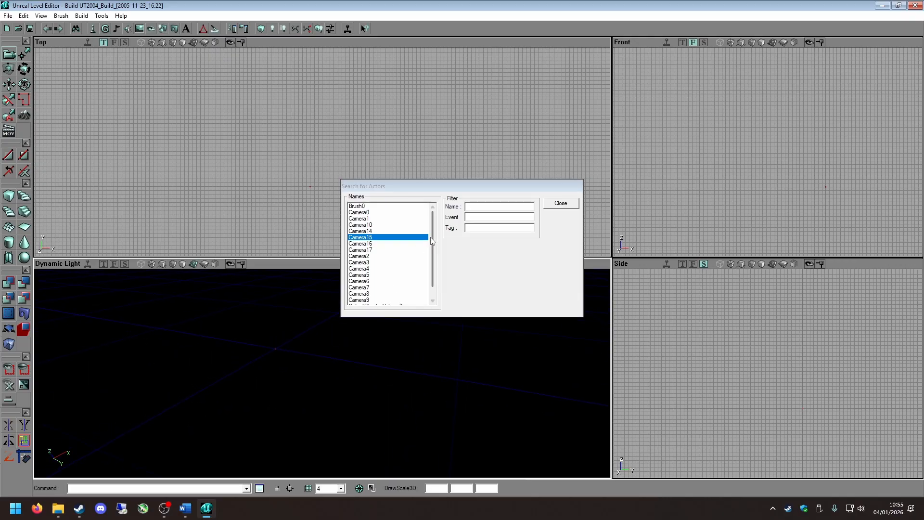
# Filter the actor search by the name "player" and close the search window.
pyautogui.moveTo(433, 240); pyautogui.dragTo(434, 285)
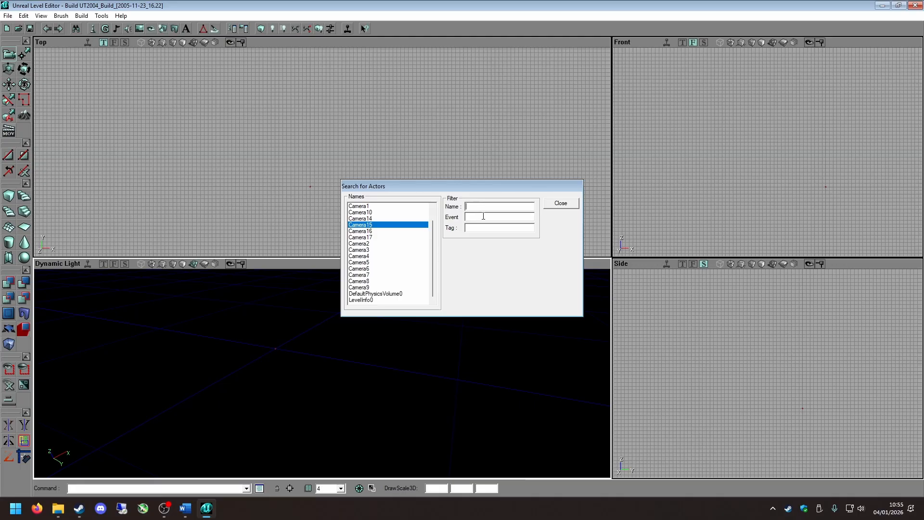
pyautogui.write('player')
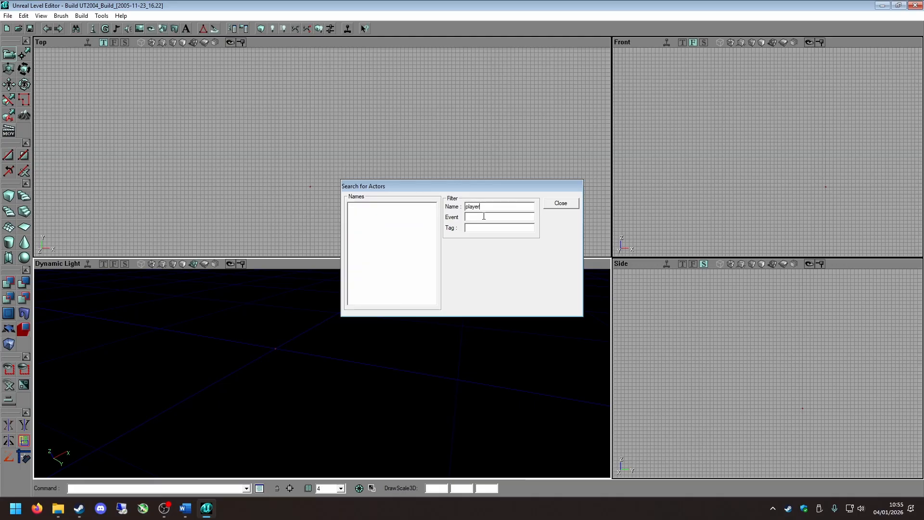
pyautogui.click(558, 204)
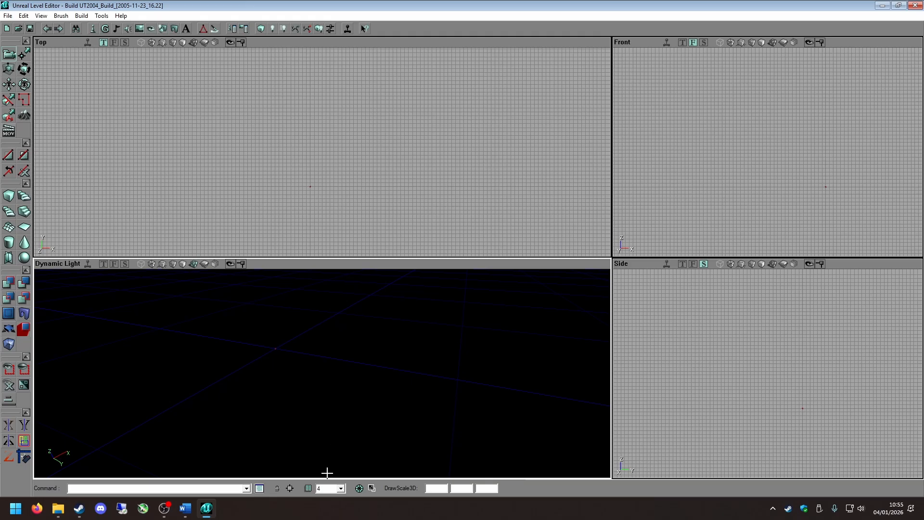
# Try drag grid sizes of 1 and 4096 after panning and zooming in the Top viewport.
pyautogui.moveTo(315, 211); pyautogui.dragTo(327, 189)
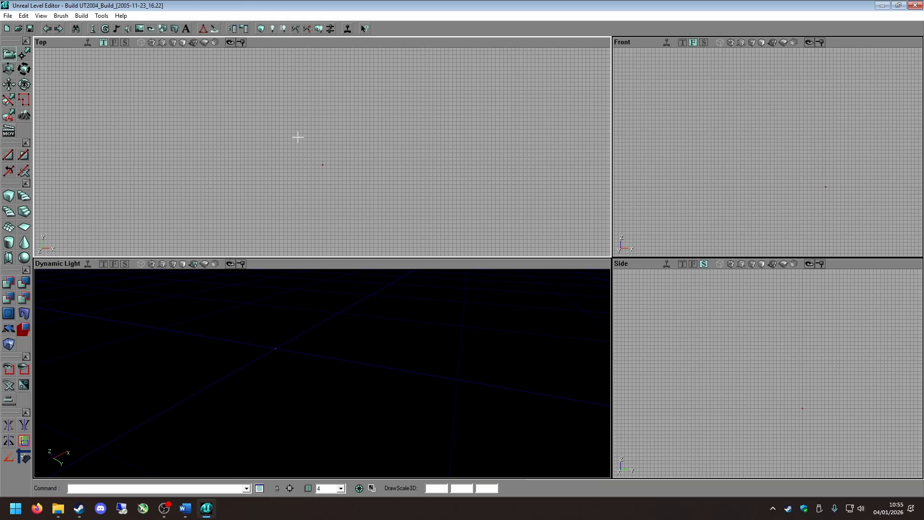
pyautogui.moveTo(297, 137); pyautogui.dragTo(297, 177)
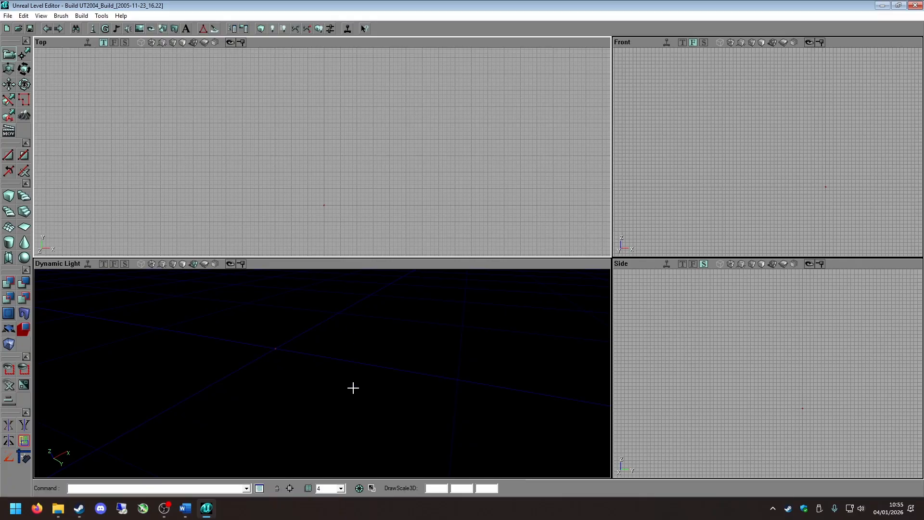
pyautogui.scroll(4, 346, 219)
pyautogui.moveTo(341, 209); pyautogui.dragTo(298, 88)
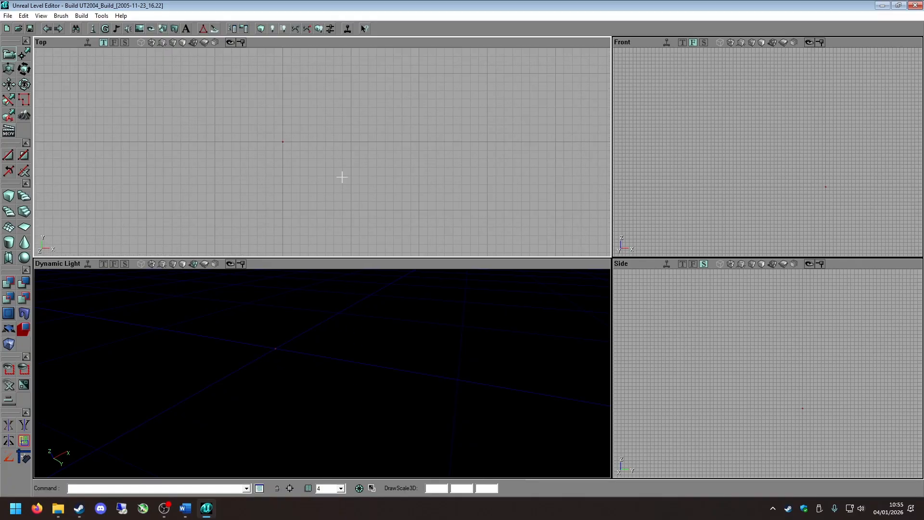
pyautogui.scroll(-2, 337, 199)
pyautogui.moveTo(333, 202); pyautogui.dragTo(335, 221)
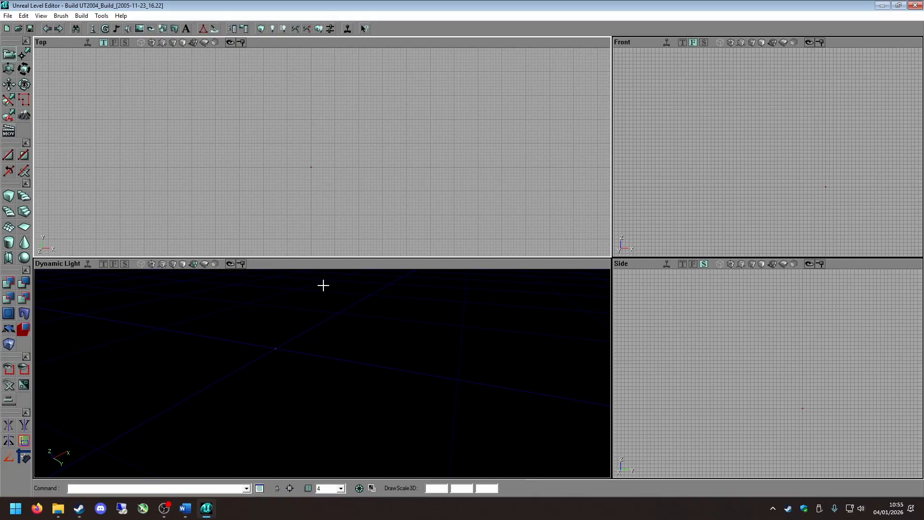
pyautogui.click(340, 488)
pyautogui.click(326, 406)
pyautogui.click(342, 488)
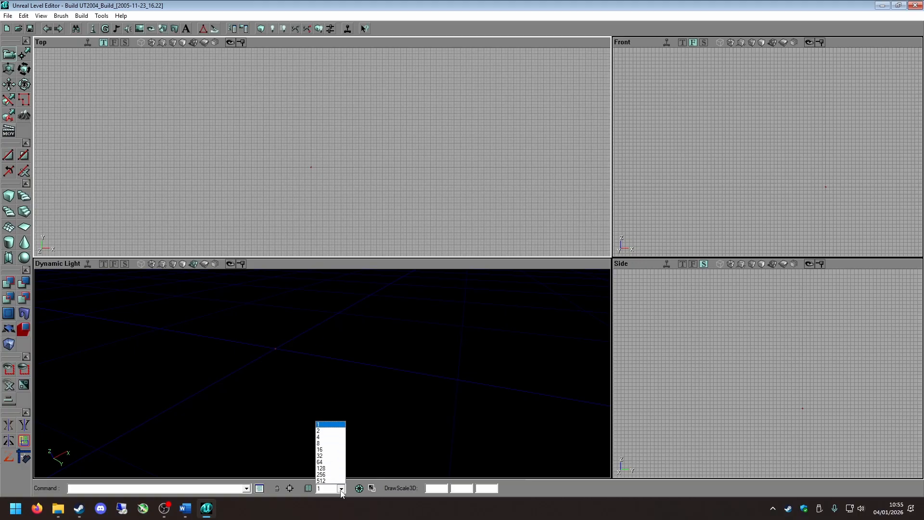
pyautogui.click(328, 478)
# Try drag grid sizes of 256 and 512, and set the drag grid size back to 4.
pyautogui.click(342, 488)
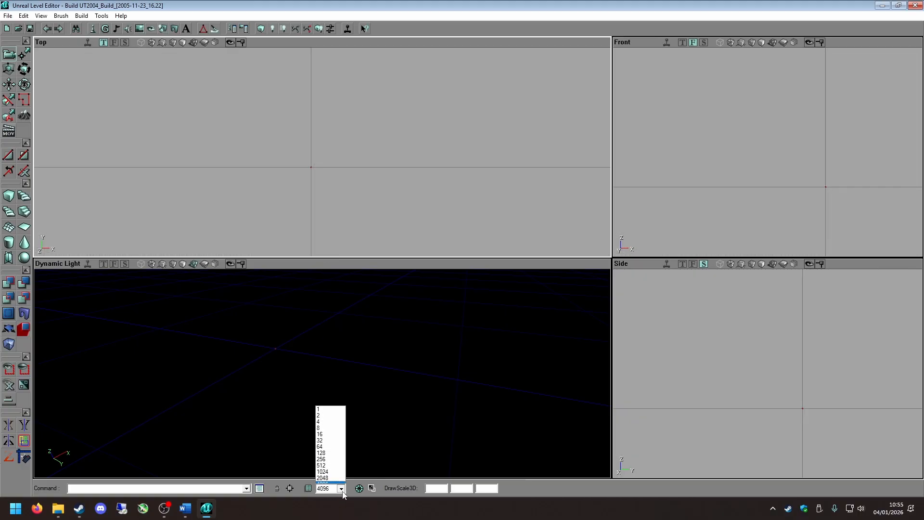
pyautogui.click(330, 454)
pyautogui.click(341, 488)
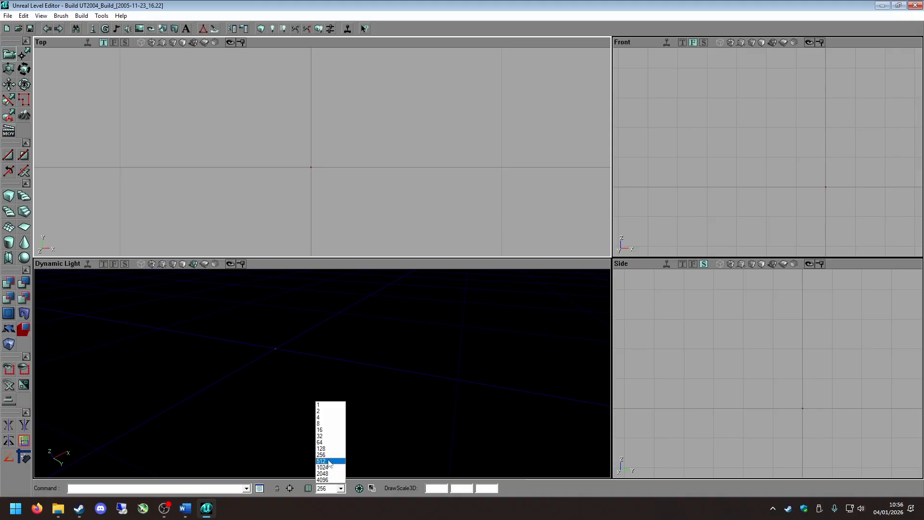
pyautogui.click(330, 461)
pyautogui.scroll(-5, 376, 179)
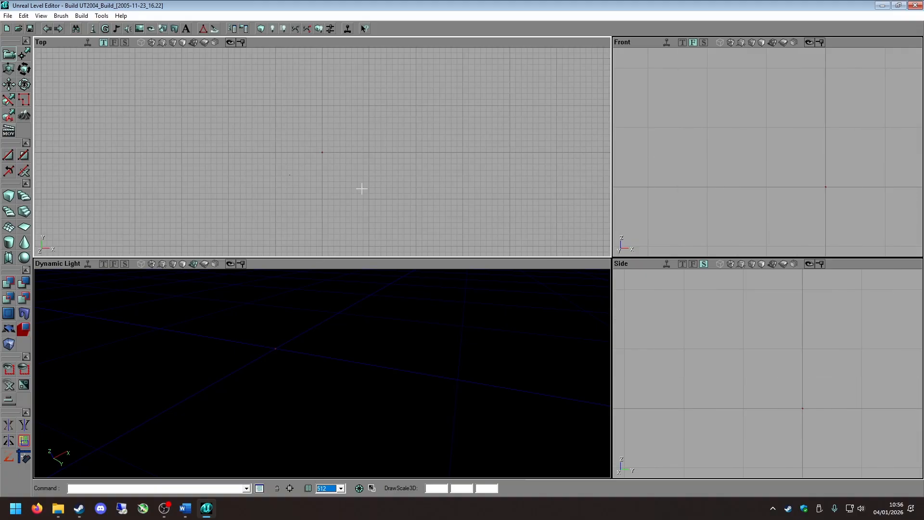
pyautogui.click(340, 488)
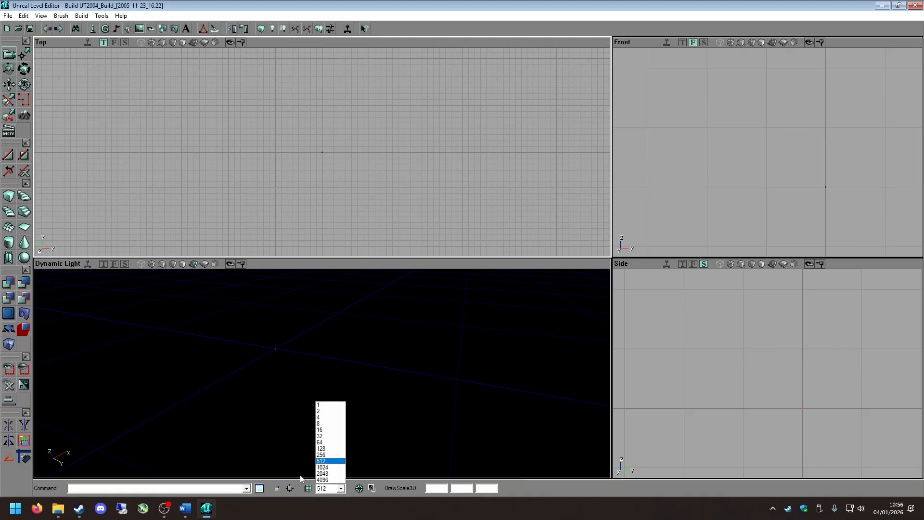
pyautogui.click(321, 417)
pyautogui.scroll(5, 311, 167)
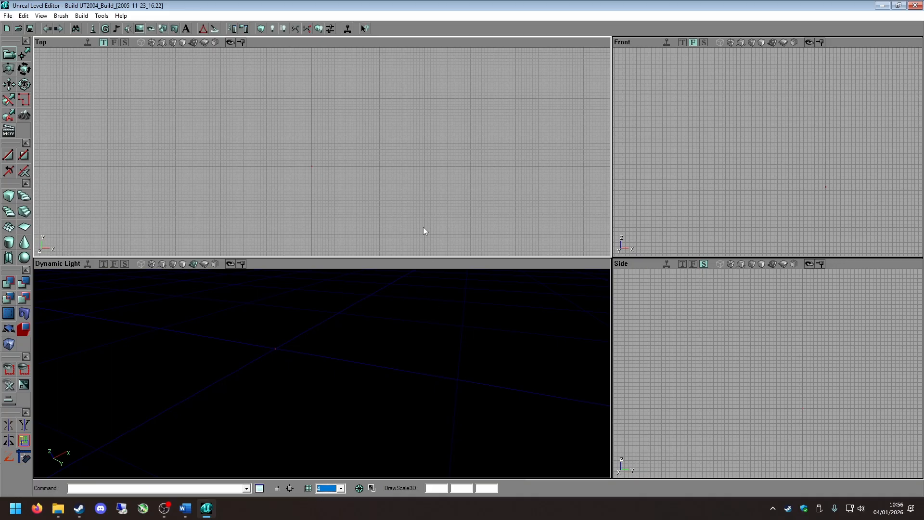
# Build a cube brush at the centre of the grid.
pyautogui.click(313, 182)
pyautogui.click(11, 198)
pyautogui.click(401, 158)
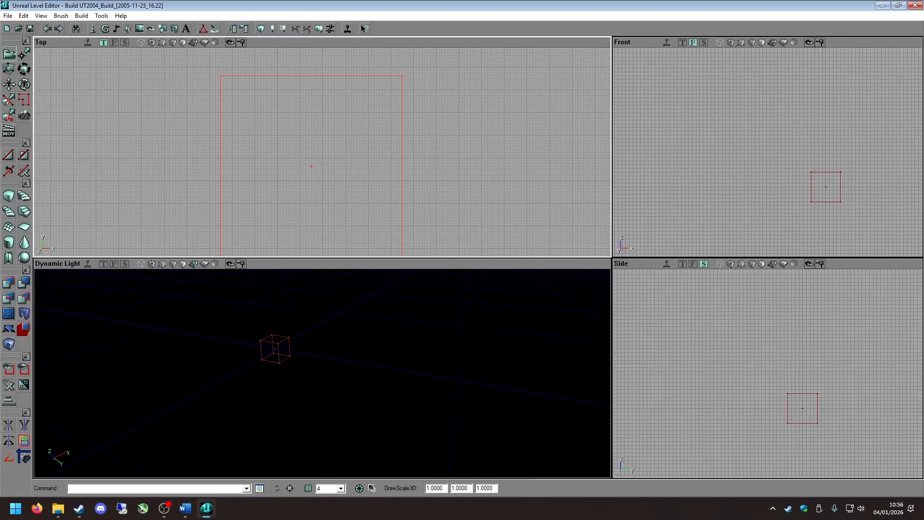
# Switch the drag grid size to 4096 and back to 4, comparing the grid with the cube brush.
pyautogui.click(341, 488)
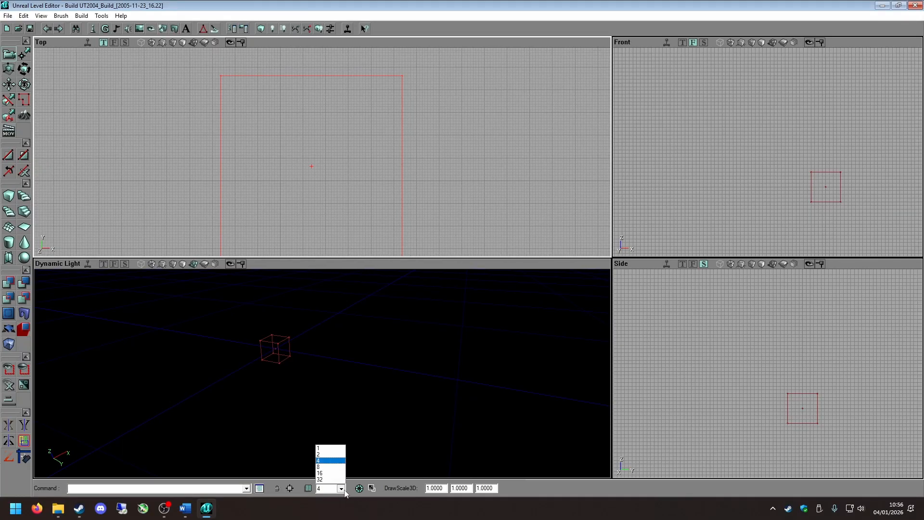
pyautogui.click(330, 473)
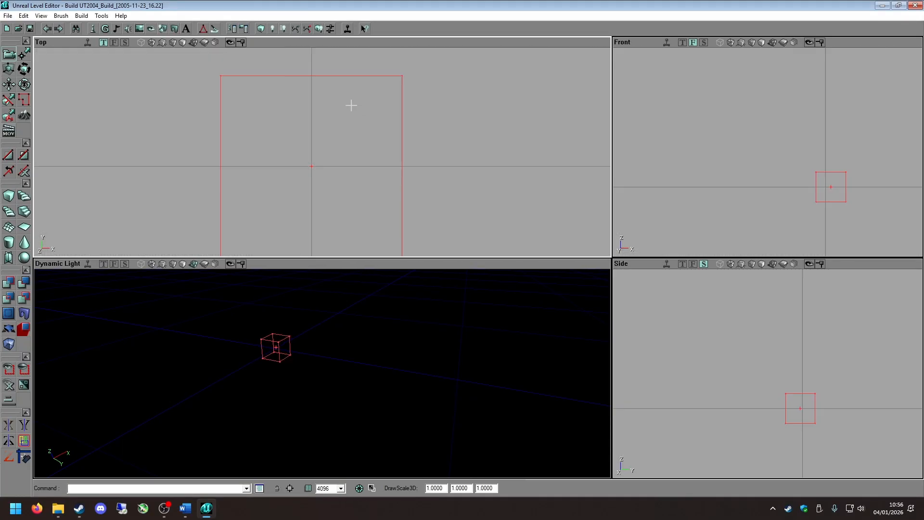
pyautogui.scroll(-6, 351, 105)
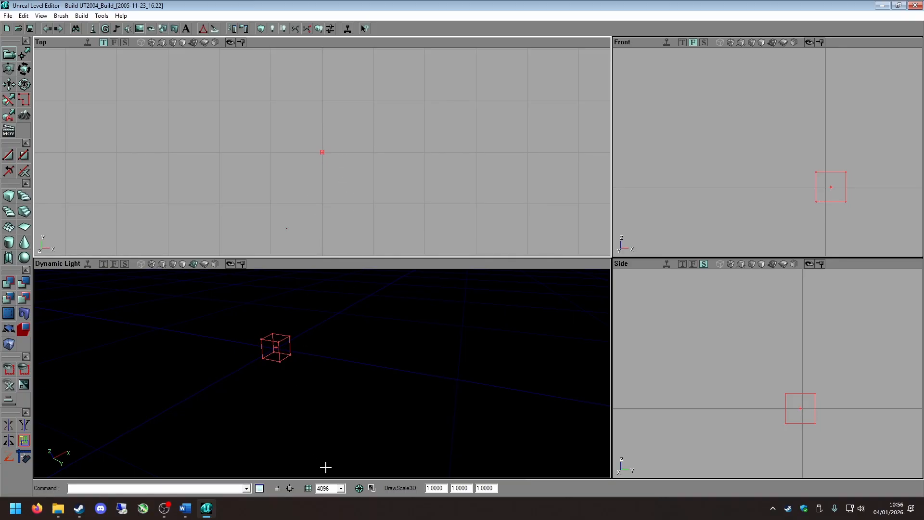
pyautogui.click(341, 488)
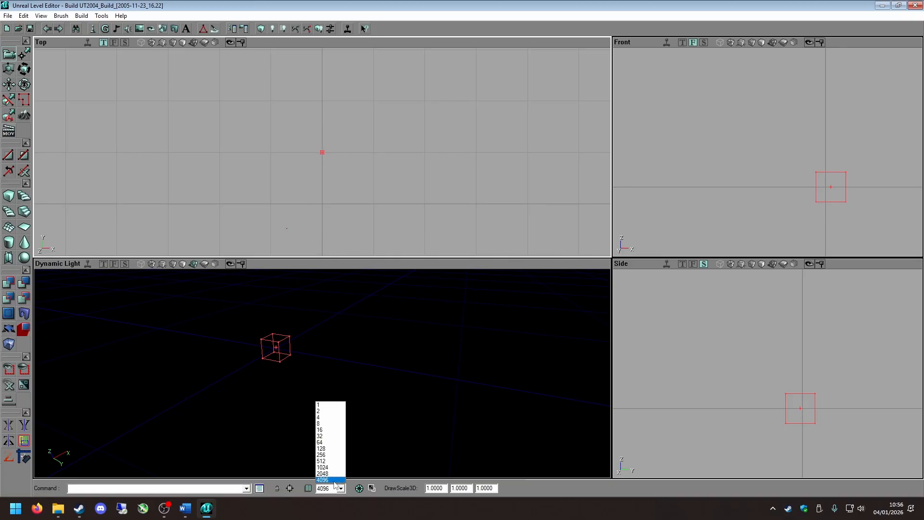
pyautogui.click(333, 418)
pyautogui.scroll(5, 301, 179)
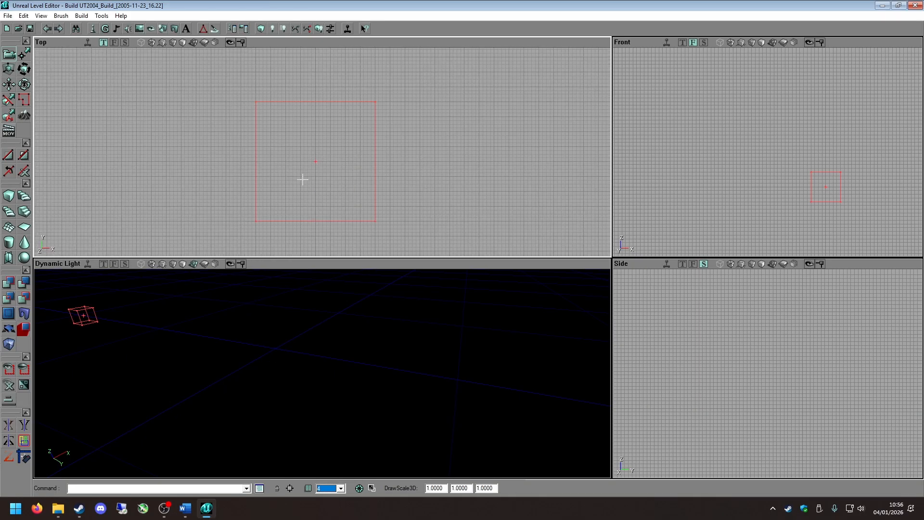
pyautogui.scroll(-4, 303, 180)
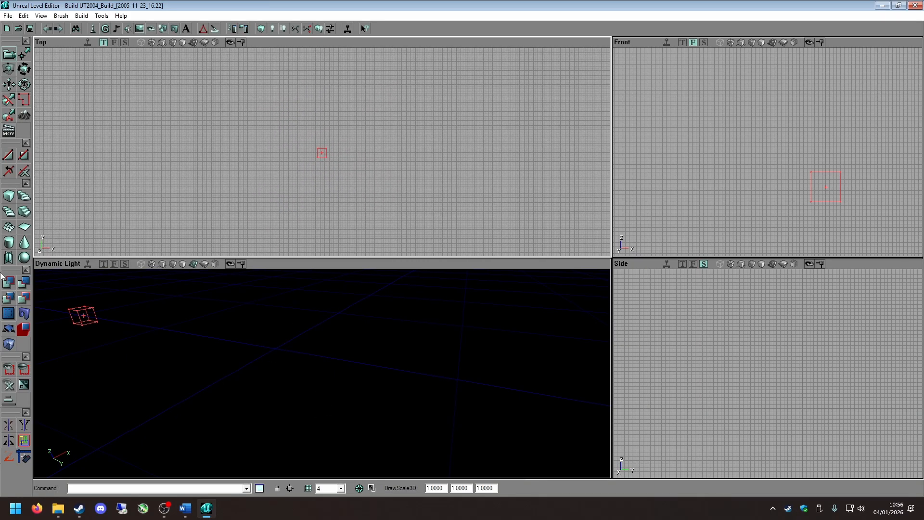
# Rebuild the cube brush, move it along negative X in the Top viewport and view it in the Dynamic Light viewport.
pyautogui.click(6, 196)
pyautogui.moveTo(376, 160)
pyautogui.mouseDown()
pyautogui.moveTo(310, 123)
pyautogui.moveTo(508, 263)
pyautogui.moveTo(342, 231)
pyautogui.moveTo(309, 213)
pyautogui.moveTo(489, 98)
pyautogui.moveTo(255, 153)
pyautogui.moveTo(371, 175)
pyautogui.moveTo(227, 158)
pyautogui.moveTo(218, 185)
pyautogui.mouseUp()
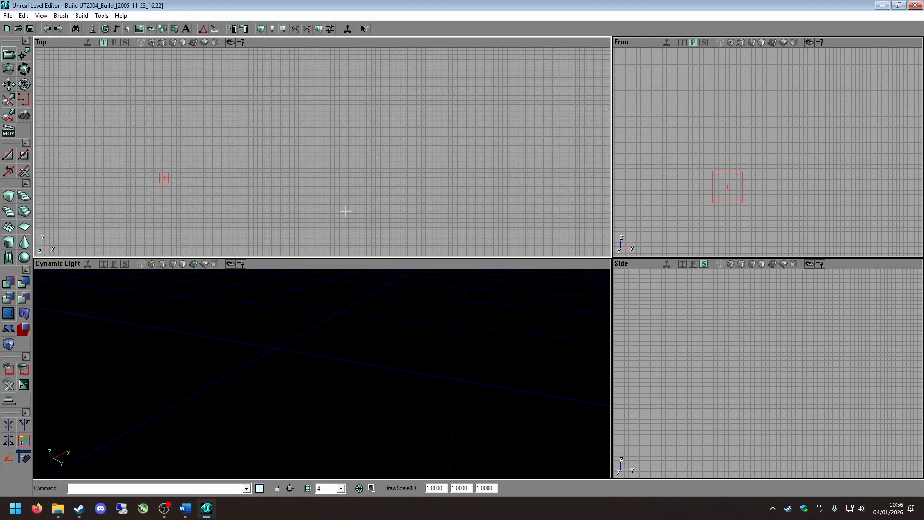
pyautogui.moveTo(317, 389)
pyautogui.mouseDown(button='right')
pyautogui.moveTo(294, 333)
pyautogui.moveTo(288, 274)
pyautogui.moveTo(281, 370)
pyautogui.moveTo(228, 332)
pyautogui.moveTo(190, 331)
pyautogui.moveTo(196, 337)
pyautogui.moveTo(231, 300)
pyautogui.moveTo(216, 390)
pyautogui.moveTo(251, 313)
pyautogui.moveTo(298, 315)
pyautogui.moveTo(317, 405)
pyautogui.moveTo(269, 413)
pyautogui.moveTo(255, 337)
pyautogui.moveTo(260, 450)
pyautogui.moveTo(255, 376)
pyautogui.moveTo(206, 364)
pyautogui.moveTo(250, 359)
pyautogui.moveTo(253, 414)
pyautogui.moveTo(311, 361)
pyautogui.moveTo(306, 414)
pyautogui.mouseUp(button='right')
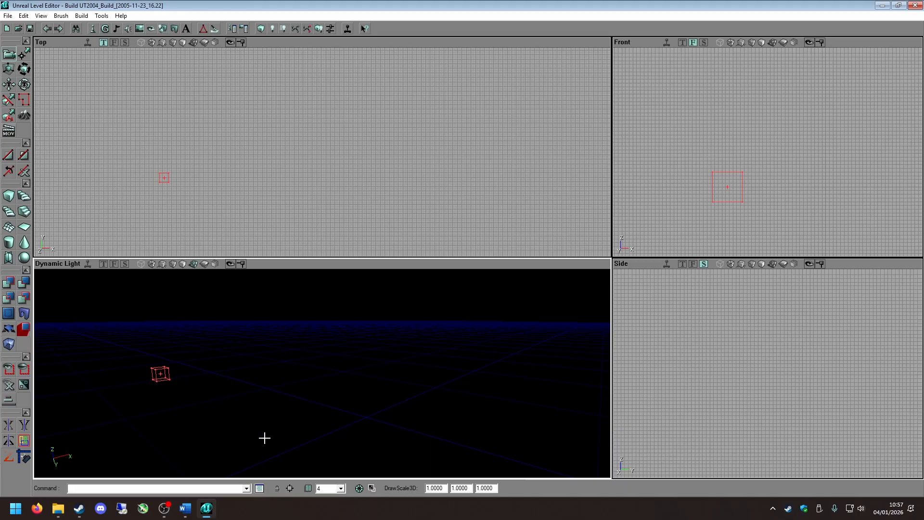
# Fly and look around the cube brush in the Dynamic Light viewport, examining it from different angles.
pyautogui.moveTo(265, 438)
pyautogui.mouseDown()
pyautogui.moveTo(286, 412)
pyautogui.moveTo(270, 424)
pyautogui.moveTo(269, 407)
pyautogui.moveTo(276, 422)
pyautogui.moveTo(222, 422)
pyautogui.moveTo(262, 433)
pyautogui.mouseUp()
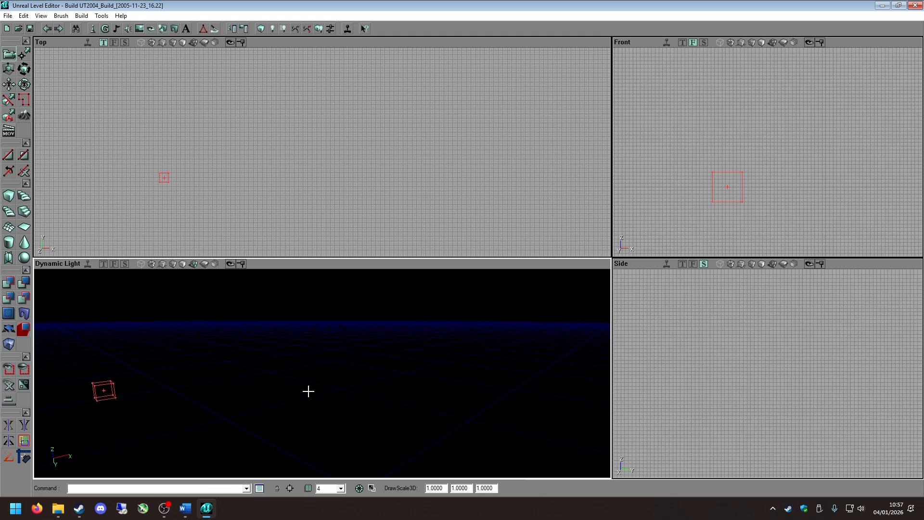
pyautogui.moveTo(294, 405)
pyautogui.mouseDown()
pyautogui.moveTo(270, 395)
pyautogui.moveTo(294, 426)
pyautogui.moveTo(284, 388)
pyautogui.moveTo(299, 399)
pyautogui.moveTo(265, 424)
pyautogui.moveTo(332, 361)
pyautogui.mouseUp()
pyautogui.moveTo(294, 396)
pyautogui.mouseDown(button='right')
pyautogui.moveTo(263, 381)
pyautogui.moveTo(322, 409)
pyautogui.mouseUp(button='right')
pyautogui.moveTo(289, 377); pyautogui.dragTo(283, 377, button='right')
pyautogui.moveTo(283, 378)
pyautogui.mouseDown()
pyautogui.moveTo(257, 376)
pyautogui.moveTo(277, 363)
pyautogui.moveTo(248, 353)
pyautogui.moveTo(313, 353)
pyautogui.moveTo(257, 353)
pyautogui.mouseUp()
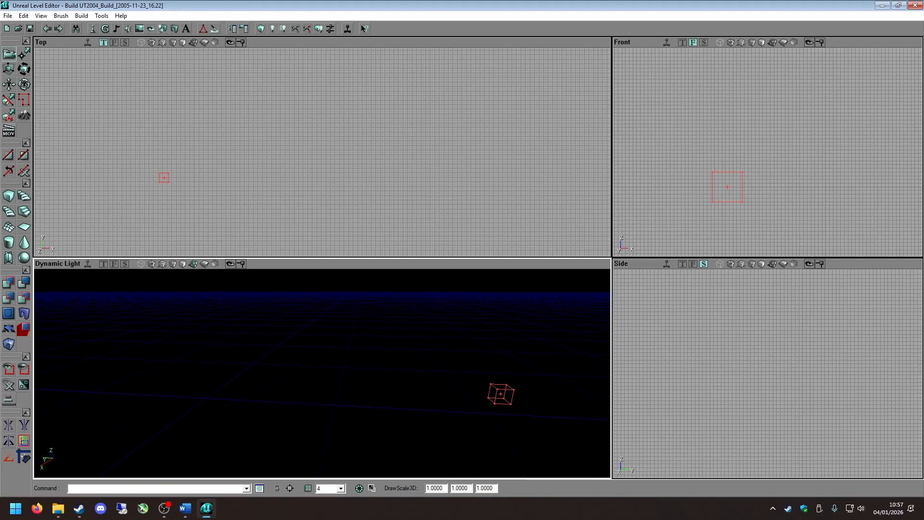
pyautogui.moveTo(257, 354); pyautogui.dragTo(272, 351, button='right')
pyautogui.moveTo(272, 350); pyautogui.dragTo(229, 354)
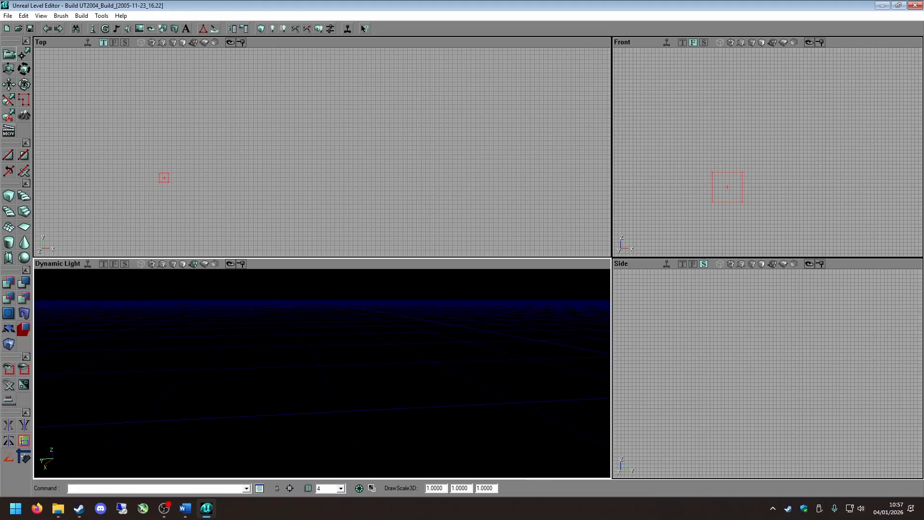
pyautogui.moveTo(228, 353)
pyautogui.mouseDown()
pyautogui.moveTo(274, 354)
pyautogui.moveTo(277, 344)
pyautogui.moveTo(280, 364)
pyautogui.moveTo(265, 363)
pyautogui.moveTo(288, 361)
pyautogui.mouseUp()
pyautogui.moveTo(288, 361)
pyautogui.mouseDown(button='right')
pyautogui.moveTo(217, 352)
pyautogui.moveTo(312, 339)
pyautogui.mouseUp(button='right')
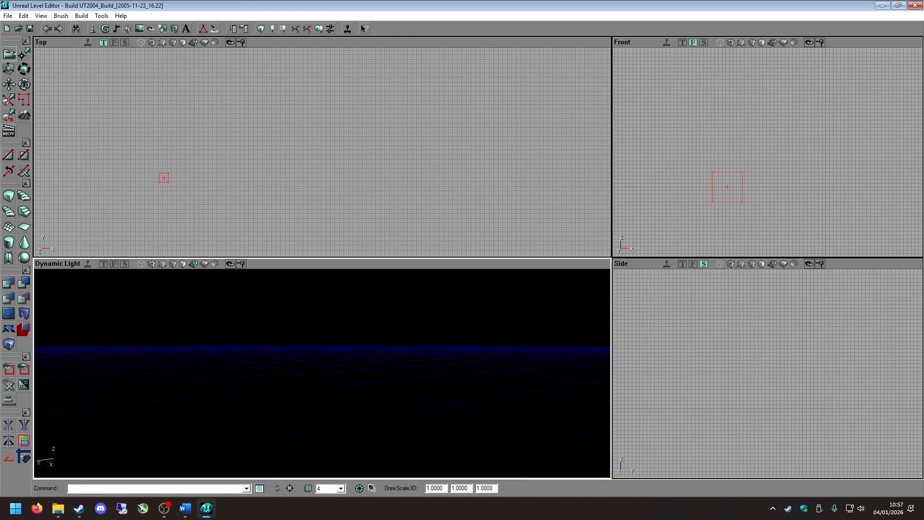
pyautogui.moveTo(313, 339)
pyautogui.mouseDown()
pyautogui.moveTo(289, 349)
pyautogui.moveTo(241, 337)
pyautogui.moveTo(266, 362)
pyautogui.moveTo(267, 337)
pyautogui.moveTo(219, 337)
pyautogui.mouseUp()
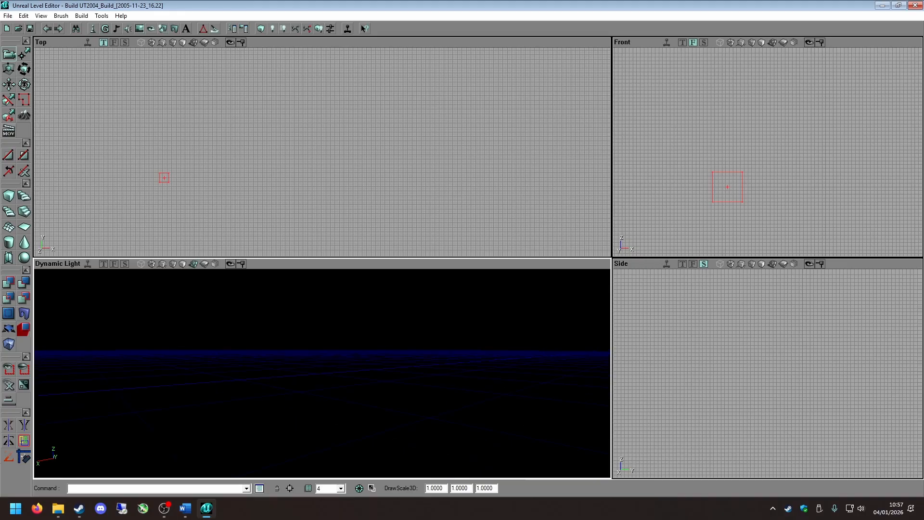
pyautogui.moveTo(219, 337); pyautogui.dragTo(289, 328, button='right')
pyautogui.moveTo(289, 327)
pyautogui.mouseDown()
pyautogui.moveTo(313, 351)
pyautogui.moveTo(315, 375)
pyautogui.mouseUp()
pyautogui.moveTo(280, 380)
pyautogui.mouseDown(button='right')
pyautogui.moveTo(298, 384)
pyautogui.moveTo(265, 391)
pyautogui.moveTo(281, 379)
pyautogui.mouseUp(button='right')
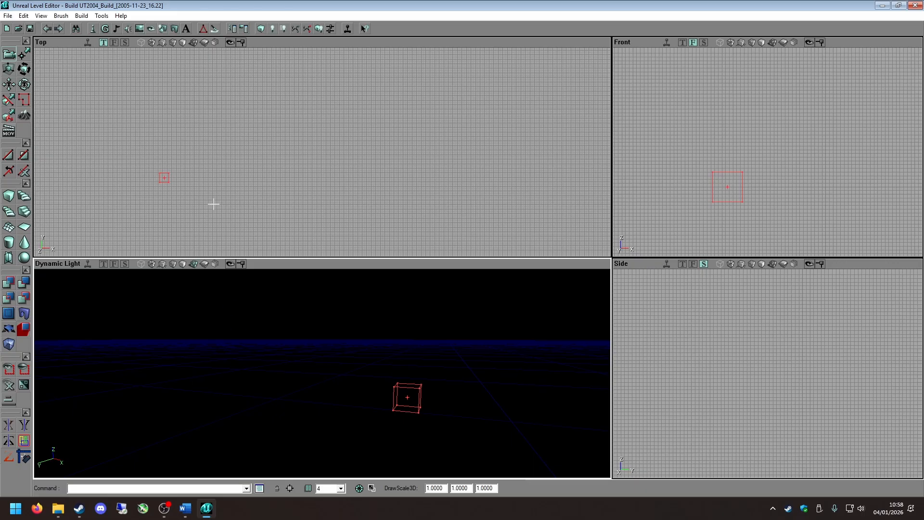
# Examine the cube builder's size properties and close them without building a new brush.
pyautogui.moveTo(287, 201); pyautogui.dragTo(299, 159)
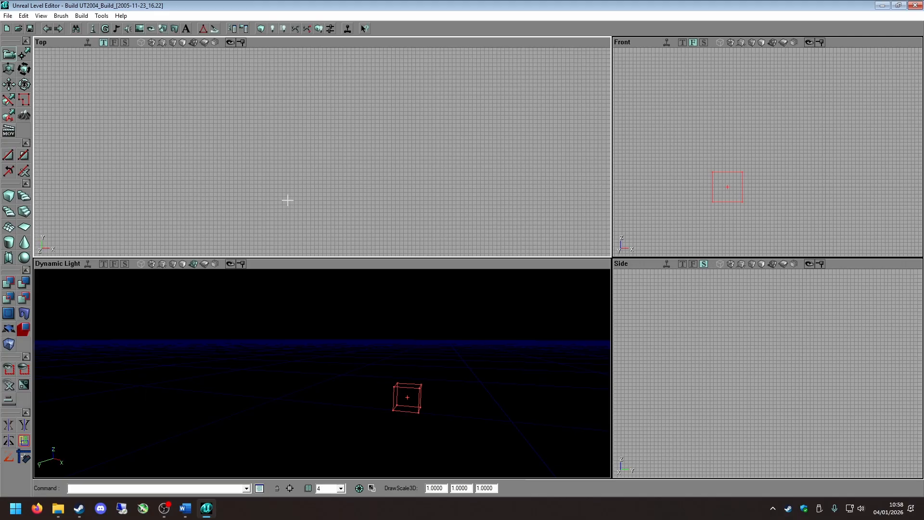
pyautogui.moveTo(214, 52)
pyautogui.mouseDown()
pyautogui.moveTo(246, 196)
pyautogui.moveTo(275, 242)
pyautogui.mouseUp()
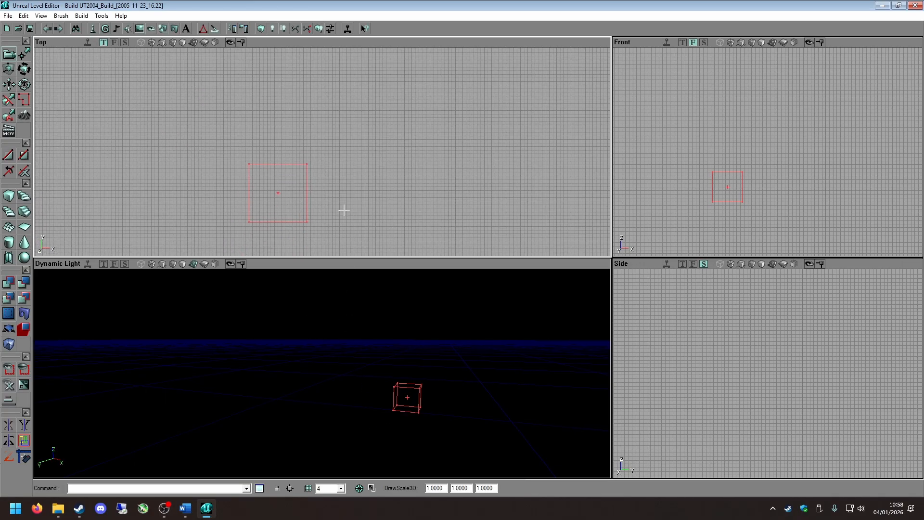
pyautogui.rightClick(8, 201)
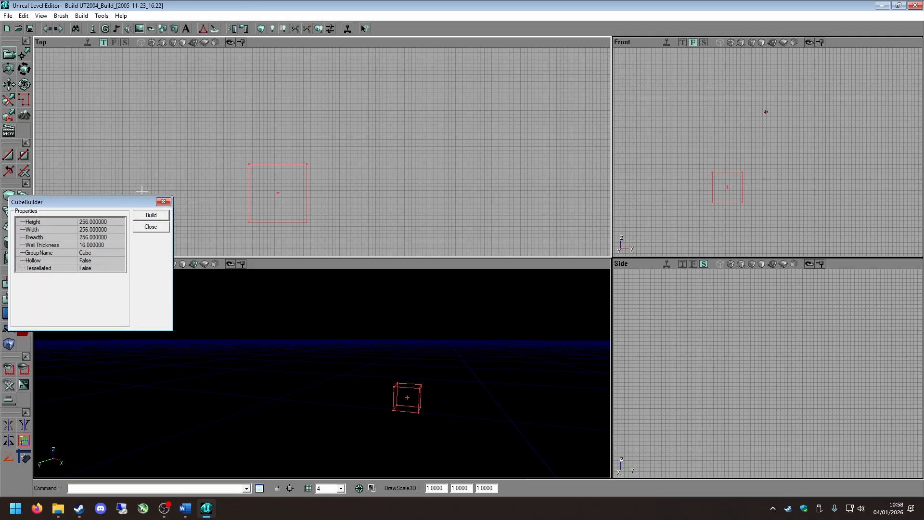
pyautogui.click(163, 201)
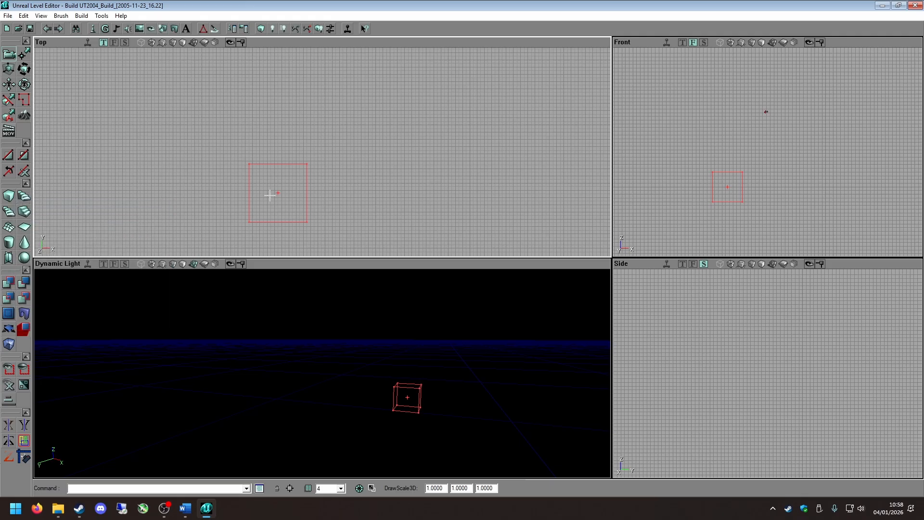
# Move the cube brush along positive X in the Top viewport and inspect its new position in the Dynamic Light viewport.
pyautogui.scroll(-5, 289, 183)
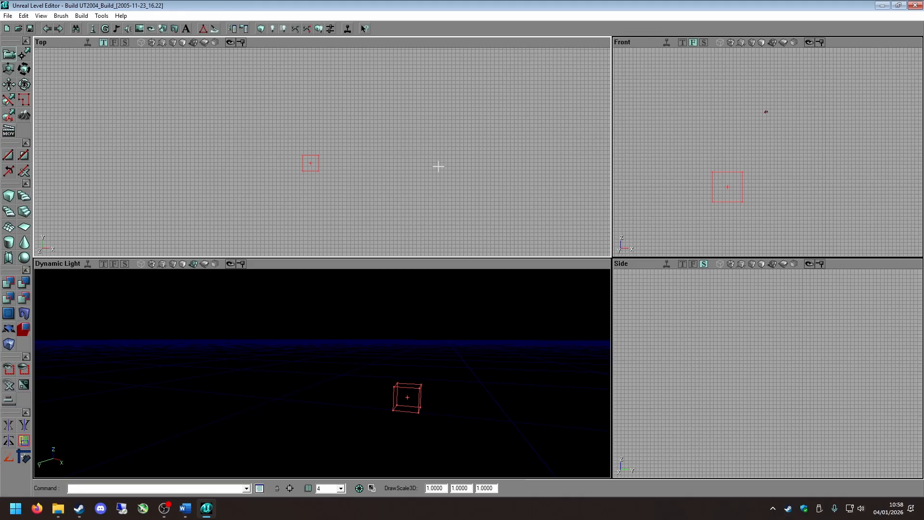
pyautogui.moveTo(323, 193)
pyautogui.keyDown('ctrl'); pyautogui.mouseDown()
pyautogui.moveTo(358, 226)
pyautogui.moveTo(371, 216)
pyautogui.moveTo(347, 206)
pyautogui.mouseUp(); pyautogui.keyUp('ctrl')
pyautogui.moveTo(324, 149)
pyautogui.keyDown('ctrl'); pyautogui.mouseDown()
pyautogui.moveTo(356, 151)
pyautogui.moveTo(362, 176)
pyautogui.mouseUp(); pyautogui.keyUp('ctrl')
pyautogui.moveTo(368, 440)
pyautogui.keyDown('ctrl'); pyautogui.mouseDown()
pyautogui.moveTo(451, 440)
pyautogui.moveTo(302, 441)
pyautogui.moveTo(462, 446)
pyautogui.moveTo(373, 448)
pyautogui.mouseUp(); pyautogui.keyUp('ctrl')
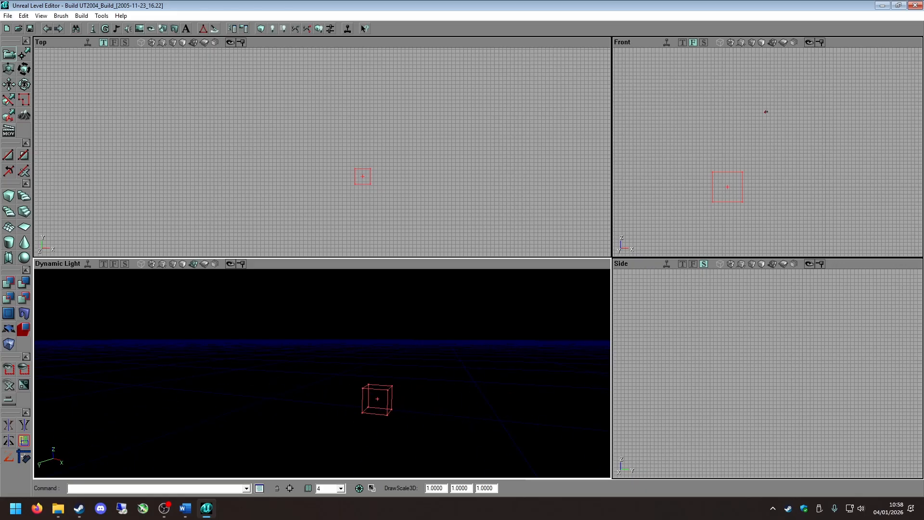
pyautogui.moveTo(252, 193); pyautogui.dragTo(275, 192)
pyautogui.moveTo(284, 317); pyautogui.dragTo(284, 314)
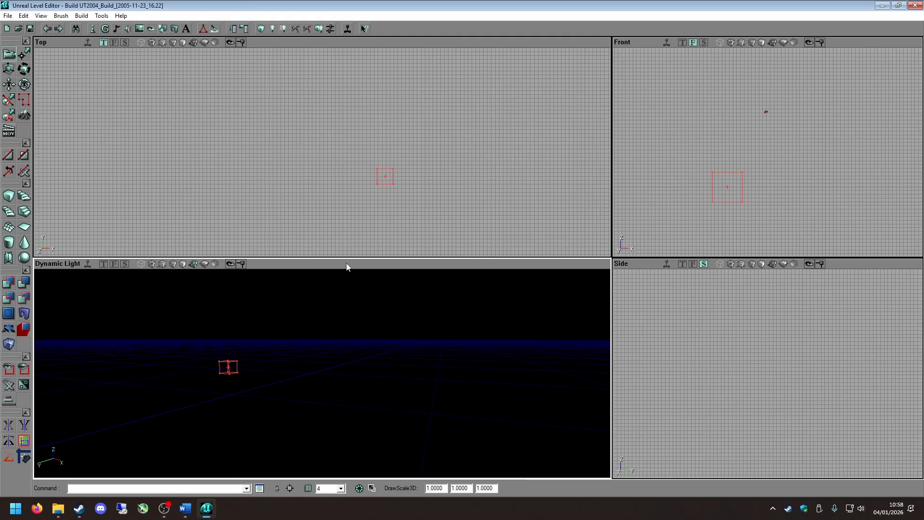
pyautogui.moveTo(306, 386)
pyautogui.mouseDown(button='right')
pyautogui.moveTo(327, 410)
pyautogui.moveTo(341, 408)
pyautogui.mouseUp(button='right')
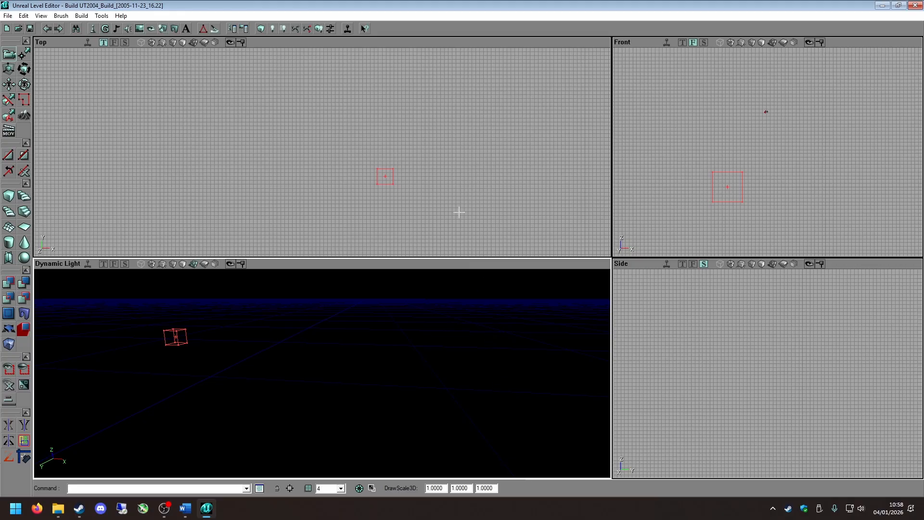
# Examine how zooming and panning change the view in the Top, Front and Side viewports.
pyautogui.scroll(-2, 357, 149)
pyautogui.scroll(3, 362, 191)
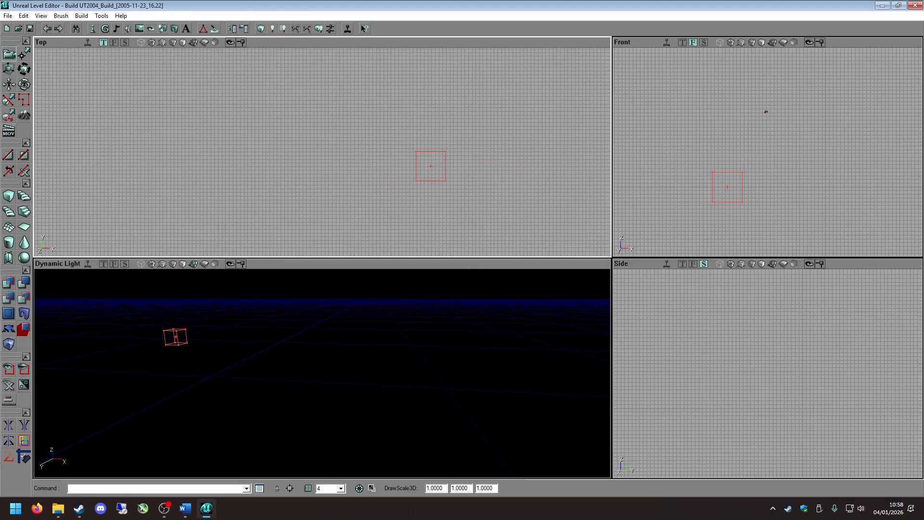
pyautogui.moveTo(684, 82); pyautogui.dragTo(724, 104)
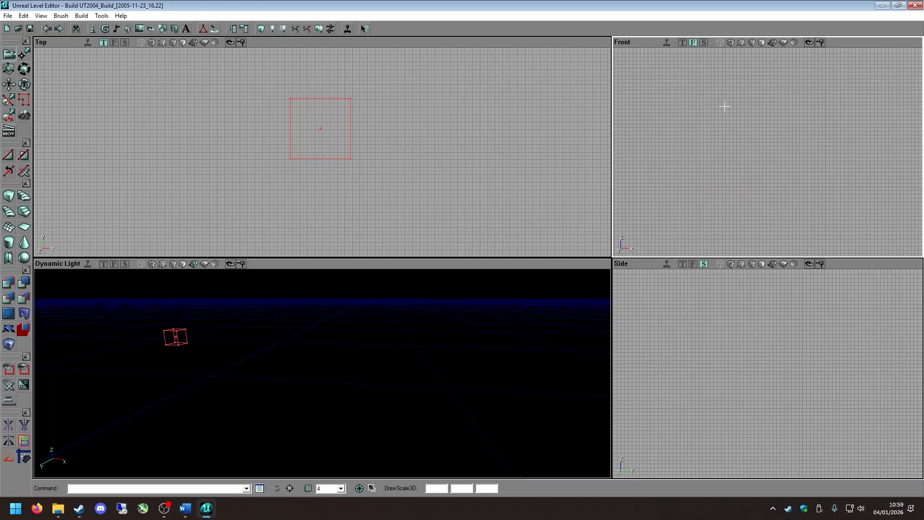
pyautogui.moveTo(751, 308); pyautogui.dragTo(722, 356)
pyautogui.moveTo(346, 193); pyautogui.dragTo(537, 158)
pyautogui.moveTo(751, 317); pyautogui.dragTo(674, 356)
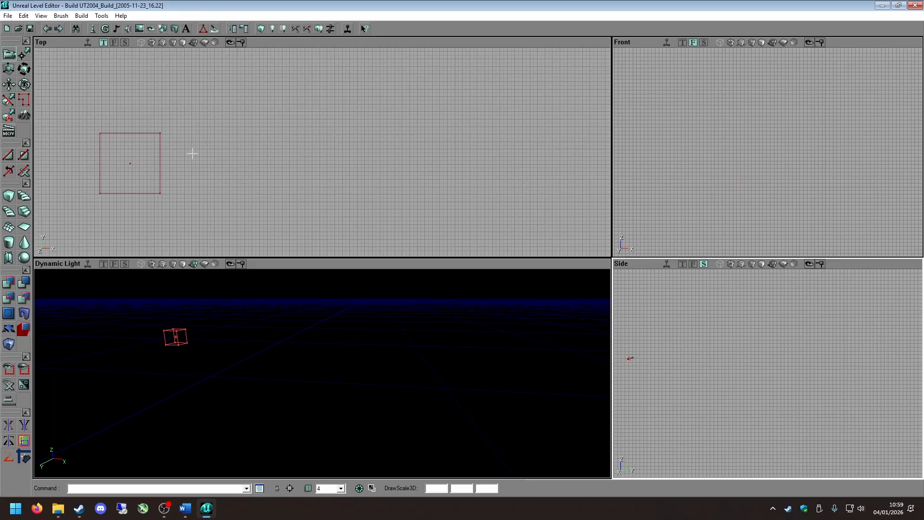
pyautogui.click(162, 150)
pyautogui.moveTo(162, 150)
pyautogui.keyDown('ctrl'); pyautogui.mouseDown()
pyautogui.moveTo(137, 145)
pyautogui.moveTo(330, 120)
pyautogui.mouseUp(); pyautogui.keyUp('ctrl')
pyautogui.keyDown('ctrl'); pyautogui.moveTo(275, 185); pyautogui.dragTo(538, 186, button='right'); pyautogui.keyUp('ctrl')
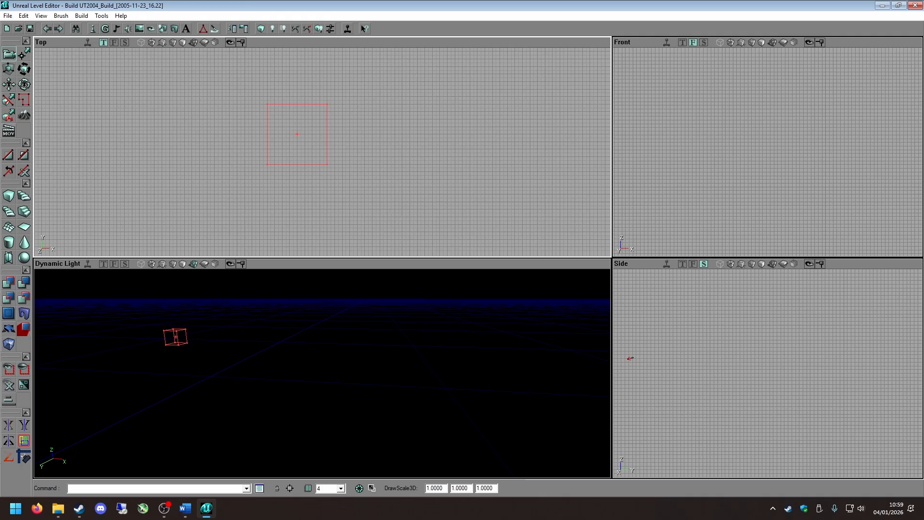
# Try rotating the cube brush slightly in the Top viewport, undoing the rotation each time.
pyautogui.moveTo(297, 134)
pyautogui.keyDown('ctrl'); pyautogui.keyDown('shift'); pyautogui.mouseDown(button='right')
pyautogui.moveTo(332, 122)
pyautogui.moveTo(295, 150)
pyautogui.moveTo(309, 124)
pyautogui.moveTo(292, 152)
pyautogui.moveTo(299, 131)
pyautogui.mouseUp(button='right'); pyautogui.keyUp('shift'); pyautogui.keyUp('ctrl')
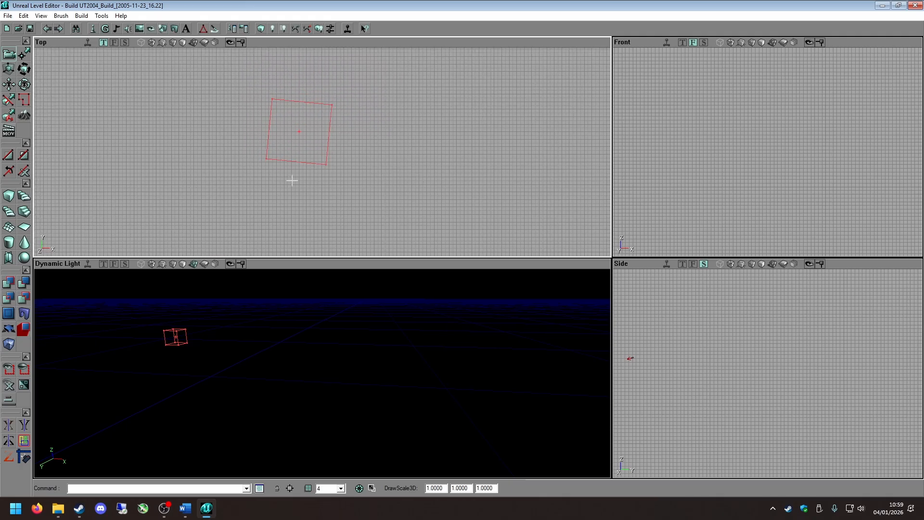
pyautogui.hotkey('ctrl', 'z')
pyautogui.click(339, 361)
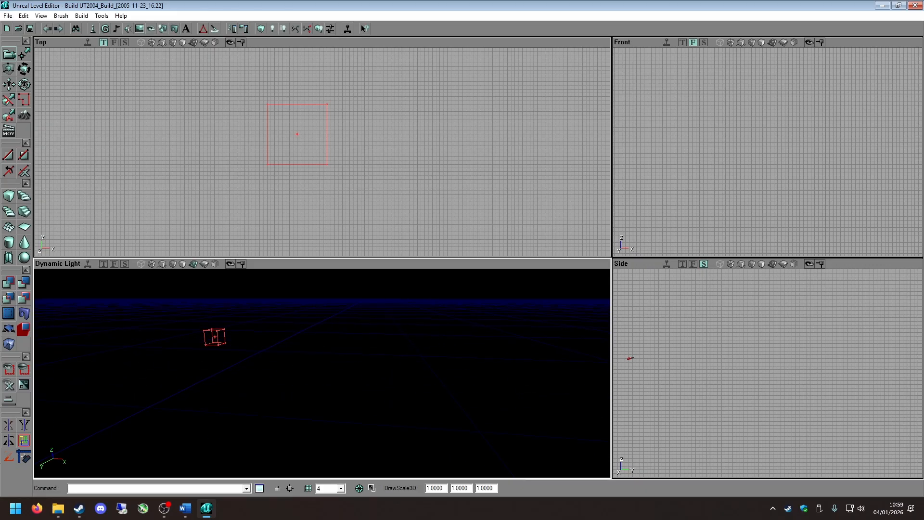
pyautogui.scroll(-5, 357, 185)
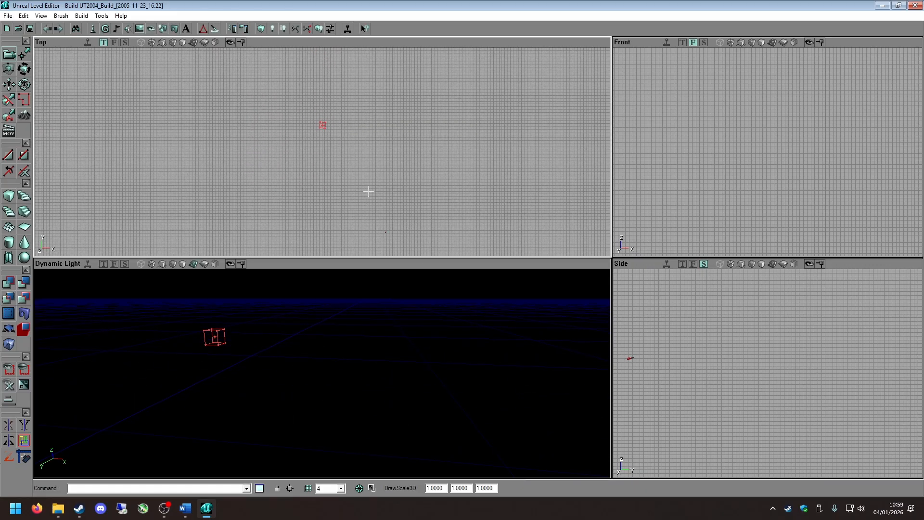
pyautogui.scroll(3, 366, 185)
pyautogui.scroll(3, 266, 149)
pyautogui.scroll(2, 255, 134)
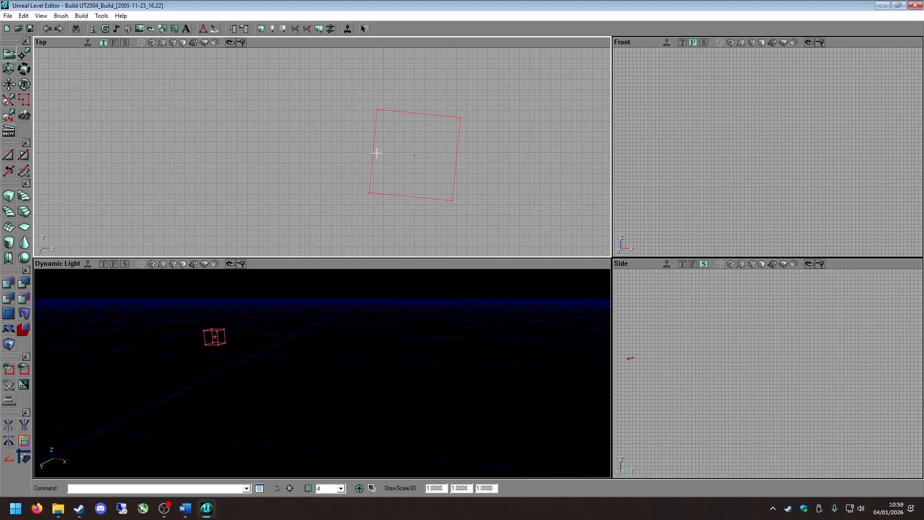
pyautogui.hotkey('ctrl', 'z')
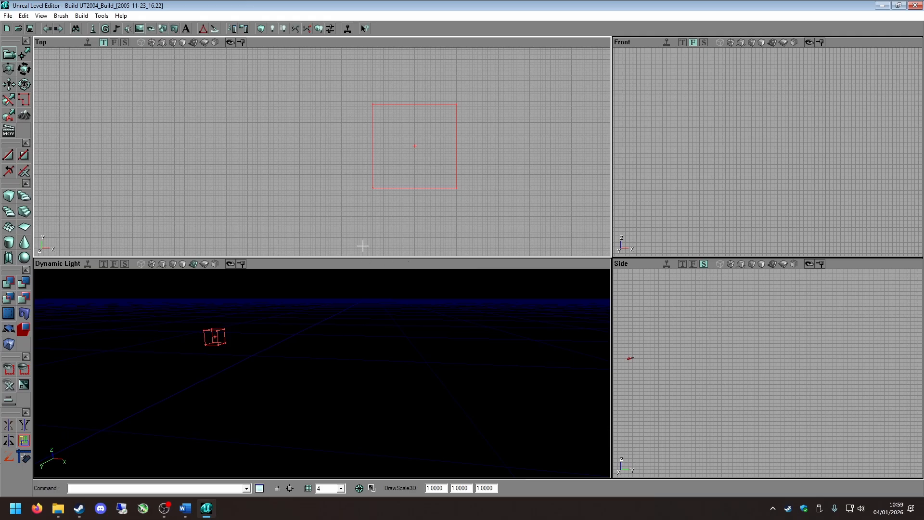
# Configure the viewports with Top, Front and Side in a row above a full-width Dynamic Light view.
pyautogui.click(41, 16)
pyautogui.moveTo(41, 16)
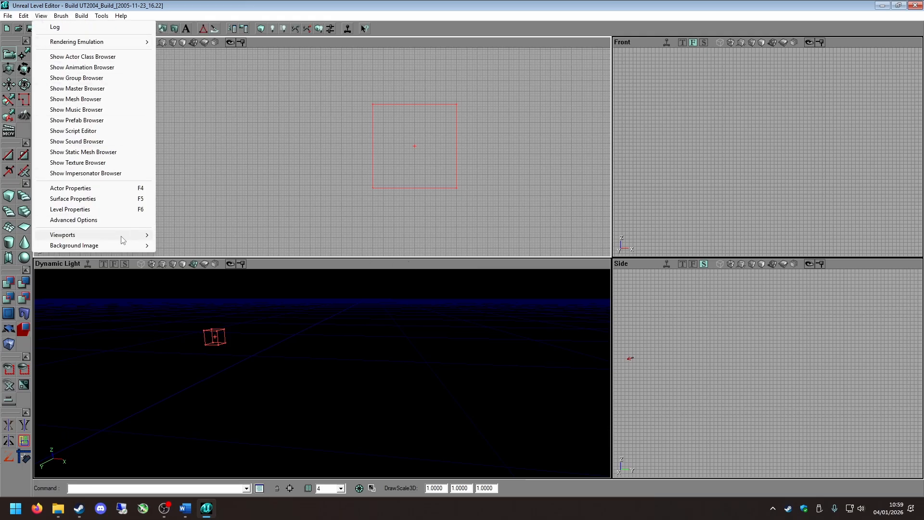
pyautogui.moveTo(121, 235)
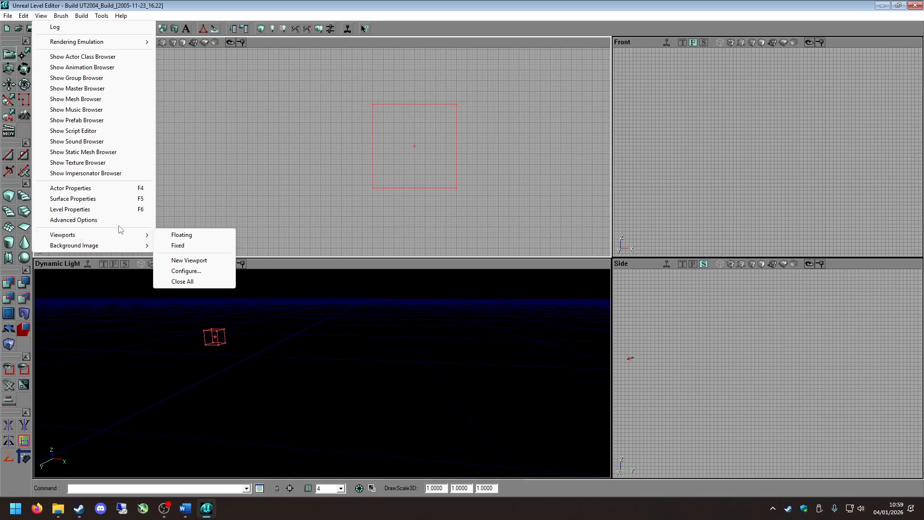
pyautogui.click(193, 270)
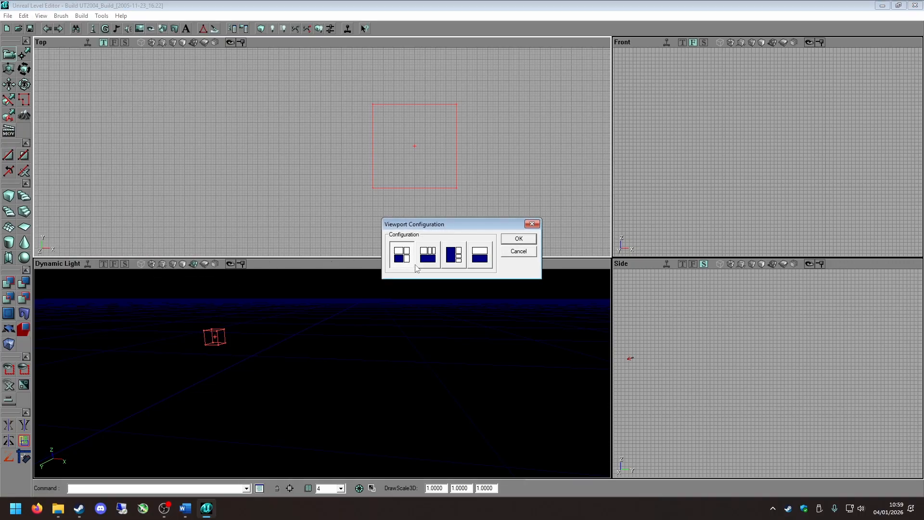
pyautogui.click(428, 255)
pyautogui.click(530, 239)
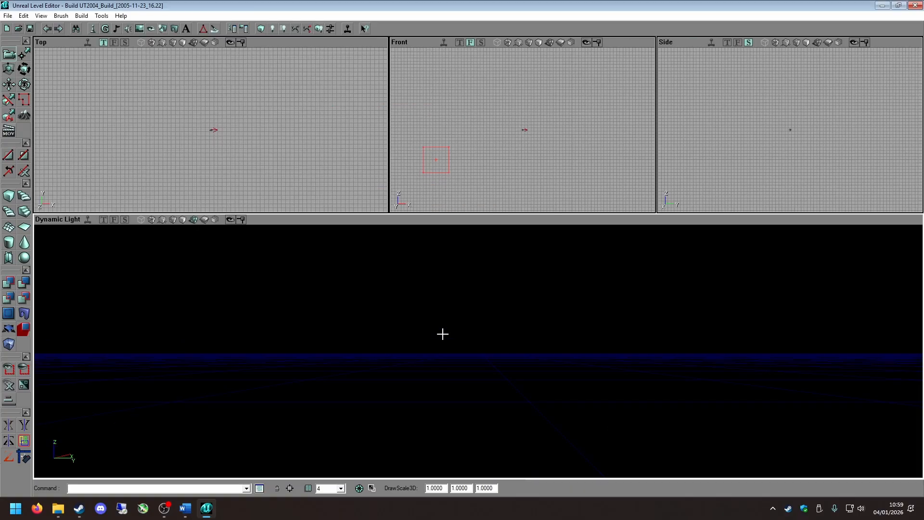
# Configure the viewports with a large Dynamic Light view beside stacked Top, Front and Side views.
pyautogui.click(90, 16)
pyautogui.moveTo(41, 16)
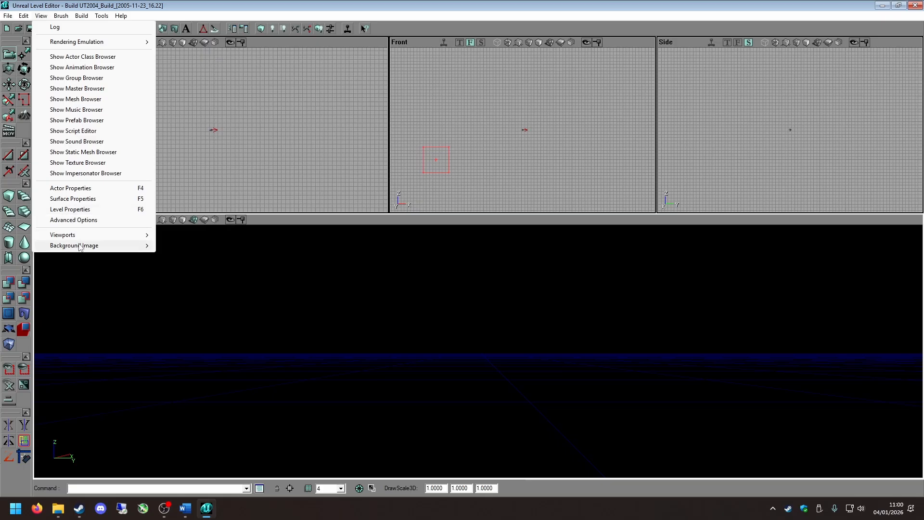
pyautogui.moveTo(73, 234)
pyautogui.click(183, 268)
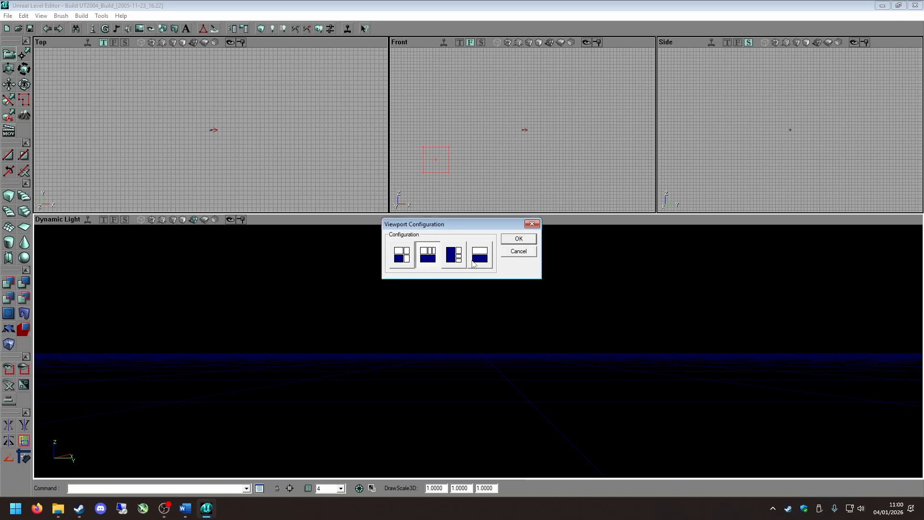
pyautogui.click(454, 254)
pyautogui.click(519, 239)
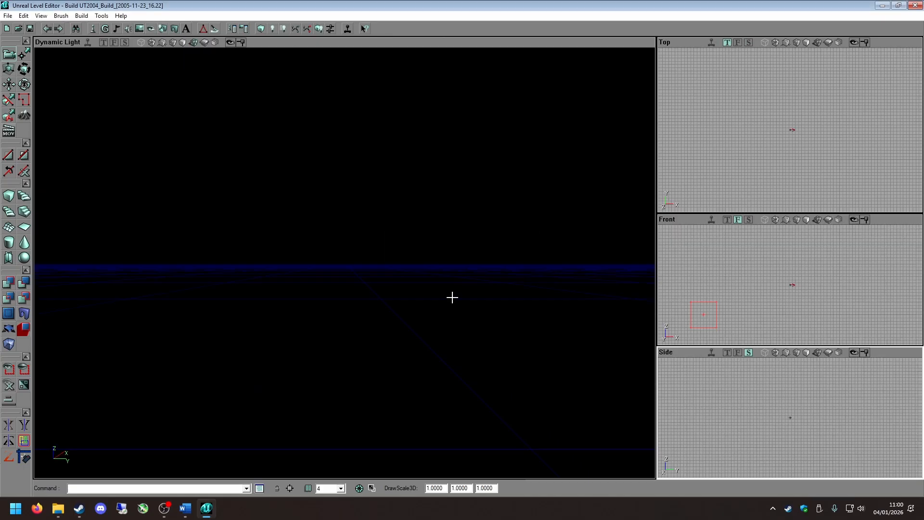
# Restore the four-viewport configuration with Top above Dynamic Light and Front above Side.
pyautogui.click(63, 16)
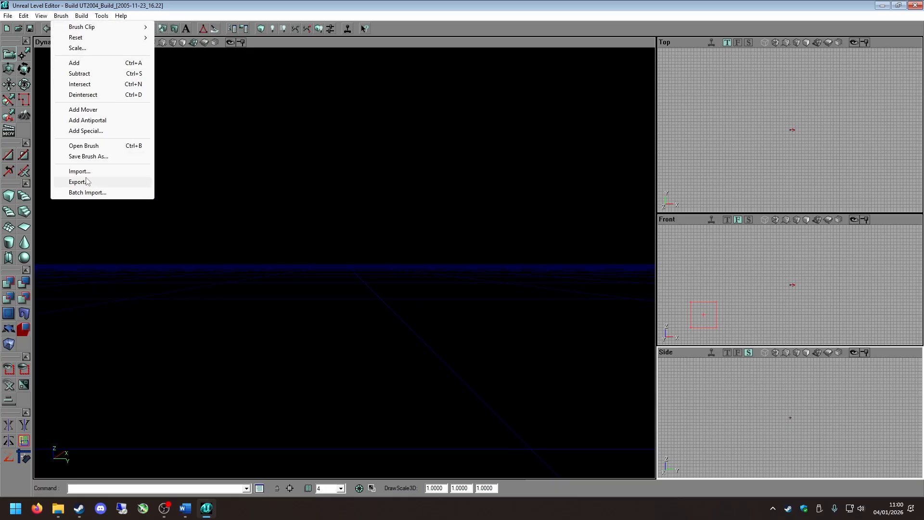
pyautogui.moveTo(41, 16)
pyautogui.moveTo(88, 235)
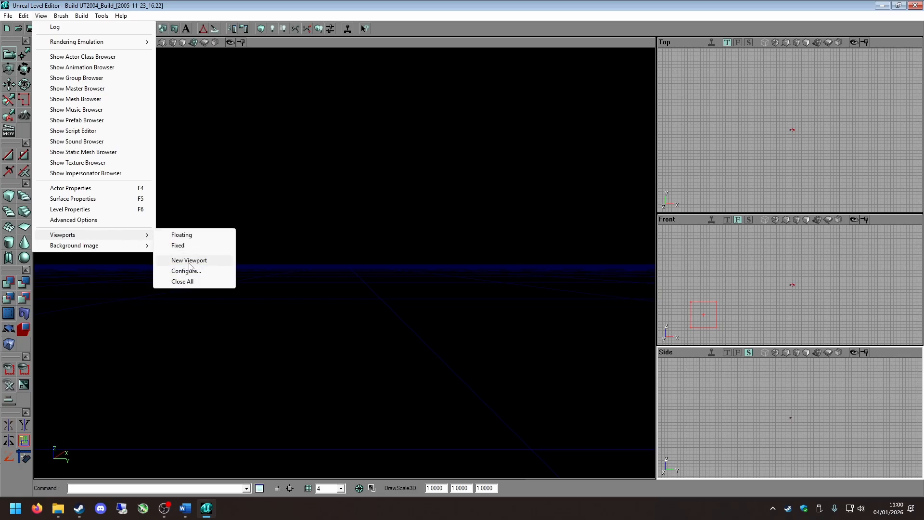
pyautogui.click(187, 270)
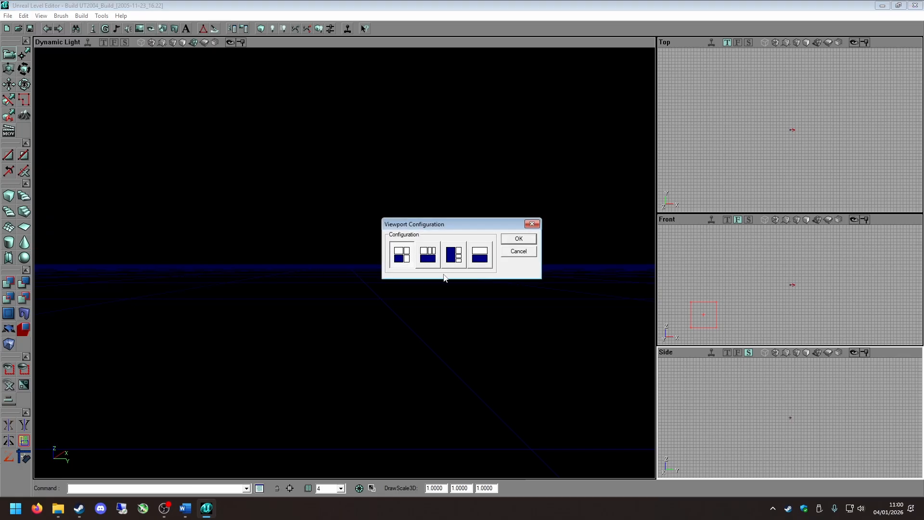
pyautogui.click(519, 238)
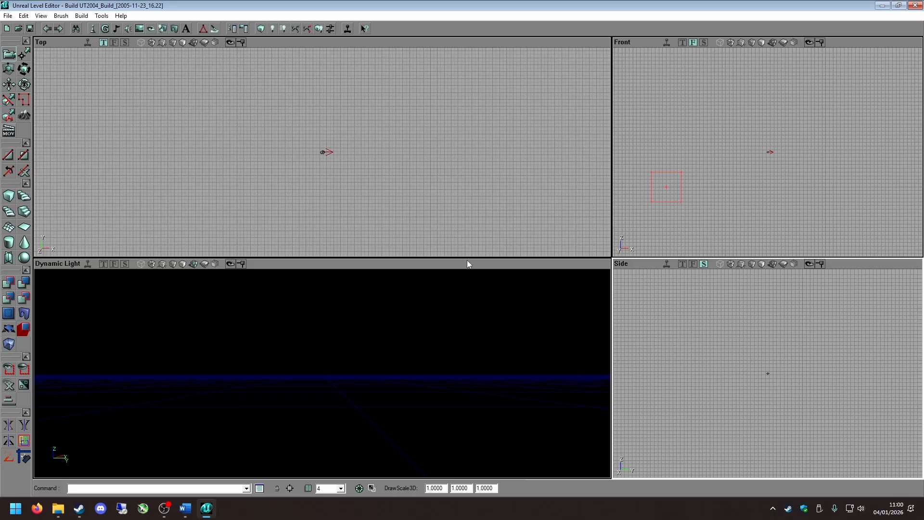
# Switch the viewports to floating windows.
pyautogui.click(41, 16)
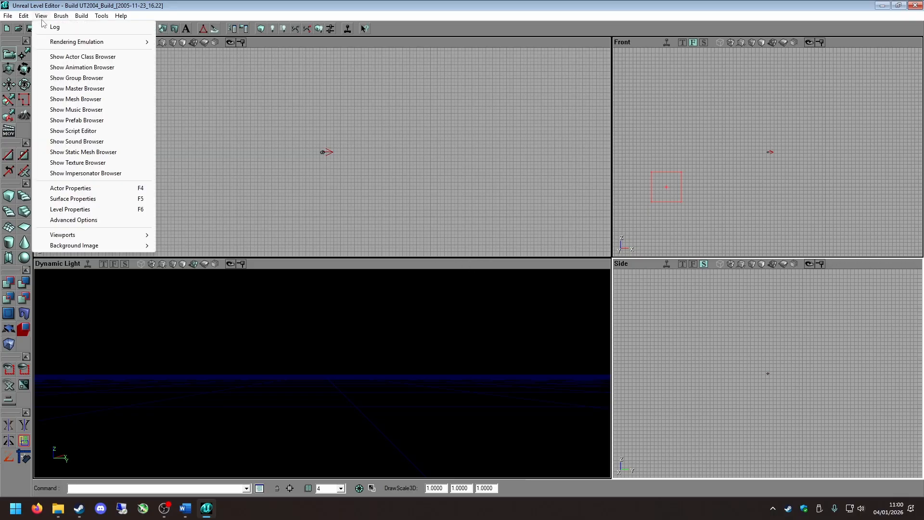
pyautogui.moveTo(96, 236)
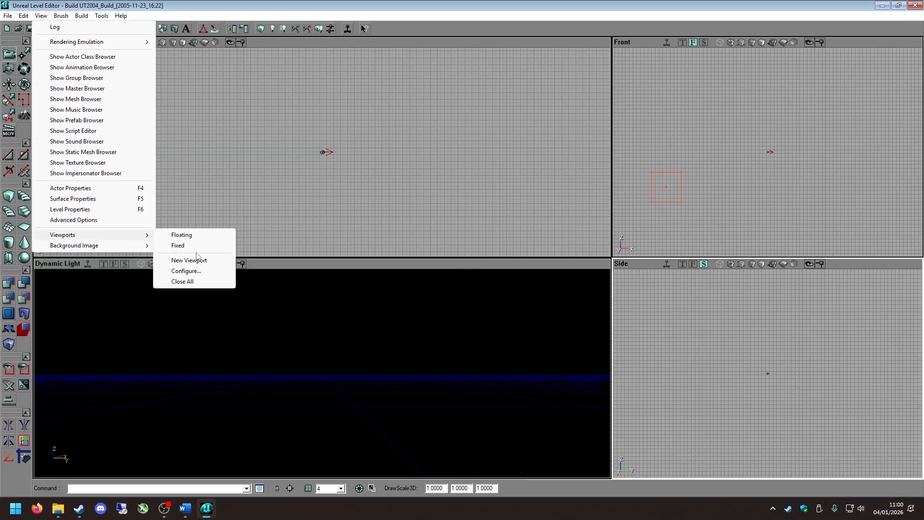
pyautogui.click(188, 235)
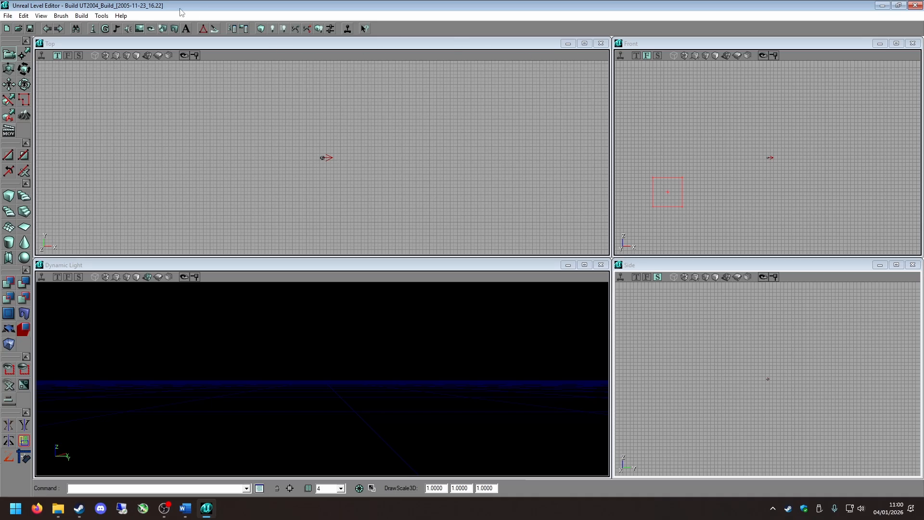
# Switch the floating viewports back to the fixed layout and make the Dynamic Light viewport active.
pyautogui.click(41, 15)
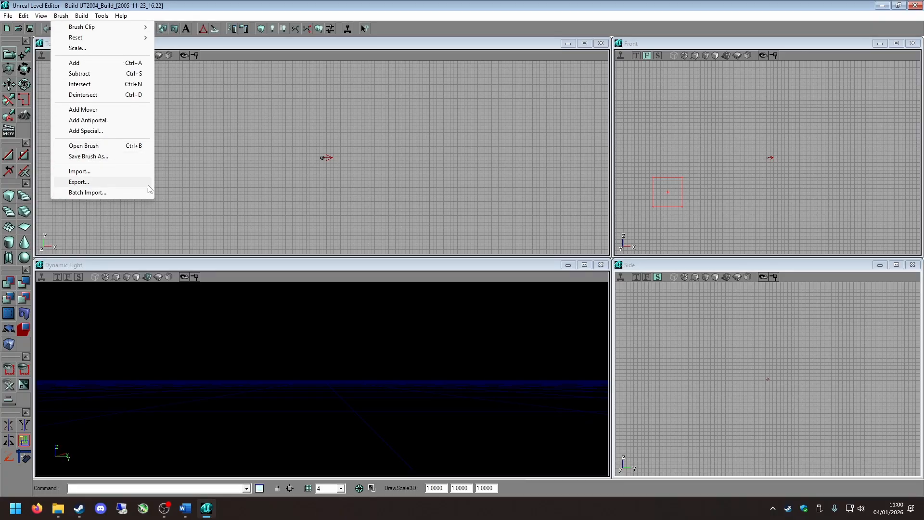
pyautogui.moveTo(93, 15)
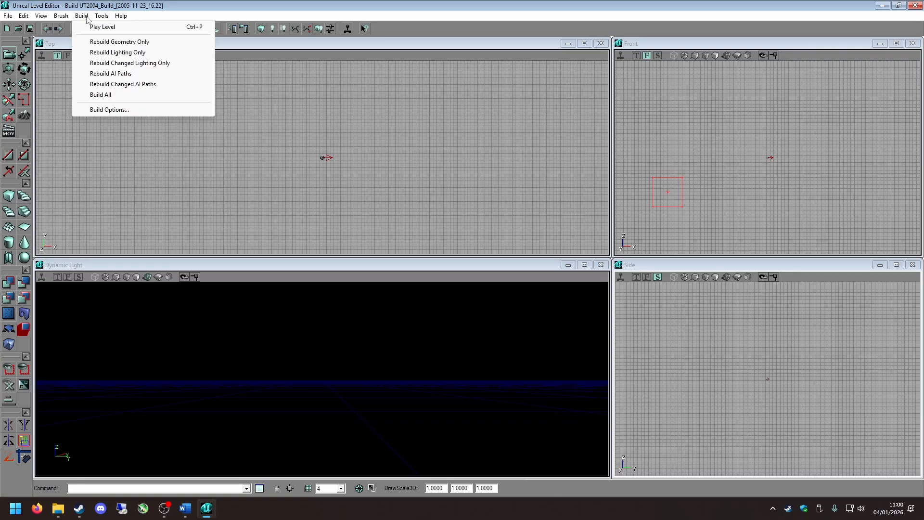
pyautogui.moveTo(41, 15)
pyautogui.moveTo(74, 238)
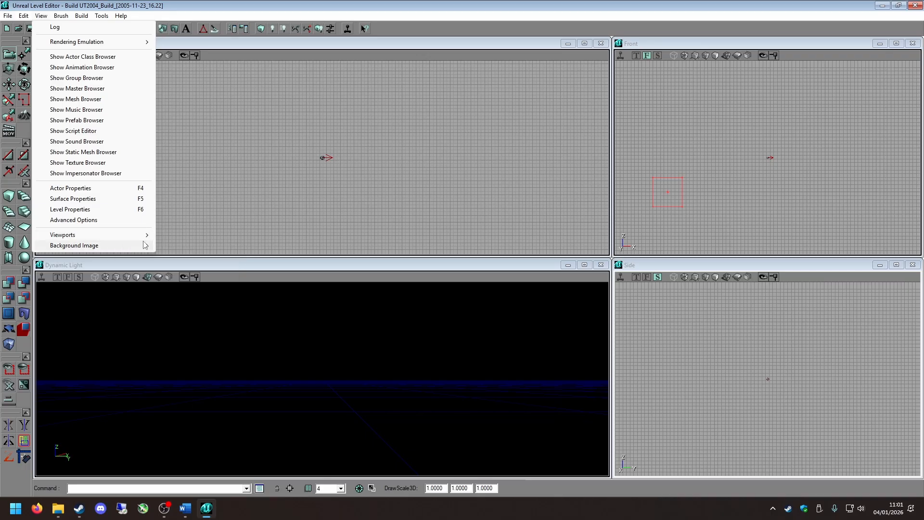
pyautogui.moveTo(124, 236)
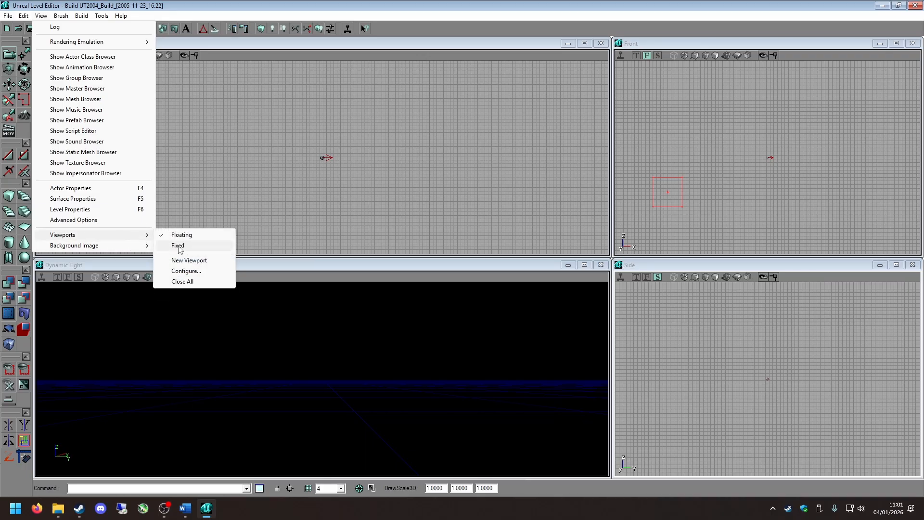
pyautogui.click(176, 246)
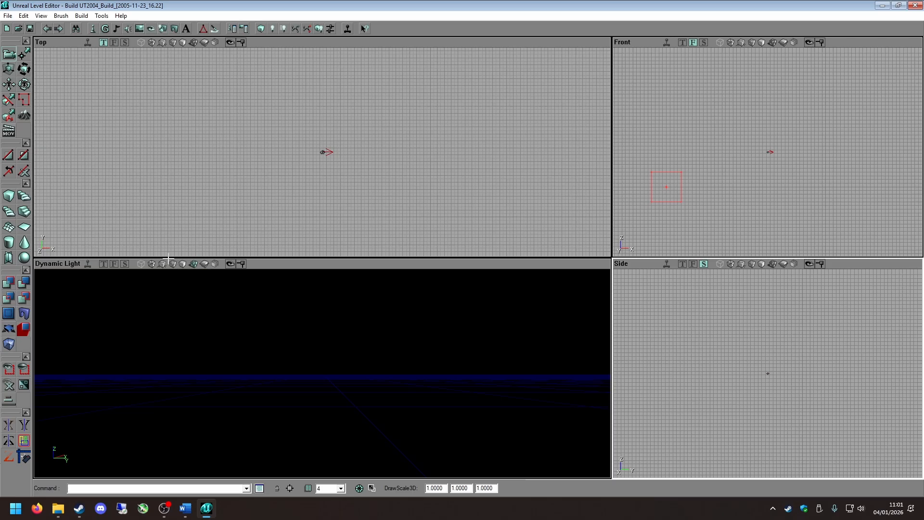
pyautogui.click(180, 338)
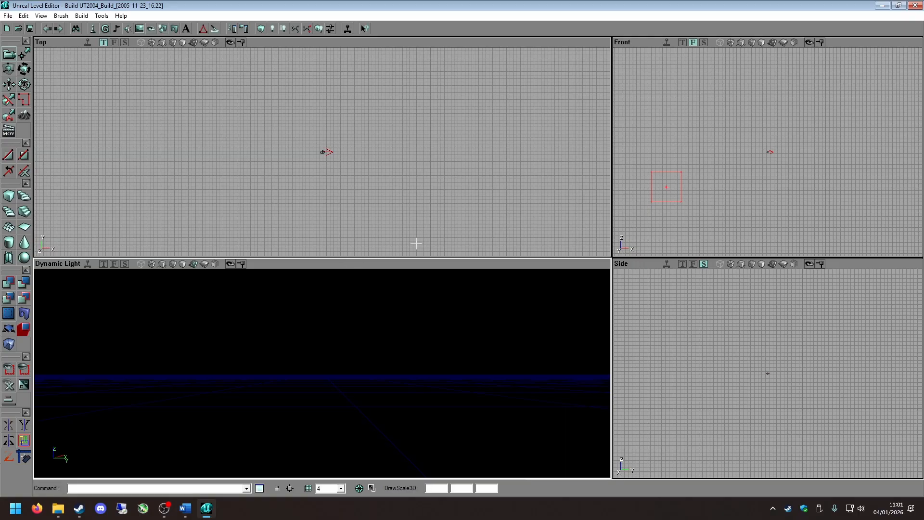
# Cycle the Top viewport through the Front and Side projections and return it to Top.
pyautogui.click(114, 42)
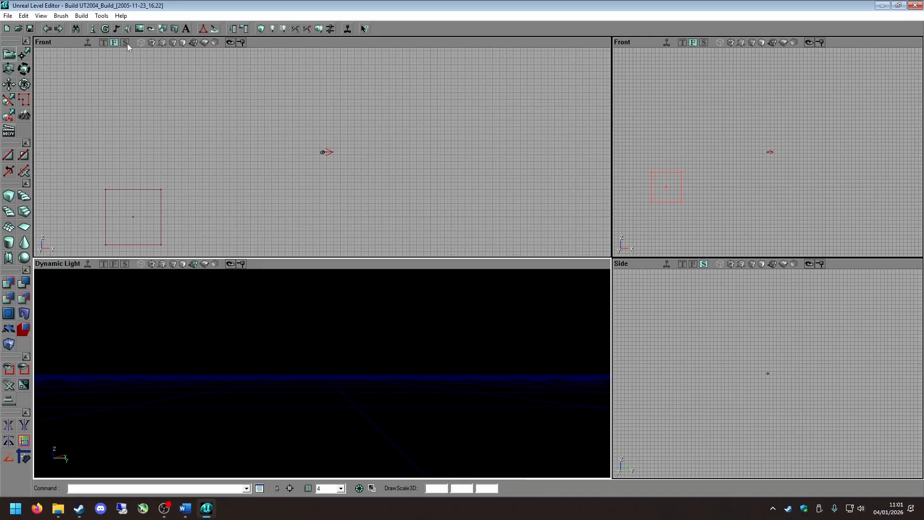
pyautogui.click(124, 42)
pyautogui.click(103, 43)
pyautogui.click(114, 42)
pyautogui.click(124, 42)
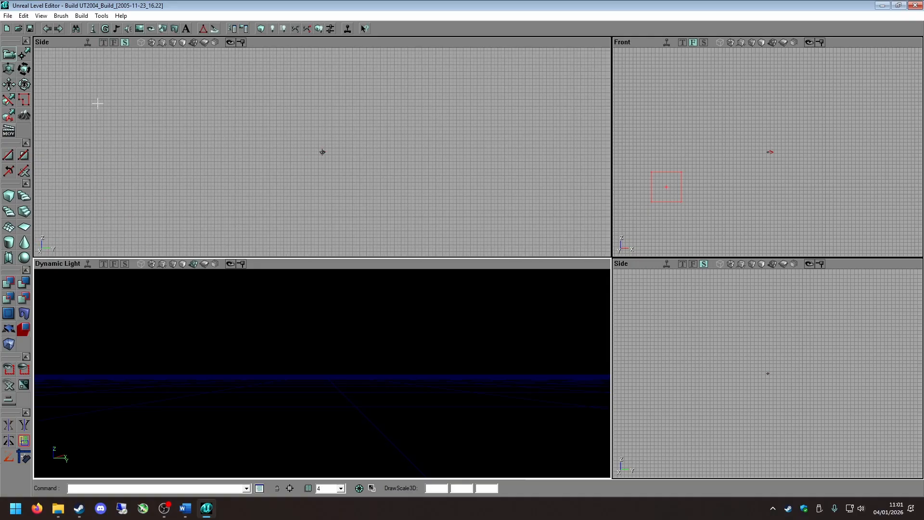
pyautogui.click(103, 42)
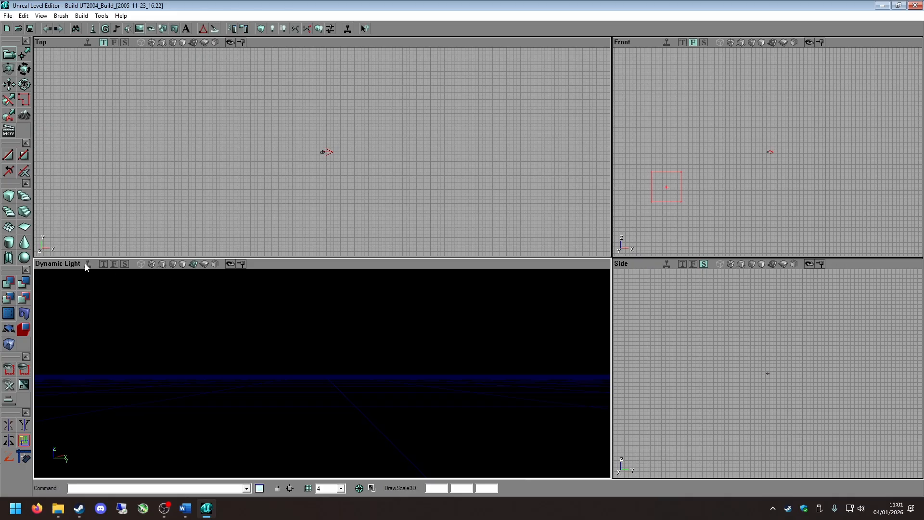
# Aim the Dynamic Light camera down at the grid and build the cube brush with its current settings.
pyautogui.moveTo(99, 274); pyautogui.dragTo(189, 342, button='right')
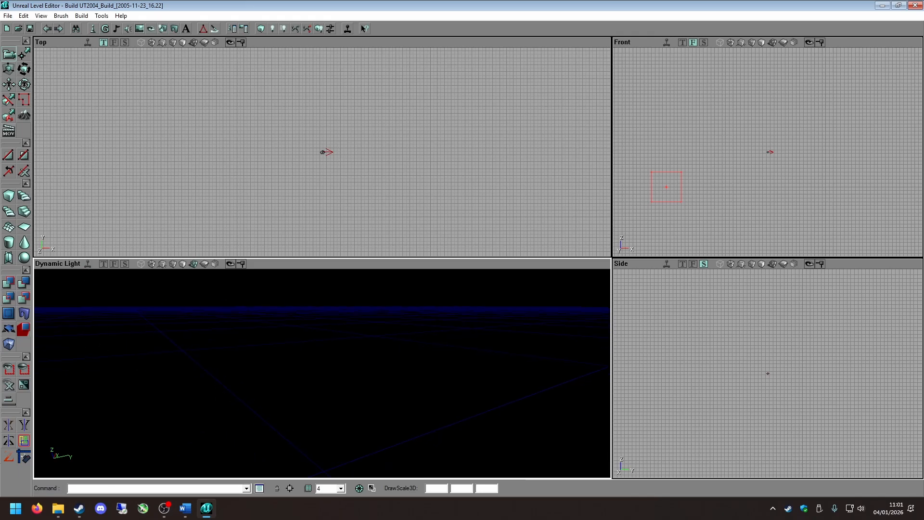
pyautogui.moveTo(310, 355); pyautogui.dragTo(310, 370, button='right')
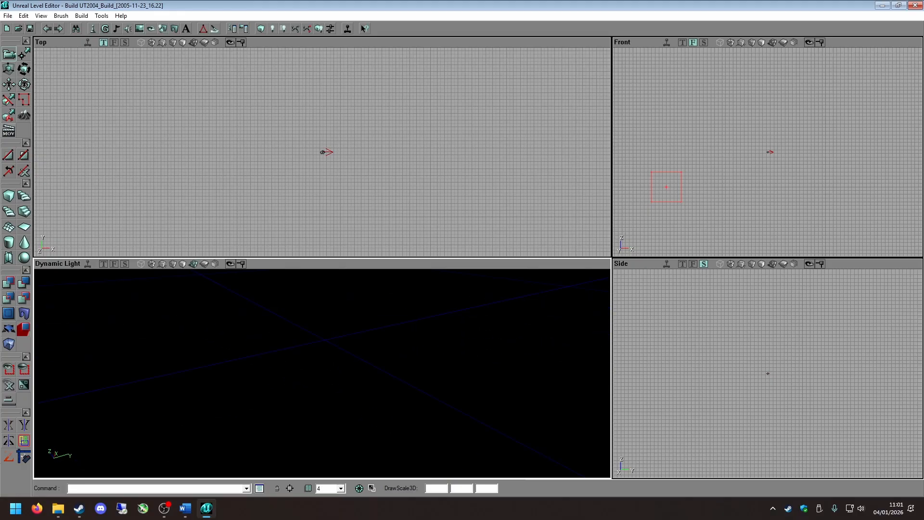
pyautogui.scroll(-8, 139, 116)
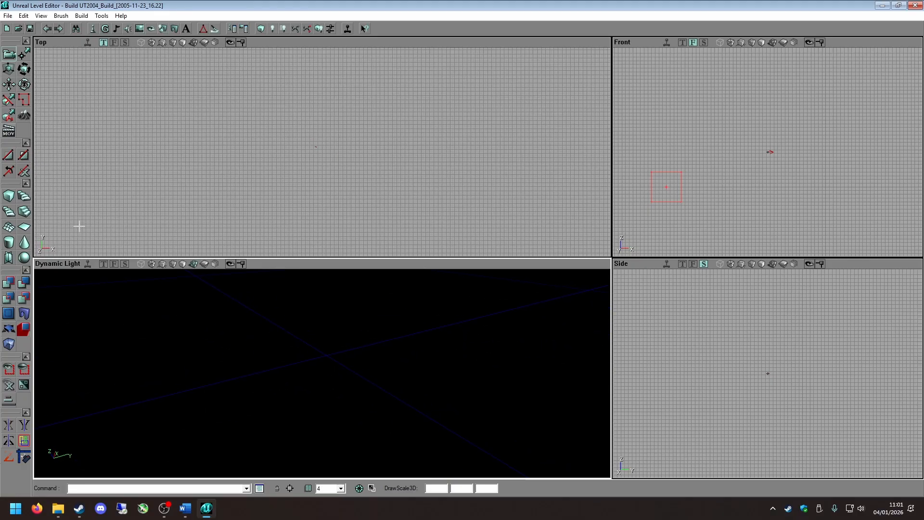
pyautogui.click(8, 195)
pyautogui.scroll(-5, 388, 159)
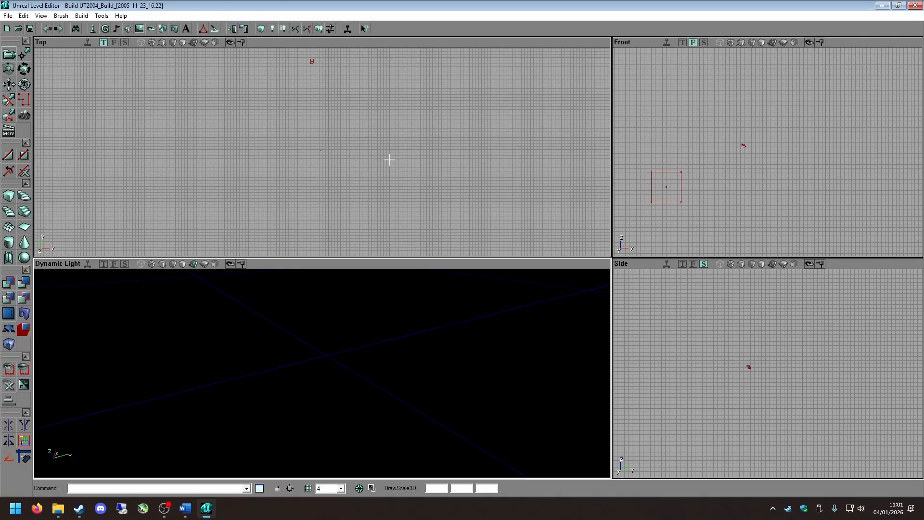
# Select the cube brush in the Top viewport and reset its position to the world origin.
pyautogui.scroll(4, 352, 178)
pyautogui.moveTo(337, 183); pyautogui.dragTo(380, 250)
pyautogui.moveTo(123, 203); pyautogui.dragTo(176, 119)
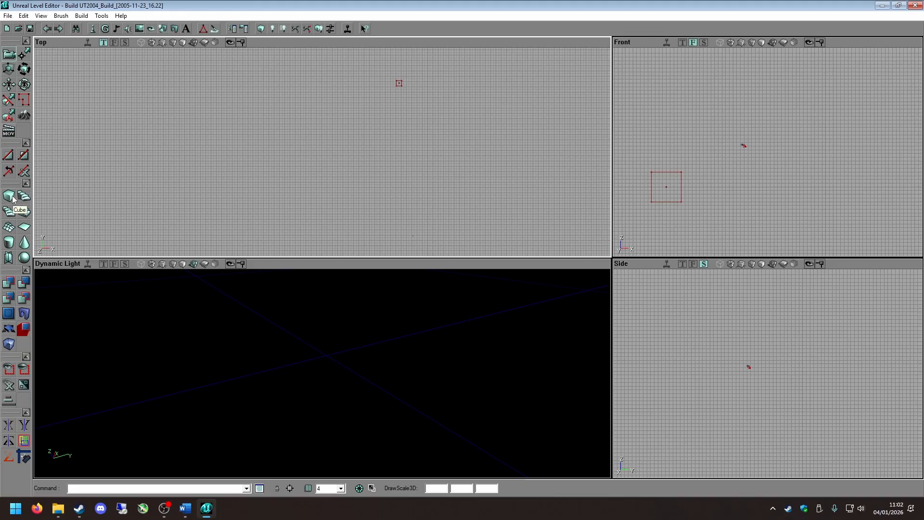
pyautogui.moveTo(322, 154); pyautogui.dragTo(243, 251)
pyautogui.scroll(5, 322, 155)
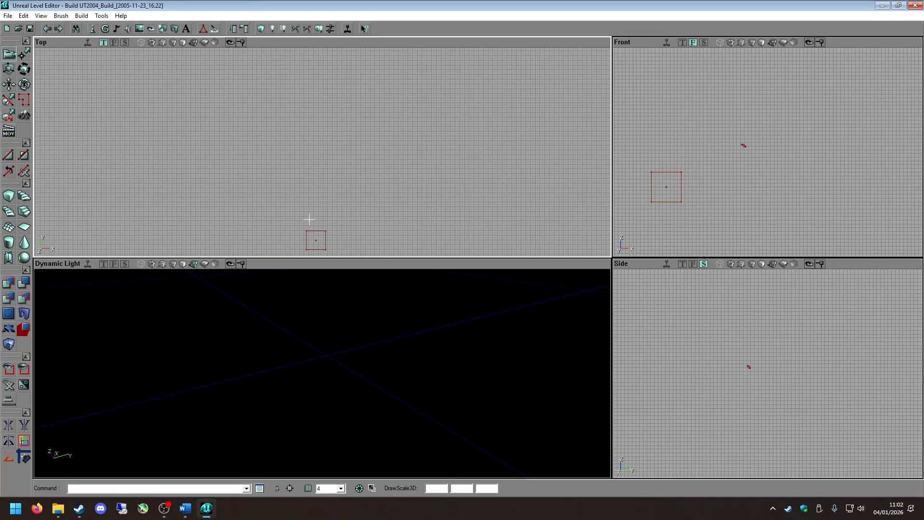
pyautogui.click(325, 240)
pyautogui.scroll(-10, 353, 227)
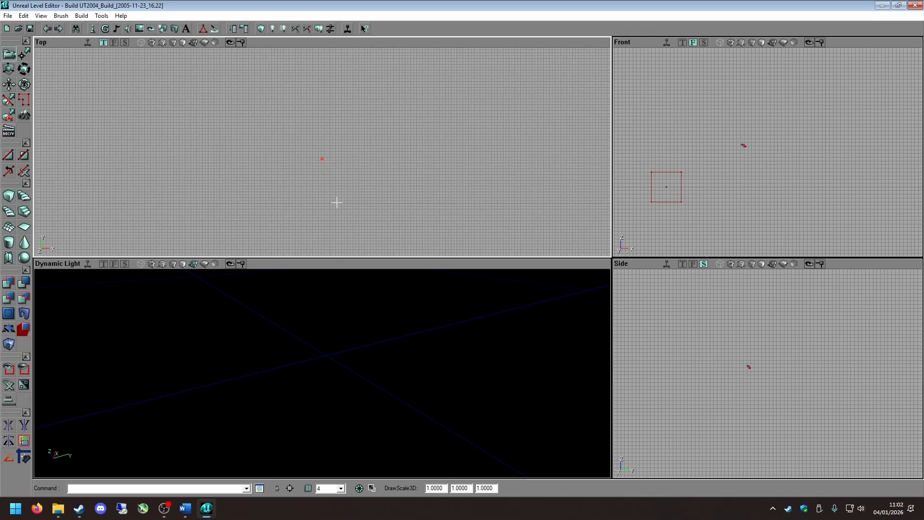
pyautogui.scroll(6, 331, 193)
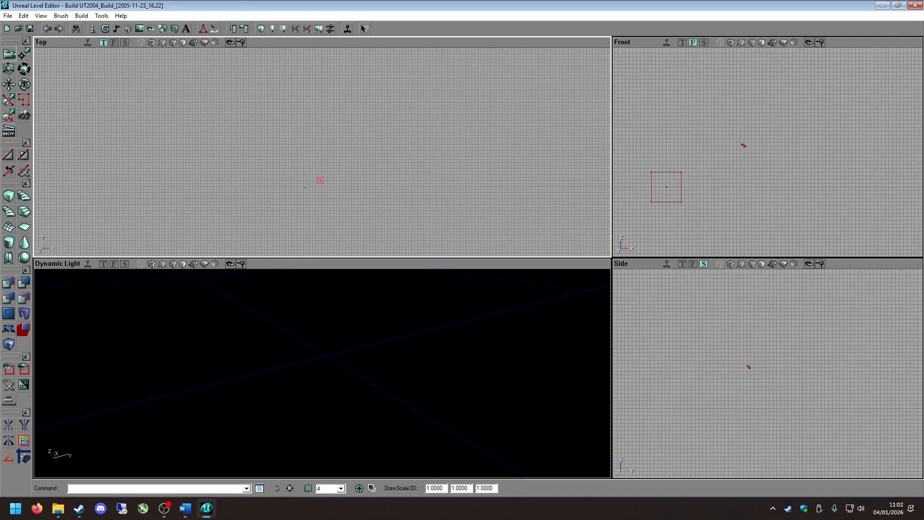
pyautogui.scroll(3, 334, 174)
pyautogui.moveTo(297, 171); pyautogui.dragTo(297, 87)
pyautogui.scroll(2, 303, 160)
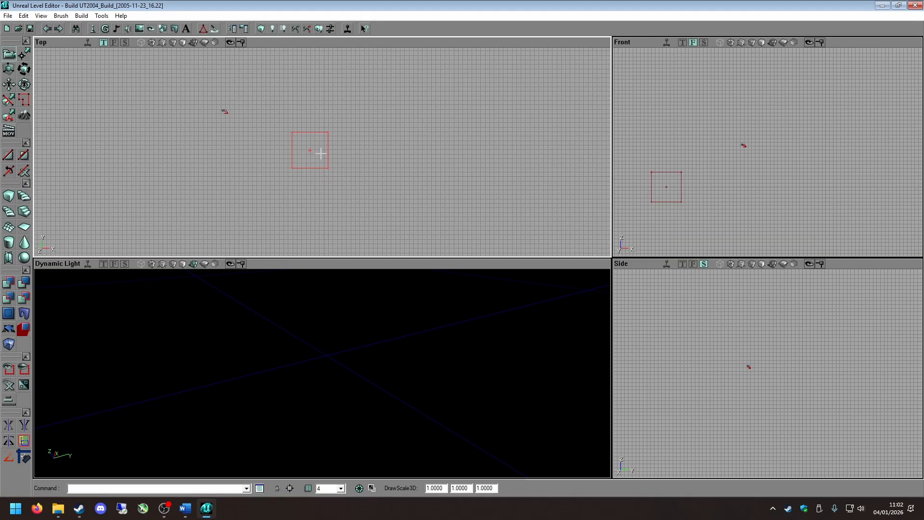
pyautogui.rightClick(307, 130)
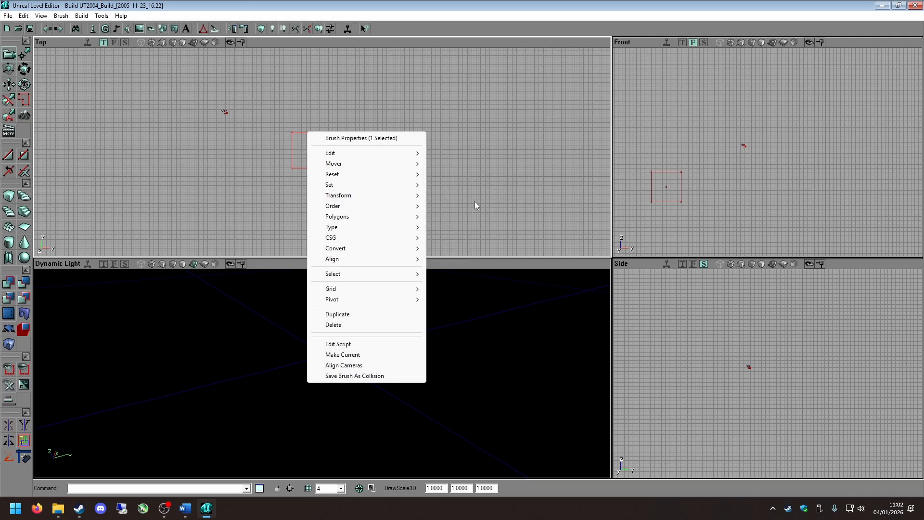
pyautogui.moveTo(419, 174)
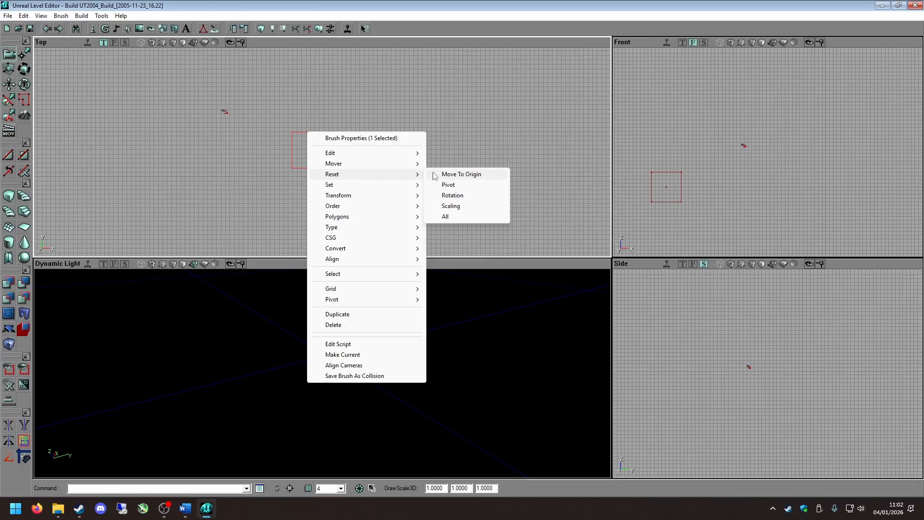
pyautogui.click(471, 179)
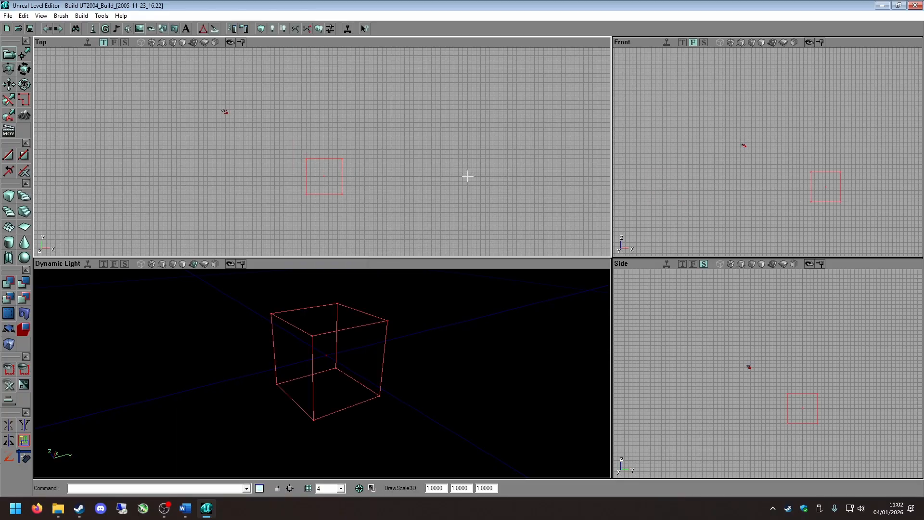
pyautogui.scroll(2, 388, 177)
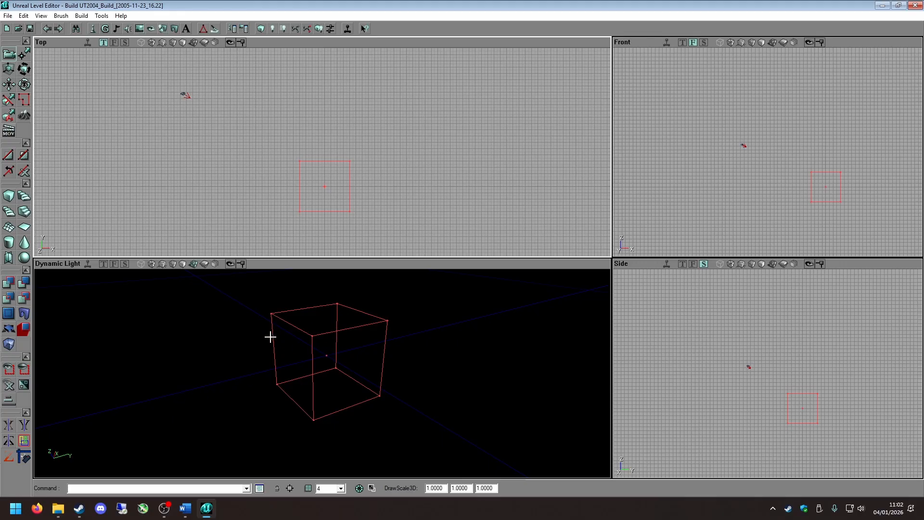
# Set the cube builder's height, width and breadth to 512 and build the brush.
pyautogui.rightClick(10, 198)
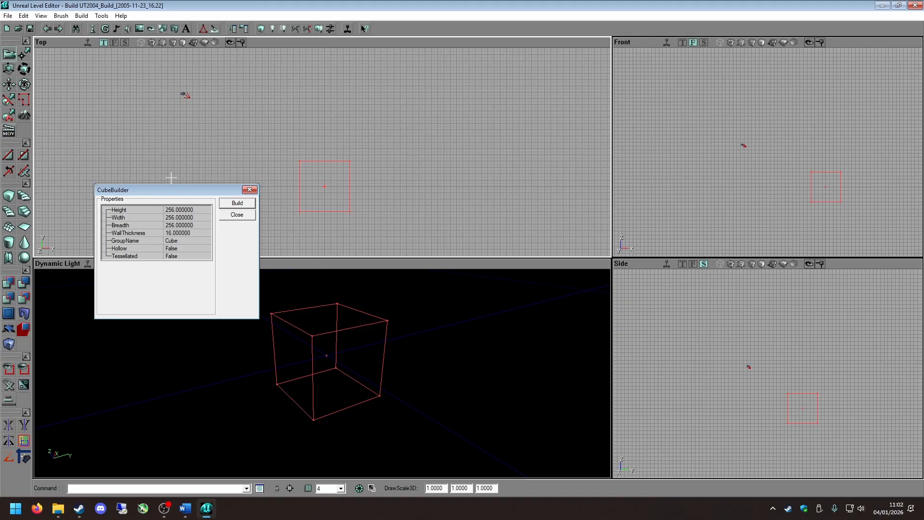
pyautogui.click(206, 176)
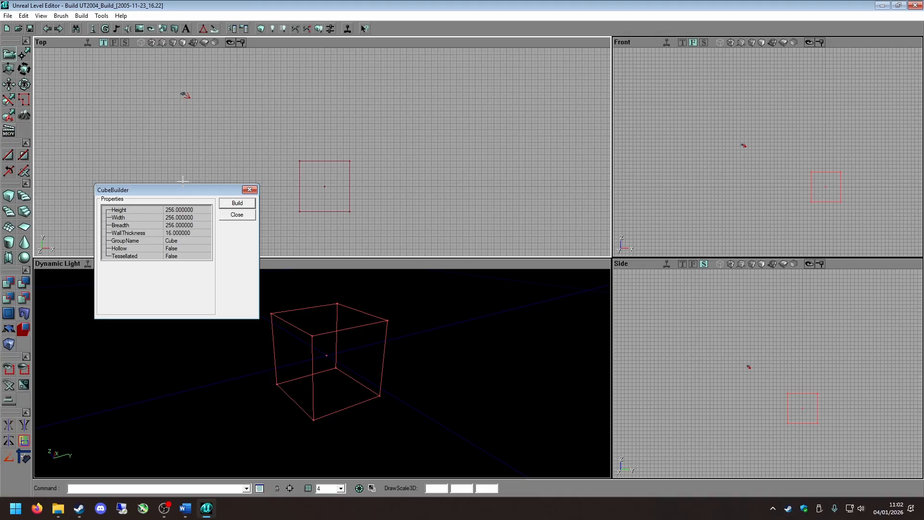
pyautogui.click(176, 210)
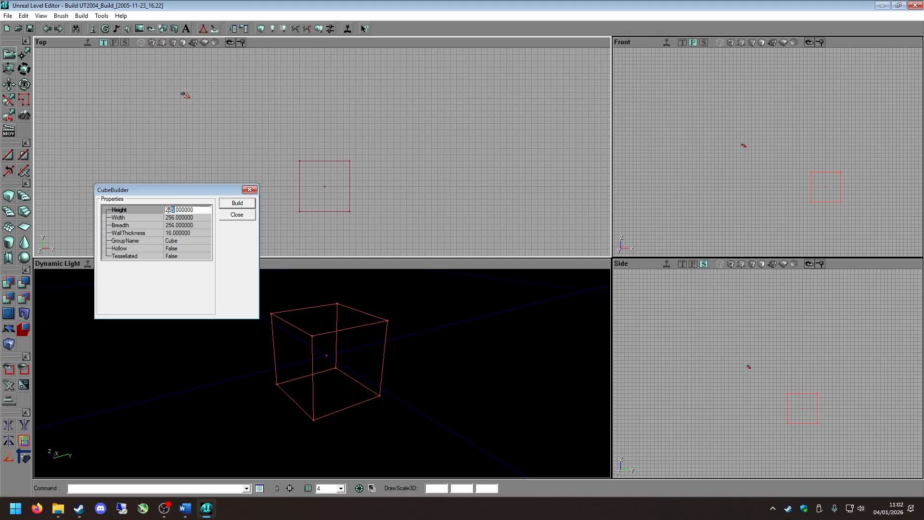
pyautogui.moveTo(168, 209); pyautogui.dragTo(164, 210)
pyautogui.write('512')
pyautogui.click(175, 217)
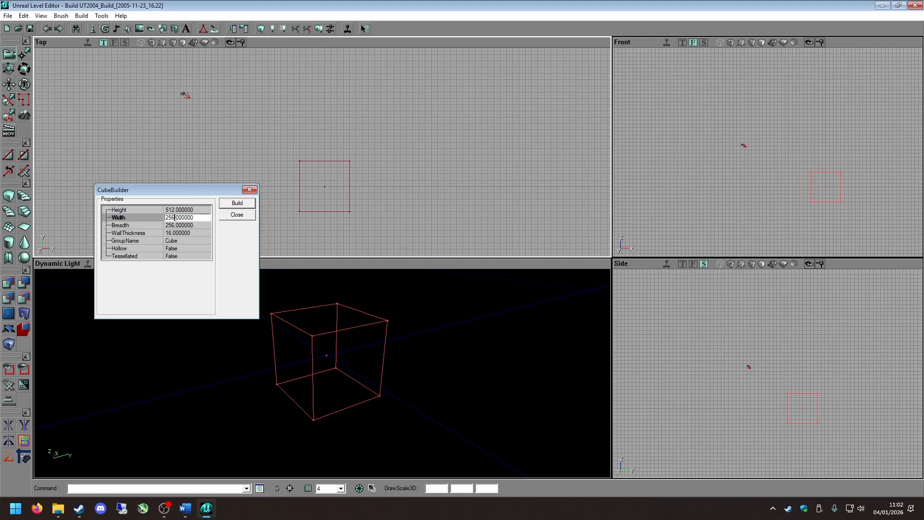
pyautogui.write('512')
pyautogui.click(145, 225)
pyautogui.write('512')
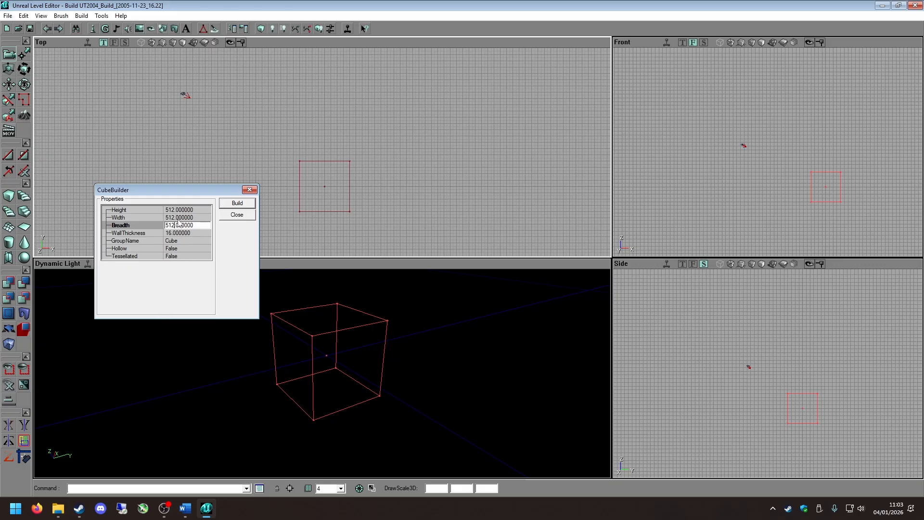
pyautogui.click(229, 202)
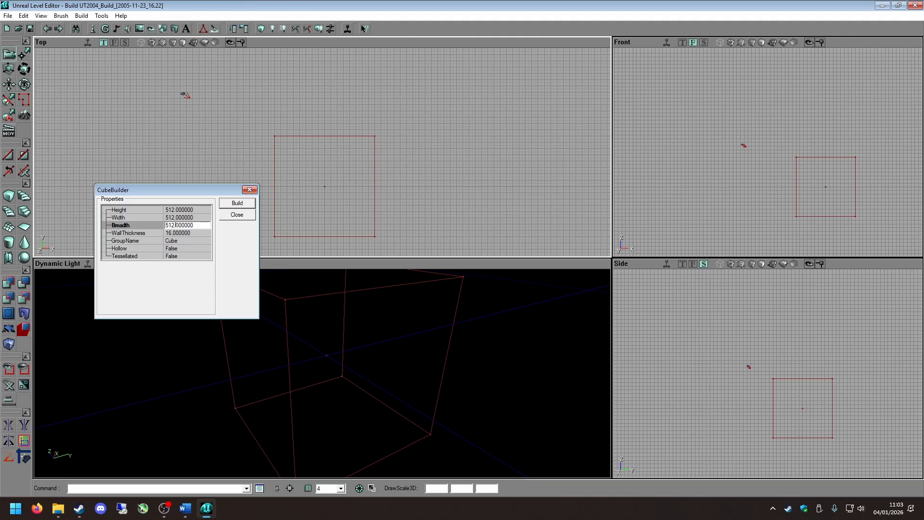
# Set the cube's breadth to 256 and rebuild the brush.
pyautogui.press('BackSpace')
pyautogui.press('BackSpace')
pyautogui.write('256')
pyautogui.click(235, 203)
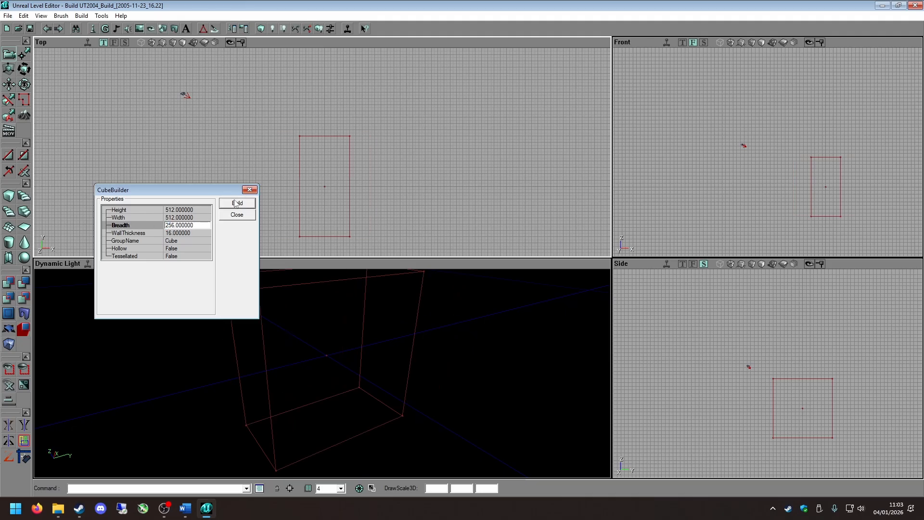
# Set the cube's breadth to 512 and its height to 256, rebuild the brush and close the cube builder.
pyautogui.write('51')
pyautogui.click(175, 211)
pyautogui.write('2')
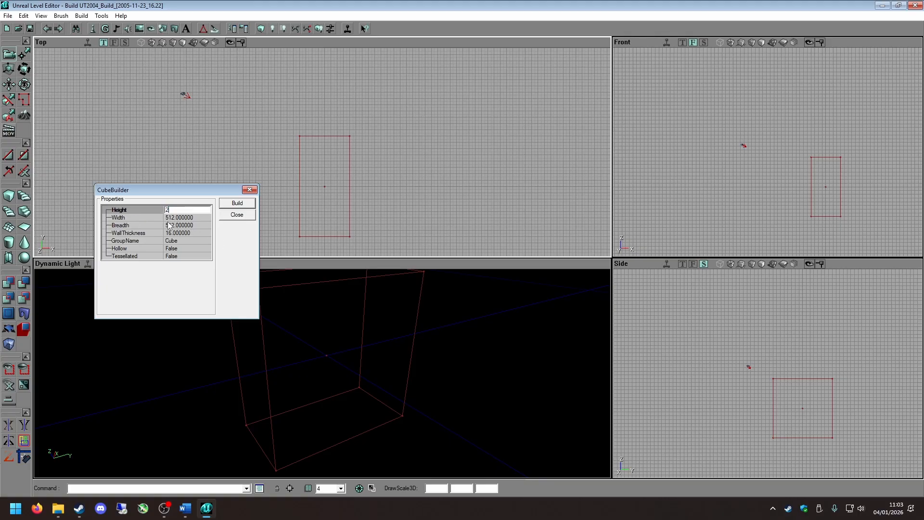
pyautogui.write('56')
pyautogui.click(238, 203)
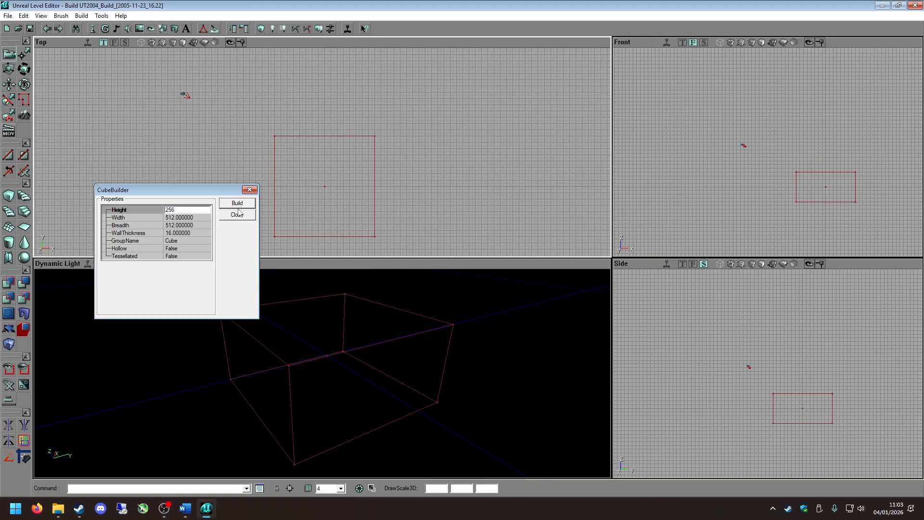
pyautogui.click(249, 190)
# Examine the rebuilt brush from several angles and distances in the Dynamic Light viewport.
pyautogui.moveTo(395, 318)
pyautogui.mouseDown(button='right')
pyautogui.moveTo(418, 293)
pyautogui.moveTo(390, 327)
pyautogui.moveTo(395, 319)
pyautogui.mouseUp(button='right')
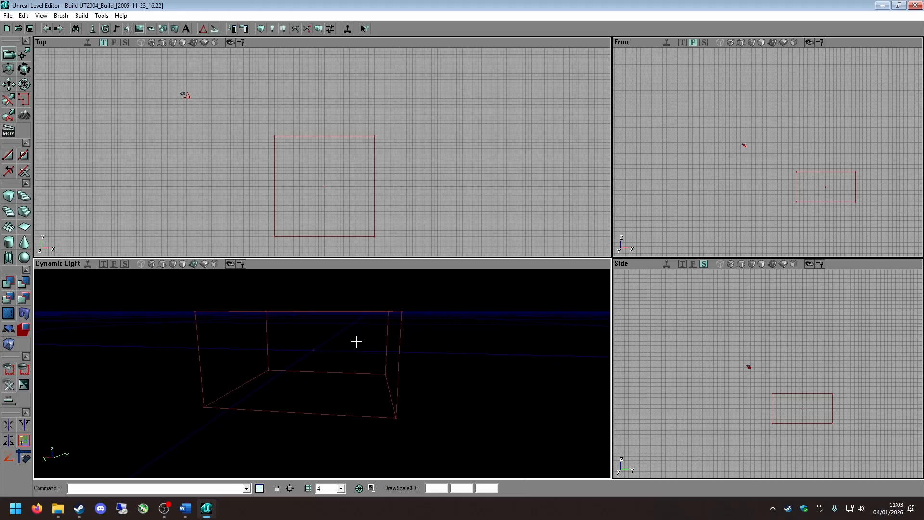
pyautogui.moveTo(357, 342)
pyautogui.mouseDown(button='right')
pyautogui.moveTo(332, 363)
pyautogui.moveTo(370, 354)
pyautogui.moveTo(347, 308)
pyautogui.mouseUp(button='right')
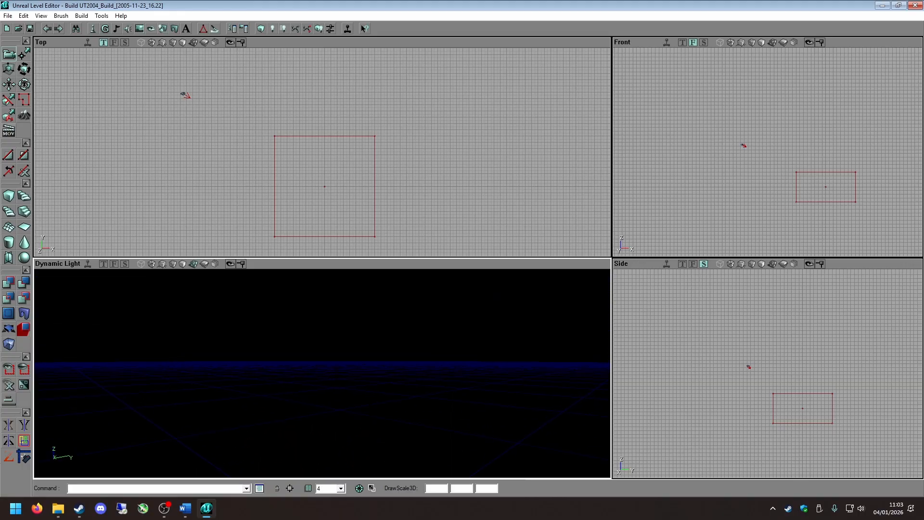
pyautogui.moveTo(347, 308); pyautogui.dragTo(346, 348)
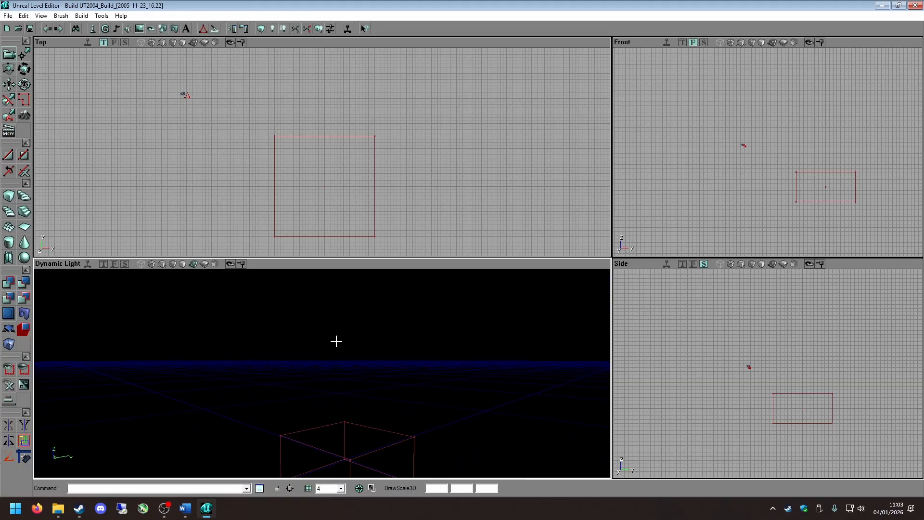
pyautogui.moveTo(345, 344)
pyautogui.mouseDown(button='right')
pyautogui.moveTo(345, 327)
pyautogui.moveTo(323, 365)
pyautogui.moveTo(375, 332)
pyautogui.moveTo(357, 317)
pyautogui.moveTo(385, 364)
pyautogui.moveTo(380, 308)
pyautogui.moveTo(356, 356)
pyautogui.moveTo(346, 342)
pyautogui.mouseUp(button='right')
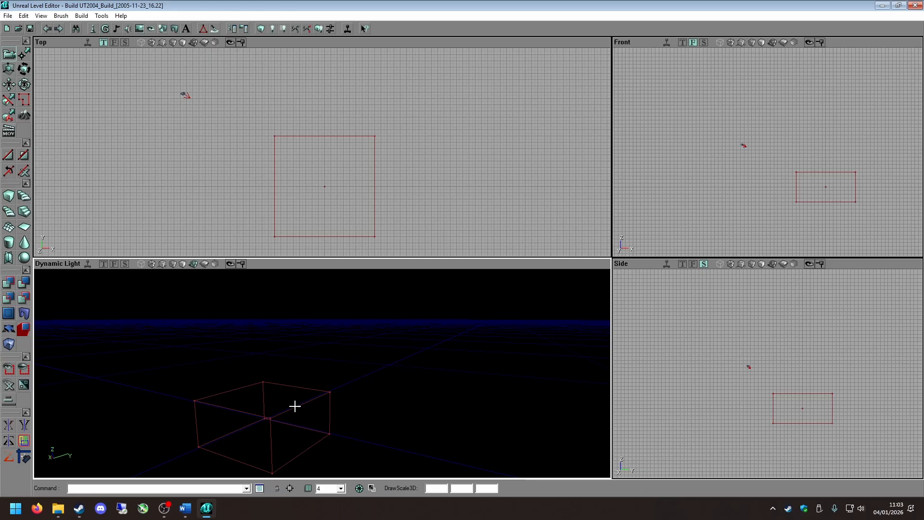
pyautogui.moveTo(298, 414); pyautogui.dragTo(285, 389, button='right')
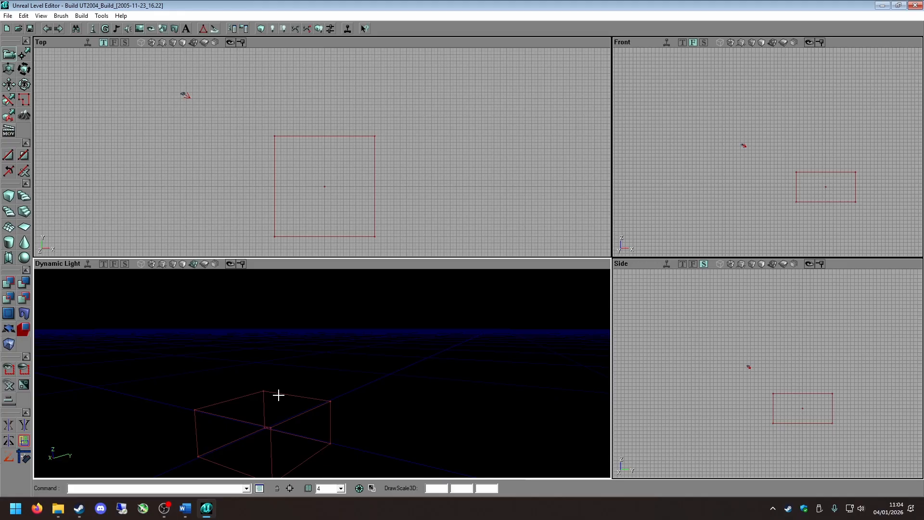
pyautogui.moveTo(301, 374); pyautogui.dragTo(302, 374)
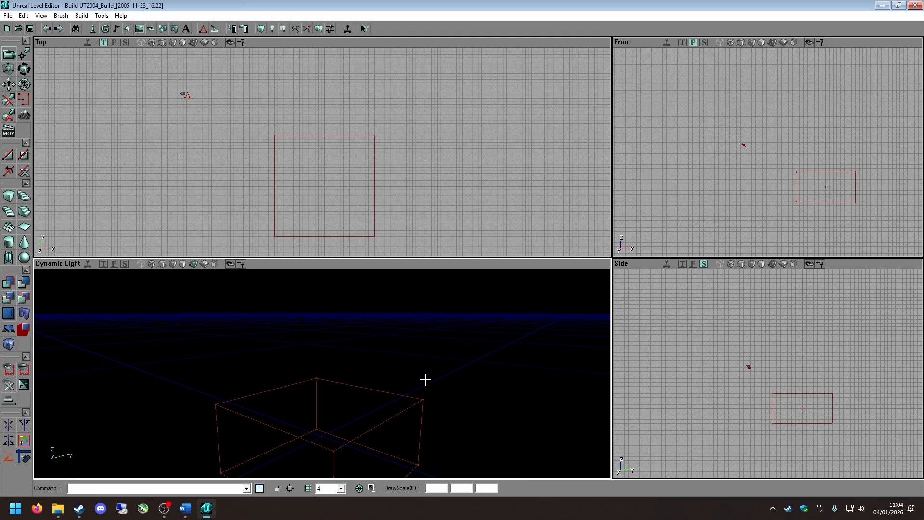
# Subtract the cube brush from the world, move the builder brush sideways clear of the room, and select the subtracted brush.
pyautogui.hotkey('ctrl', 's')
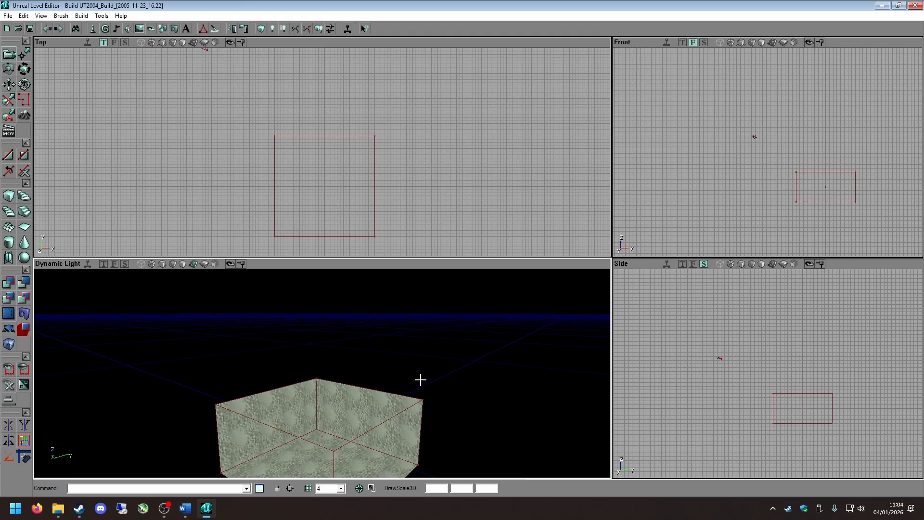
pyautogui.click(316, 138)
pyautogui.scroll(-4, 344, 189)
pyautogui.moveTo(307, 192)
pyautogui.keyDown('ctrl'); pyautogui.keyDown('shift'); pyautogui.mouseDown()
pyautogui.moveTo(414, 206)
pyautogui.moveTo(427, 194)
pyautogui.mouseUp(); pyautogui.keyUp('shift'); pyautogui.keyUp('ctrl')
pyautogui.click(225, 167)
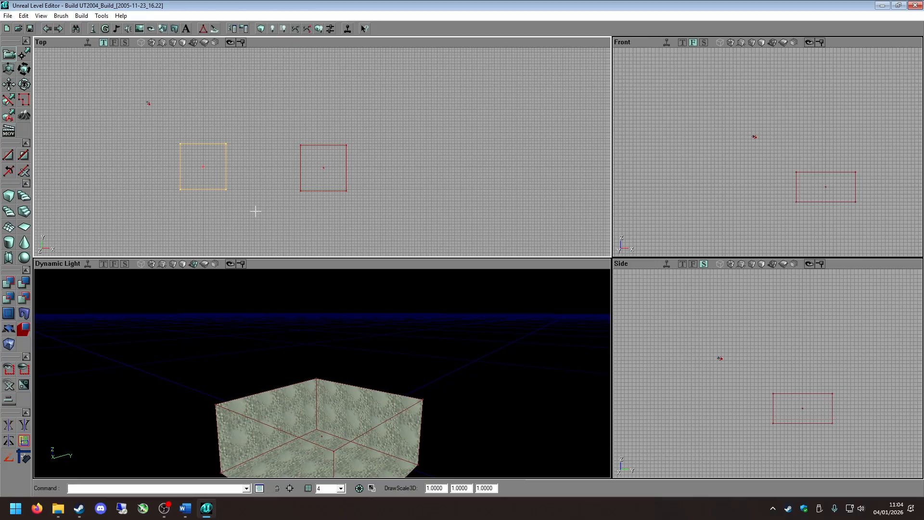
# Examine the subtracted room from outside and inside, selecting the builder brush and the room's brush in turn.
pyautogui.moveTo(376, 363)
pyautogui.mouseDown()
pyautogui.moveTo(381, 353)
pyautogui.moveTo(376, 363)
pyautogui.mouseUp()
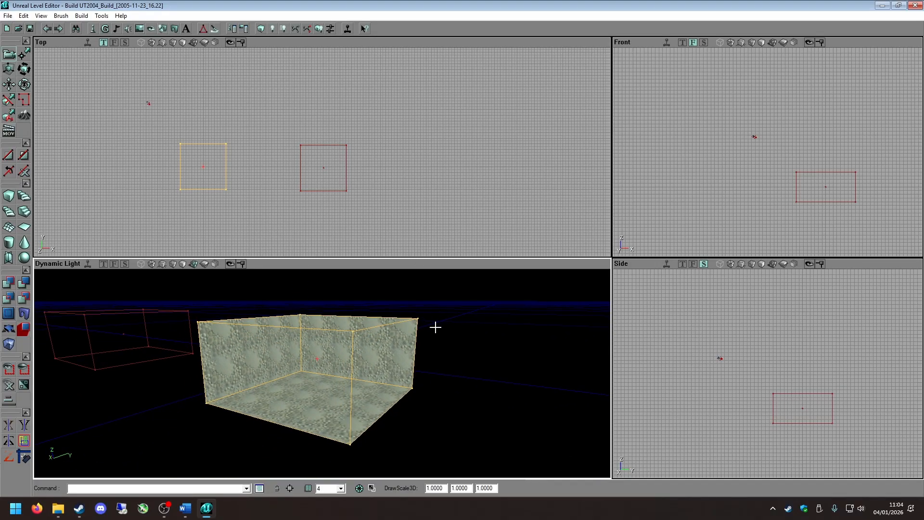
pyautogui.moveTo(307, 336); pyautogui.dragTo(284, 354, button='right')
pyautogui.moveTo(307, 336); pyautogui.dragTo(274, 284)
pyautogui.moveTo(307, 336); pyautogui.dragTo(367, 314, button='right')
pyautogui.moveTo(233, 380)
pyautogui.mouseDown()
pyautogui.moveTo(236, 332)
pyautogui.moveTo(233, 379)
pyautogui.mouseUp()
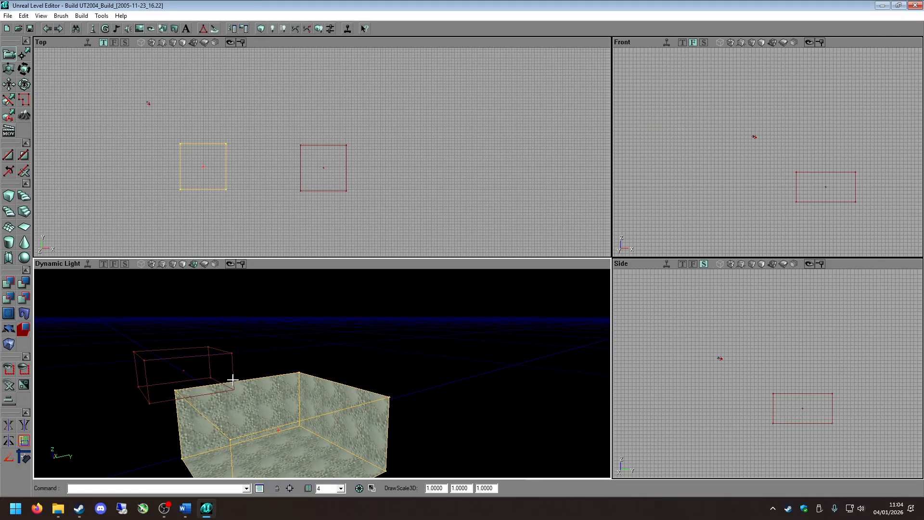
pyautogui.moveTo(409, 363); pyautogui.dragTo(428, 350)
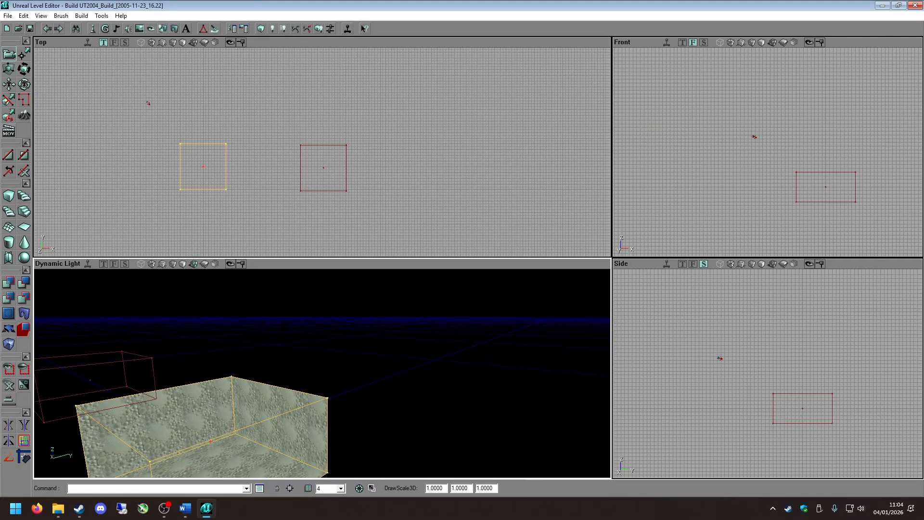
pyautogui.click(409, 362)
pyautogui.moveTo(409, 363)
pyautogui.mouseDown(button='right')
pyautogui.moveTo(407, 380)
pyautogui.moveTo(385, 391)
pyautogui.mouseUp(button='right')
pyautogui.moveTo(385, 376); pyautogui.dragTo(384, 345)
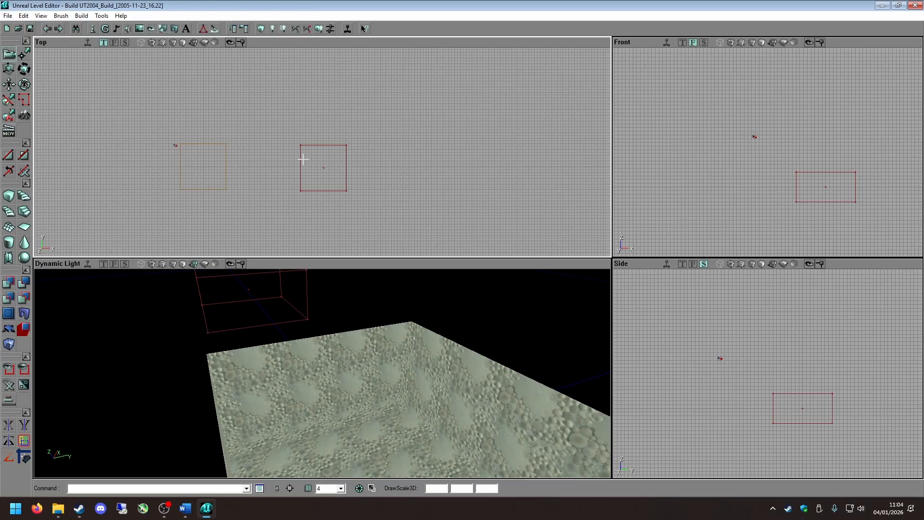
pyautogui.click(301, 160)
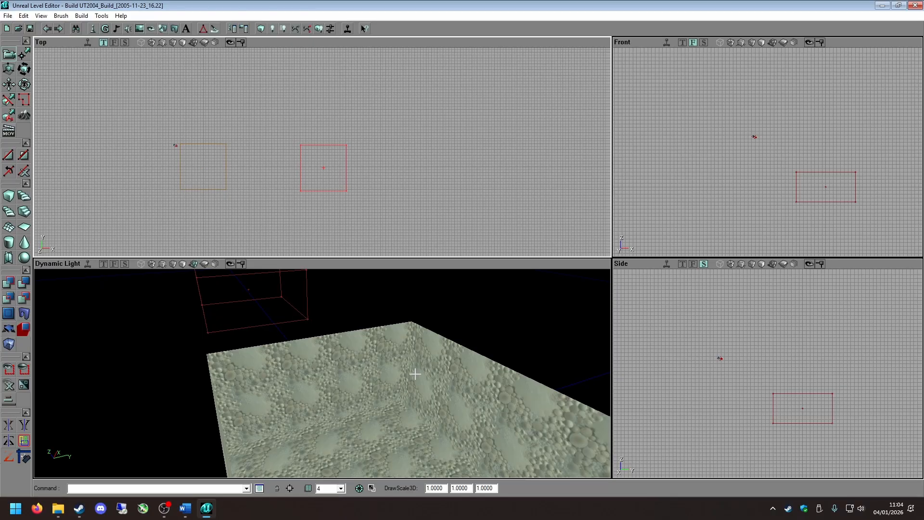
pyautogui.moveTo(399, 373)
pyautogui.mouseDown(button='right')
pyautogui.moveTo(398, 315)
pyautogui.moveTo(409, 395)
pyautogui.moveTo(409, 385)
pyautogui.mouseUp(button='right')
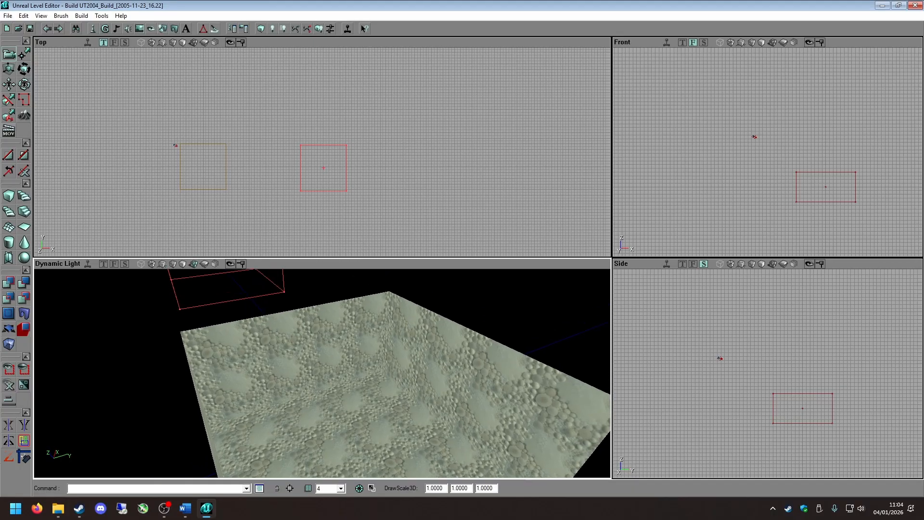
pyautogui.moveTo(399, 365); pyautogui.dragTo(398, 284)
pyautogui.moveTo(398, 365); pyautogui.dragTo(398, 322, button='right')
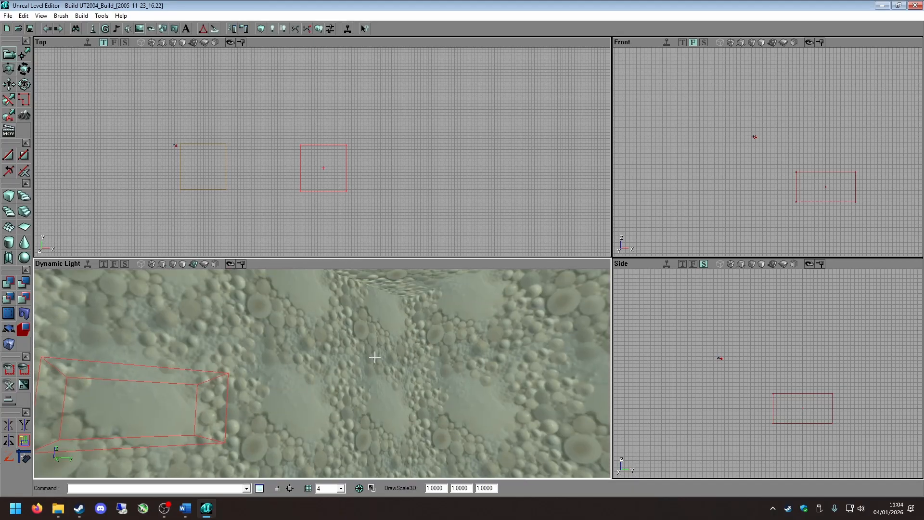
pyautogui.click(224, 167)
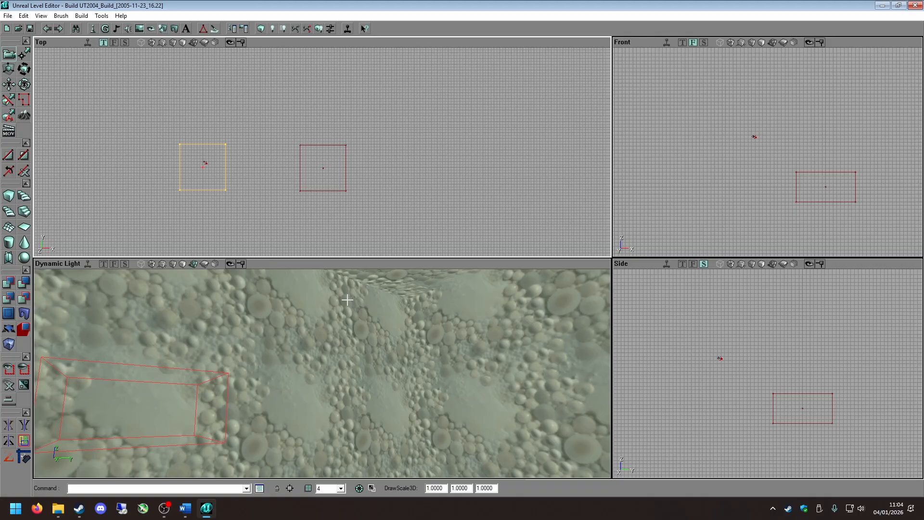
pyautogui.moveTo(347, 300); pyautogui.dragTo(386, 362)
# Look at the context options of the subtracted brush and of empty space in the Top viewport, leaving the subtracted brush selected.
pyautogui.rightClick(225, 169)
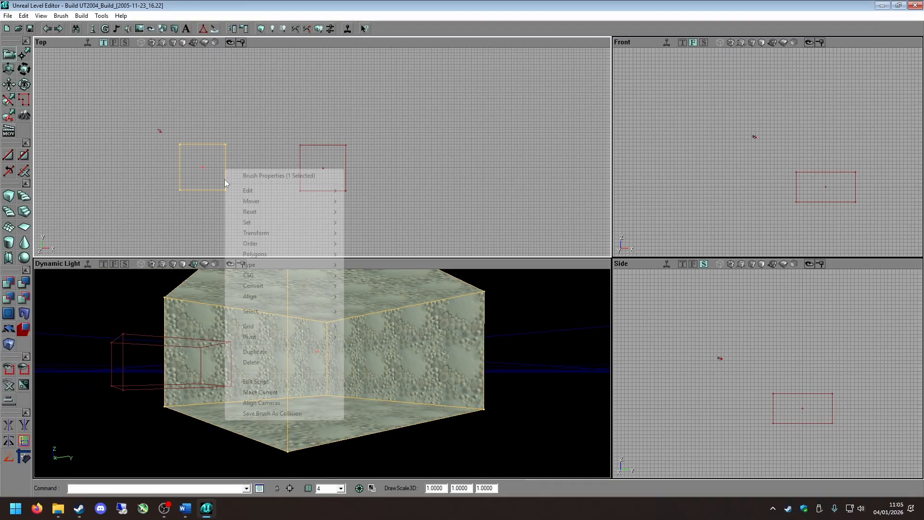
pyautogui.moveTo(225, 169); pyautogui.dragTo(358, 187, button='right')
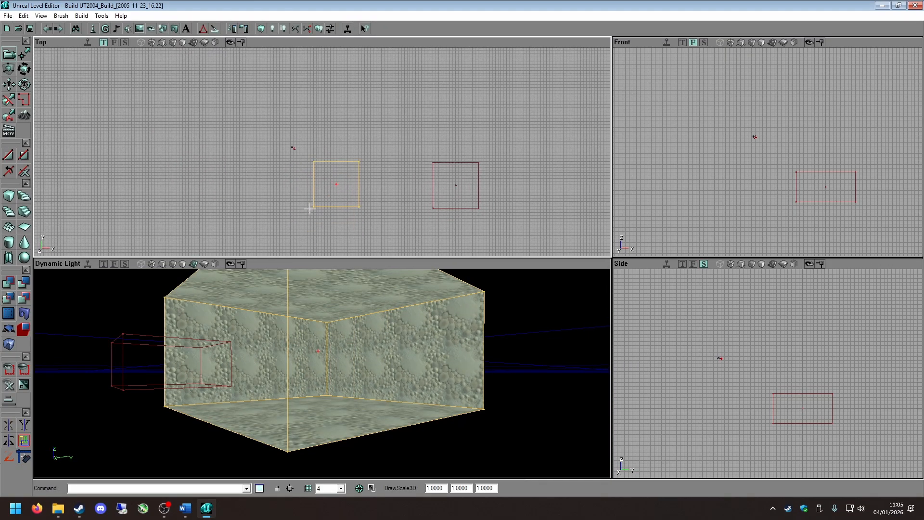
pyautogui.rightClick(358, 187)
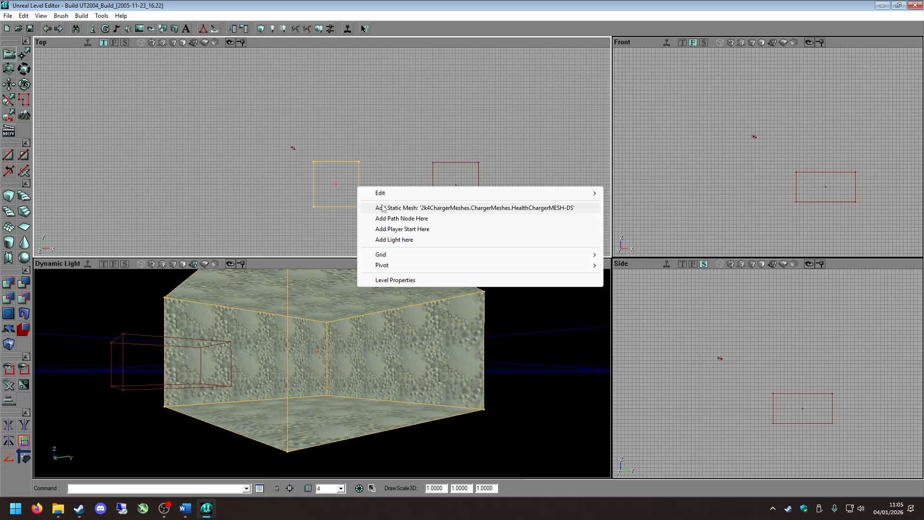
pyautogui.rightClick(357, 168)
pyautogui.rightClick(358, 167)
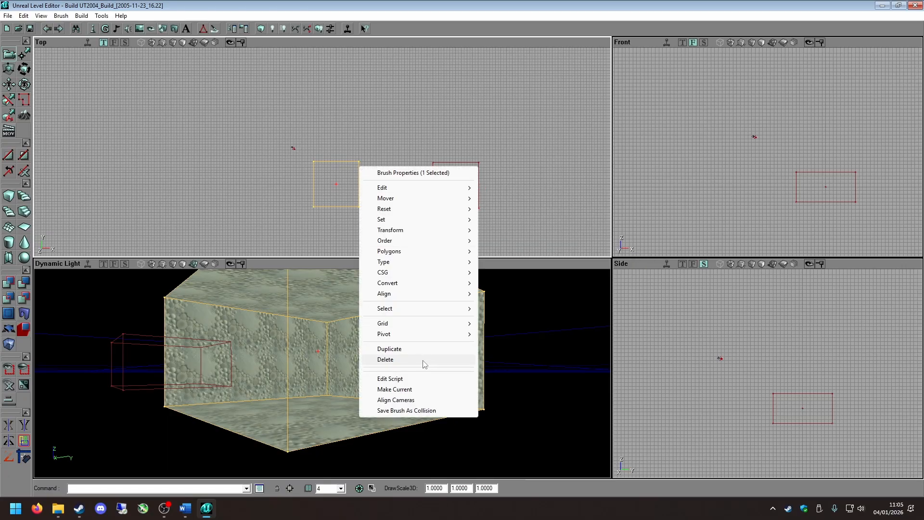
pyautogui.click(454, 145)
pyautogui.click(350, 164)
pyautogui.click(348, 167)
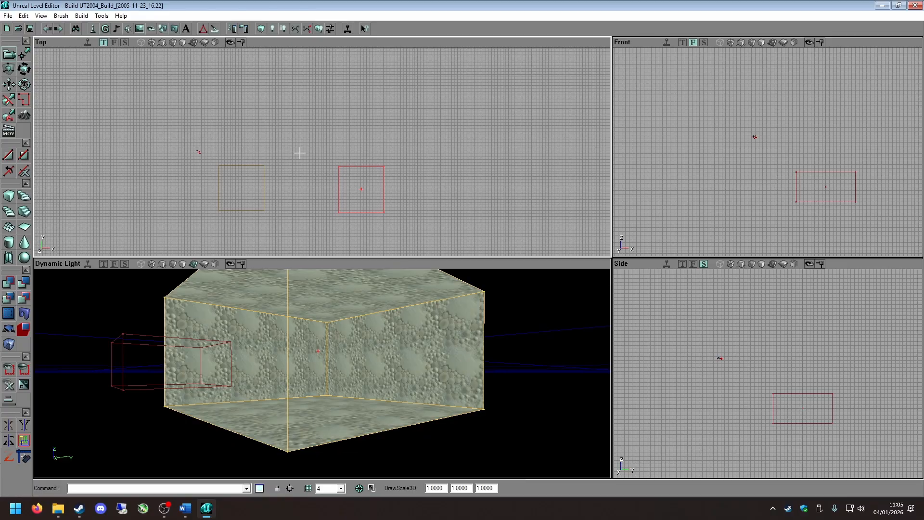
pyautogui.click(263, 176)
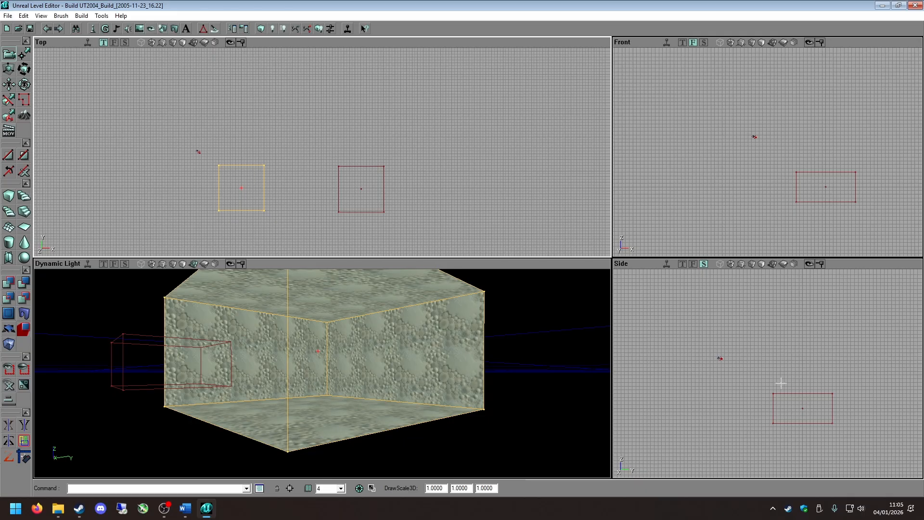
# Select the builder brush and move it diagonally farther away from the subtracted room in the Top viewport.
pyautogui.moveTo(410, 349); pyautogui.dragTo(393, 369, button='right')
pyautogui.moveTo(392, 368); pyautogui.dragTo(398, 313)
pyautogui.moveTo(398, 313); pyautogui.dragTo(486, 306, button='right')
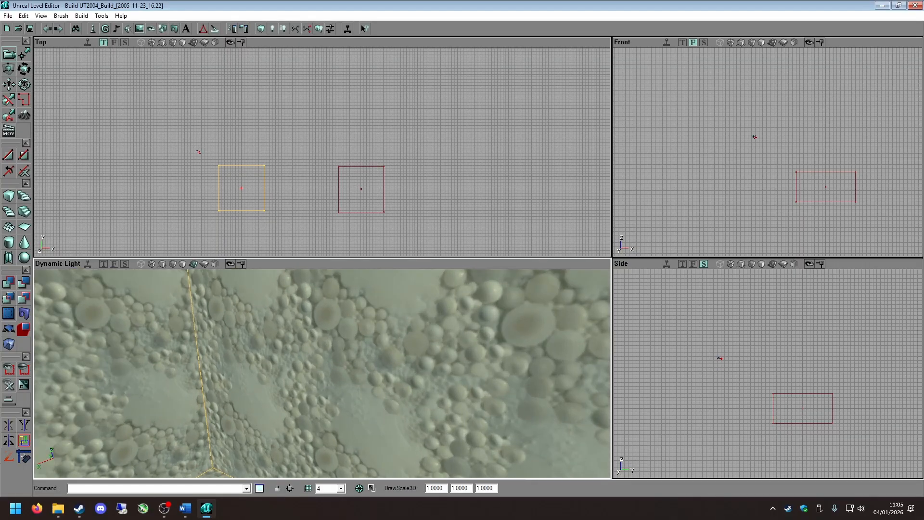
pyautogui.moveTo(365, 361)
pyautogui.mouseDown(button='right')
pyautogui.moveTo(373, 345)
pyautogui.moveTo(387, 363)
pyautogui.moveTo(393, 357)
pyautogui.mouseUp(button='right')
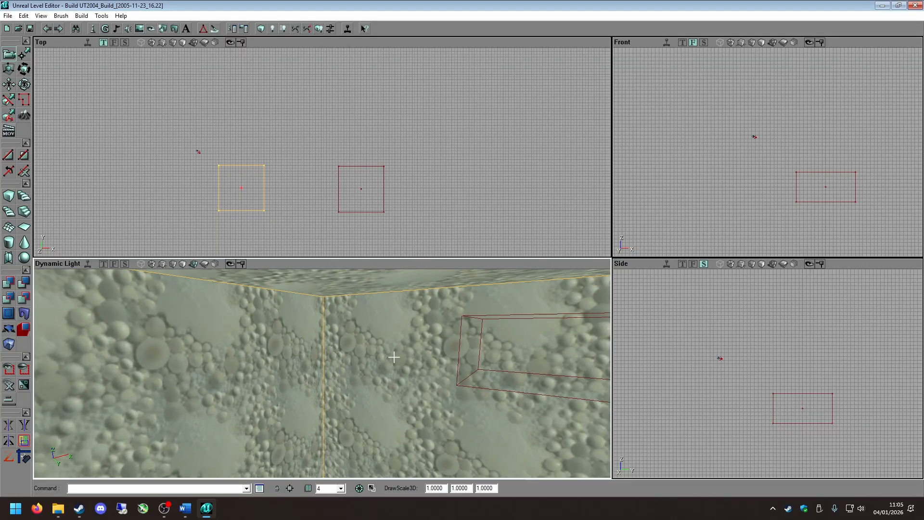
pyautogui.click(364, 166)
pyautogui.moveTo(357, 172)
pyautogui.keyDown('shift'); pyautogui.mouseDown()
pyautogui.moveTo(398, 147)
pyautogui.moveTo(420, 106)
pyautogui.mouseUp(); pyautogui.keyUp('shift')
# Select the room's floor surface and add a light on it.
pyautogui.moveTo(305, 383); pyautogui.dragTo(302, 410)
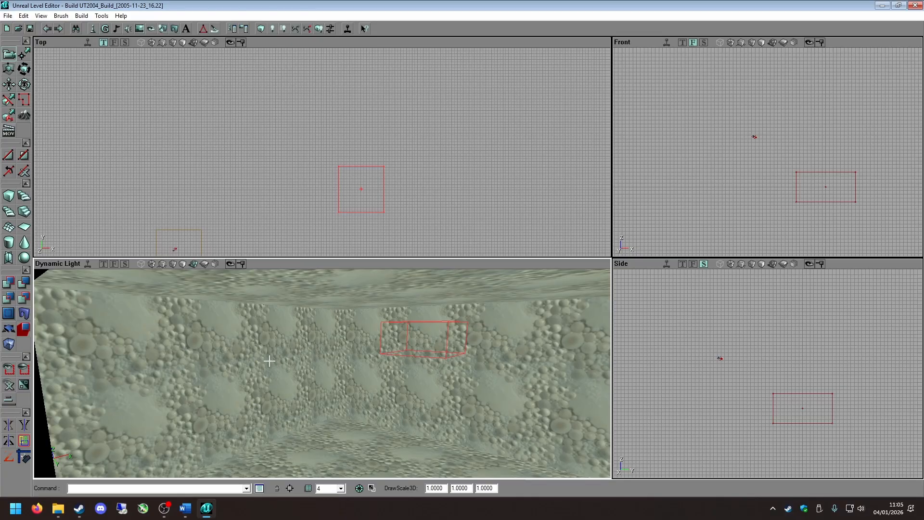
pyautogui.moveTo(313, 370)
pyautogui.mouseDown(button='right')
pyautogui.moveTo(291, 348)
pyautogui.moveTo(305, 409)
pyautogui.moveTo(330, 354)
pyautogui.moveTo(313, 370)
pyautogui.moveTo(303, 465)
pyautogui.moveTo(346, 365)
pyautogui.mouseUp(button='right')
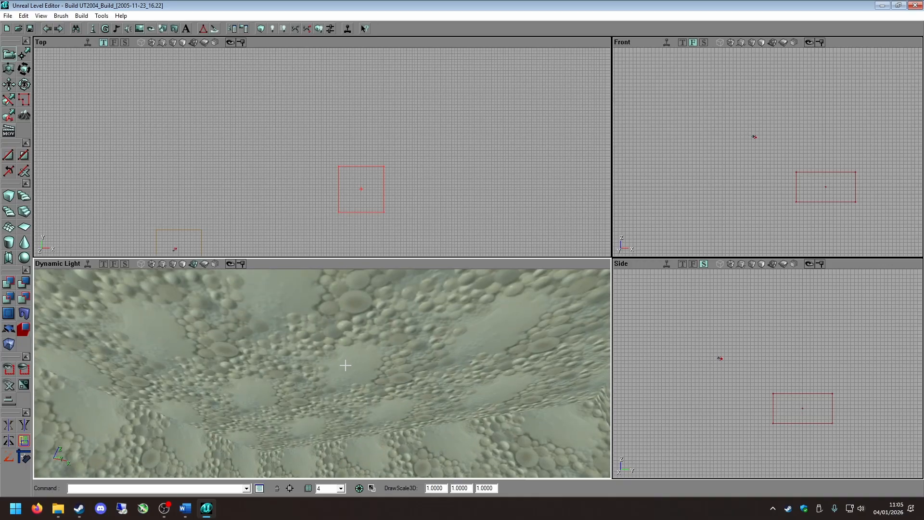
pyautogui.moveTo(343, 468); pyautogui.dragTo(347, 433, button='right')
pyautogui.moveTo(339, 309); pyautogui.dragTo(367, 354, button='right')
pyautogui.moveTo(447, 353); pyautogui.dragTo(265, 298, button='right')
pyautogui.click(230, 336)
pyautogui.moveTo(219, 357); pyautogui.dragTo(245, 377, button='right')
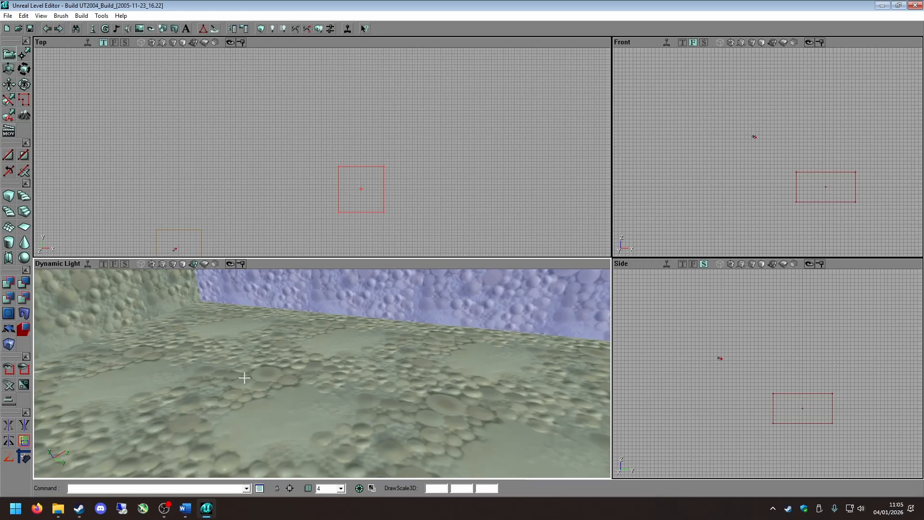
pyautogui.click(371, 394)
pyautogui.moveTo(321, 362); pyautogui.dragTo(321, 372)
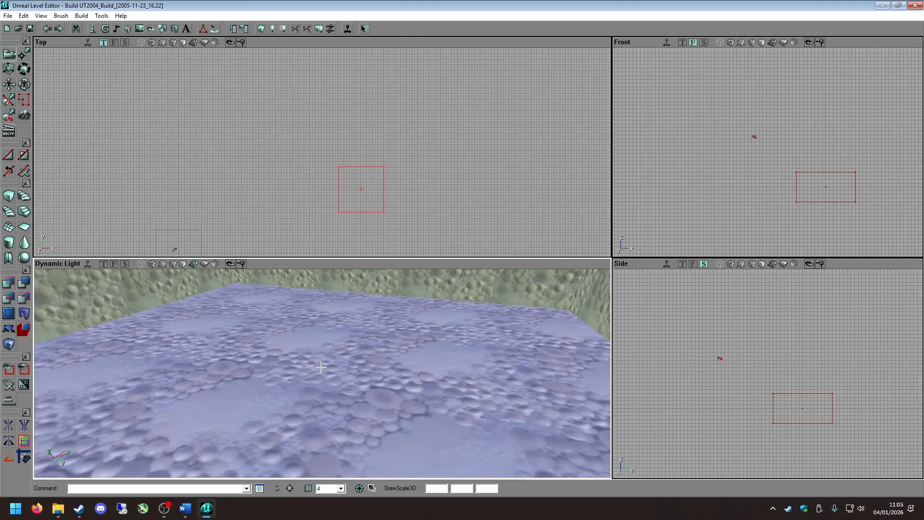
pyautogui.rightClick(321, 367)
pyautogui.click(367, 265)
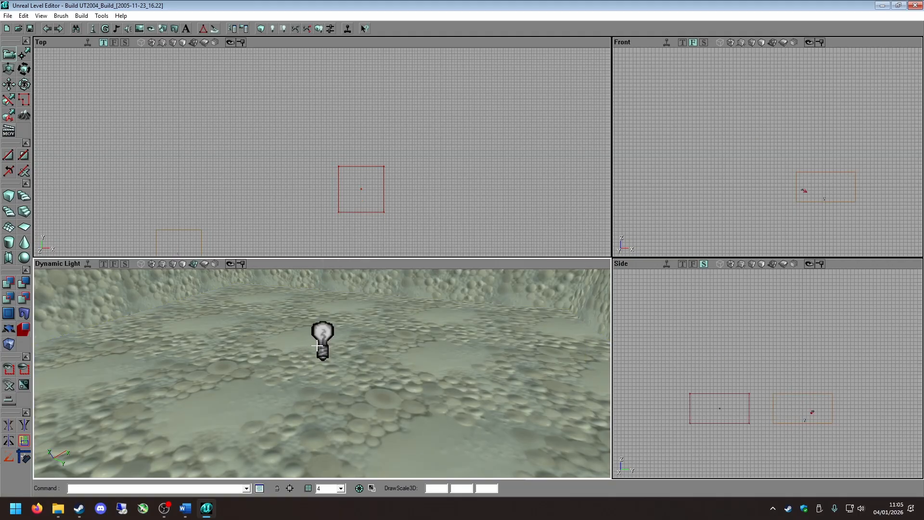
# Select the light and examine it inside the room from several angles.
pyautogui.click(319, 343)
pyautogui.moveTo(398, 386); pyautogui.dragTo(397, 424)
pyautogui.moveTo(397, 424); pyautogui.dragTo(376, 339, button='right')
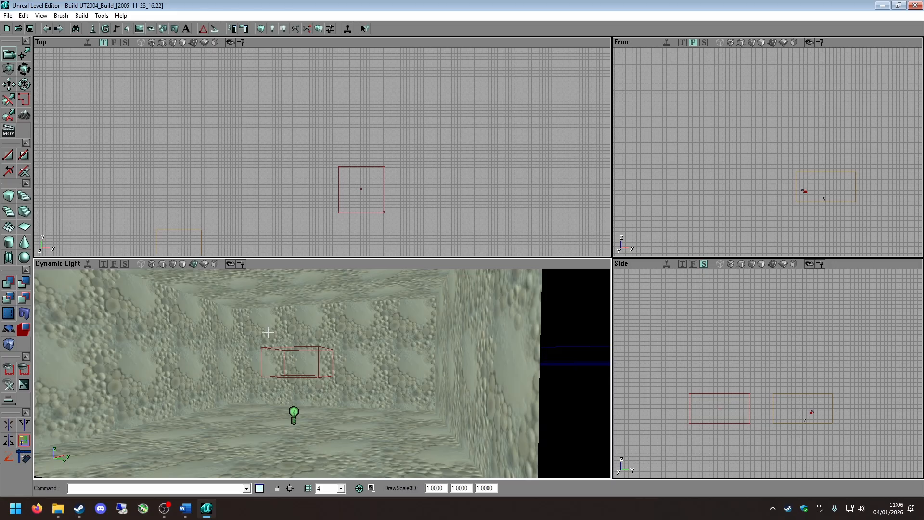
pyautogui.moveTo(259, 340)
pyautogui.mouseDown()
pyautogui.moveTo(231, 359)
pyautogui.moveTo(263, 350)
pyautogui.mouseUp()
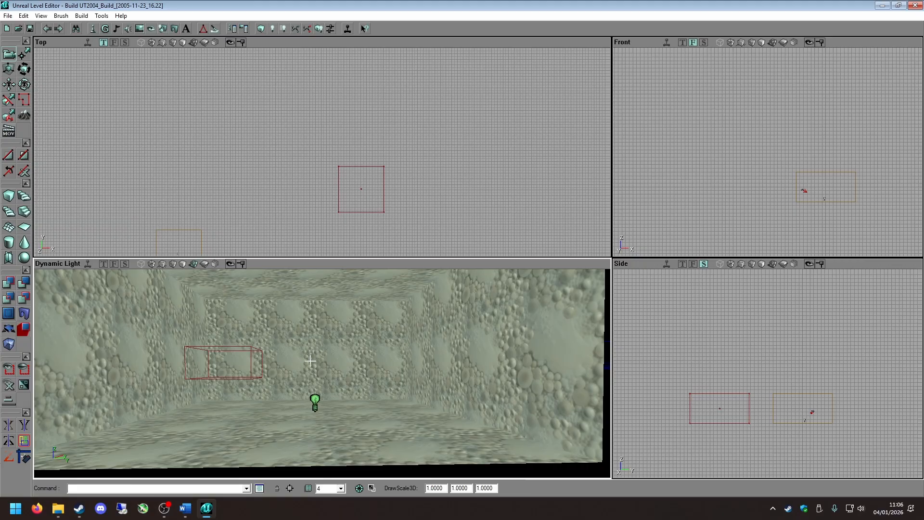
pyautogui.moveTo(308, 361)
pyautogui.keyDown('ctrl'); pyautogui.keyDown('shift'); pyautogui.mouseDown()
pyautogui.moveTo(308, 333)
pyautogui.moveTo(313, 373)
pyautogui.mouseUp(); pyautogui.keyUp('shift'); pyautogui.keyUp('ctrl')
pyautogui.moveTo(313, 373); pyautogui.dragTo(250, 392, button='right')
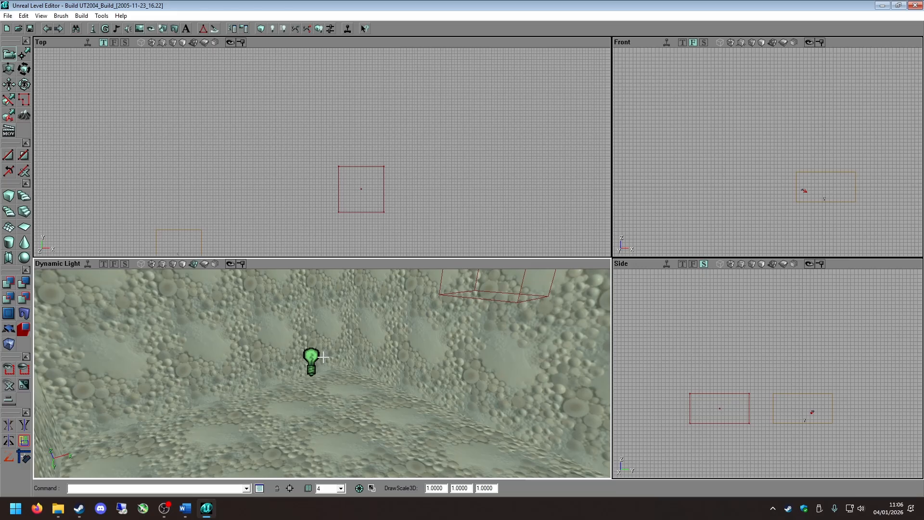
pyautogui.moveTo(332, 359); pyautogui.dragTo(314, 409)
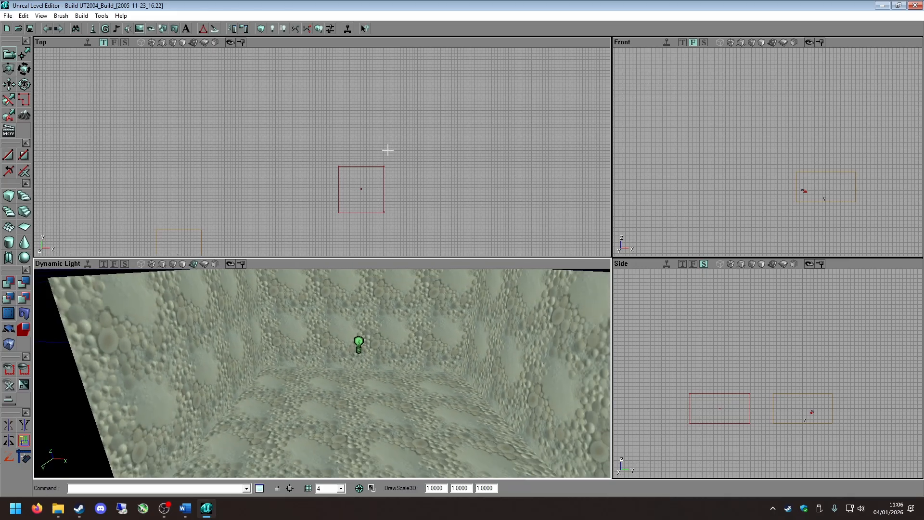
# Locate the light in the Top and Front viewports and inspect it close up in both.
pyautogui.scroll(-3, 462, 193)
pyautogui.moveTo(228, 244); pyautogui.dragTo(502, 129)
pyautogui.scroll(7, 241, 188)
pyautogui.scroll(3, 357, 169)
pyautogui.moveTo(355, 160); pyautogui.dragTo(495, 214)
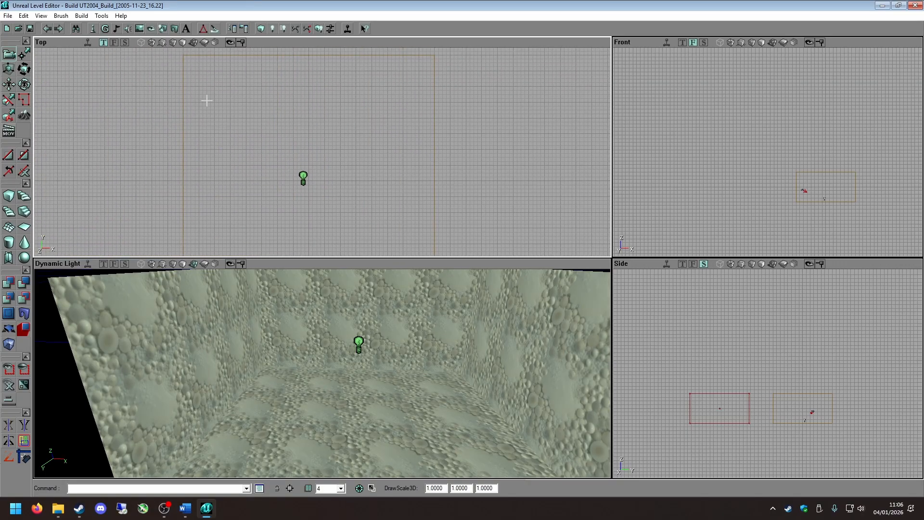
pyautogui.scroll(2, 342, 186)
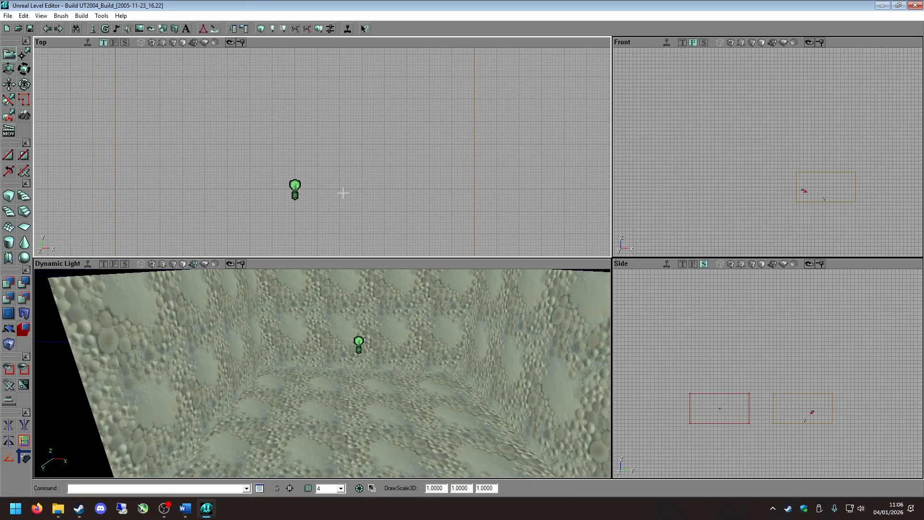
pyautogui.moveTo(832, 252); pyautogui.dragTo(751, 219)
pyautogui.scroll(8, 802, 214)
pyautogui.scroll(3, 746, 106)
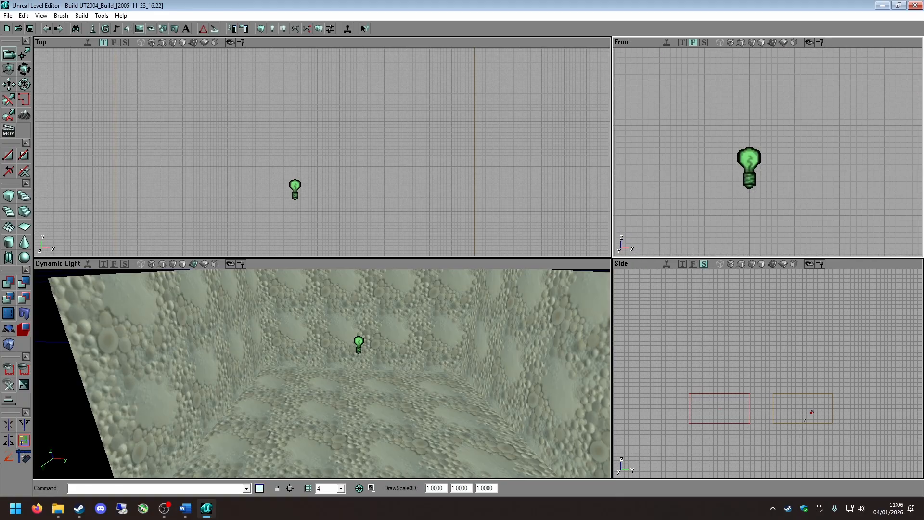
# Add a player start on the room's floor and check the direction it faces.
pyautogui.moveTo(237, 279); pyautogui.dragTo(295, 291, button='right')
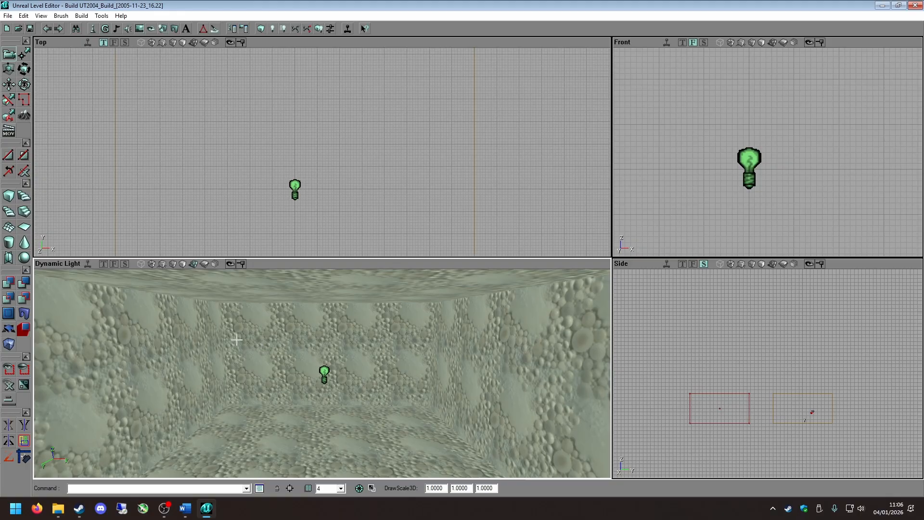
pyautogui.moveTo(191, 358); pyautogui.dragTo(191, 411, button='right')
pyautogui.rightClick(308, 409)
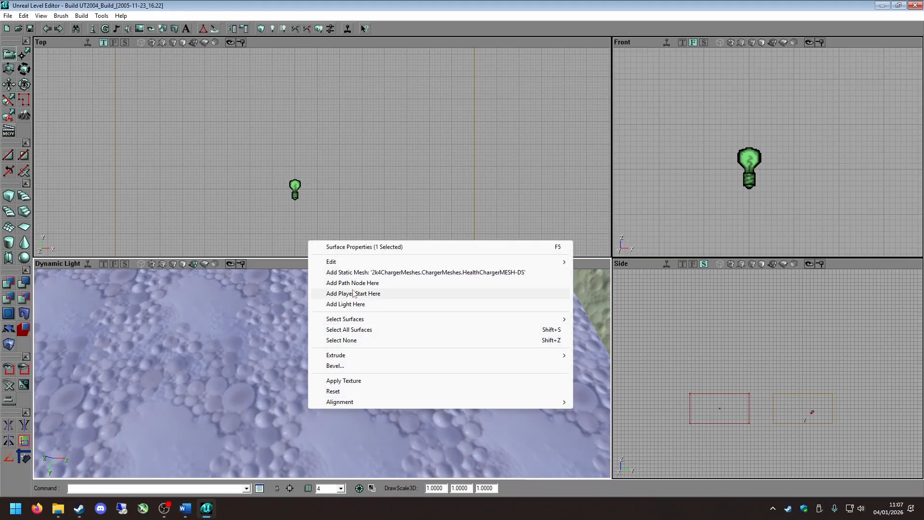
pyautogui.rightClick(290, 427)
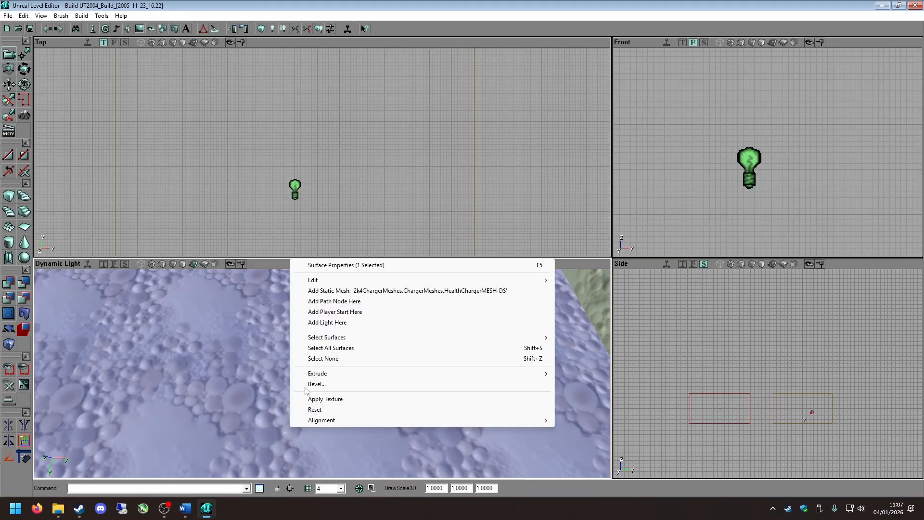
pyautogui.click(337, 312)
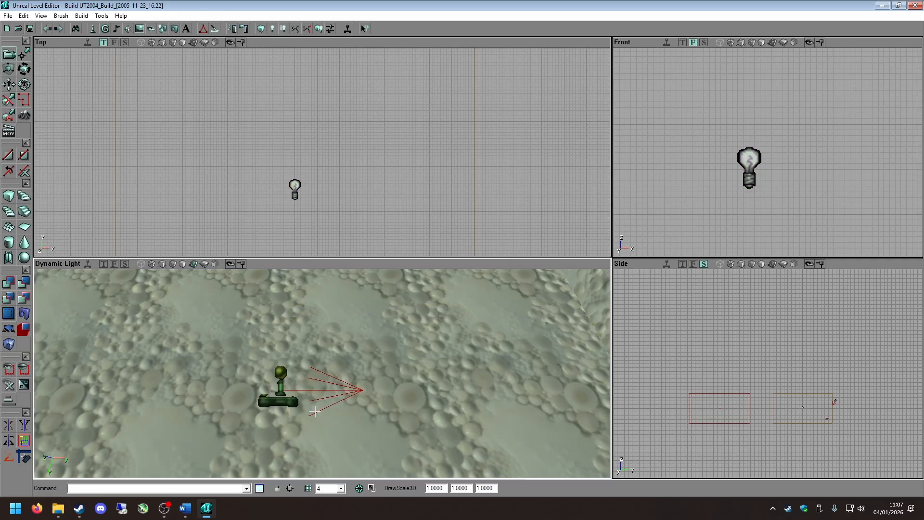
pyautogui.moveTo(333, 371); pyautogui.dragTo(326, 407, button='right')
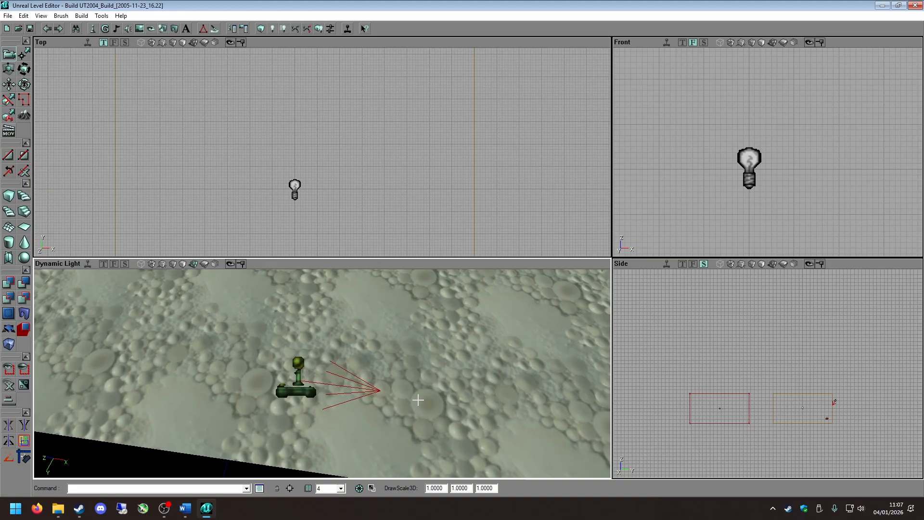
# Rotate the player start in the Top viewport so that it faces the room's lower wall.
pyautogui.keyDown('ctrl'); pyautogui.keyDown('shift'); pyautogui.moveTo(356, 376); pyautogui.dragTo(357, 308, button='right'); pyautogui.keyUp('shift'); pyautogui.keyUp('ctrl')
pyautogui.scroll(-5, 291, 208)
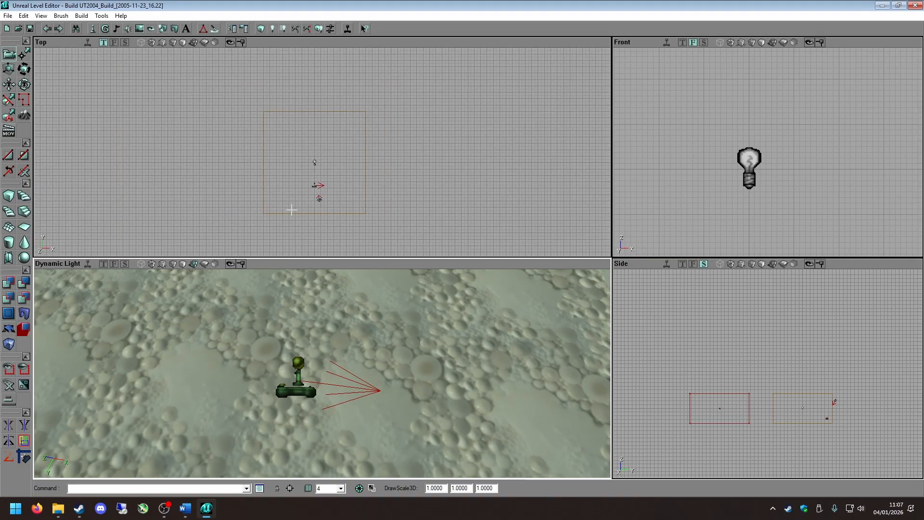
pyautogui.moveTo(307, 212); pyautogui.dragTo(321, 153)
pyautogui.moveTo(316, 190); pyautogui.dragTo(290, 241)
pyautogui.scroll(4, 316, 189)
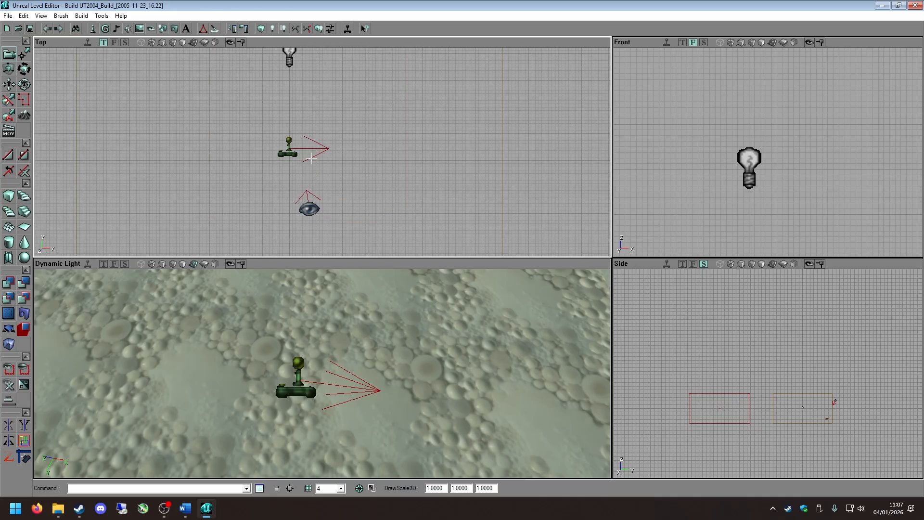
pyautogui.keyDown('ctrl'); pyautogui.keyDown('shift'); pyautogui.moveTo(316, 190); pyautogui.dragTo(366, 190, button='right'); pyautogui.keyUp('shift'); pyautogui.keyUp('ctrl')
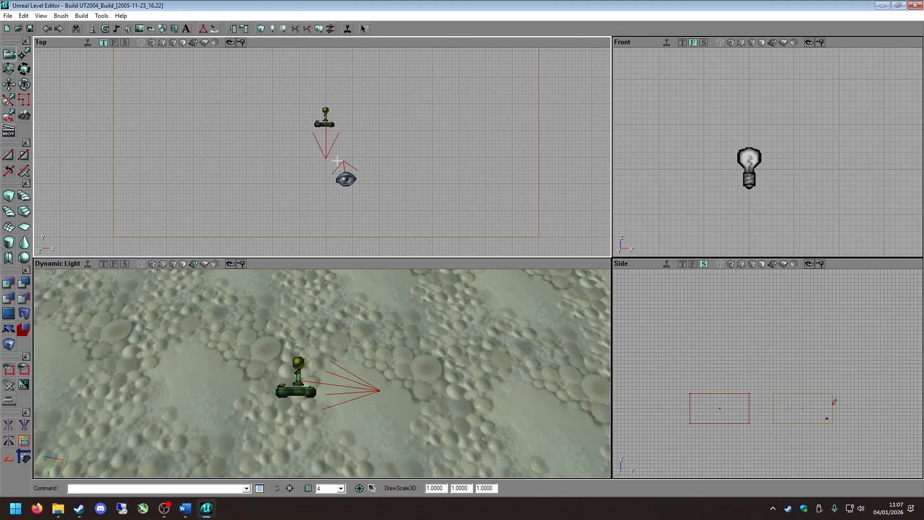
pyautogui.moveTo(352, 144)
pyautogui.keyDown('ctrl'); pyautogui.keyDown('shift'); pyautogui.mouseDown(button='right')
pyautogui.moveTo(380, 166)
pyautogui.moveTo(318, 167)
pyautogui.moveTo(375, 158)
pyautogui.moveTo(326, 155)
pyautogui.moveTo(361, 148)
pyautogui.moveTo(340, 146)
pyautogui.moveTo(373, 158)
pyautogui.moveTo(359, 147)
pyautogui.moveTo(315, 168)
pyautogui.moveTo(353, 144)
pyautogui.mouseUp(button='right'); pyautogui.keyUp('shift'); pyautogui.keyUp('ctrl')
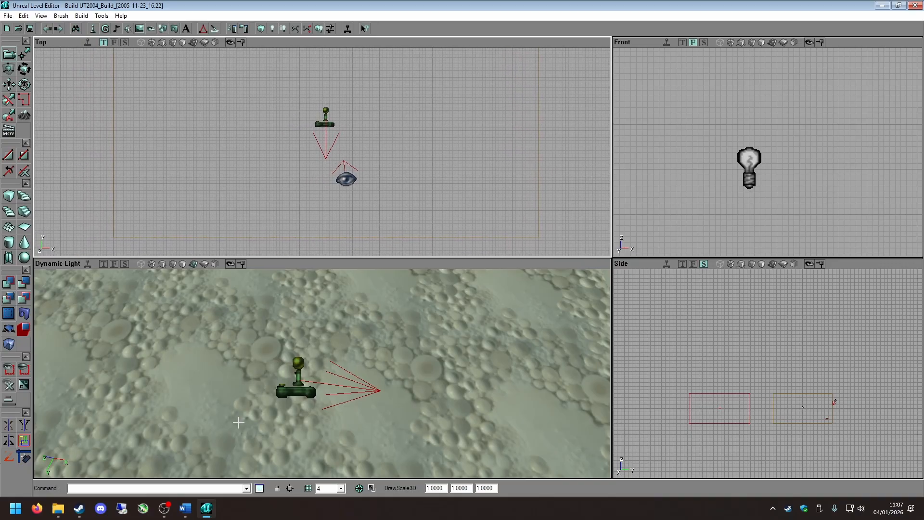
# Turn the player start to face the light and move it close to the room's lower wall in the Top viewport.
pyautogui.moveTo(314, 430); pyautogui.dragTo(318, 375, button='right')
pyautogui.moveTo(318, 375); pyautogui.dragTo(340, 401)
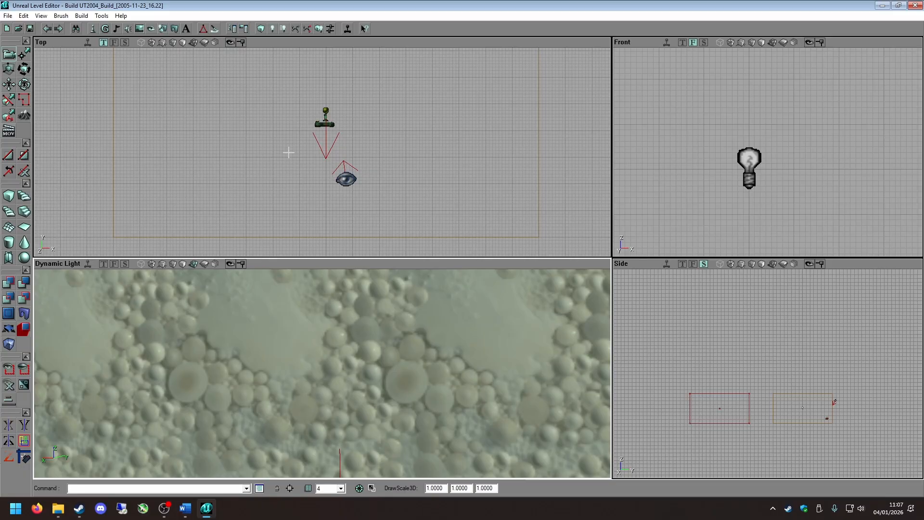
pyautogui.keyDown('ctrl'); pyautogui.keyDown('shift'); pyautogui.moveTo(289, 152); pyautogui.dragTo(376, 153, button='right'); pyautogui.keyUp('shift'); pyautogui.keyUp('ctrl')
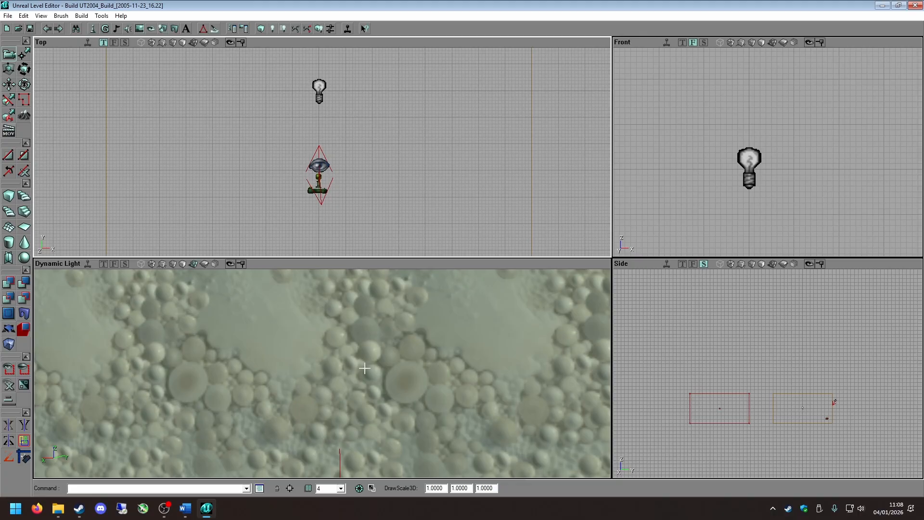
pyautogui.moveTo(364, 367); pyautogui.dragTo(364, 385)
pyautogui.moveTo(364, 366)
pyautogui.mouseDown(button='right')
pyautogui.moveTo(279, 385)
pyautogui.moveTo(240, 383)
pyautogui.moveTo(231, 366)
pyautogui.moveTo(356, 368)
pyautogui.moveTo(385, 337)
pyautogui.moveTo(373, 369)
pyautogui.mouseUp(button='right')
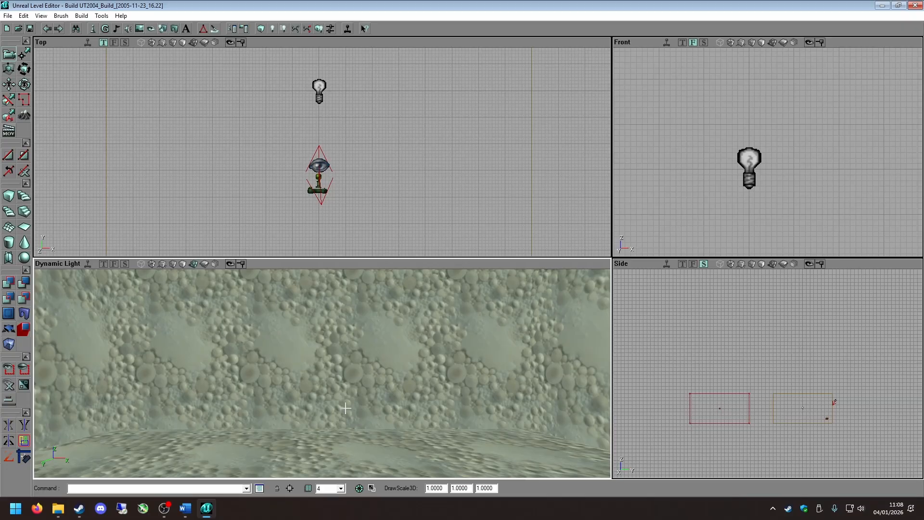
pyautogui.scroll(-3, 335, 186)
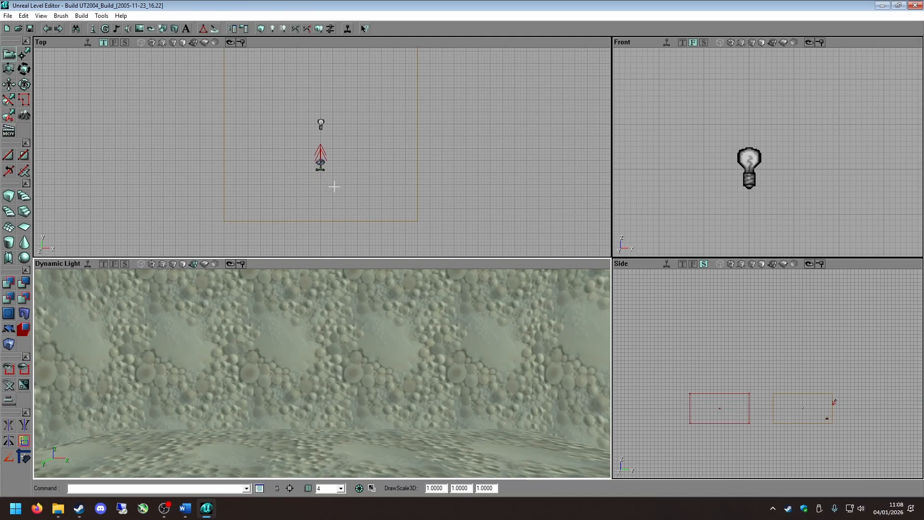
pyautogui.scroll(2, 335, 187)
pyautogui.moveTo(330, 190); pyautogui.dragTo(342, 250, button='right')
pyautogui.keyDown('ctrl'); pyautogui.keyDown('shift'); pyautogui.moveTo(330, 189); pyautogui.dragTo(332, 259); pyautogui.keyUp('shift'); pyautogui.keyUp('ctrl')
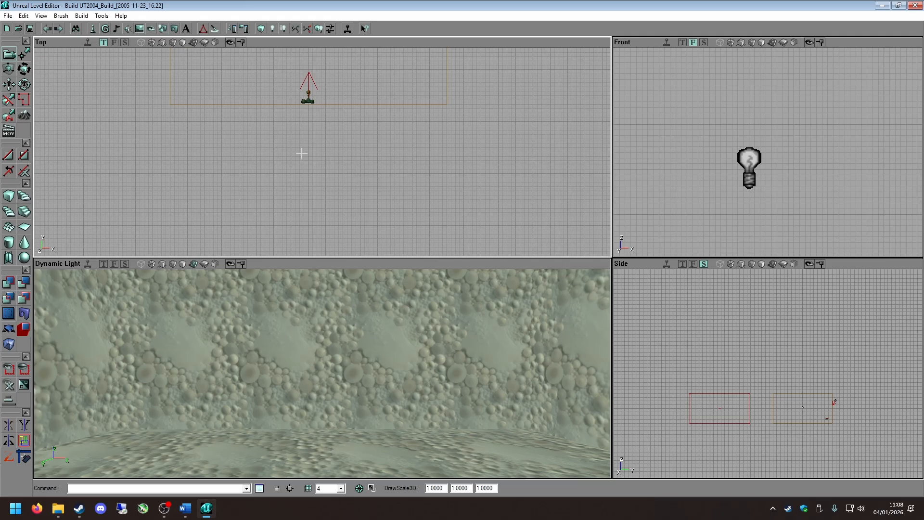
pyautogui.moveTo(318, 146); pyautogui.dragTo(321, 105)
pyautogui.scroll(-2, 321, 141)
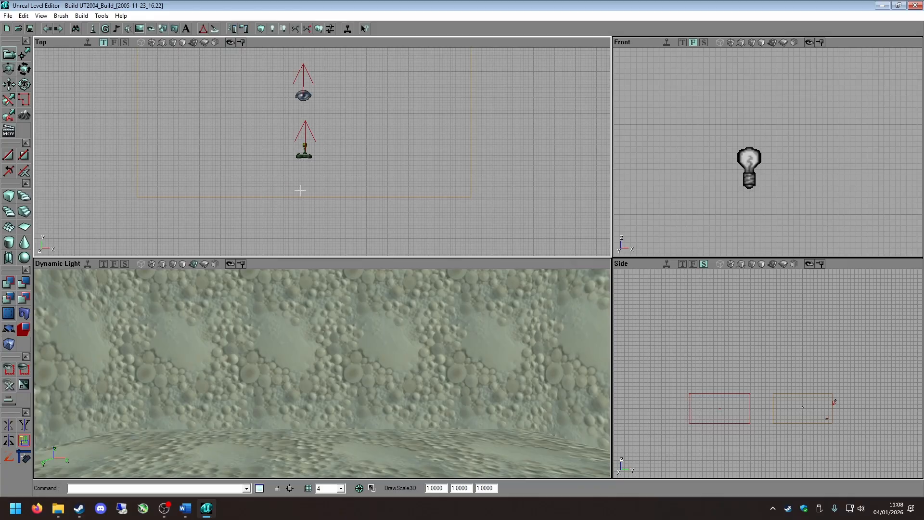
# Add an extra player start on the room's wall, inspect it, and delete it.
pyautogui.moveTo(357, 318); pyautogui.dragTo(380, 352)
pyautogui.moveTo(363, 384); pyautogui.dragTo(327, 351, button='right')
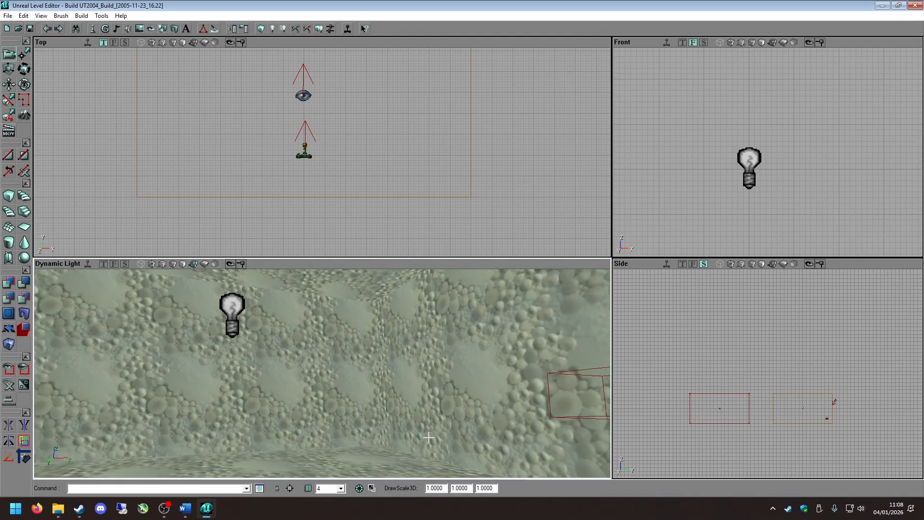
pyautogui.moveTo(257, 360); pyautogui.dragTo(284, 385)
pyautogui.rightClick(246, 298)
pyautogui.click(284, 354)
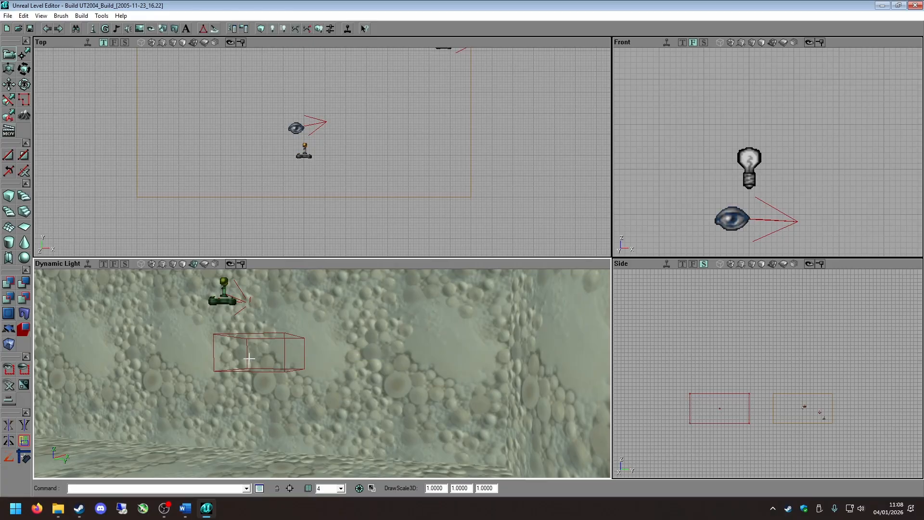
pyautogui.moveTo(322, 385); pyautogui.dragTo(310, 374, button='right')
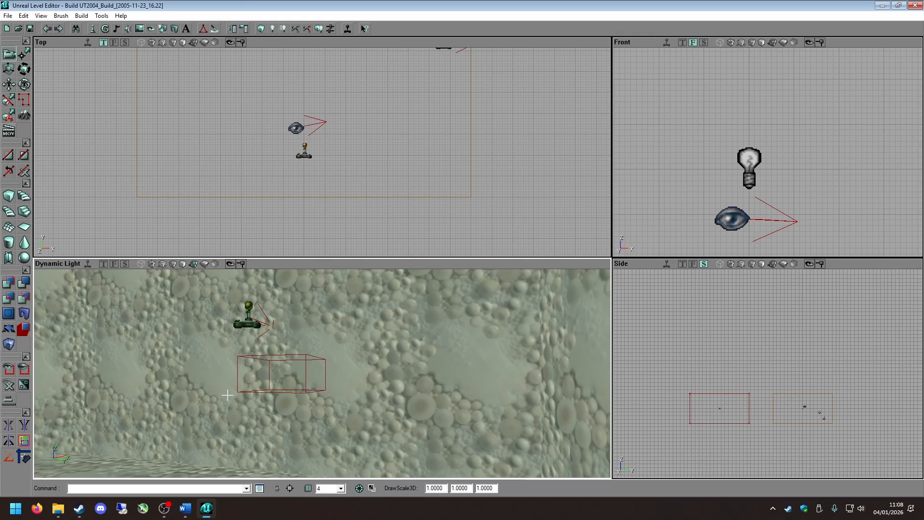
pyautogui.press('Delete')
pyautogui.moveTo(245, 400); pyautogui.dragTo(265, 399, button='right')
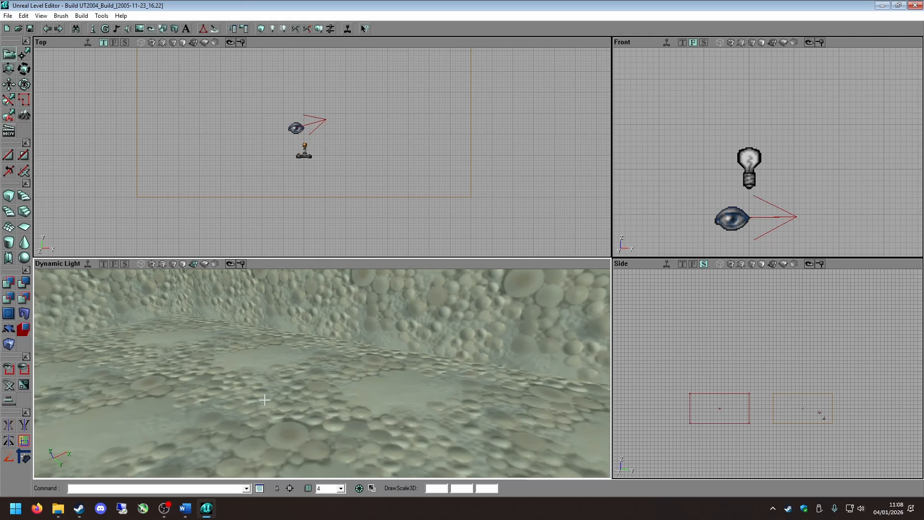
# Select the remaining player start on the floor and examine it and the surrounding room from several angles.
pyautogui.moveTo(350, 392); pyautogui.dragTo(412, 333, button='right')
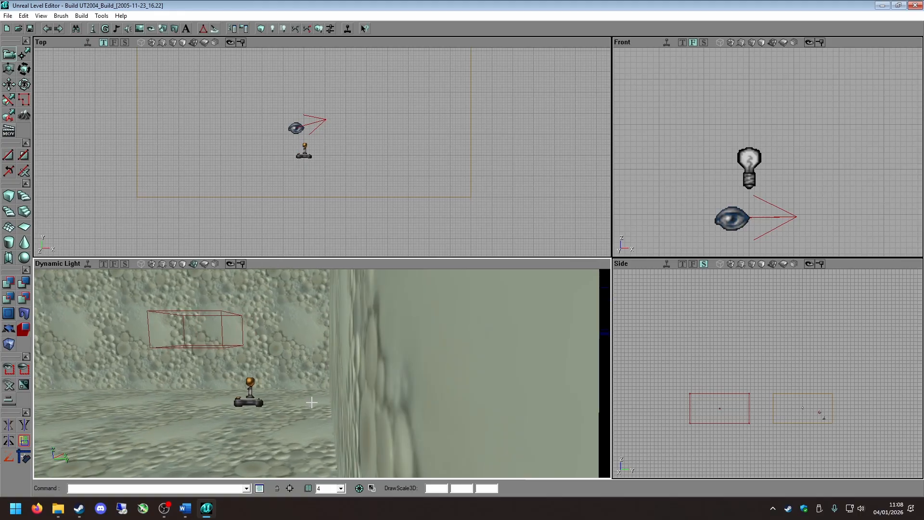
pyautogui.moveTo(295, 407); pyautogui.dragTo(291, 405, button='right')
pyautogui.click(298, 409)
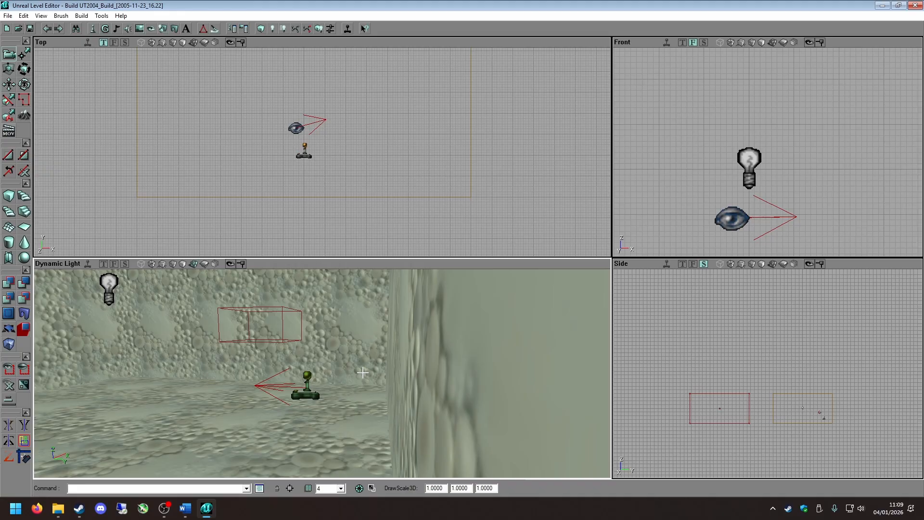
pyautogui.moveTo(263, 335); pyautogui.dragTo(236, 317, button='right')
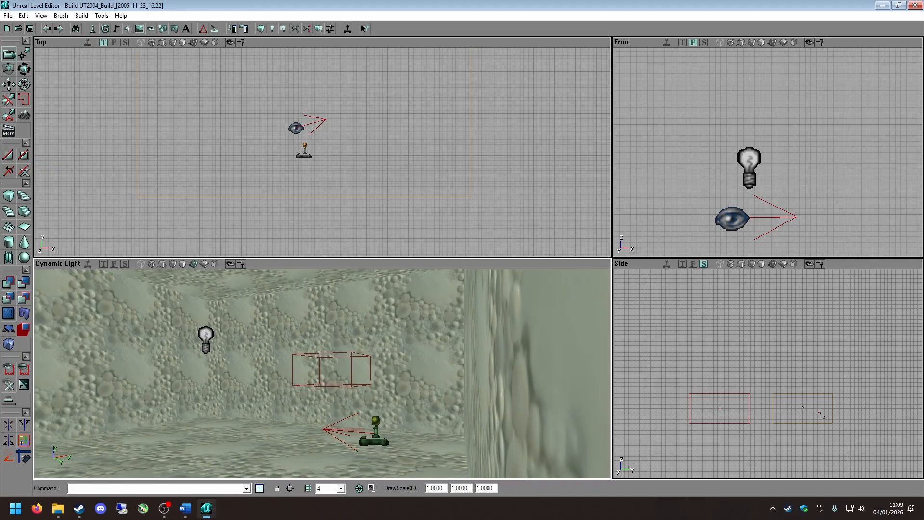
pyautogui.moveTo(262, 335)
pyautogui.mouseDown()
pyautogui.moveTo(241, 318)
pyautogui.moveTo(241, 300)
pyautogui.mouseUp()
pyautogui.moveTo(263, 355); pyautogui.dragTo(263, 308, button='right')
pyautogui.moveTo(246, 376)
pyautogui.mouseDown(button='right')
pyautogui.moveTo(246, 433)
pyautogui.moveTo(246, 361)
pyautogui.mouseUp(button='right')
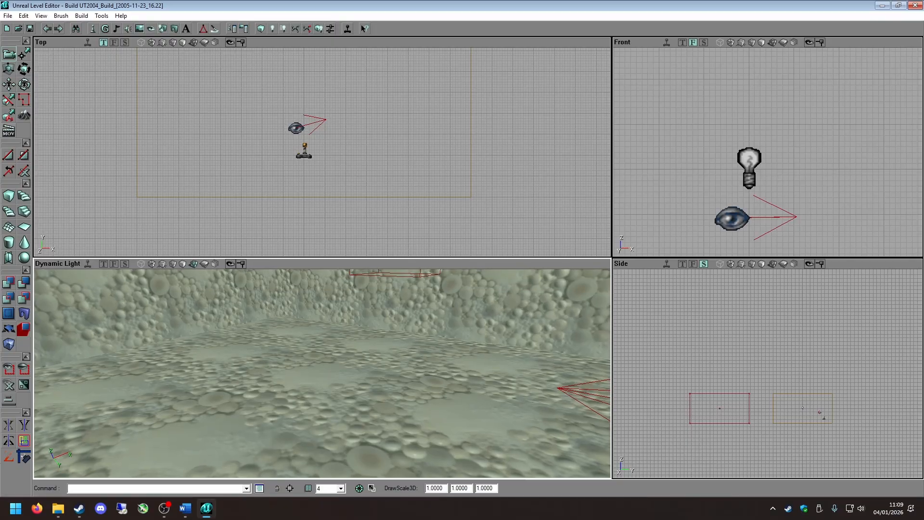
pyautogui.moveTo(246, 361)
pyautogui.mouseDown()
pyautogui.moveTo(246, 414)
pyautogui.moveTo(246, 365)
pyautogui.mouseUp()
pyautogui.moveTo(246, 365)
pyautogui.mouseDown(button='right')
pyautogui.moveTo(255, 327)
pyautogui.moveTo(233, 370)
pyautogui.mouseUp(button='right')
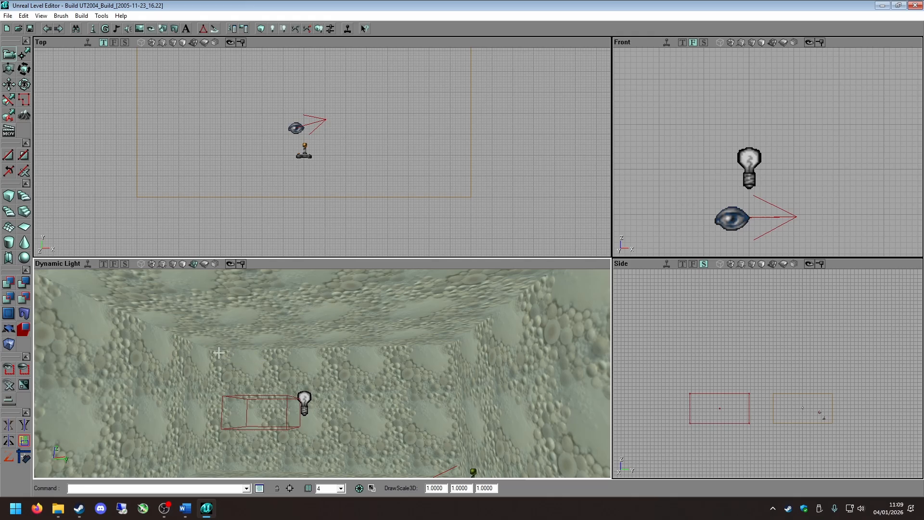
# Select the room's ceiling surface and choose the ZoneInfo class under Info in the Actor Classes browser.
pyautogui.rightClick(312, 312)
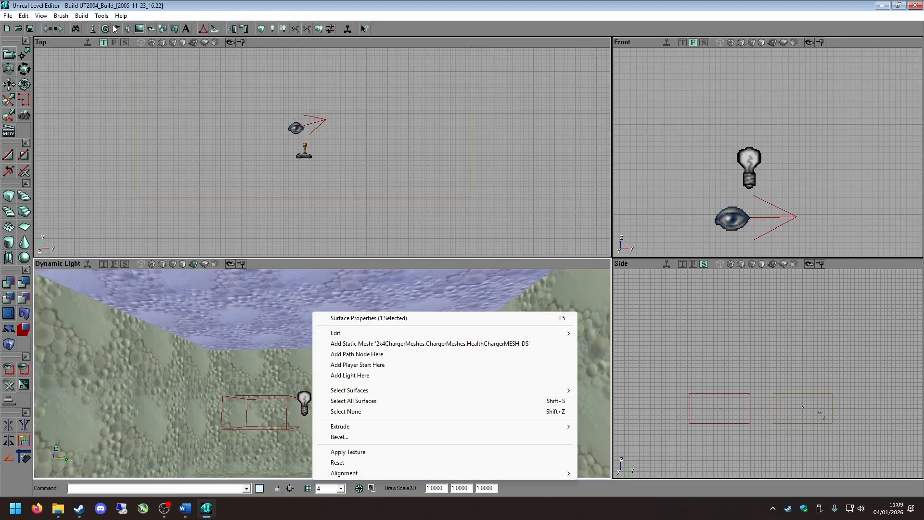
pyautogui.click(97, 74)
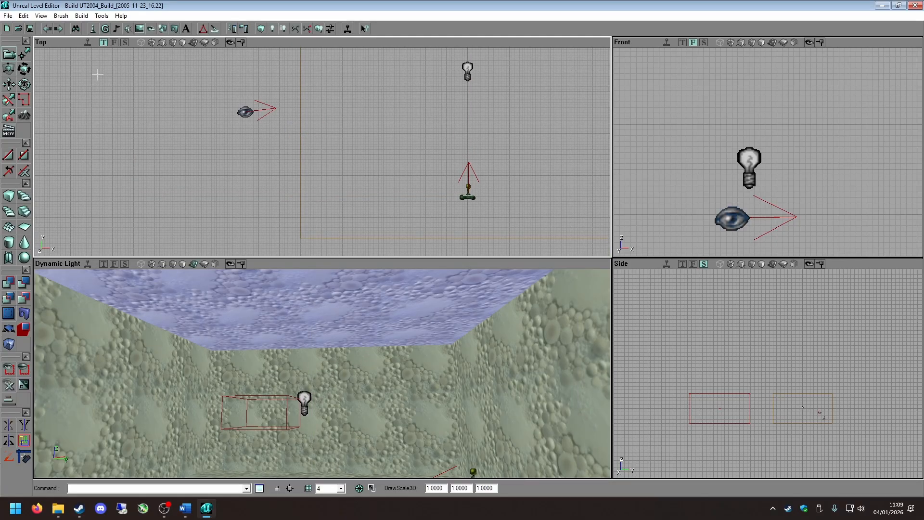
pyautogui.click(91, 30)
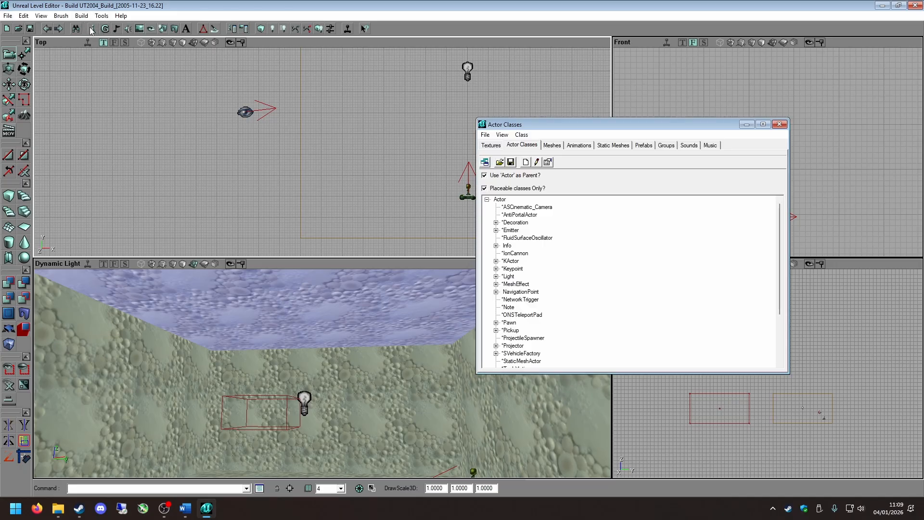
pyautogui.moveTo(509, 127); pyautogui.dragTo(551, 135)
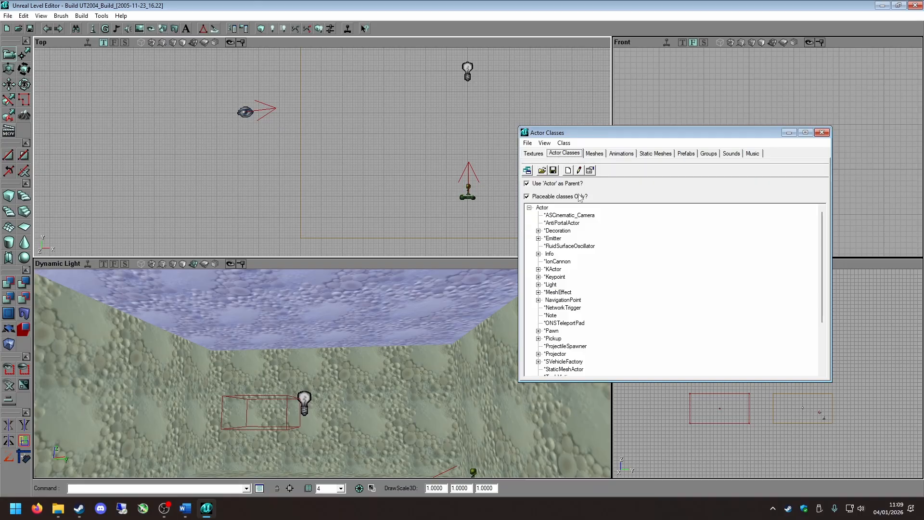
pyautogui.click(538, 254)
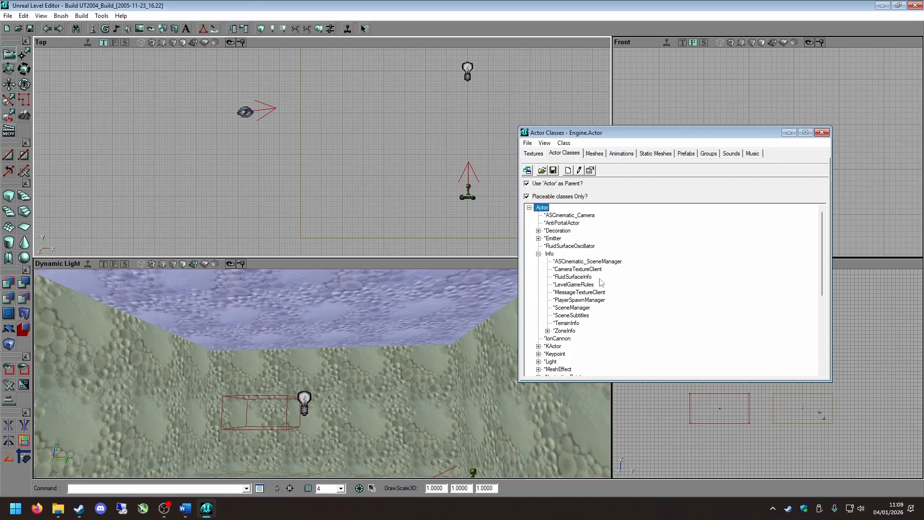
pyautogui.click(561, 331)
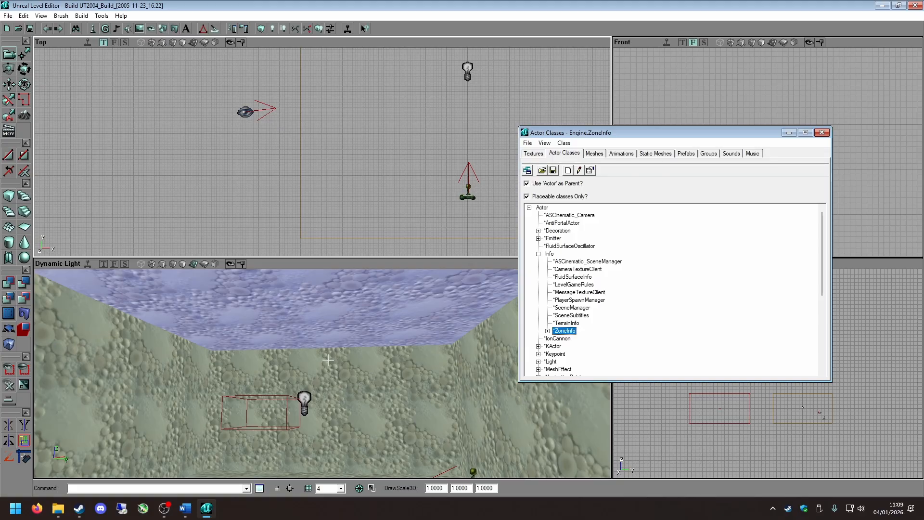
# Add a ZoneInfo actor on the room's ceiling and select it.
pyautogui.rightClick(317, 308)
pyautogui.click(347, 341)
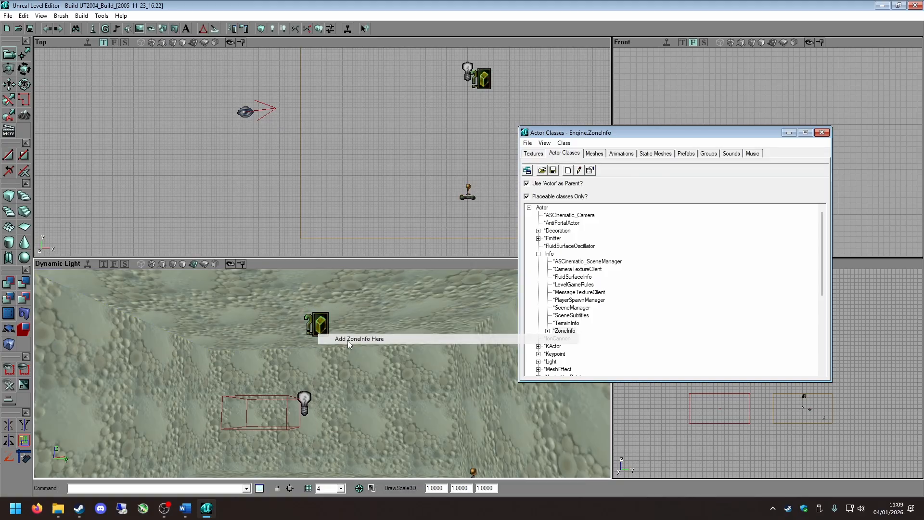
pyautogui.click(319, 322)
pyautogui.moveTo(346, 367); pyautogui.dragTo(356, 363, button='right')
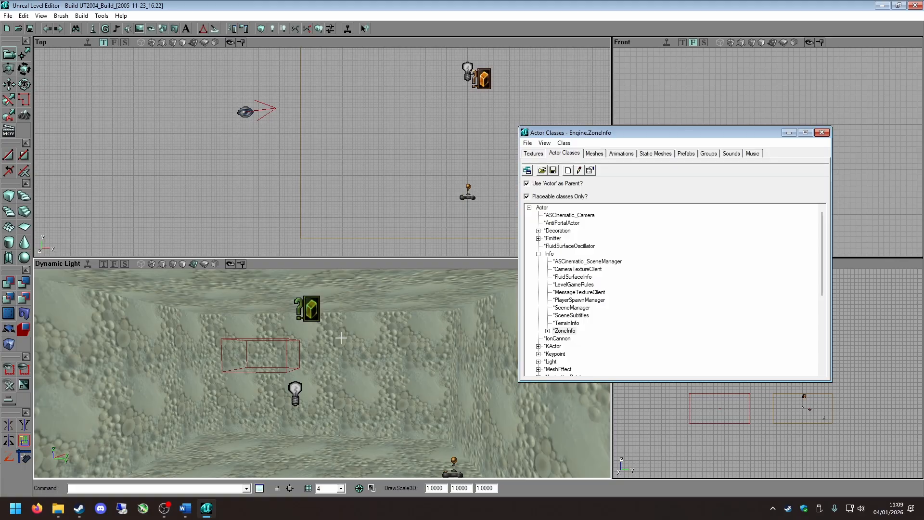
# Examine the ZoneInfo actor's placement relative to the ceiling and light from several angles in the 3D view.
pyautogui.click(304, 357)
pyautogui.moveTo(433, 467); pyautogui.dragTo(313, 339, button='right')
pyautogui.click(374, 366)
pyautogui.click(216, 313)
pyautogui.click(226, 313)
pyautogui.click(274, 339)
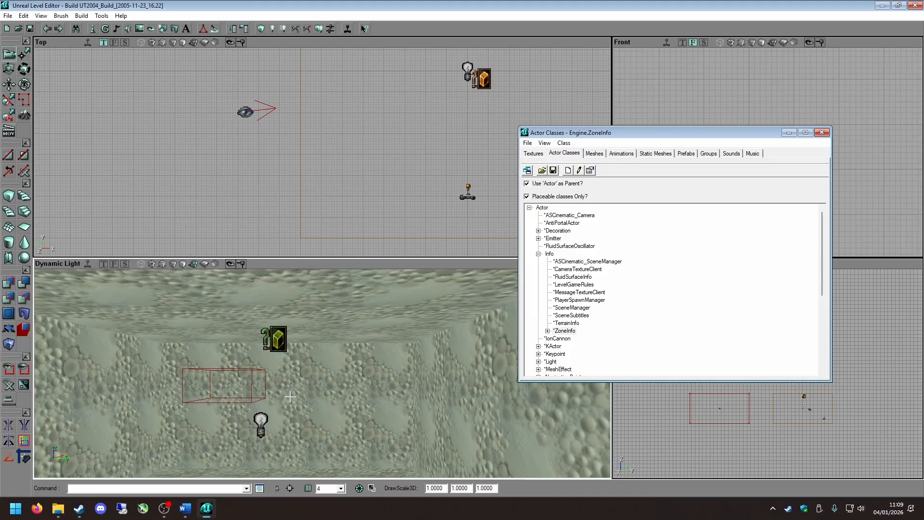
pyautogui.moveTo(295, 371); pyautogui.dragTo(295, 361, button='right')
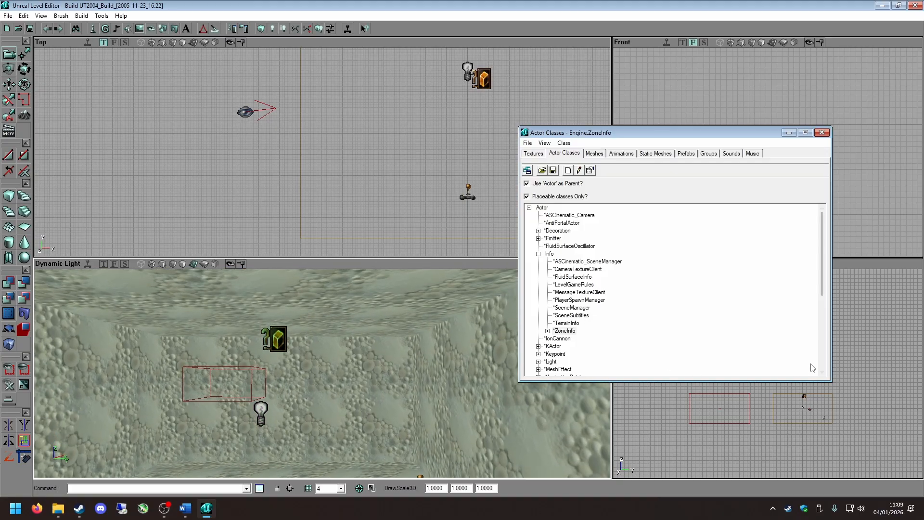
# Inspect the ZoneInfo actor close up in the Side viewport and close the Actor Classes browser.
pyautogui.scroll(4, 777, 430)
pyautogui.moveTo(786, 439); pyautogui.dragTo(873, 474)
pyautogui.keyDown('shift'); pyautogui.moveTo(760, 418); pyautogui.dragTo(759, 385); pyautogui.keyUp('shift')
pyautogui.moveTo(758, 454)
pyautogui.keyDown('shift'); pyautogui.mouseDown()
pyautogui.moveTo(762, 474)
pyautogui.moveTo(755, 465)
pyautogui.mouseUp(); pyautogui.keyUp('shift')
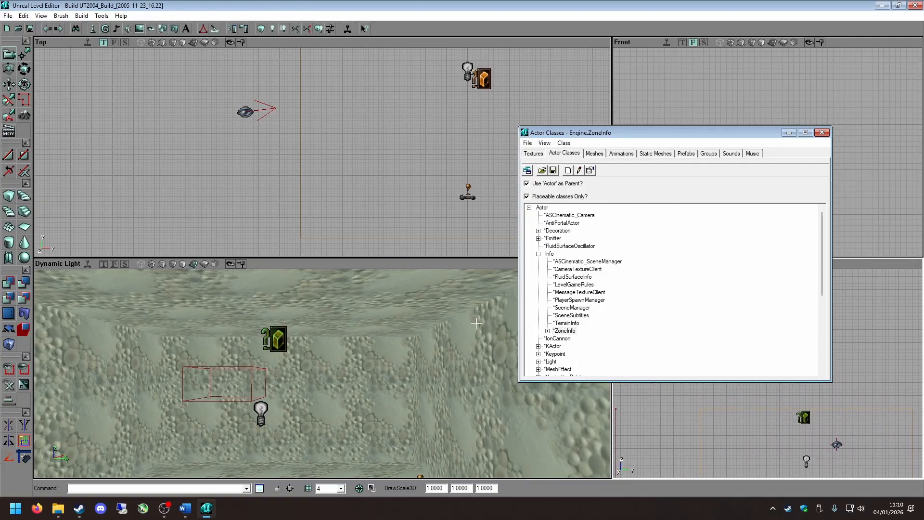
pyautogui.moveTo(410, 362)
pyautogui.mouseDown(button='right')
pyautogui.moveTo(407, 370)
pyautogui.moveTo(410, 361)
pyautogui.mouseUp(button='right')
pyautogui.click(821, 132)
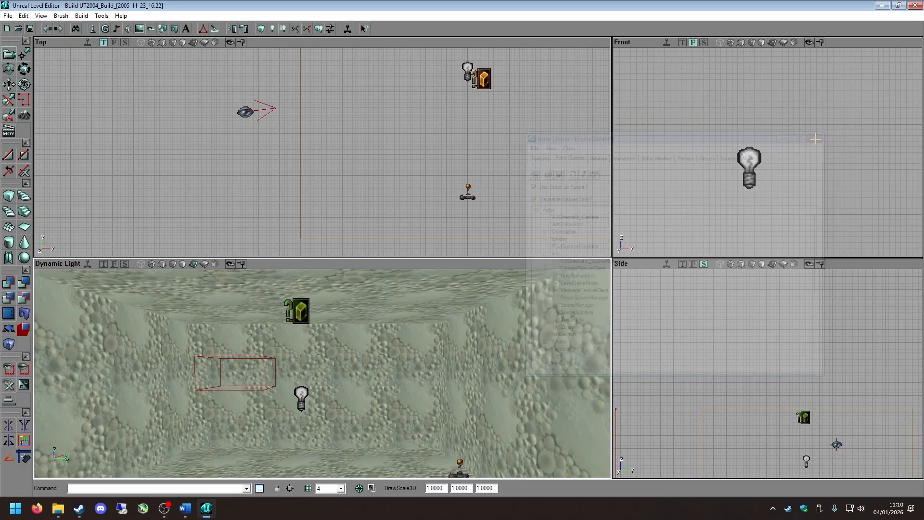
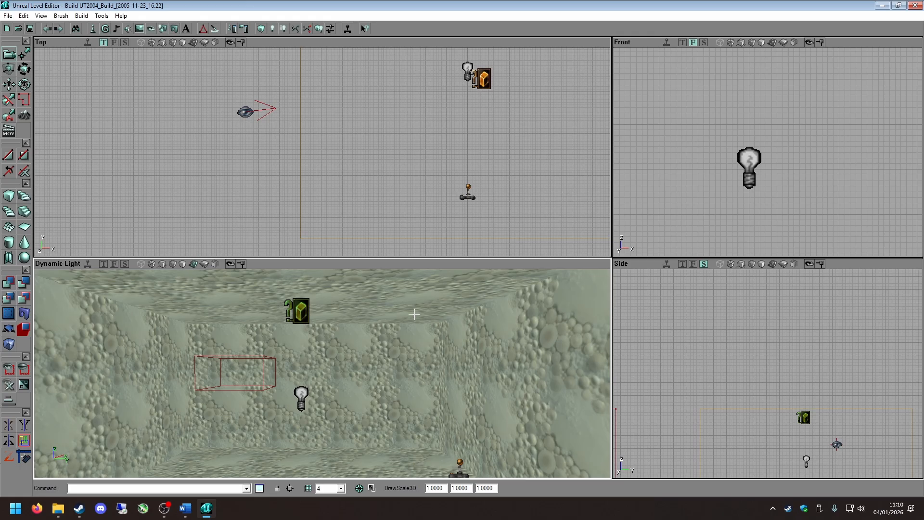
# Examine the ZoneInfo actor at the ceiling, the light, the player start and the room's outer edges from different camera positions.
pyautogui.click(356, 297)
pyautogui.click(306, 318)
pyautogui.moveTo(311, 380); pyautogui.dragTo(337, 385, button='right')
pyautogui.moveTo(337, 385); pyautogui.dragTo(375, 445)
pyautogui.moveTo(376, 445); pyautogui.dragTo(298, 445, button='right')
pyautogui.moveTo(299, 445); pyautogui.dragTo(236, 418)
pyautogui.moveTo(236, 419); pyautogui.dragTo(222, 435, button='right')
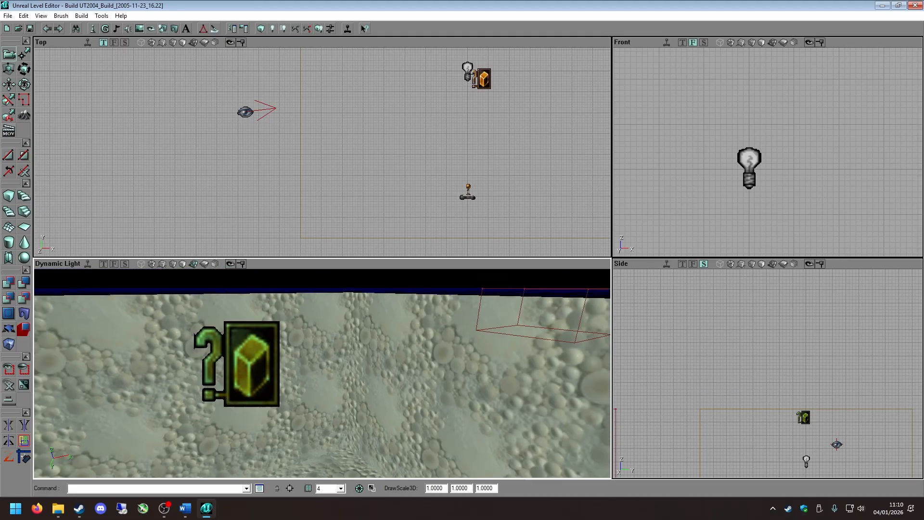
pyautogui.moveTo(221, 436); pyautogui.dragTo(222, 455)
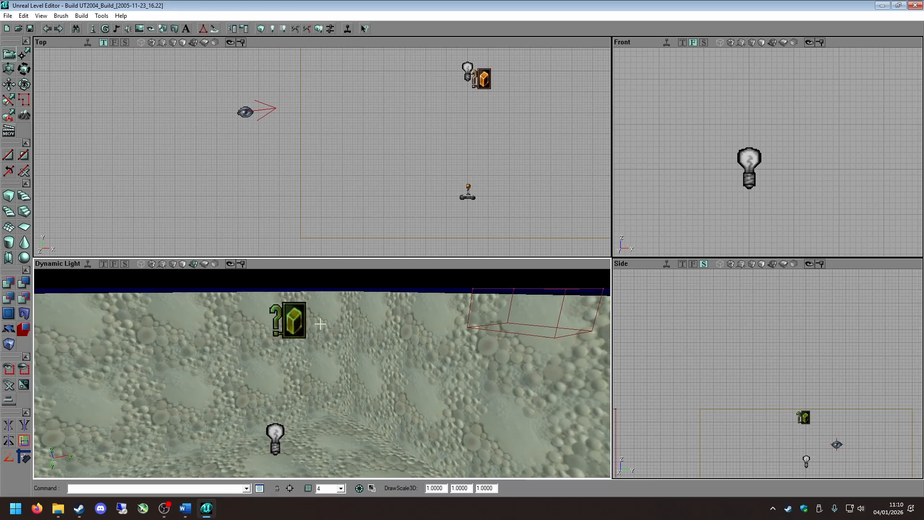
pyautogui.moveTo(282, 304); pyautogui.dragTo(282, 305, button='right')
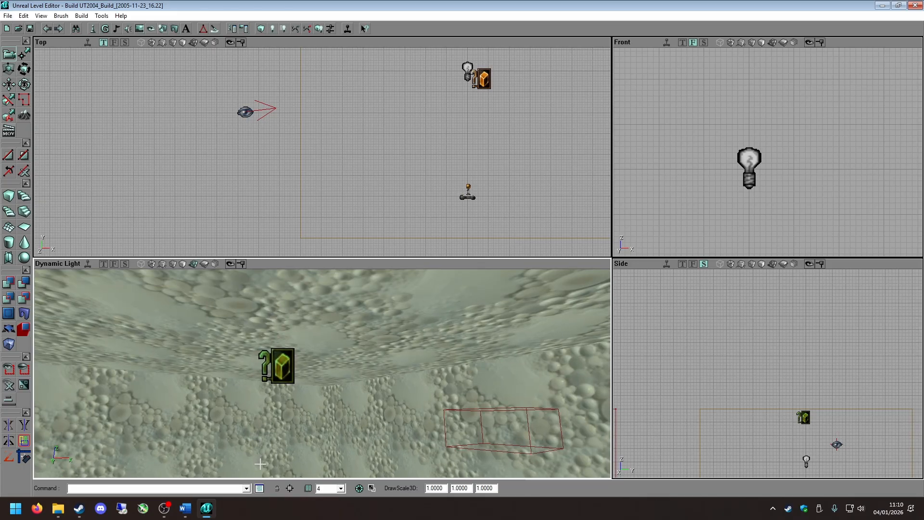
pyautogui.moveTo(375, 410); pyautogui.dragTo(386, 408, button='right')
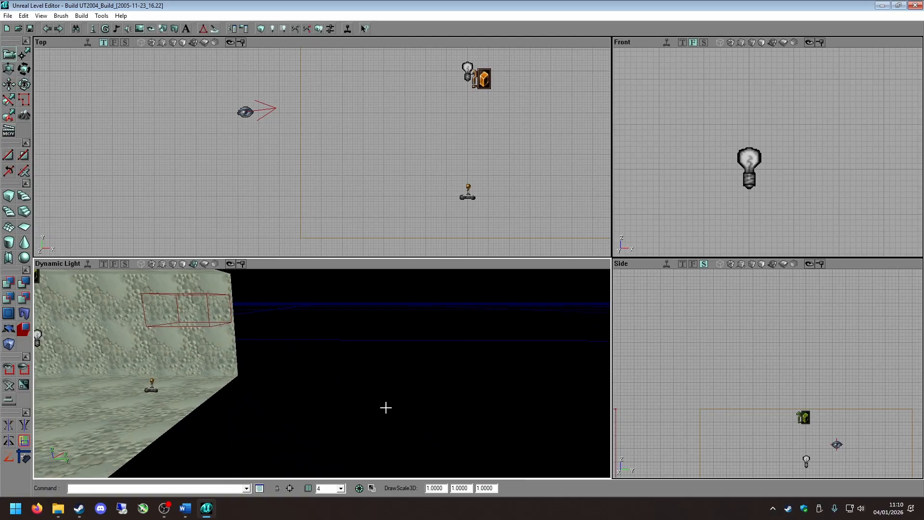
pyautogui.moveTo(404, 405); pyautogui.dragTo(282, 384)
pyautogui.moveTo(282, 385); pyautogui.dragTo(314, 385, button='right')
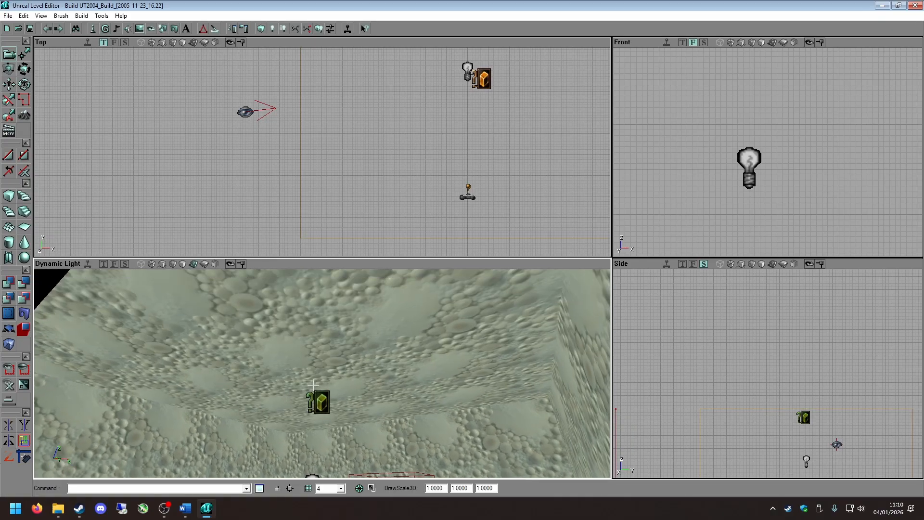
# Deselect the ZoneInfo actor and examine the room's walls and floor in the 3D view with no surface selected.
pyautogui.click(410, 398)
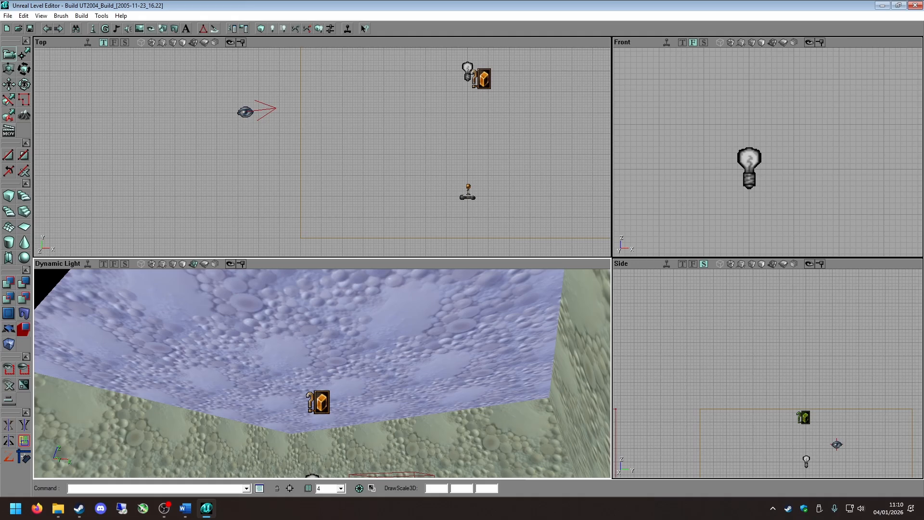
pyautogui.click(411, 397)
pyautogui.moveTo(411, 398); pyautogui.dragTo(407, 436, button='right')
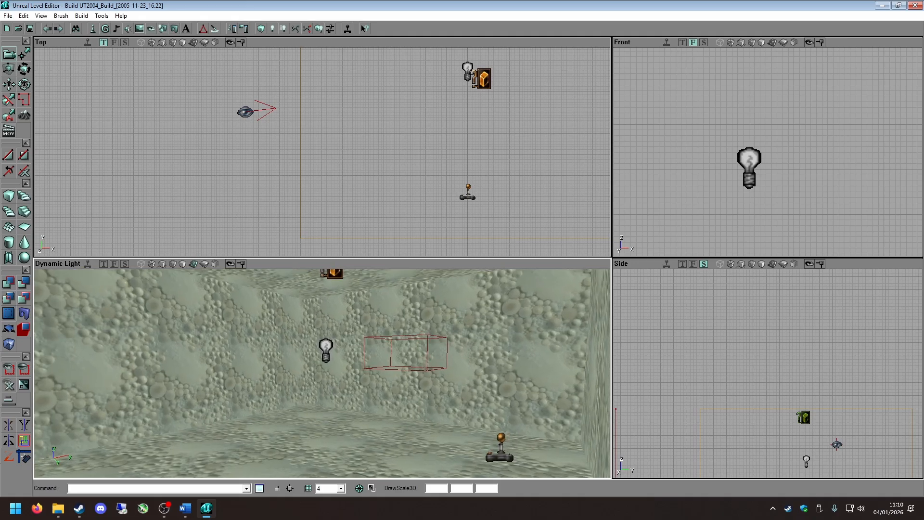
pyautogui.moveTo(407, 436); pyautogui.dragTo(534, 349)
pyautogui.moveTo(410, 376); pyautogui.dragTo(434, 385)
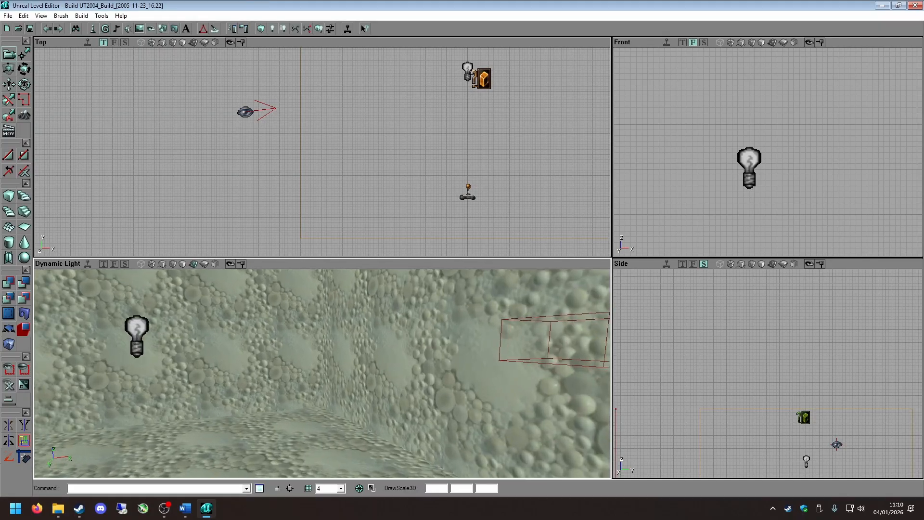
pyautogui.moveTo(433, 385); pyautogui.dragTo(486, 344, button='right')
pyautogui.moveTo(435, 351); pyautogui.dragTo(433, 419)
pyautogui.moveTo(424, 348); pyautogui.dragTo(428, 390, button='right')
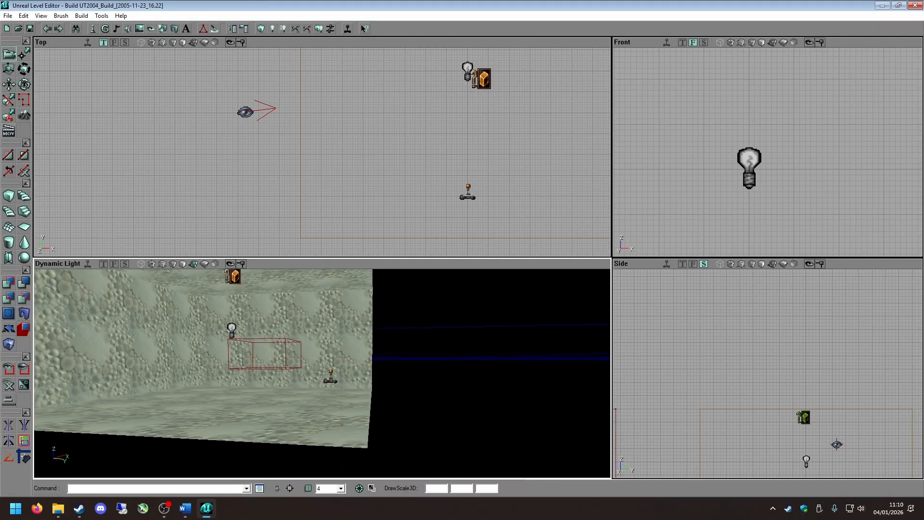
pyautogui.moveTo(429, 390); pyautogui.dragTo(423, 323)
pyautogui.moveTo(421, 352)
pyautogui.mouseDown(button='right')
pyautogui.moveTo(423, 337)
pyautogui.moveTo(318, 391)
pyautogui.mouseUp(button='right')
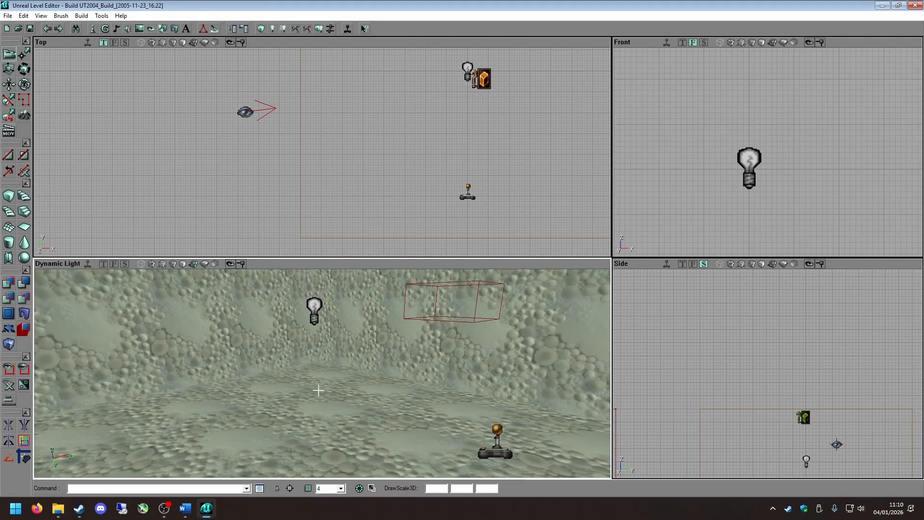
# Open the texture browser and select the bas27go texture from the Base group of the AbaddonArchitecture package.
pyautogui.click(139, 30)
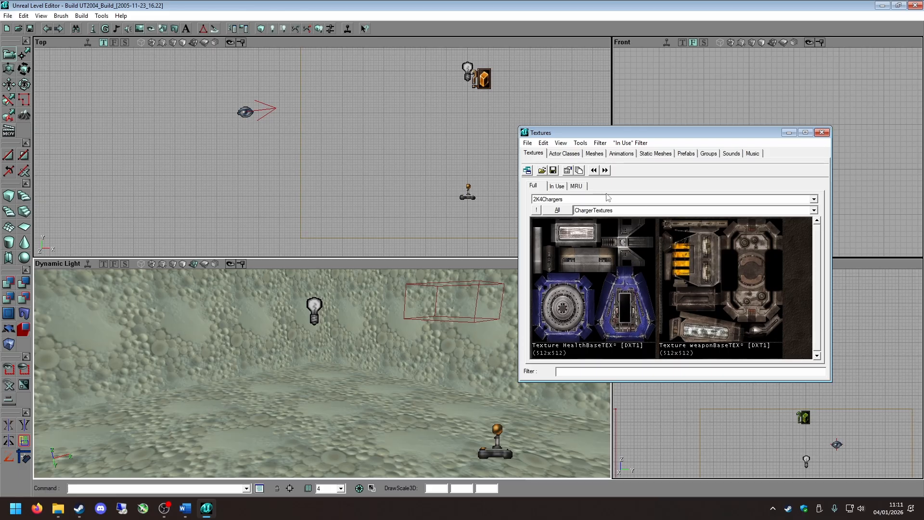
pyautogui.click(572, 202)
pyautogui.scroll(-10, 570, 267)
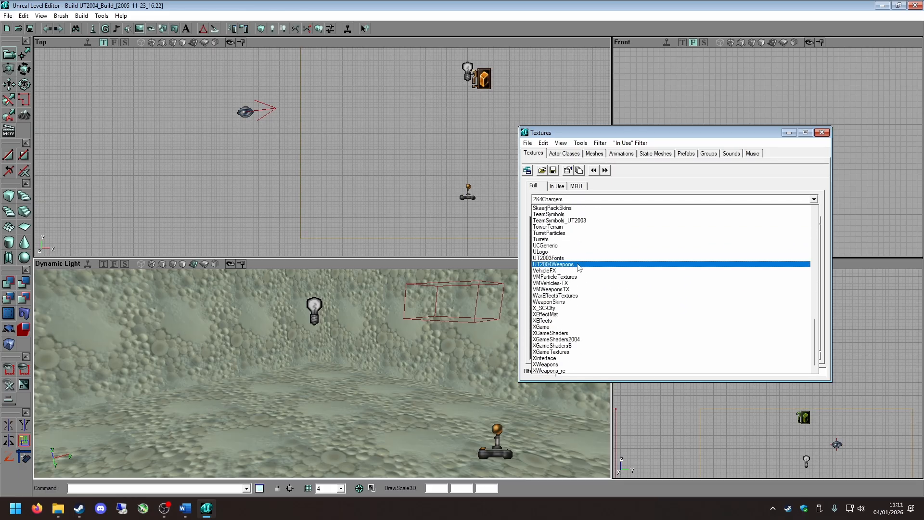
pyautogui.scroll(8, 569, 267)
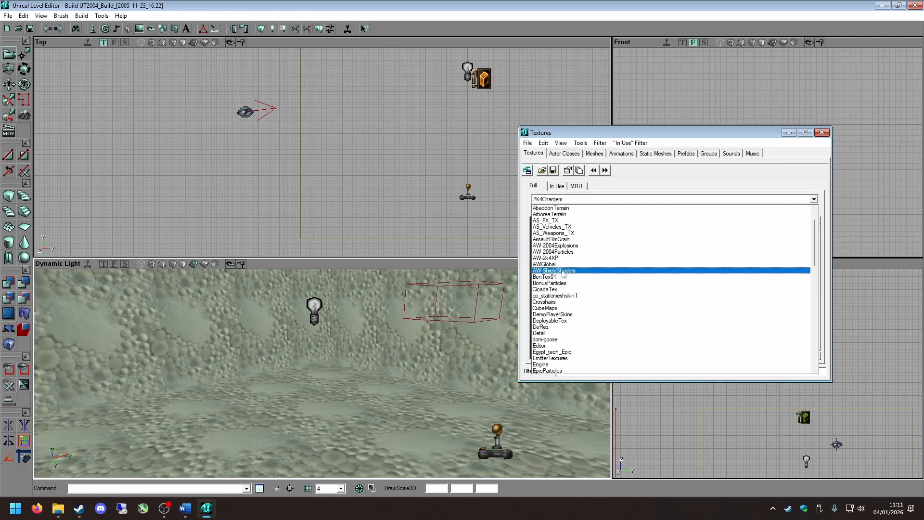
pyautogui.click(541, 155)
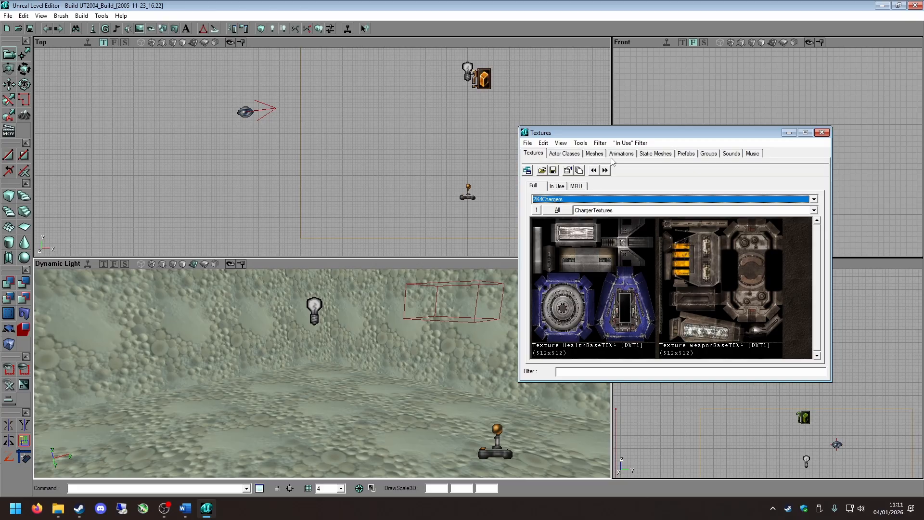
pyautogui.click(573, 200)
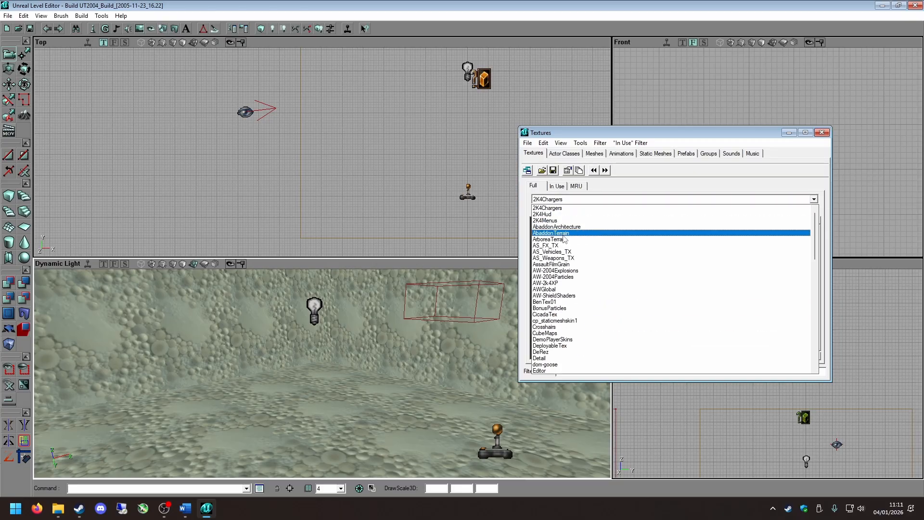
pyautogui.click(569, 229)
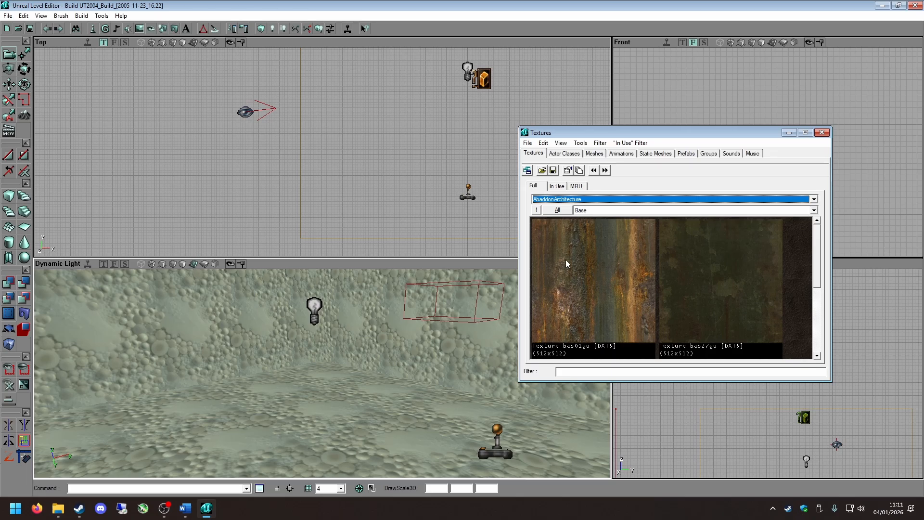
pyautogui.click(674, 337)
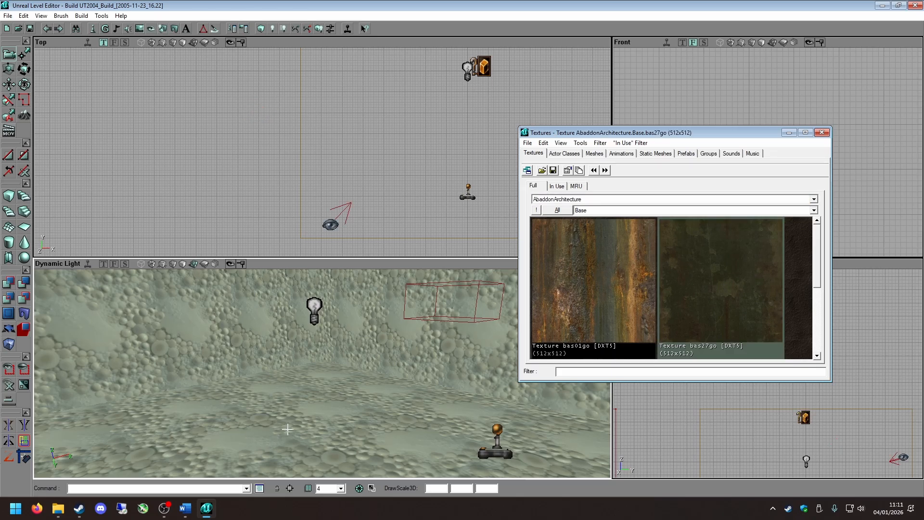
# Apply the AbaddonArchitecture.Base.bas27go texture to the room's floor surface and deselect the floor.
pyautogui.click(309, 393)
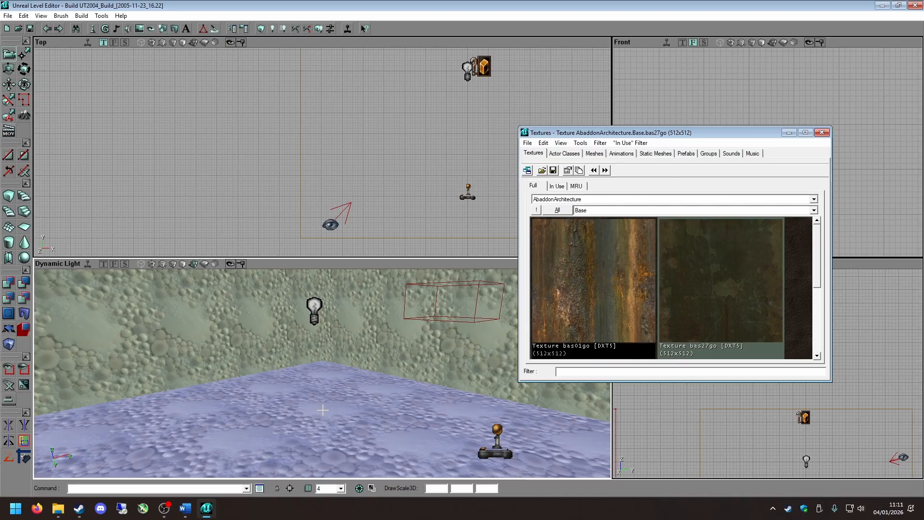
pyautogui.moveTo(323, 410); pyautogui.dragTo(289, 425, button='right')
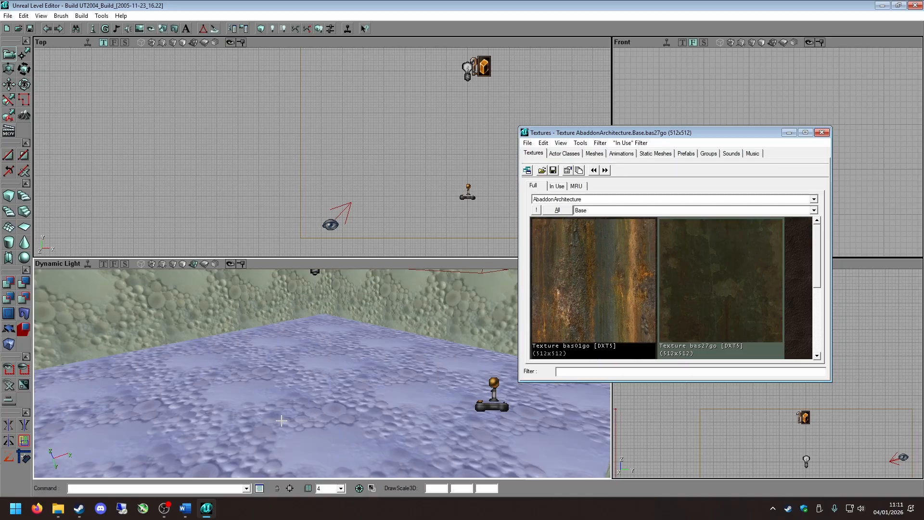
pyautogui.moveTo(302, 401); pyautogui.dragTo(302, 401, button='right')
pyautogui.rightClick(301, 401)
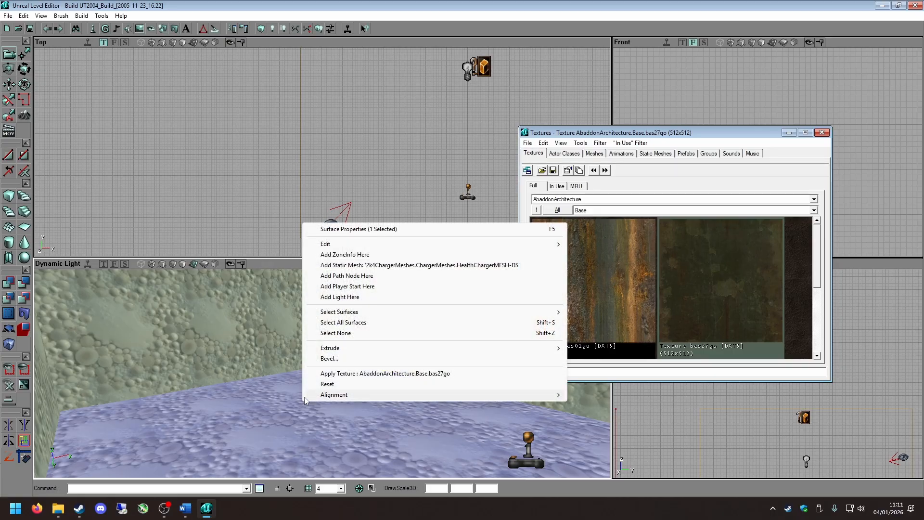
pyautogui.click(261, 424)
pyautogui.click(309, 412)
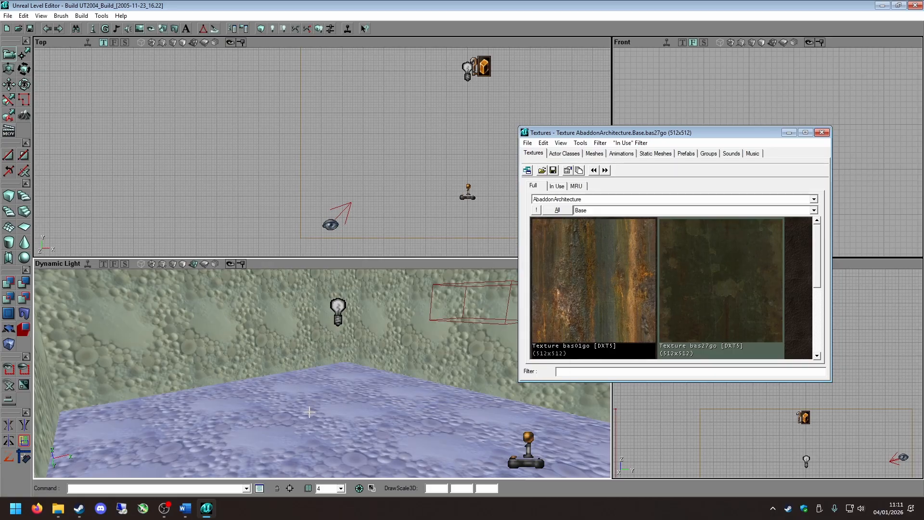
pyautogui.moveTo(274, 340); pyautogui.dragTo(275, 340, button='right')
pyautogui.rightClick(344, 427)
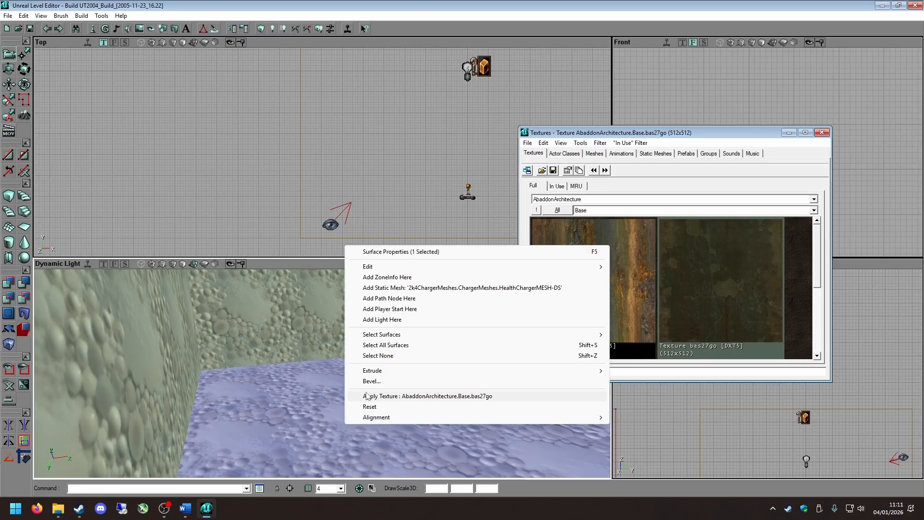
pyautogui.click(414, 394)
pyautogui.click(544, 409)
# Select individual wall and ceiling surfaces one at a time in the 3D view and clear the selection.
pyautogui.moveTo(448, 408)
pyautogui.mouseDown(button='right')
pyautogui.moveTo(486, 426)
pyautogui.moveTo(510, 409)
pyautogui.moveTo(452, 403)
pyautogui.mouseUp(button='right')
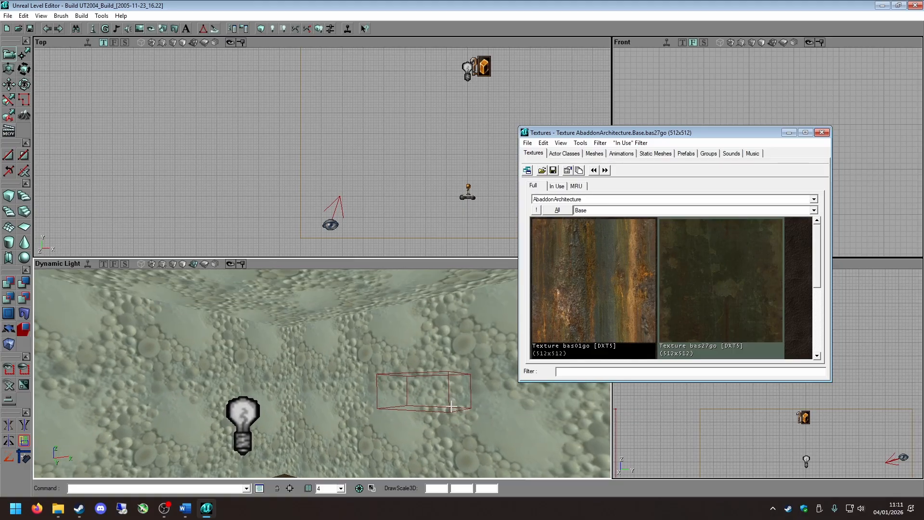
pyautogui.click(251, 369)
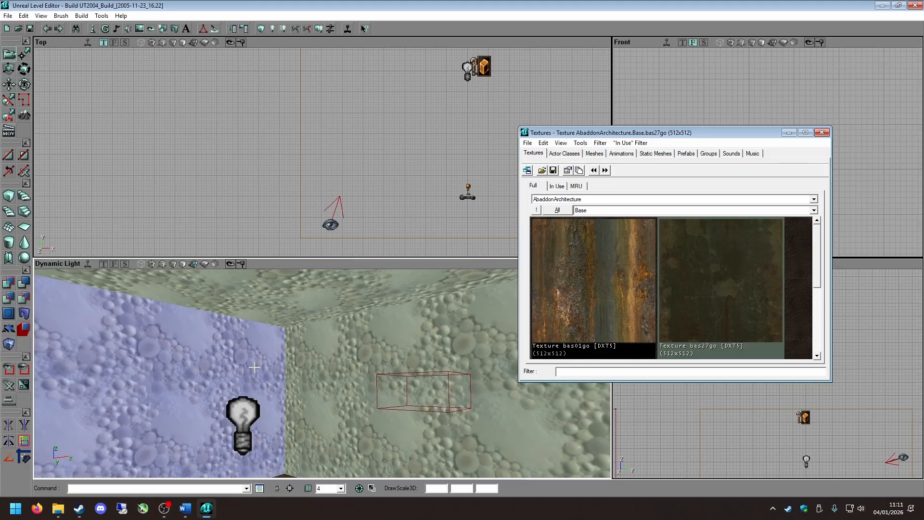
pyautogui.keyDown('ctrl'); pyautogui.click(328, 337); pyautogui.keyUp('ctrl')
pyautogui.click(310, 309)
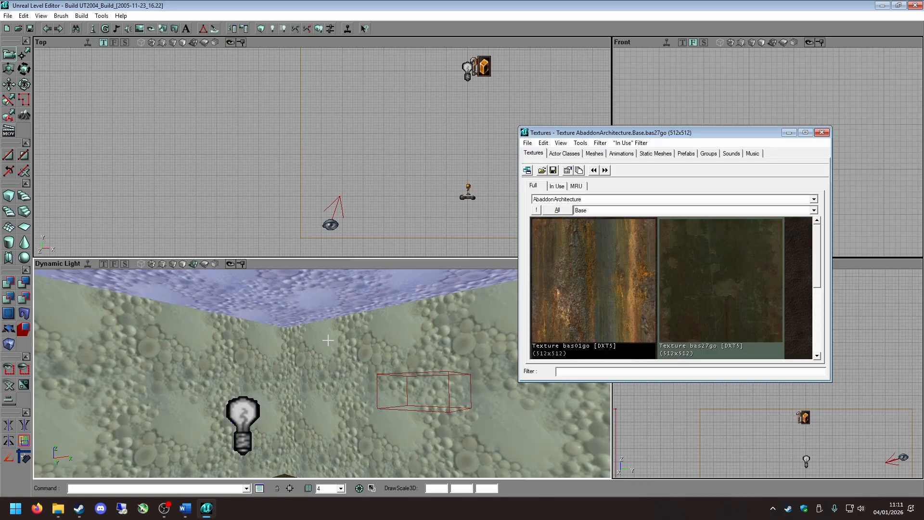
pyautogui.keyDown('ctrl'); pyautogui.click(328, 340); pyautogui.keyUp('ctrl')
pyautogui.keyDown('ctrl'); pyautogui.click(244, 345); pyautogui.keyUp('ctrl')
pyautogui.moveTo(320, 427); pyautogui.dragTo(336, 408, button='right')
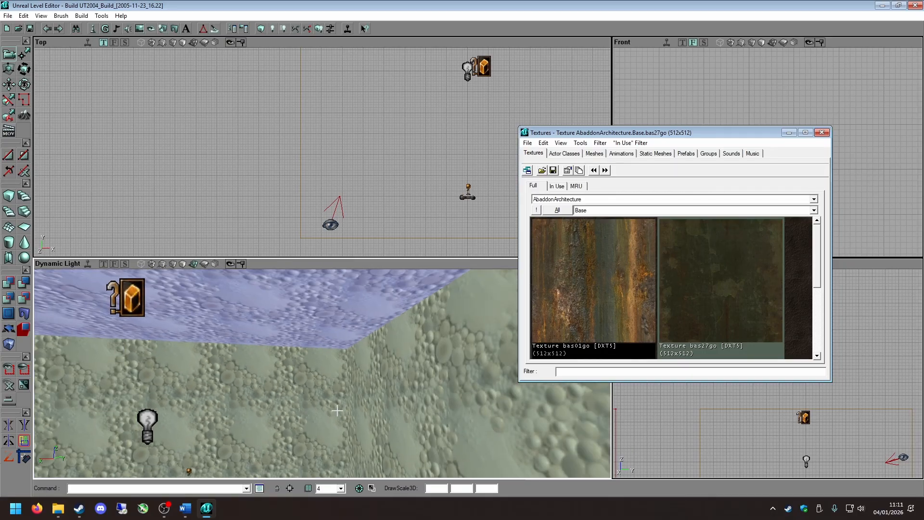
pyautogui.moveTo(338, 411); pyautogui.dragTo(377, 413)
pyautogui.moveTo(368, 398); pyautogui.dragTo(334, 347, button='right')
pyautogui.keyDown('ctrl'); pyautogui.click(328, 338); pyautogui.keyUp('ctrl')
pyautogui.keyDown('ctrl'); pyautogui.click(266, 352); pyautogui.keyUp('ctrl')
pyautogui.click(301, 368)
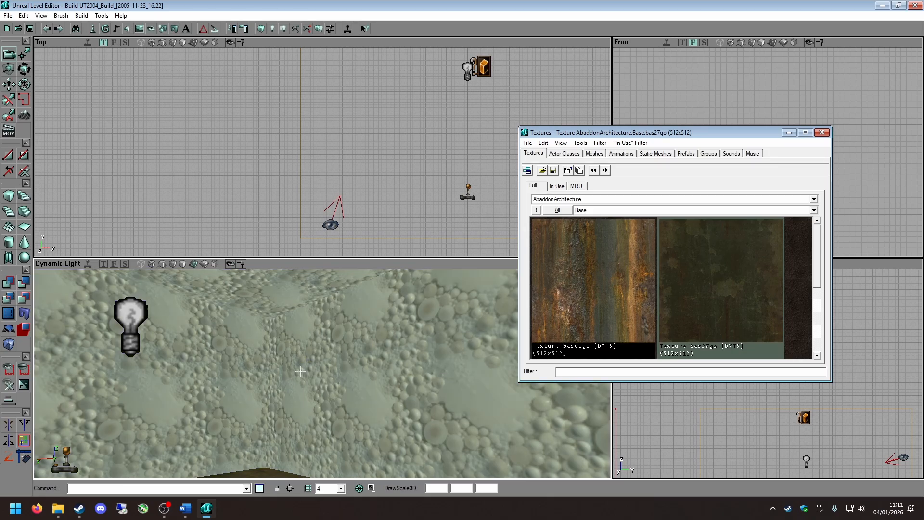
# Select a wall, extend the selection to all surfaces of its brush, and check the selected room from outside.
pyautogui.click(222, 377)
pyautogui.hotkey('shift', 'b')
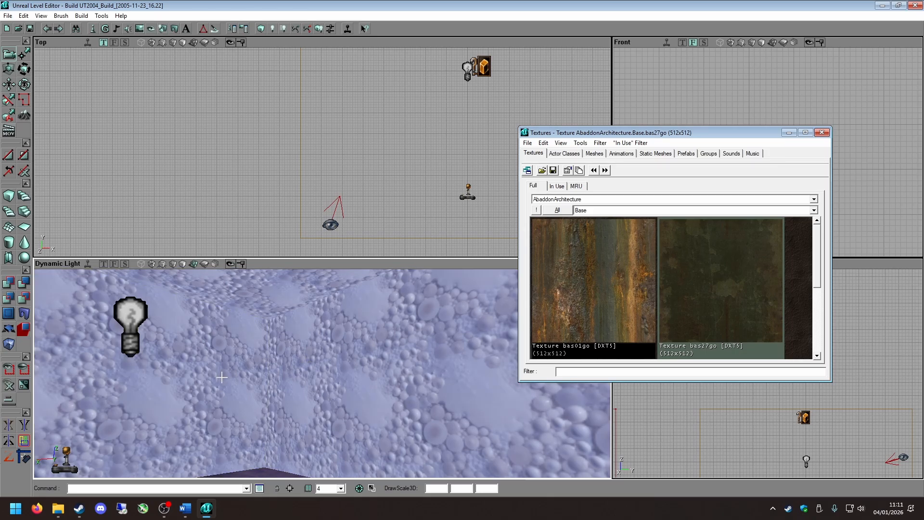
pyautogui.moveTo(277, 375); pyautogui.dragTo(255, 414, button='right')
pyautogui.moveTo(277, 375); pyautogui.dragTo(277, 424)
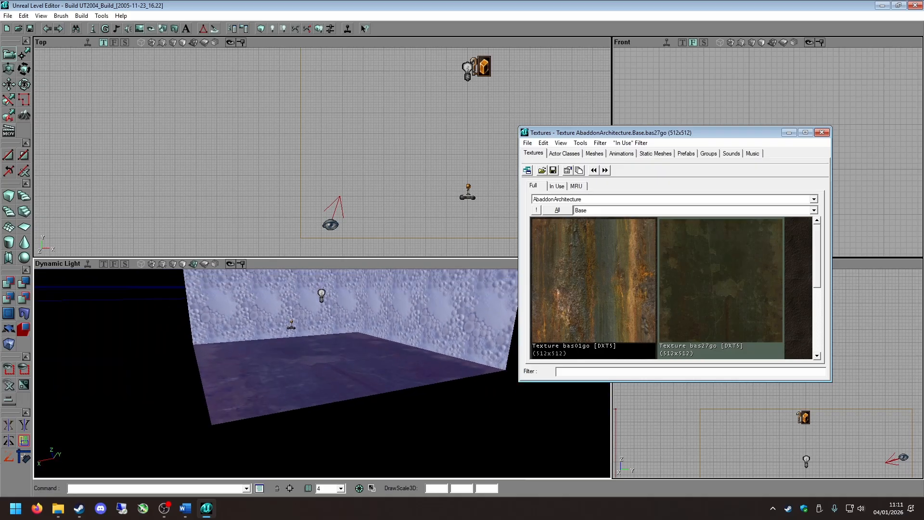
pyautogui.moveTo(277, 376); pyautogui.dragTo(277, 342, button='right')
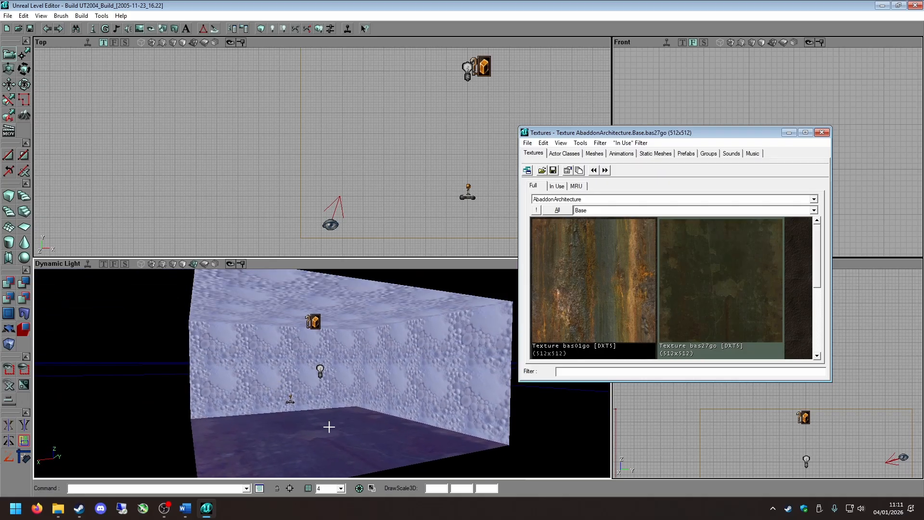
pyautogui.moveTo(287, 372); pyautogui.dragTo(276, 411)
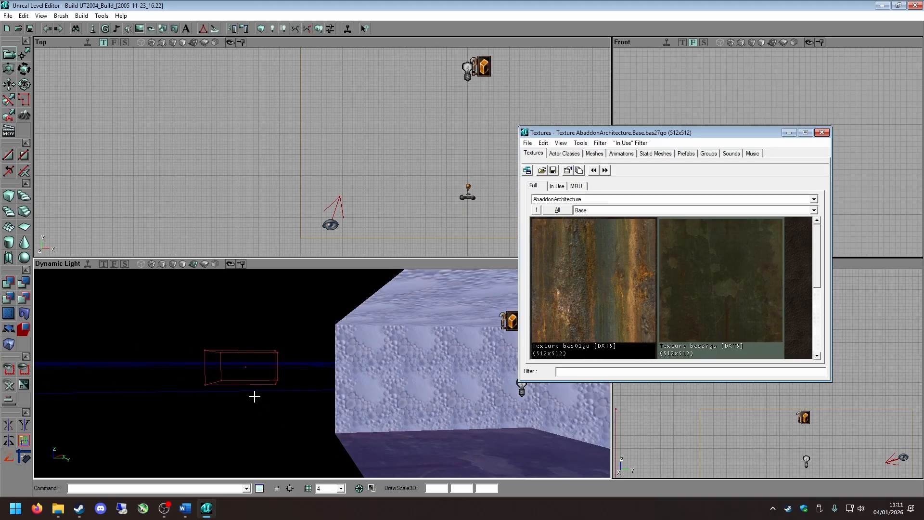
# Clear the surface selection and reselect every surface of the room's brush from a single wall.
pyautogui.click(404, 401)
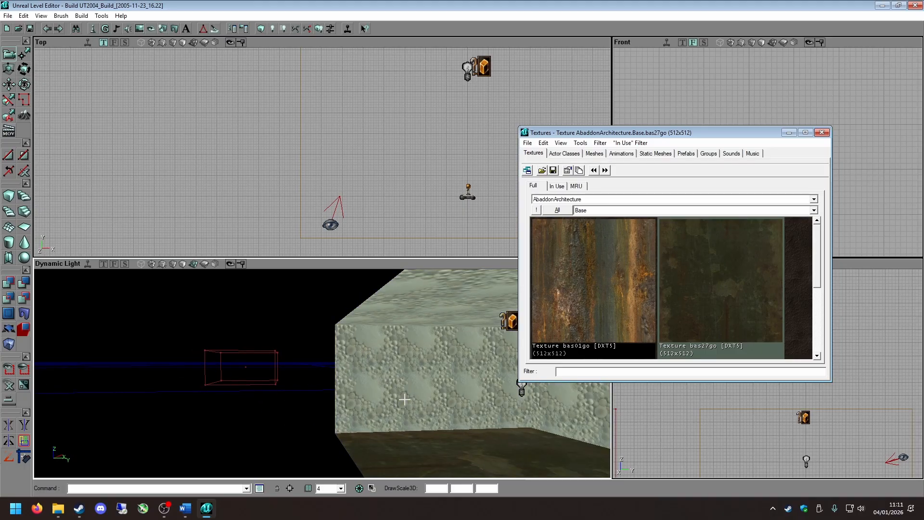
pyautogui.click(404, 397)
pyautogui.hotkey('shift', 'b')
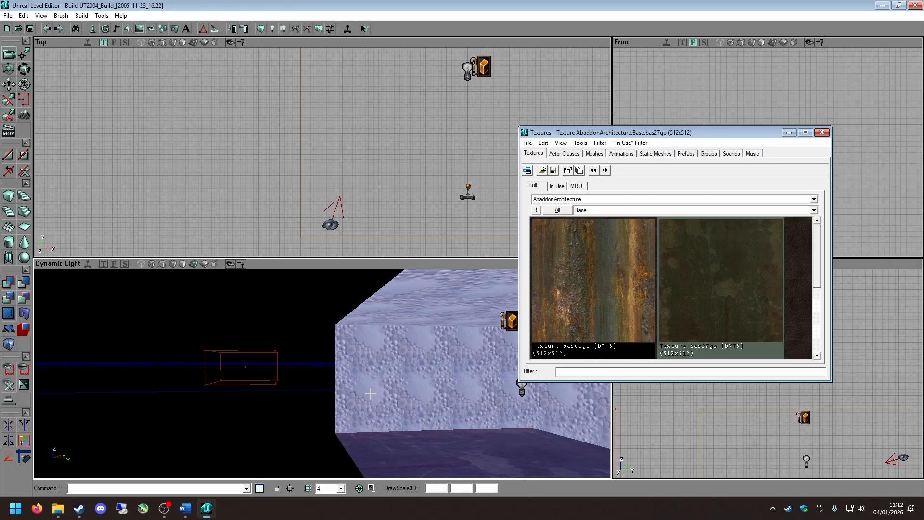
# Select a single wall inside the room and extend the selection to all surfaces with matching texture.
pyautogui.click(298, 391)
pyautogui.moveTo(297, 391); pyautogui.dragTo(297, 335)
pyautogui.click(297, 391)
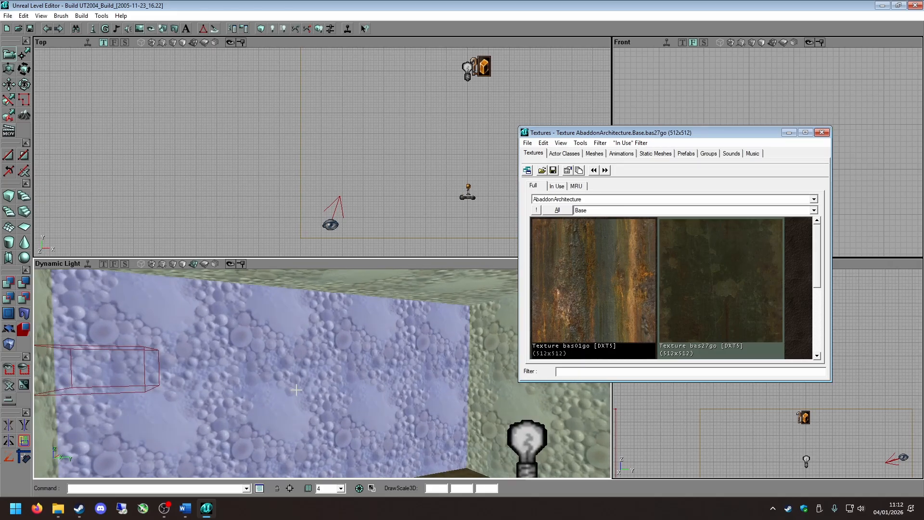
pyautogui.rightClick(298, 391)
pyautogui.moveTo(356, 302)
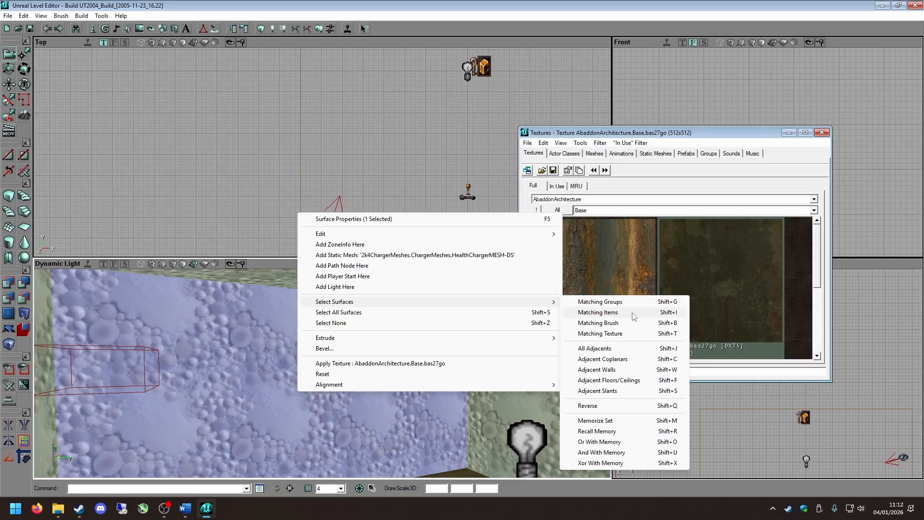
pyautogui.click(601, 333)
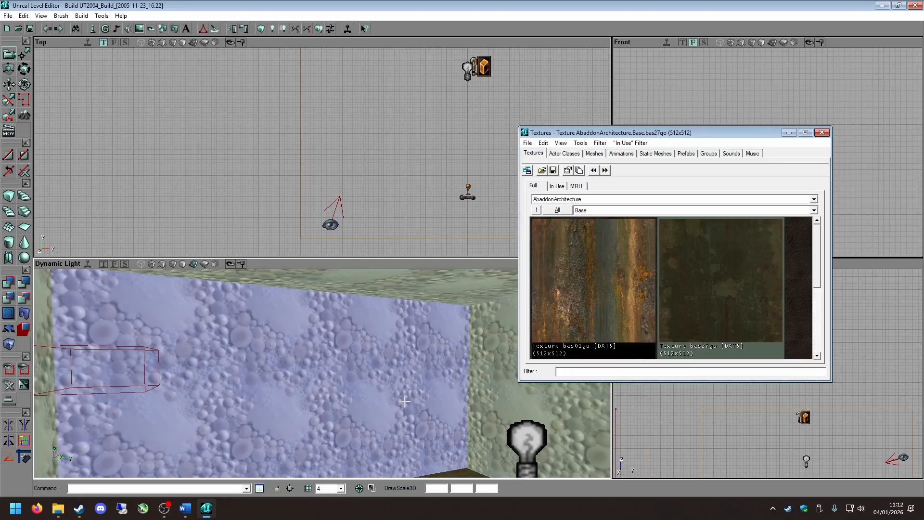
pyautogui.moveTo(295, 380)
pyautogui.mouseDown(button='right')
pyautogui.moveTo(295, 368)
pyautogui.moveTo(328, 347)
pyautogui.moveTo(370, 385)
pyautogui.moveTo(424, 361)
pyautogui.moveTo(462, 371)
pyautogui.moveTo(481, 433)
pyautogui.moveTo(433, 375)
pyautogui.moveTo(376, 385)
pyautogui.moveTo(355, 377)
pyautogui.moveTo(433, 378)
pyautogui.mouseUp(button='right')
# Apply the AbaddonArchitecture.Base.bas27go texture to the selected walls and ceiling, and close the texture browser.
pyautogui.rightClick(340, 183)
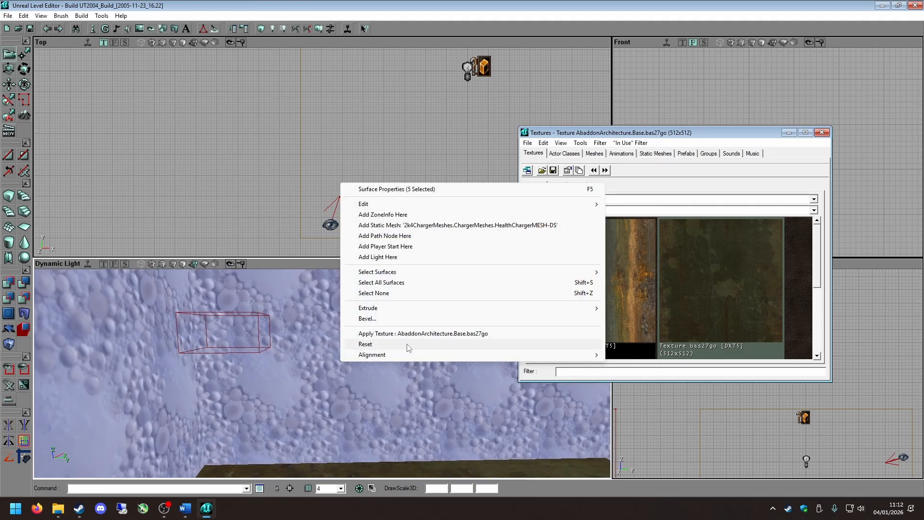
pyautogui.click(418, 337)
pyautogui.moveTo(384, 380); pyautogui.dragTo(414, 356, button='right')
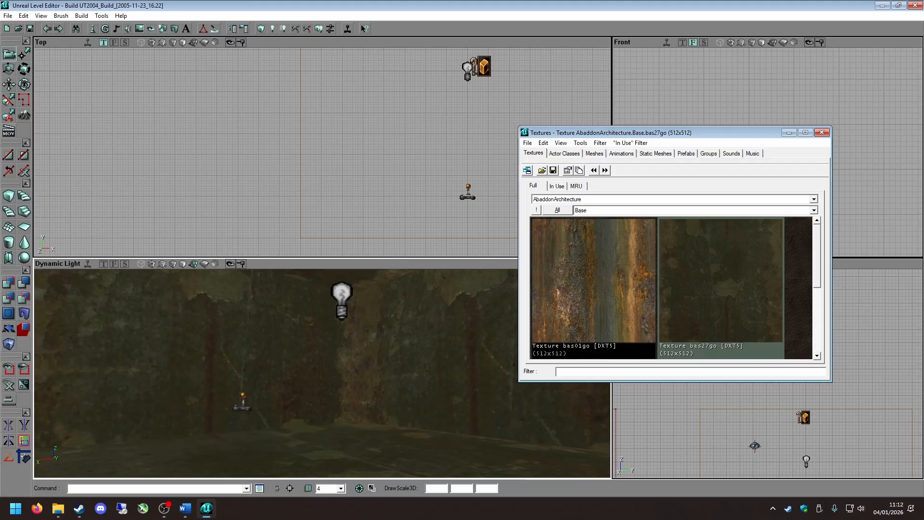
pyautogui.click(822, 133)
# Select a wall and the floor individually, and extend a wall selection to every surface of the room's brush.
pyautogui.moveTo(414, 381); pyautogui.dragTo(439, 376, button='right')
pyautogui.moveTo(402, 381); pyautogui.dragTo(407, 438)
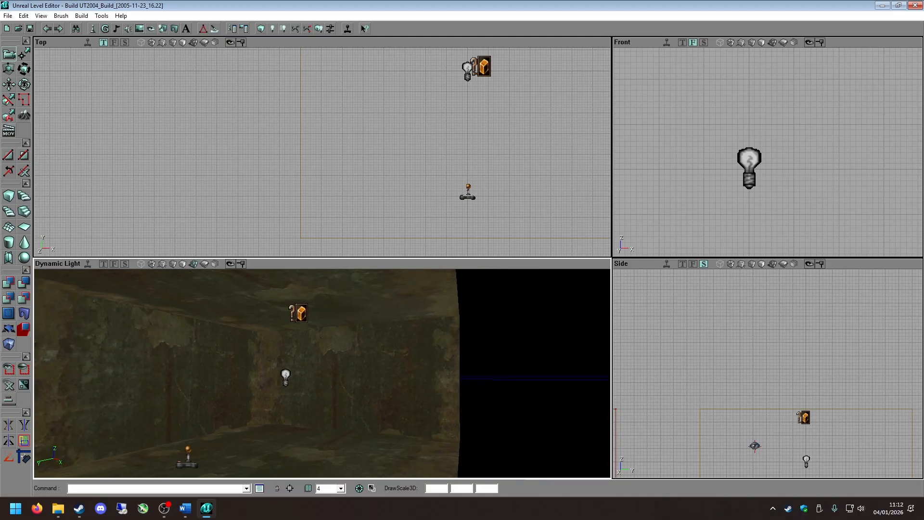
pyautogui.moveTo(435, 383); pyautogui.dragTo(438, 337)
pyautogui.moveTo(435, 384); pyautogui.dragTo(421, 367, button='right')
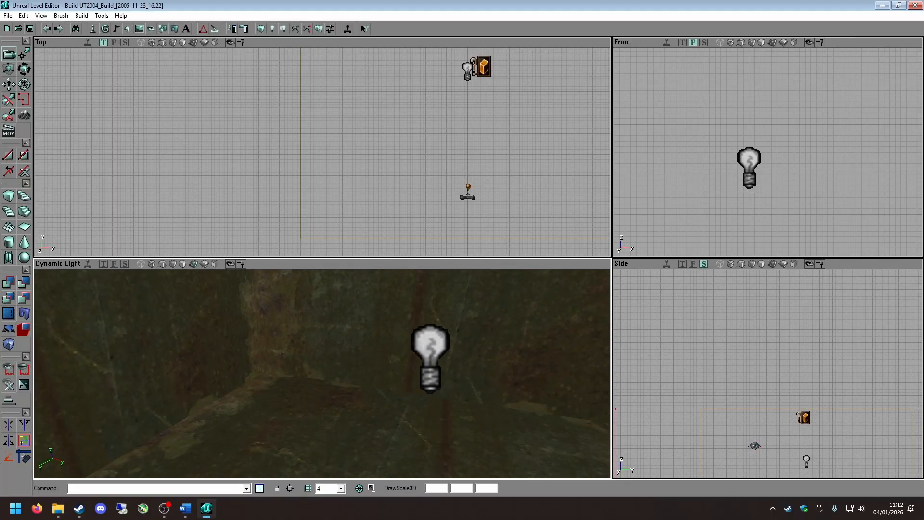
pyautogui.click(309, 338)
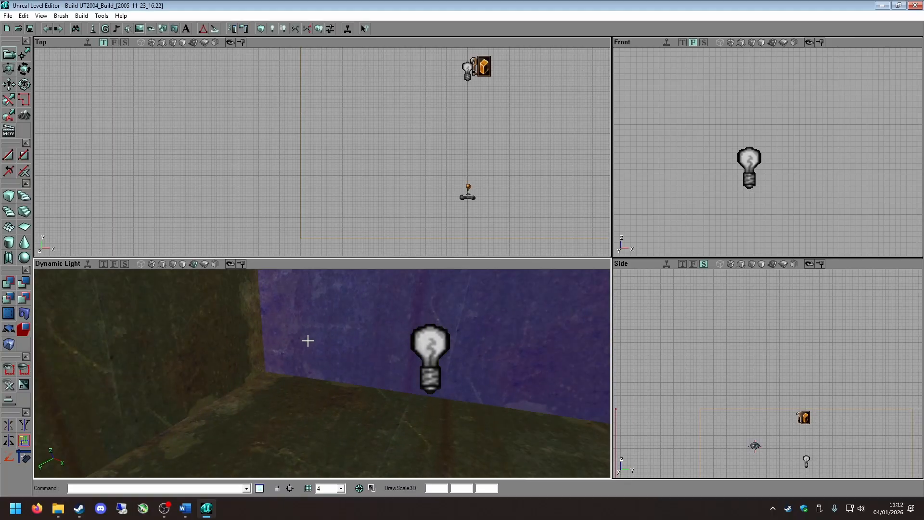
pyautogui.click(322, 421)
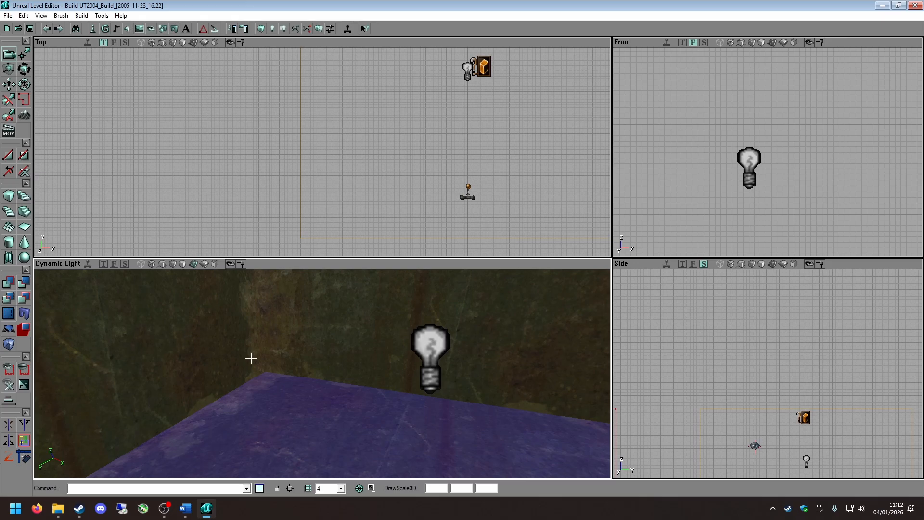
pyautogui.moveTo(249, 359); pyautogui.dragTo(250, 337, button='right')
pyautogui.click(324, 381)
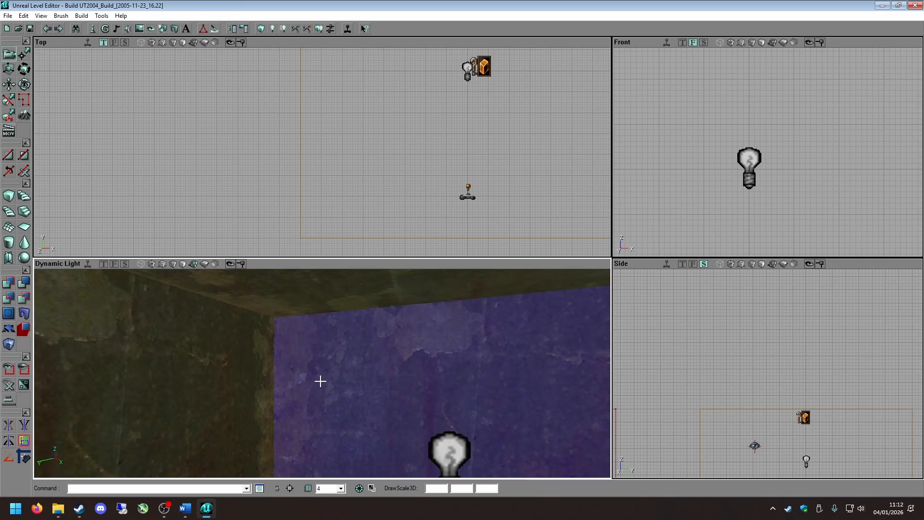
pyautogui.hotkey('shift', 'b')
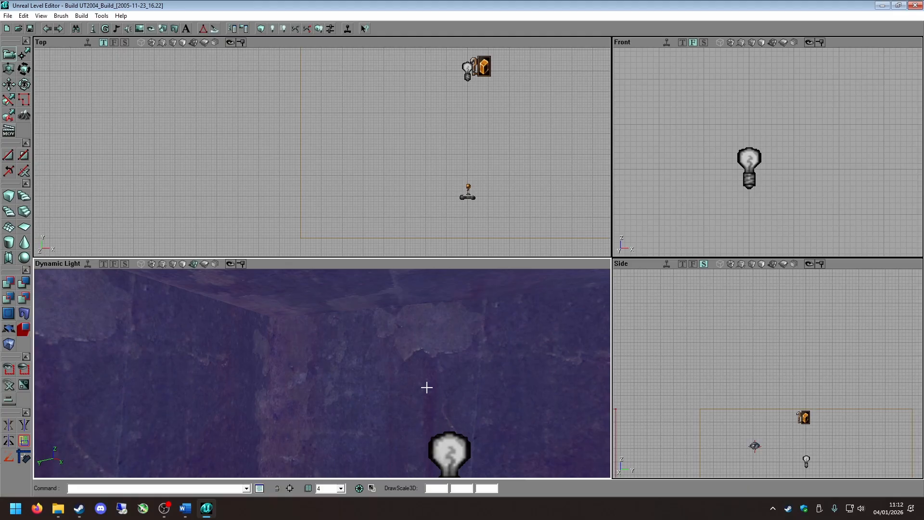
# Check the selected surfaces and select the room's brush by its outline in the Top view.
pyautogui.moveTo(302, 344); pyautogui.dragTo(337, 385)
pyautogui.moveTo(301, 344)
pyautogui.mouseDown(button='right')
pyautogui.moveTo(284, 354)
pyautogui.moveTo(240, 332)
pyautogui.moveTo(270, 356)
pyautogui.moveTo(305, 345)
pyautogui.mouseUp(button='right')
pyautogui.scroll(-4, 328, 142)
pyautogui.click(410, 157)
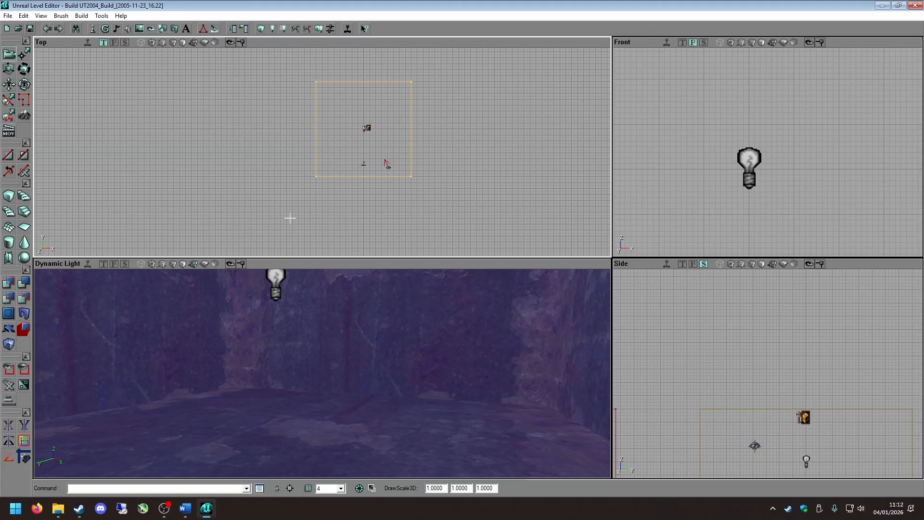
# Reselect all surfaces of the room's brush from one wall and open their surface properties.
pyautogui.moveTo(360, 368); pyautogui.dragTo(353, 322)
pyautogui.click(311, 397)
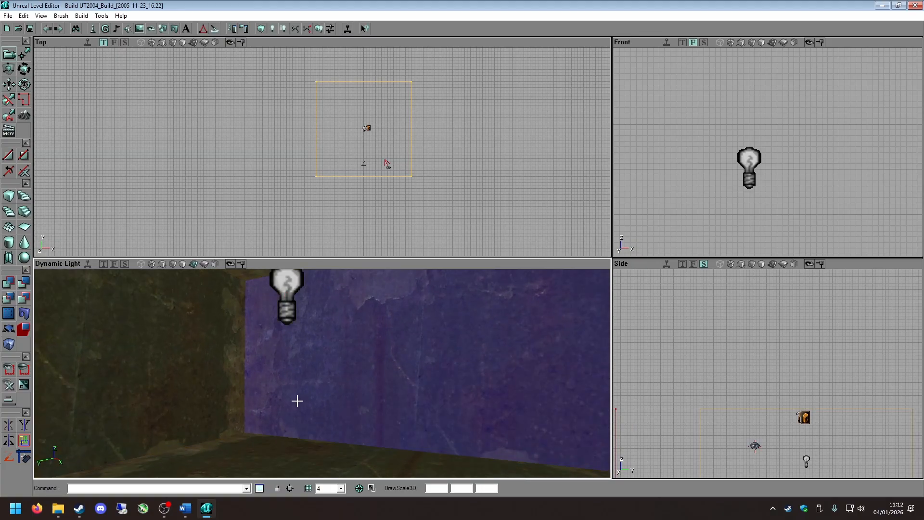
pyautogui.hotkey('shift', 'b')
pyautogui.rightClick(390, 352)
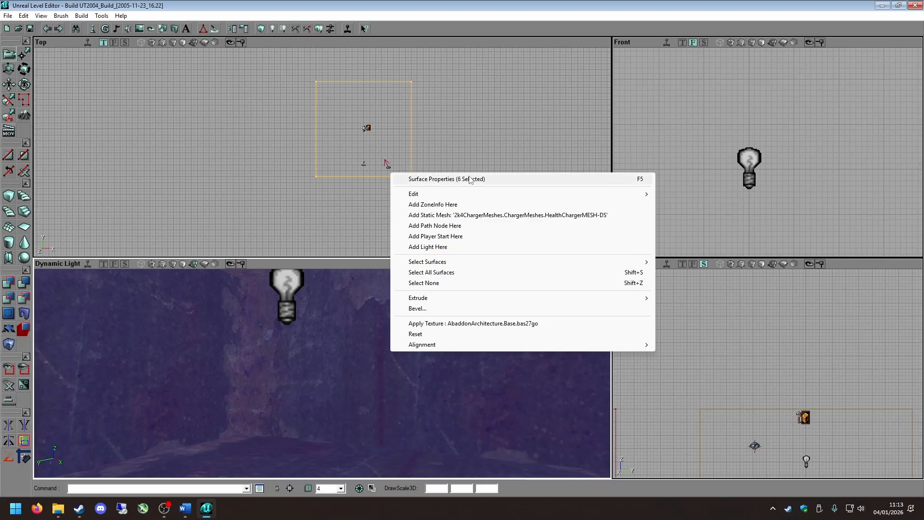
pyautogui.click(450, 182)
pyautogui.moveTo(615, 29); pyautogui.dragTo(605, 115)
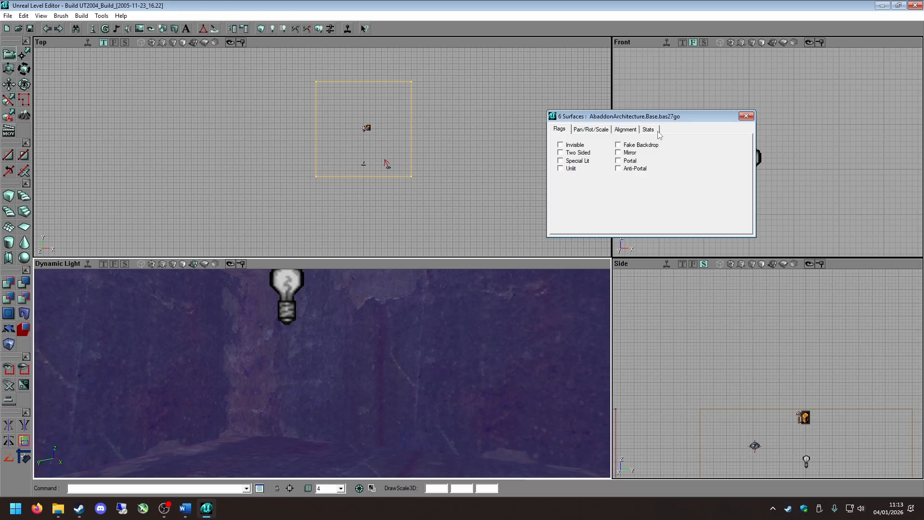
# Pan the texture of the six selected surfaces by 64 along V and align it with the Box option.
pyautogui.click(590, 131)
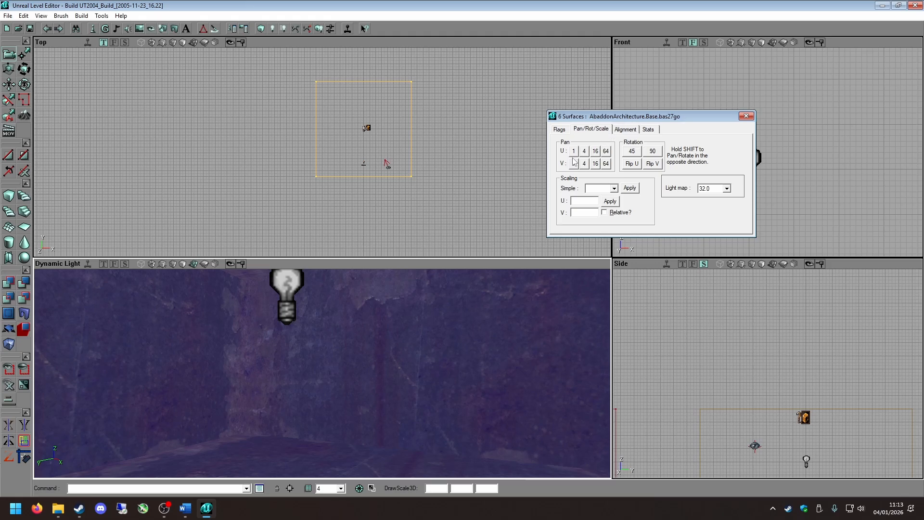
pyautogui.click(607, 164)
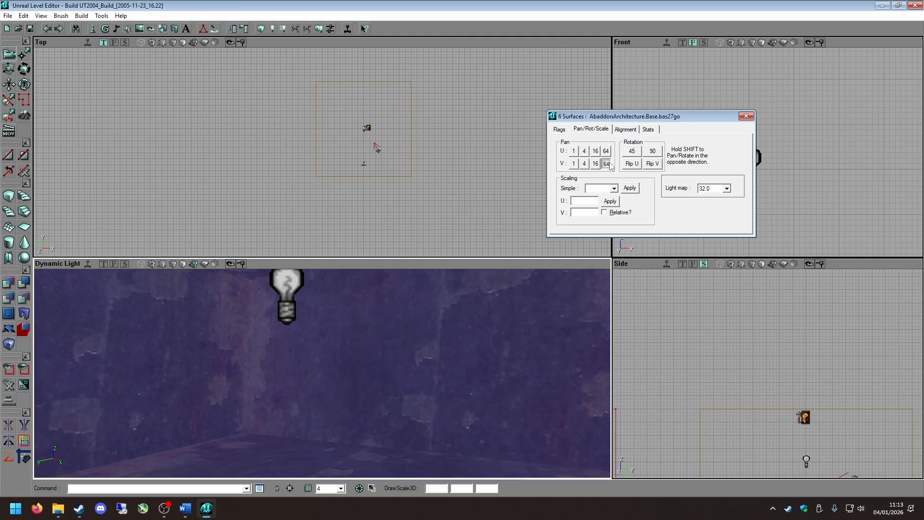
pyautogui.click(625, 129)
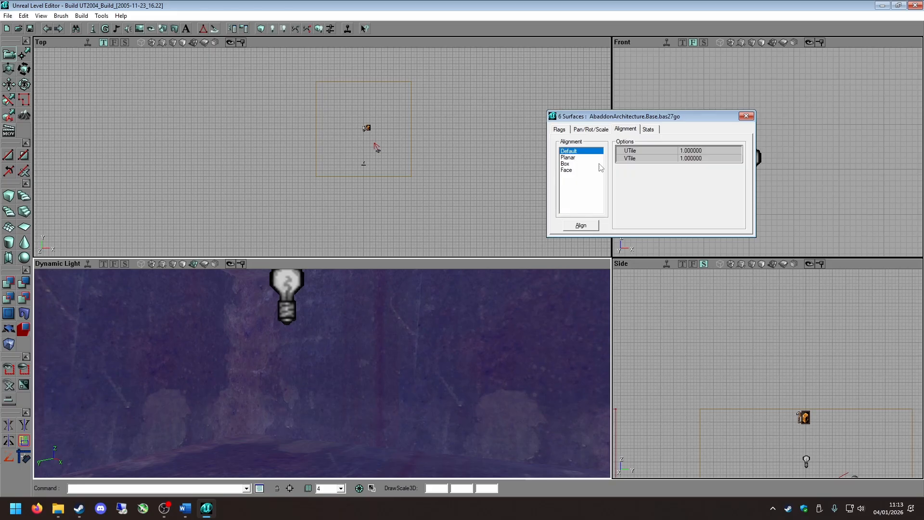
pyautogui.click(566, 163)
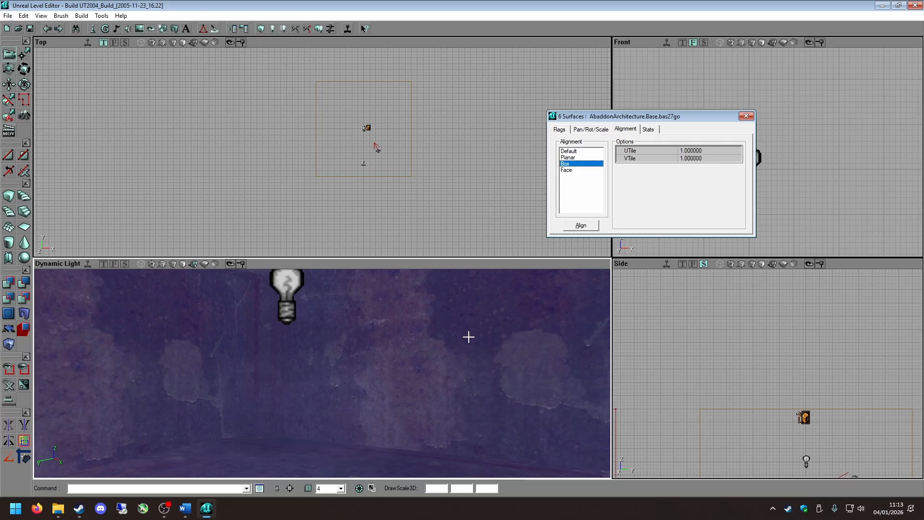
# Clear the surface selection, inspect the aligned textures, and reselect all surfaces of the room's brush from a wall.
pyautogui.hotkey('shift', 'n')
pyautogui.moveTo(418, 353)
pyautogui.mouseDown(button='right')
pyautogui.moveTo(390, 313)
pyautogui.moveTo(409, 275)
pyautogui.moveTo(443, 337)
pyautogui.moveTo(419, 339)
pyautogui.mouseUp(button='right')
pyautogui.moveTo(419, 339)
pyautogui.mouseDown()
pyautogui.moveTo(404, 375)
pyautogui.moveTo(409, 333)
pyautogui.mouseUp()
pyautogui.moveTo(409, 332); pyautogui.dragTo(454, 364, button='right')
pyautogui.click(192, 387)
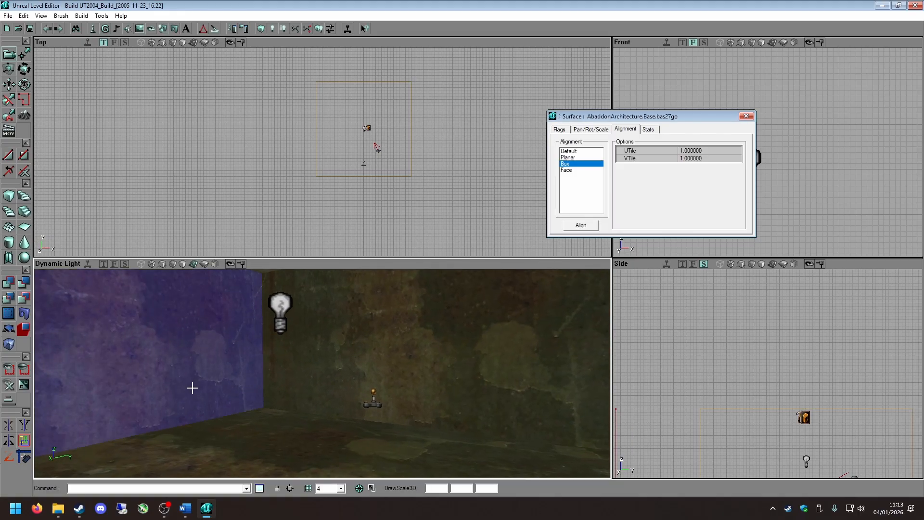
pyautogui.hotkey('shift', 'b')
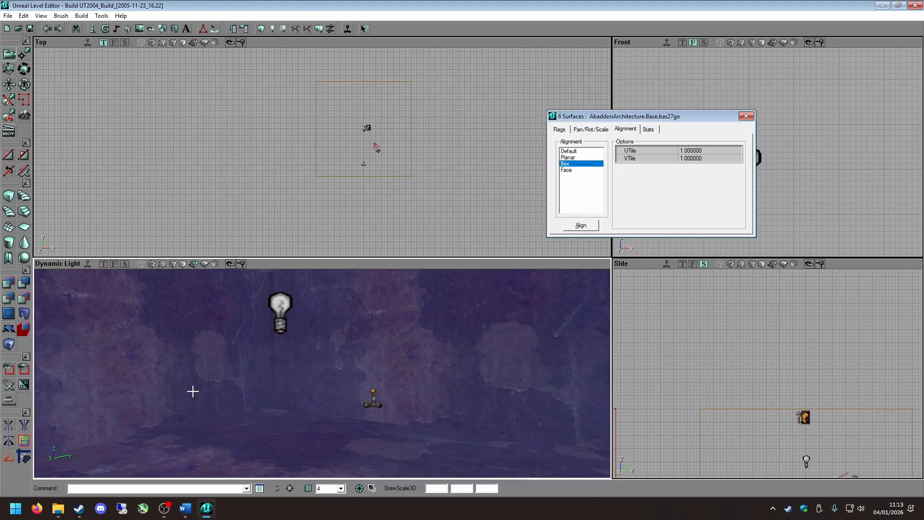
# Rotate the texture on all six room surfaces in 90 and 45 degree increments, and clear the surface selection.
pyautogui.click(603, 130)
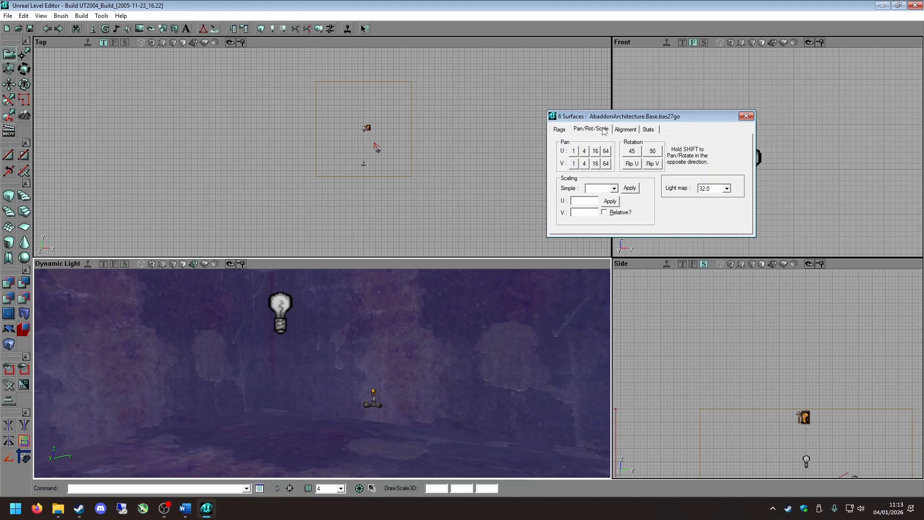
pyautogui.click(653, 153)
pyautogui.moveTo(446, 345)
pyautogui.mouseDown(button='right')
pyautogui.moveTo(439, 284)
pyautogui.moveTo(450, 332)
pyautogui.moveTo(510, 313)
pyautogui.moveTo(440, 347)
pyautogui.mouseUp(button='right')
pyautogui.click(653, 152)
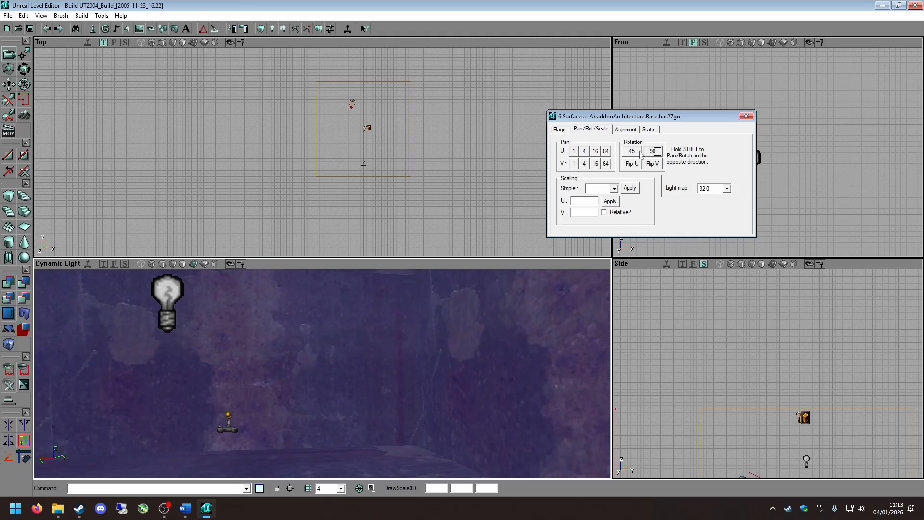
pyautogui.click(632, 152)
pyautogui.click(633, 152)
pyautogui.click(632, 152)
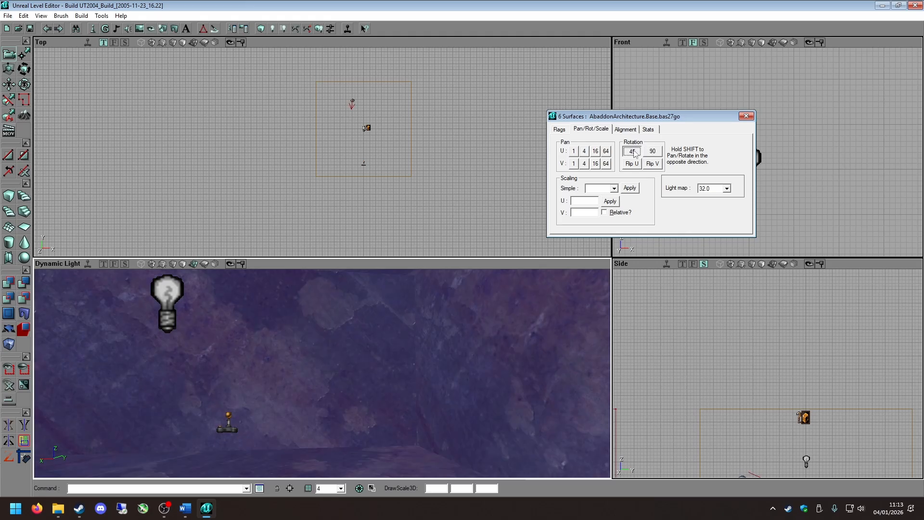
pyautogui.click(634, 152)
pyautogui.click(634, 153)
pyautogui.click(634, 154)
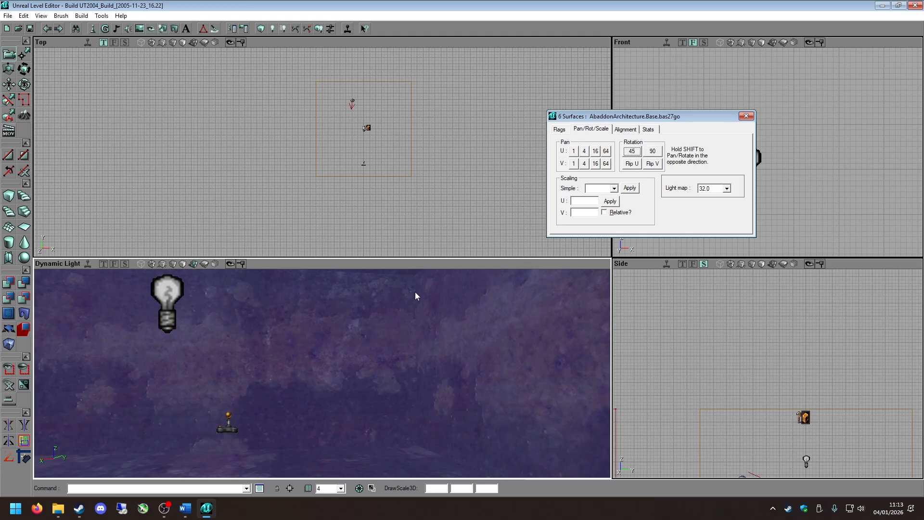
pyautogui.click(324, 392)
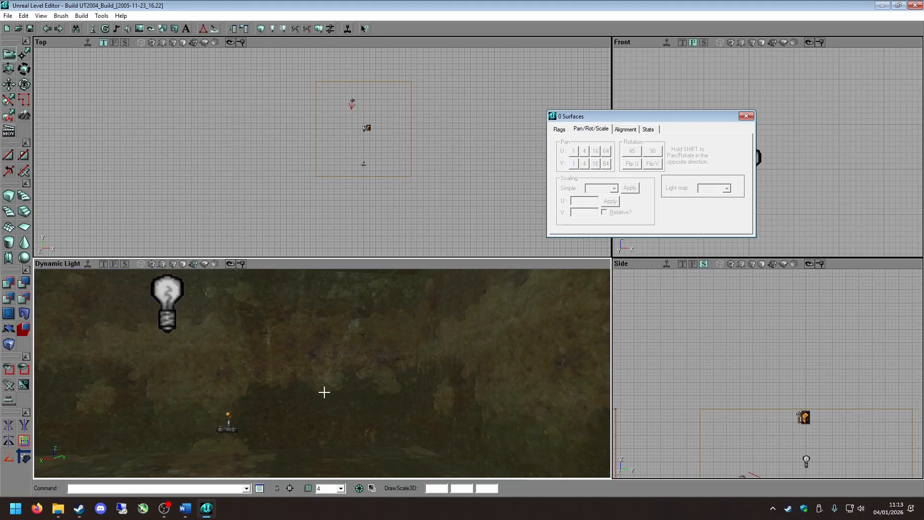
# Select the room's floor and ceiling together and rotate their texture by 90 degrees.
pyautogui.moveTo(324, 392); pyautogui.dragTo(281, 387, button='right')
pyautogui.click(262, 335)
pyautogui.keyDown('ctrl'); pyautogui.click(306, 370); pyautogui.keyUp('ctrl')
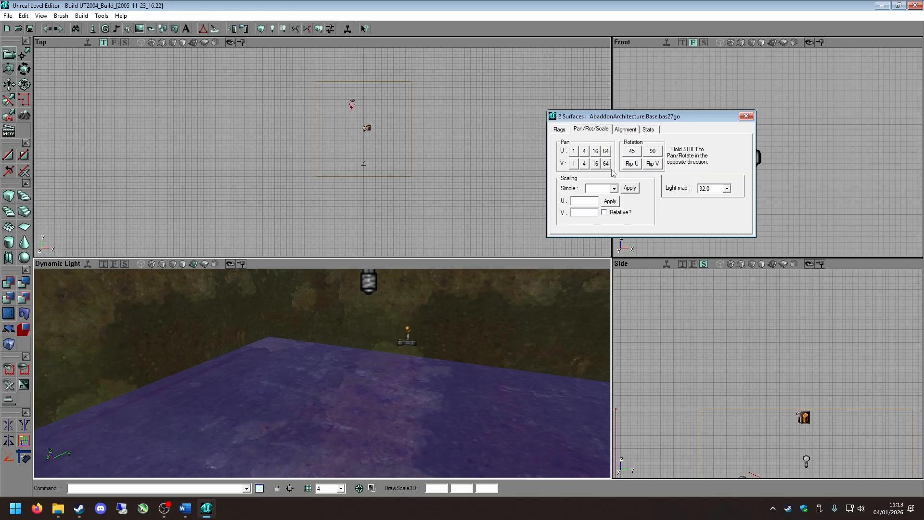
pyautogui.click(660, 152)
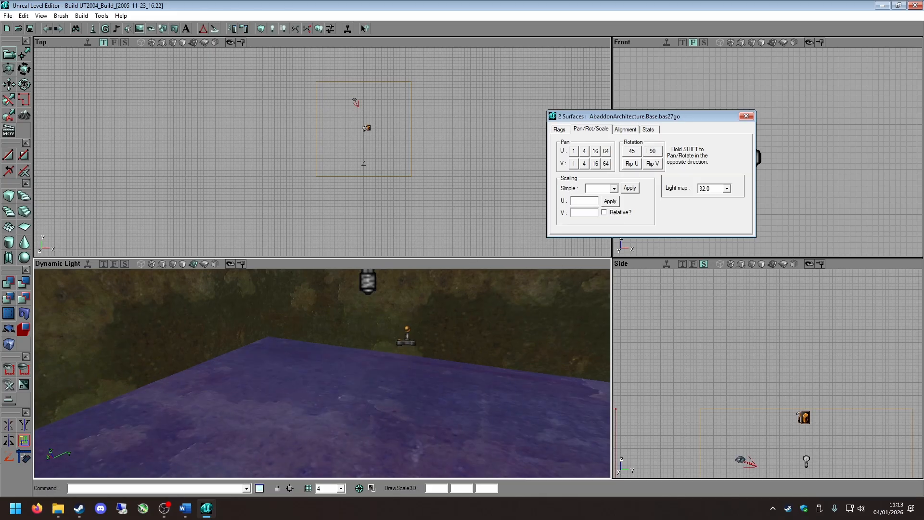
pyautogui.hotkey('shift', 'n')
pyautogui.moveTo(446, 390)
pyautogui.mouseDown()
pyautogui.moveTo(462, 426)
pyautogui.moveTo(446, 390)
pyautogui.mouseUp()
pyautogui.click(445, 390)
pyautogui.moveTo(446, 390); pyautogui.dragTo(310, 388, button='right')
pyautogui.keyDown('ctrl'); pyautogui.click(377, 409); pyautogui.keyUp('ctrl')
# Reopen the texture browser and apply the AbaddonArchitecture.Base.bas28go texture to the selected floor and ceiling.
pyautogui.click(139, 29)
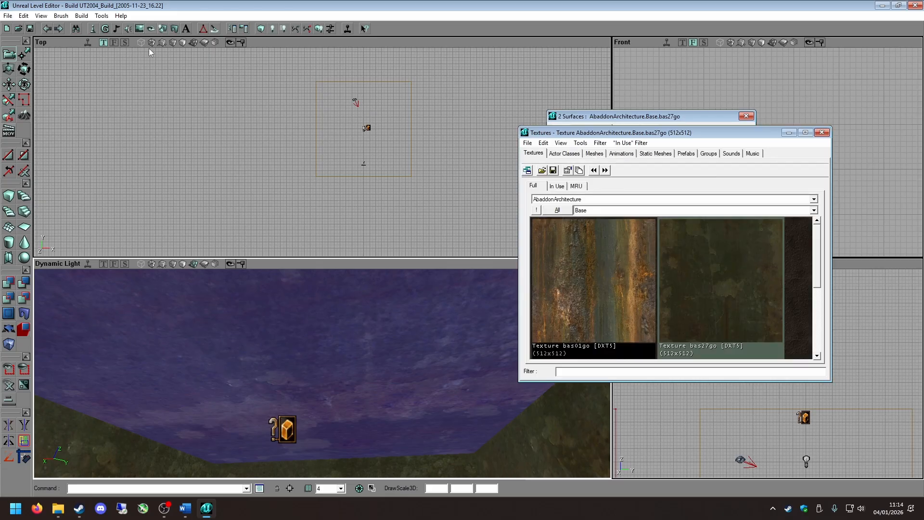
pyautogui.moveTo(619, 132); pyautogui.dragTo(662, 100)
pyautogui.scroll(-5, 757, 250)
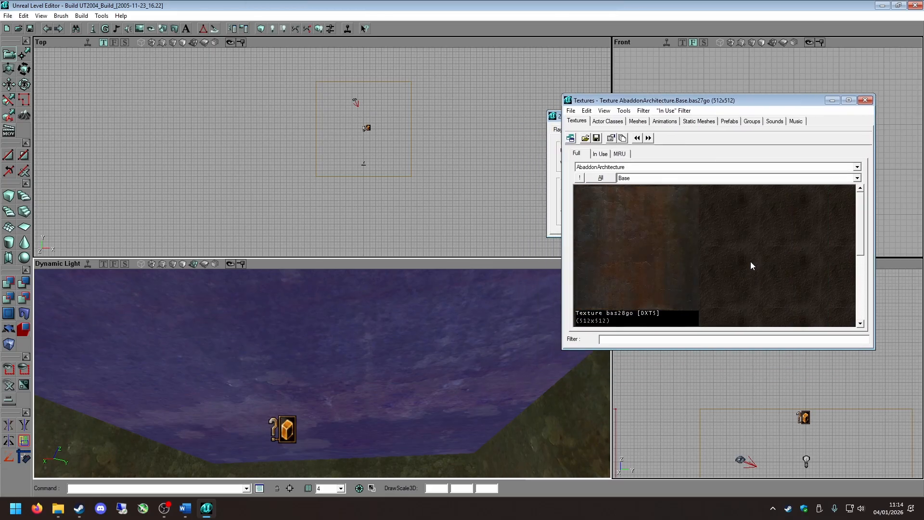
pyautogui.click(626, 232)
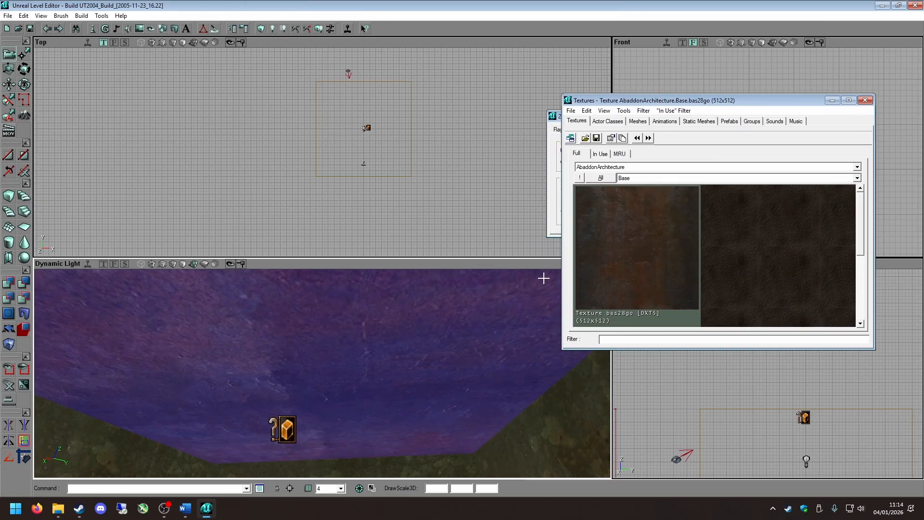
# Deselect the floor and ceiling, select a wall, and undo the last surface change.
pyautogui.click(364, 321)
pyautogui.moveTo(429, 419); pyautogui.dragTo(421, 428, button='right')
pyautogui.moveTo(406, 313); pyautogui.dragTo(118, 391, button='right')
pyautogui.click(336, 386)
pyautogui.hotkey('ctrl', 'z')
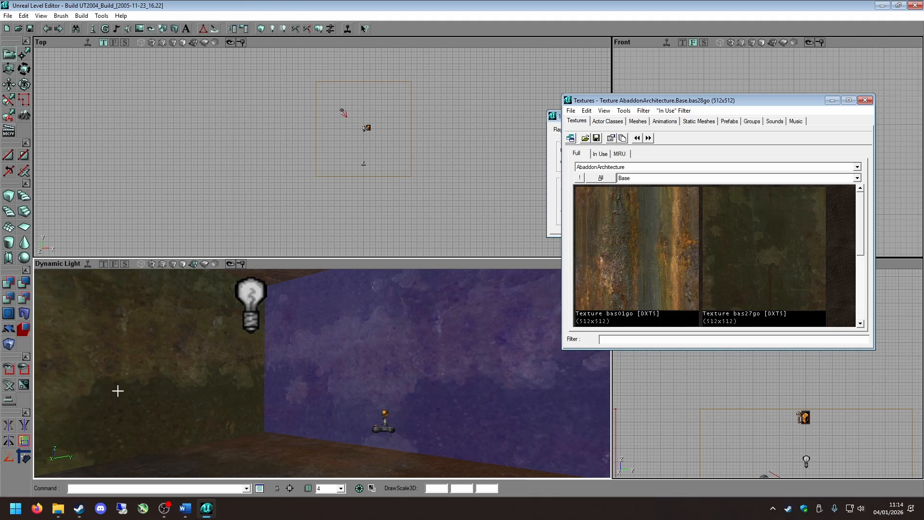
pyautogui.click(49, 31)
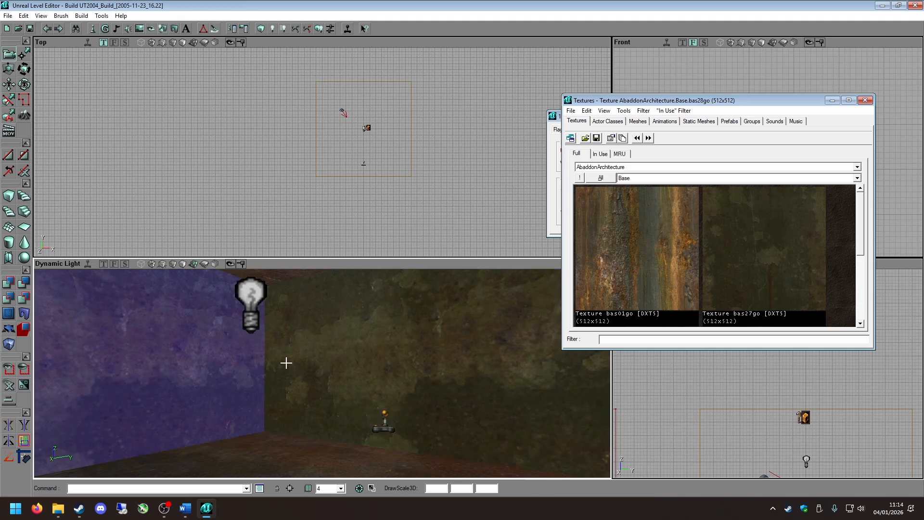
# Try the bas28go texture on individual walls while undoing and redoing the surface changes.
pyautogui.click(419, 355)
pyautogui.moveTo(253, 362); pyautogui.dragTo(298, 365, button='right')
pyautogui.keyDown('alt'); pyautogui.click(230, 371); pyautogui.keyUp('alt')
pyautogui.hotkey('ctrl', 'z')
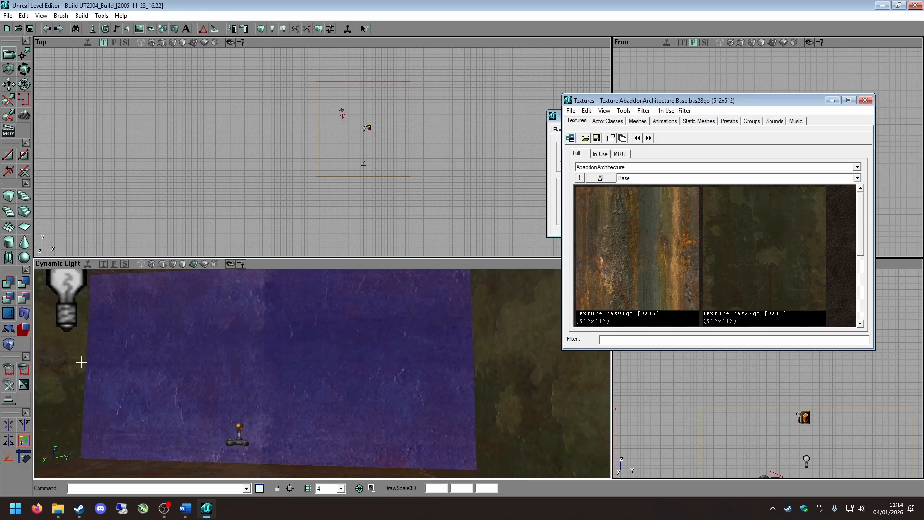
pyautogui.hotkey('ctrl', 'y')
pyautogui.moveTo(80, 362); pyautogui.dragTo(53, 362, button='right')
pyautogui.click(84, 363)
pyautogui.hotkey('ctrl', 'z')
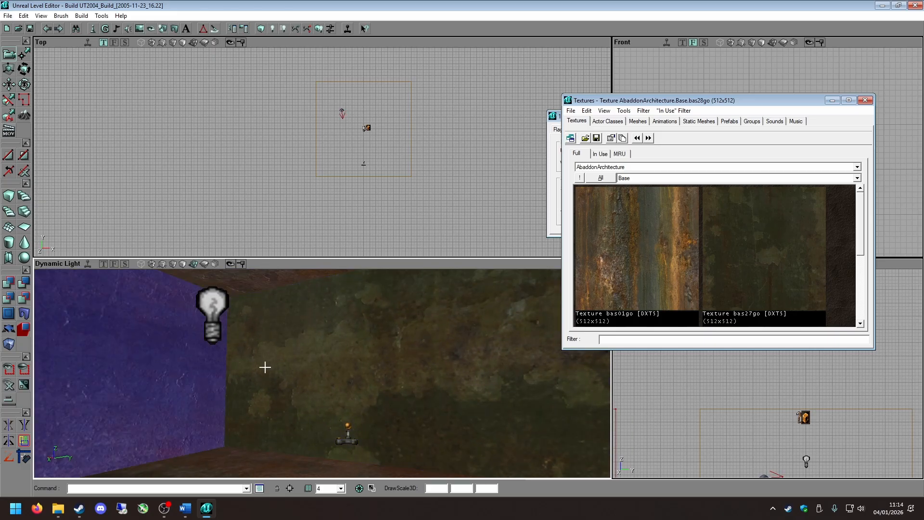
# Redo the last surface change and close the texture browser and the surface properties.
pyautogui.hotkey('ctrl', 'y')
pyautogui.click(865, 101)
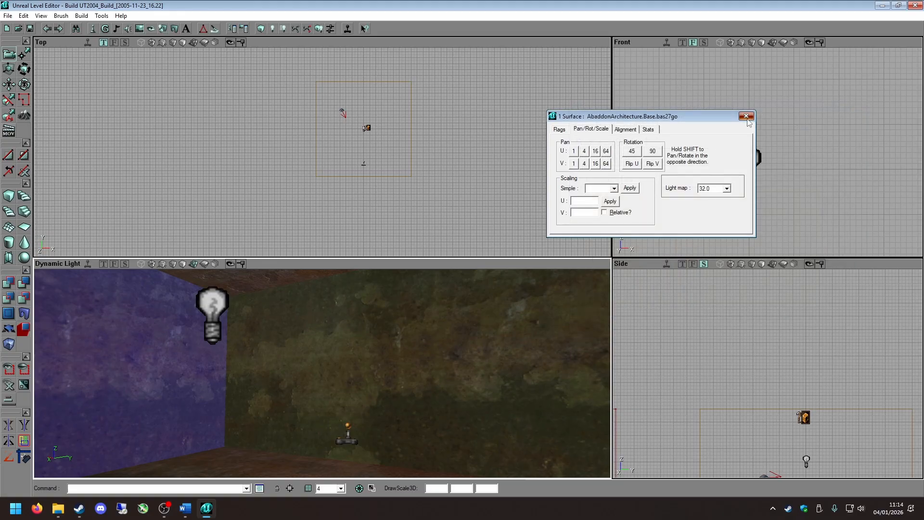
pyautogui.click(748, 117)
# Toggle the selection of the two adjoining walls while undoing the recent surface changes, ending with both walls deselected.
pyautogui.click(102, 393)
pyautogui.click(231, 388)
pyautogui.hotkey('ctrl', 'z')
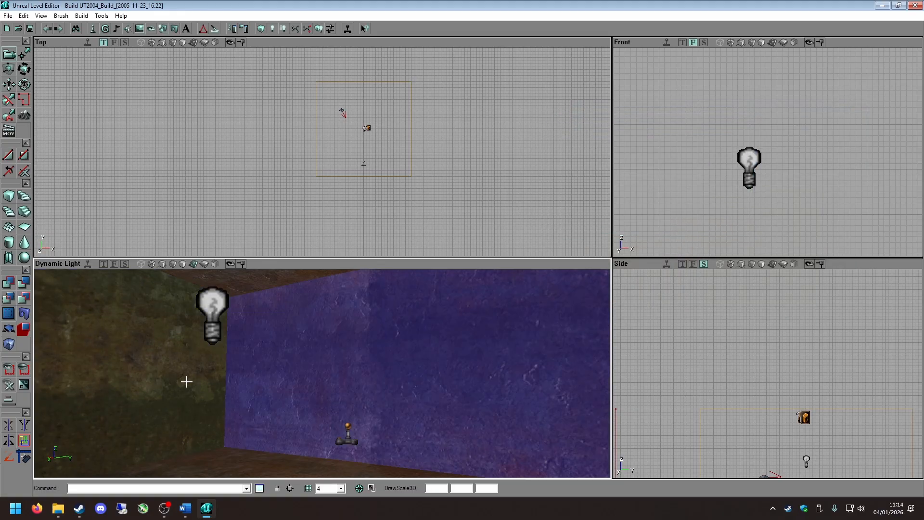
pyautogui.click(187, 381)
pyautogui.keyDown('ctrl'); pyautogui.click(284, 373); pyautogui.keyUp('ctrl')
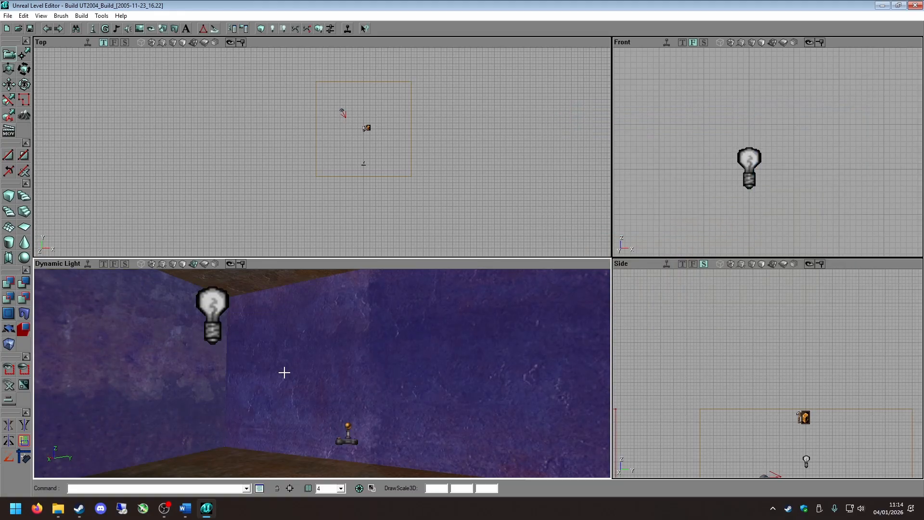
pyautogui.hotkey('ctrl', 'z')
pyautogui.hotkey('ctrl', 'z')
pyautogui.hotkey('ctrl', 'z')
pyautogui.rightClick(281, 378)
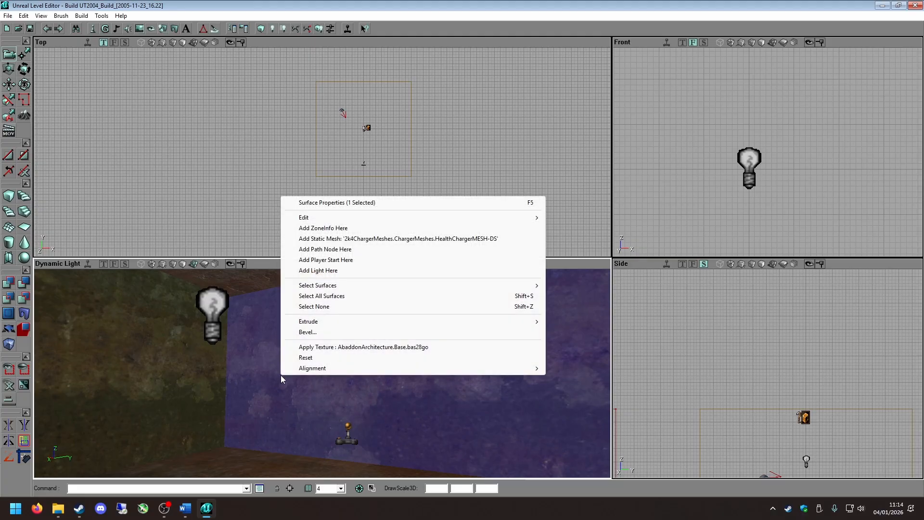
pyautogui.click(280, 375)
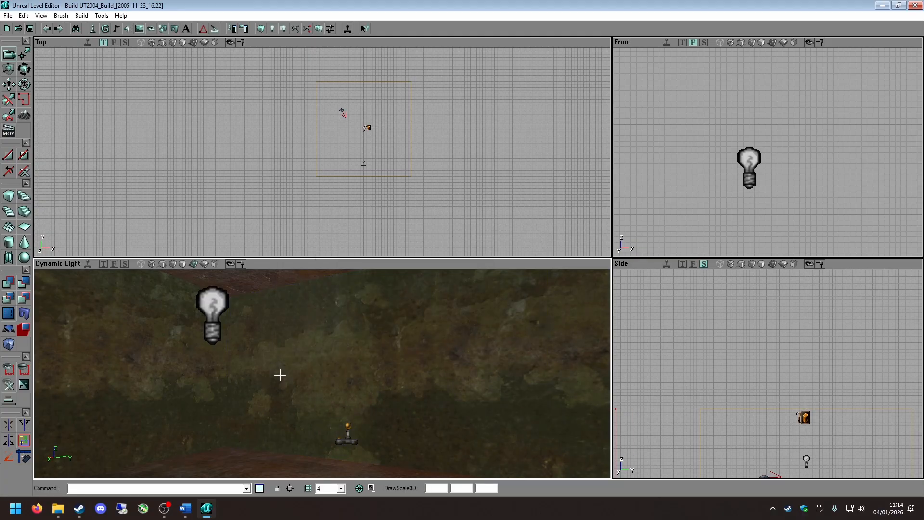
pyautogui.click(212, 376)
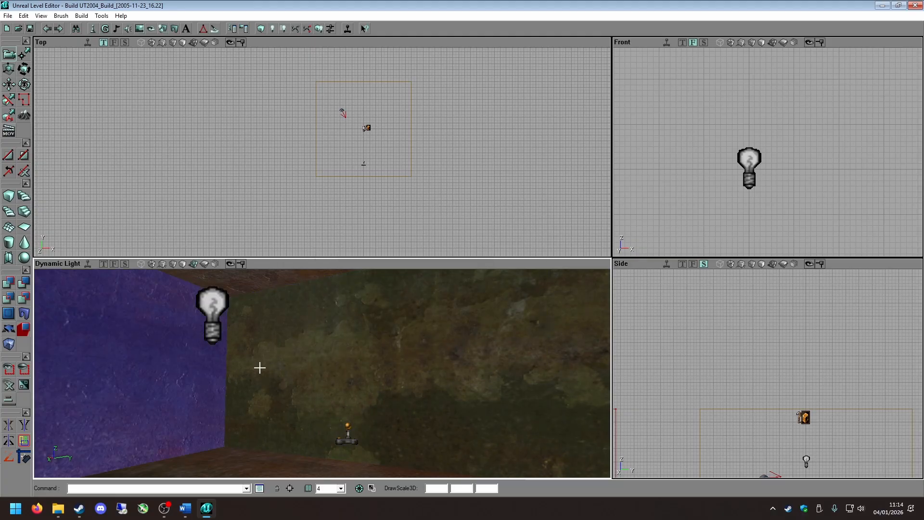
pyautogui.click(181, 373)
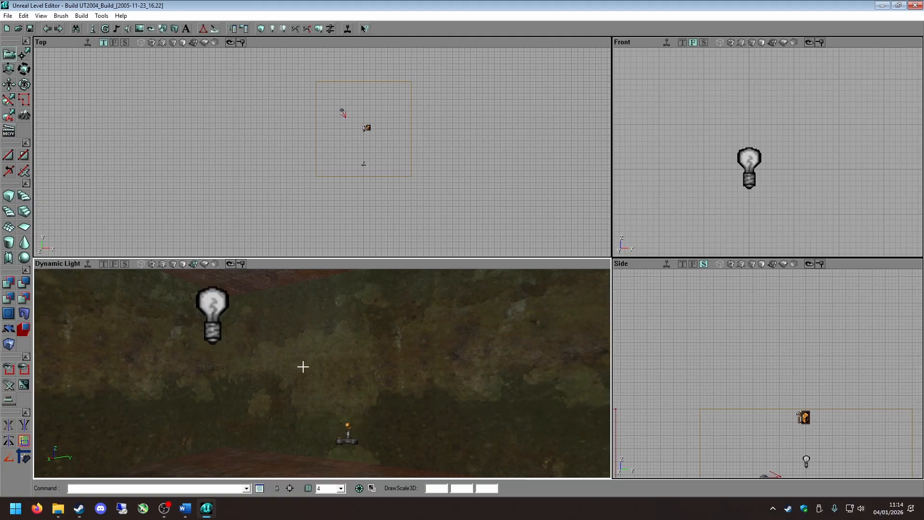
# Select all four walls of the room and open their shared surface properties, placed clear of the 3D view.
pyautogui.click(273, 368)
pyautogui.keyDown('ctrl'); pyautogui.click(160, 369); pyautogui.keyUp('ctrl')
pyautogui.moveTo(333, 355); pyautogui.dragTo(165, 348, button='right')
pyautogui.rightClick(188, 350)
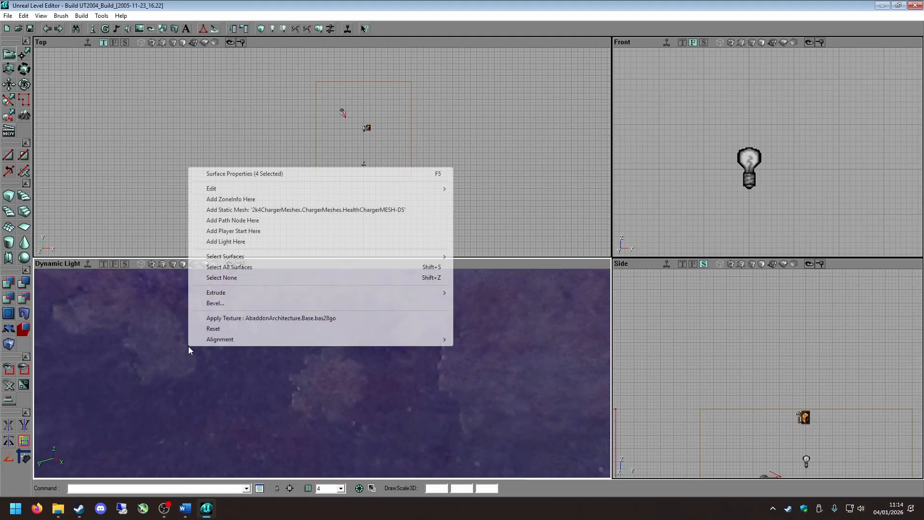
pyautogui.click(292, 173)
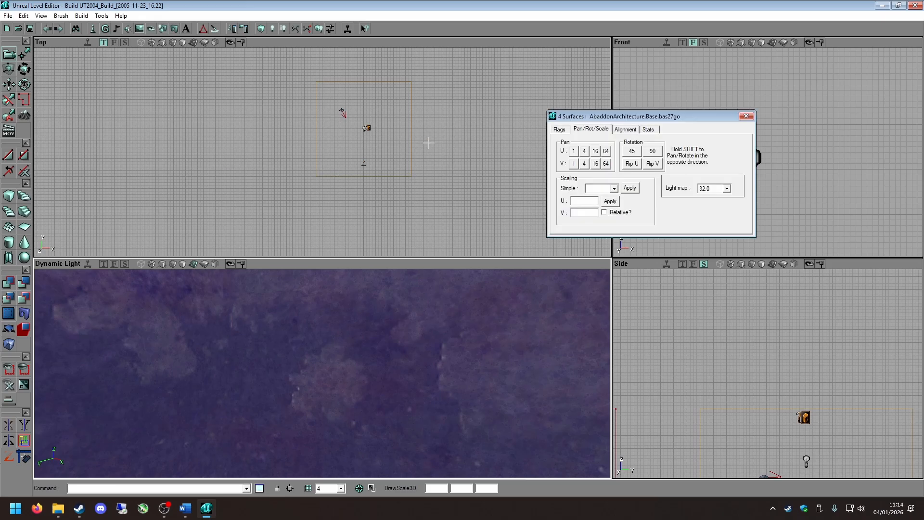
pyautogui.moveTo(617, 117); pyautogui.dragTo(713, 89)
# Pan the four walls' texture along U and V in increments of 64 and 16.
pyautogui.moveTo(392, 361); pyautogui.dragTo(337, 359, button='right')
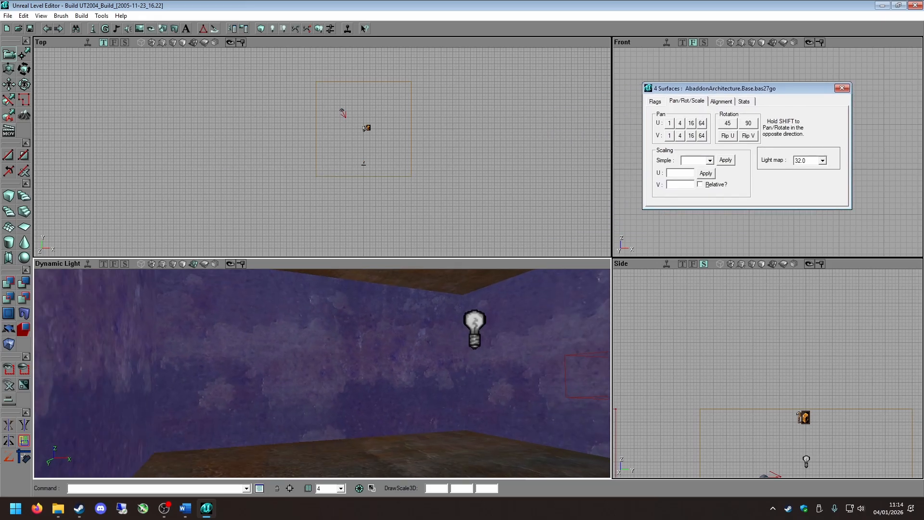
pyautogui.moveTo(337, 359); pyautogui.dragTo(347, 348)
pyautogui.click(702, 136)
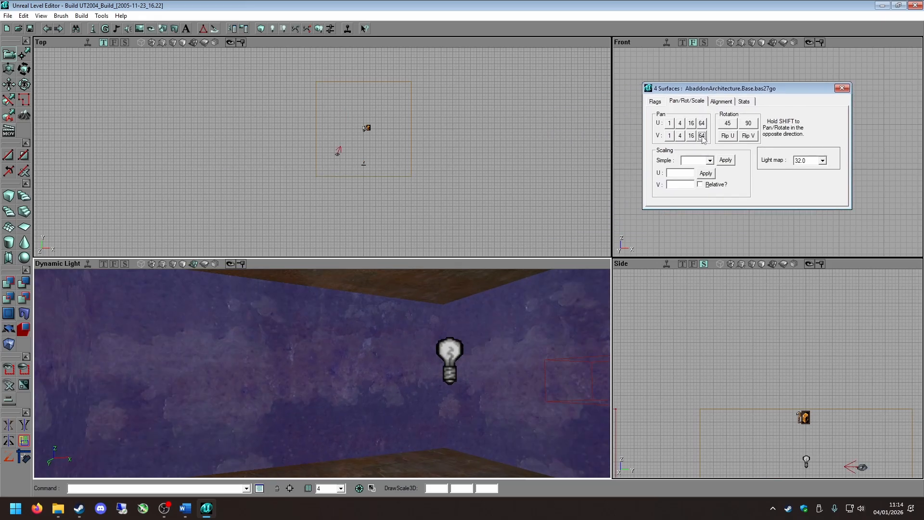
pyautogui.click(702, 123)
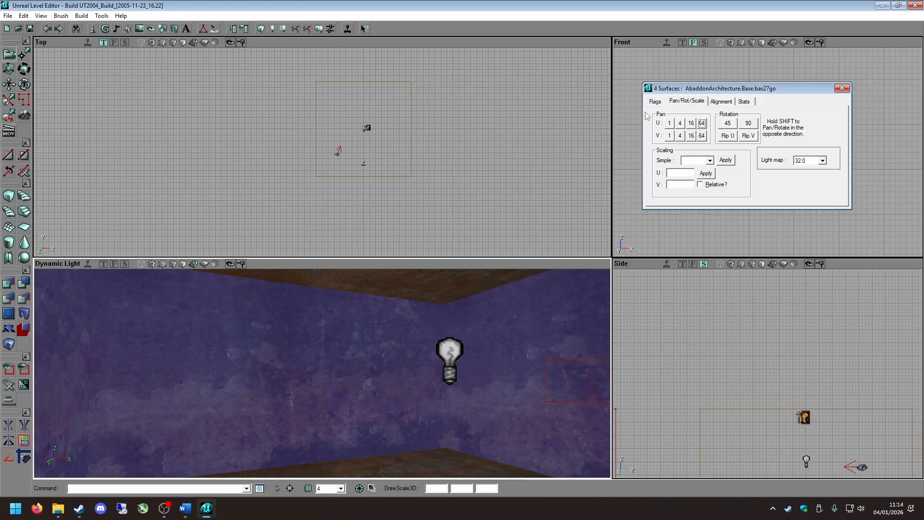
pyautogui.click(691, 136)
pyautogui.click(692, 123)
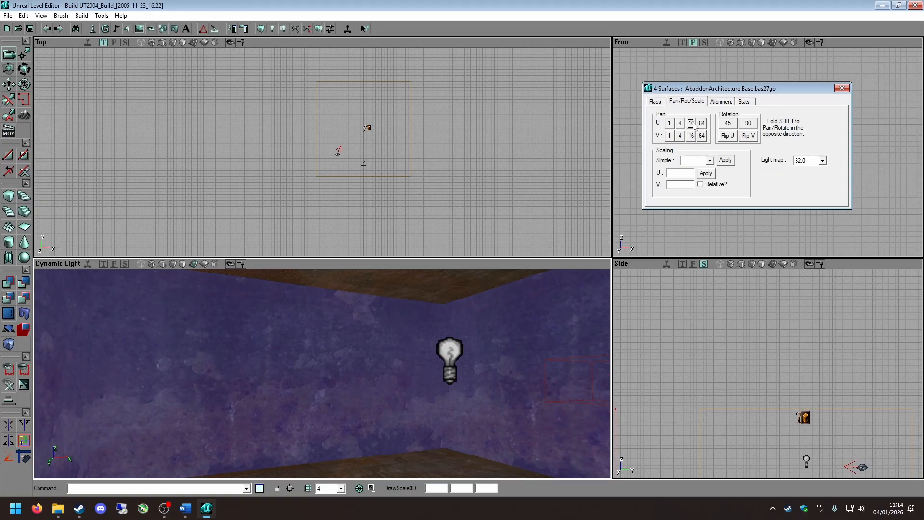
pyautogui.click(693, 125)
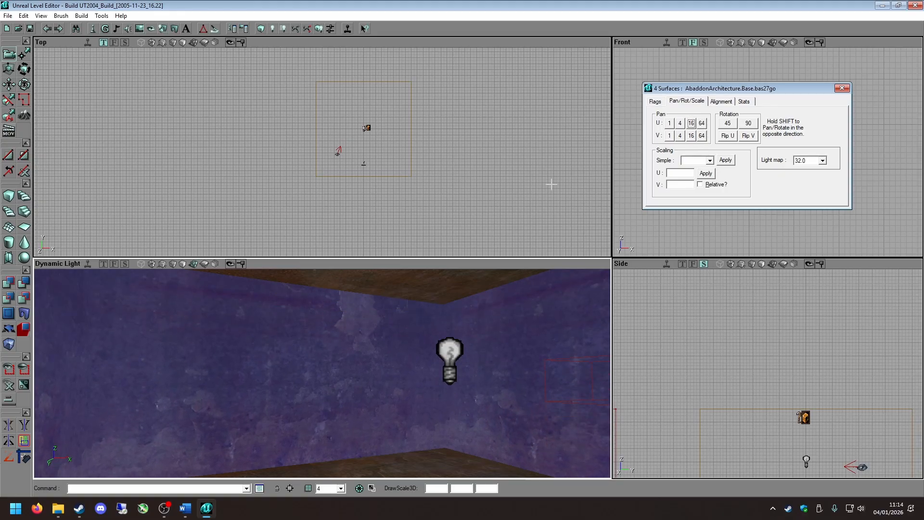
# Deselect the four walls and close the surface properties.
pyautogui.click(282, 298)
pyautogui.moveTo(281, 326); pyautogui.dragTo(356, 356, button='right')
pyautogui.moveTo(270, 311)
pyautogui.mouseDown(button='right')
pyautogui.moveTo(308, 312)
pyautogui.moveTo(289, 308)
pyautogui.moveTo(279, 337)
pyautogui.moveTo(270, 310)
pyautogui.mouseUp(button='right')
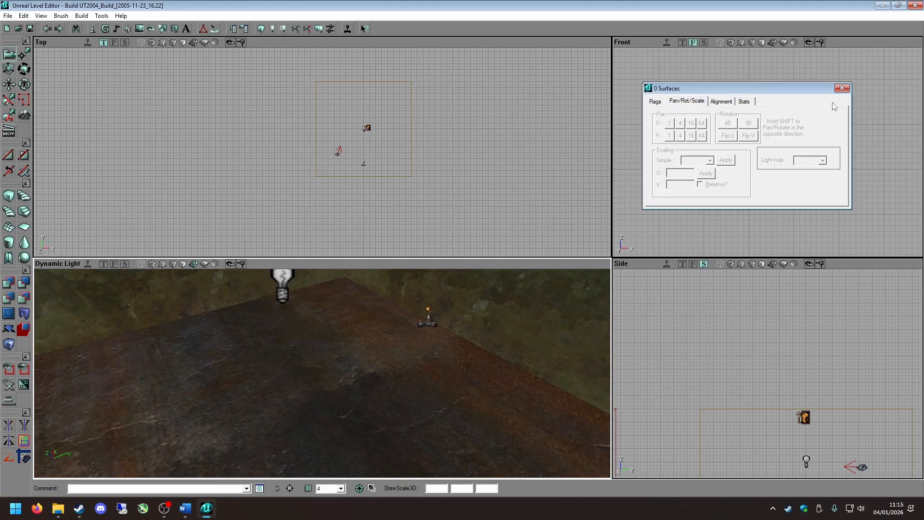
pyautogui.click(842, 88)
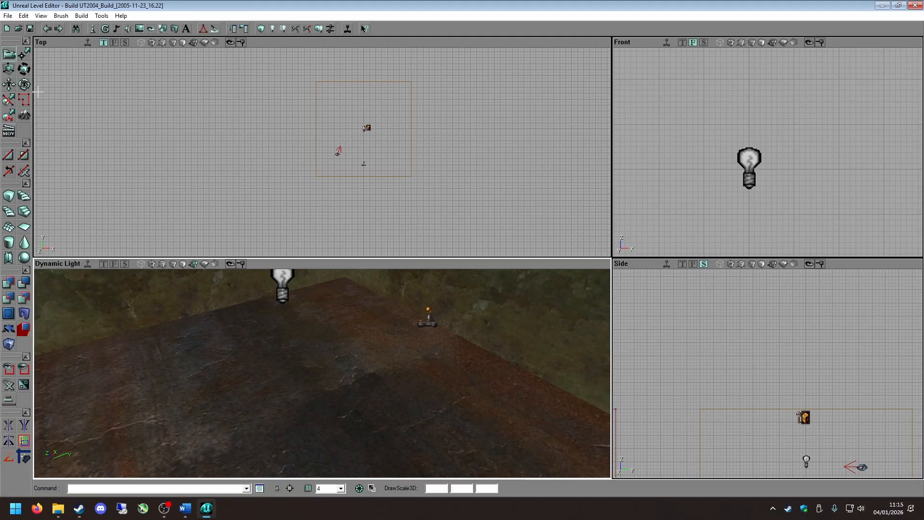
# Select a single wall and rotate its texture freehand with the texture rotate tool.
pyautogui.click(10, 85)
pyautogui.moveTo(296, 342); pyautogui.dragTo(284, 306, button='right')
pyautogui.click(26, 83)
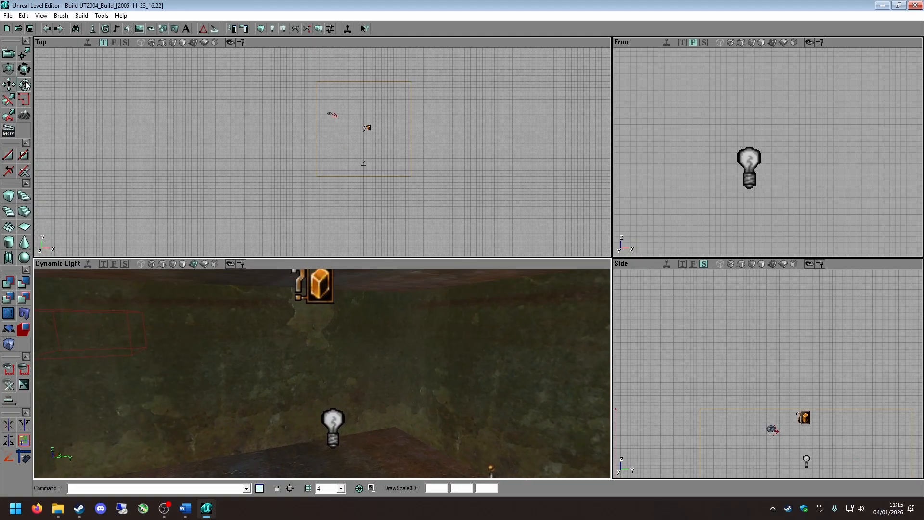
pyautogui.click(302, 351)
pyautogui.keyDown('ctrl'); pyautogui.keyDown('shift'); pyautogui.moveTo(298, 347); pyautogui.dragTo(294, 355, button='right'); pyautogui.keyUp('shift'); pyautogui.keyUp('ctrl')
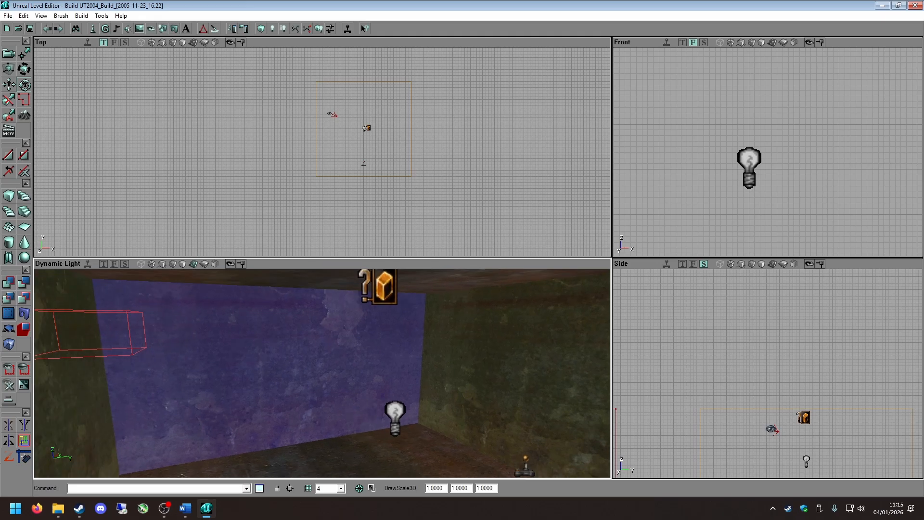
pyautogui.keyDown('ctrl'); pyautogui.moveTo(294, 355); pyautogui.dragTo(172, 387); pyautogui.keyUp('ctrl')
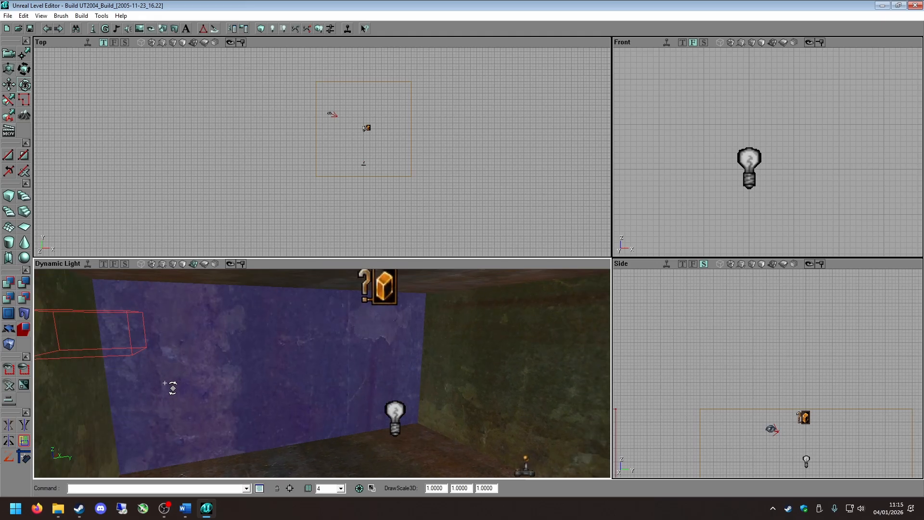
# Shift the selected wall's texture freehand with the texture pan tool.
pyautogui.click(8, 85)
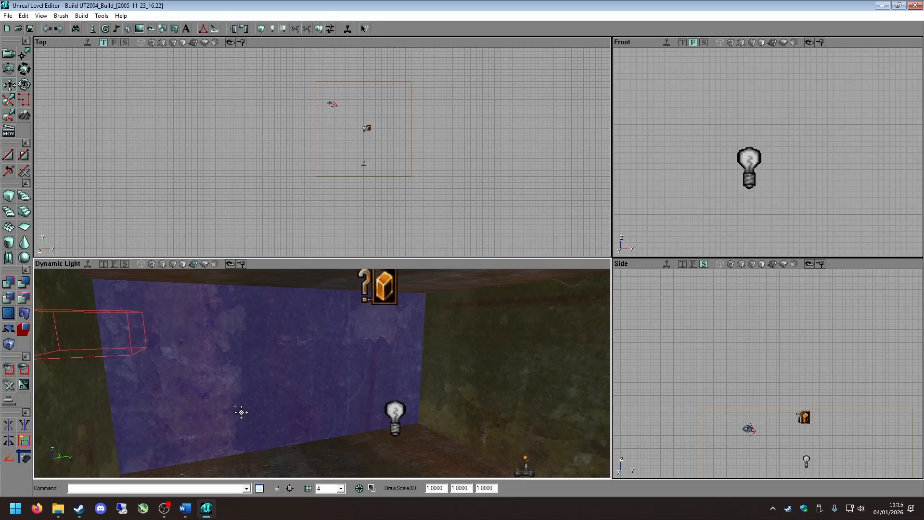
pyautogui.keyDown('ctrl'); pyautogui.moveTo(235, 406); pyautogui.dragTo(242, 406); pyautogui.keyUp('ctrl')
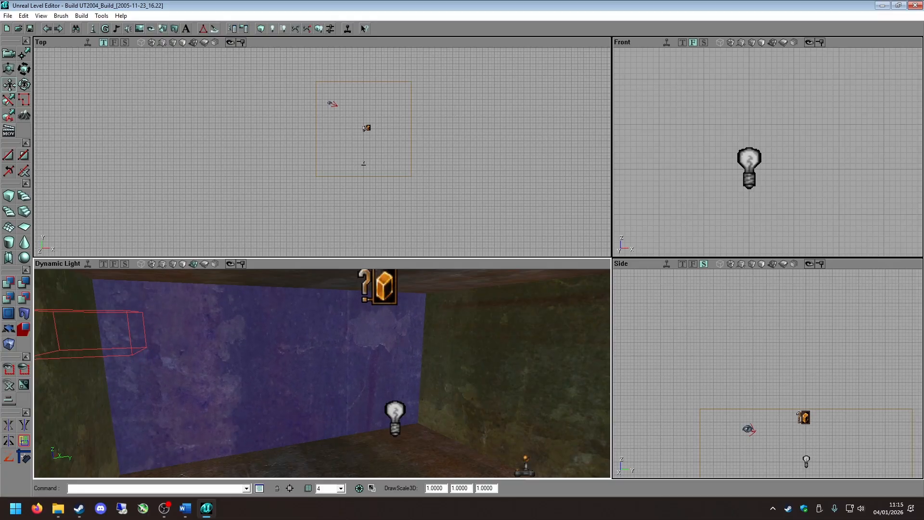
pyautogui.keyDown('ctrl'); pyautogui.moveTo(269, 391); pyautogui.dragTo(266, 425, button='right'); pyautogui.keyUp('ctrl')
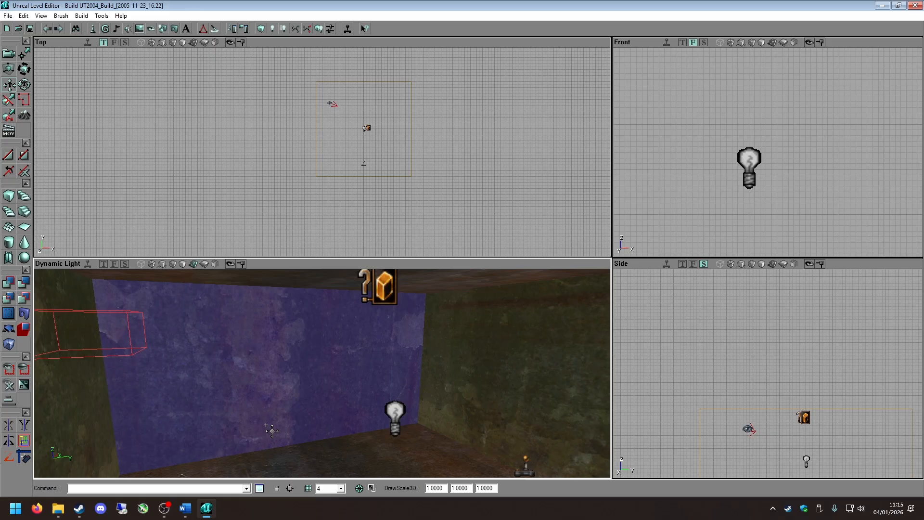
# Undo the freehand texture rotation and pans on the wall, and deselect it.
pyautogui.hotkey('ctrl', 'z')
pyautogui.hotkey('ctrl', 'z')
pyautogui.hotkey('ctrl', 'z')
pyautogui.click(234, 334)
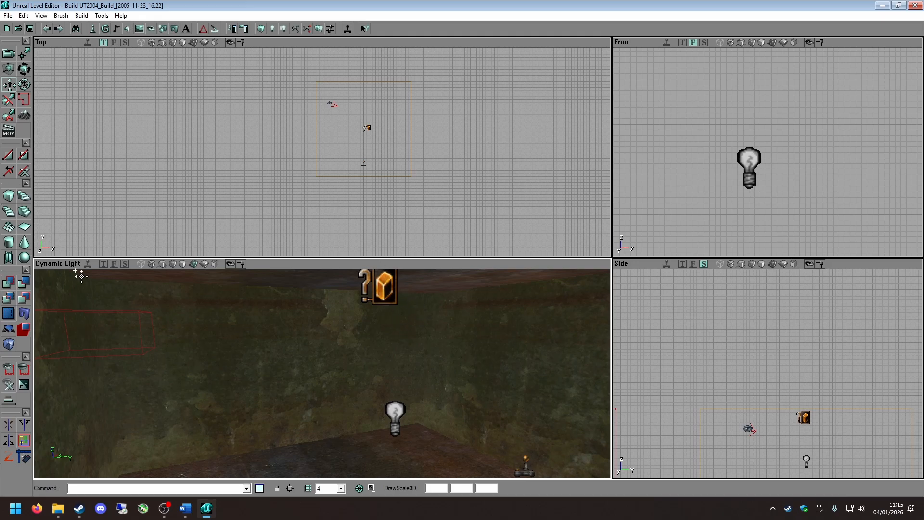
# Move the red builder brush off the blue brush beneath it in the Top view and remove that blue brush.
pyautogui.moveTo(440, 137)
pyautogui.mouseDown()
pyautogui.moveTo(207, 105)
pyautogui.moveTo(161, 119)
pyautogui.mouseUp()
pyautogui.scroll(-6, 441, 137)
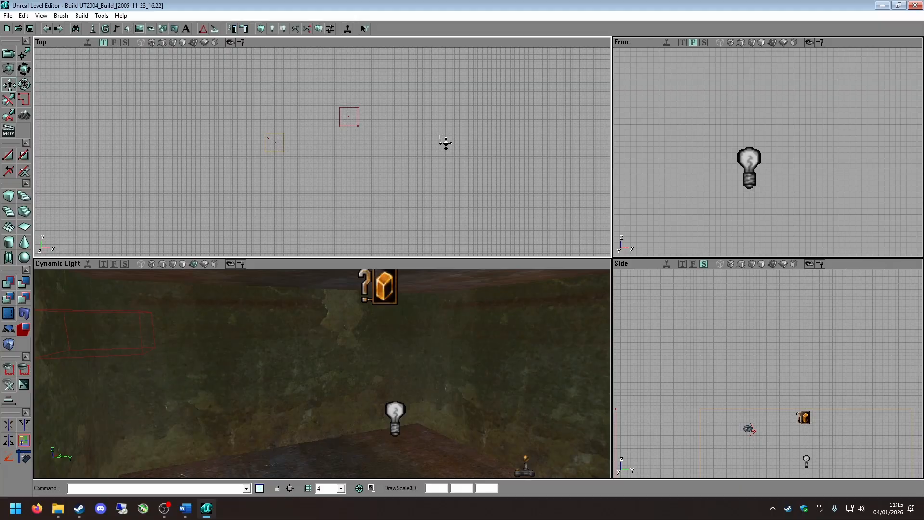
pyautogui.click(359, 132)
pyautogui.keyDown('ctrl'); pyautogui.keyDown('shift'); pyautogui.moveTo(349, 139); pyautogui.dragTo(334, 181); pyautogui.keyUp('shift'); pyautogui.keyUp('ctrl')
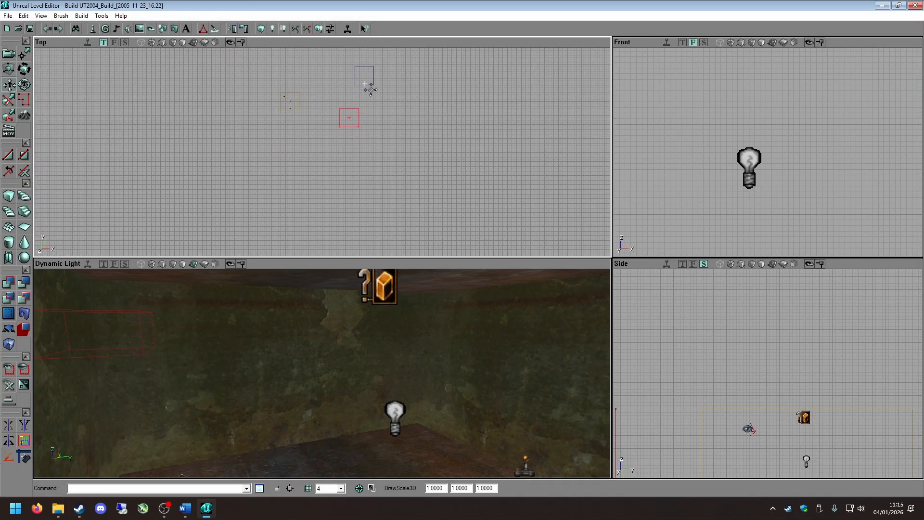
pyautogui.click(371, 89)
pyautogui.click(349, 109)
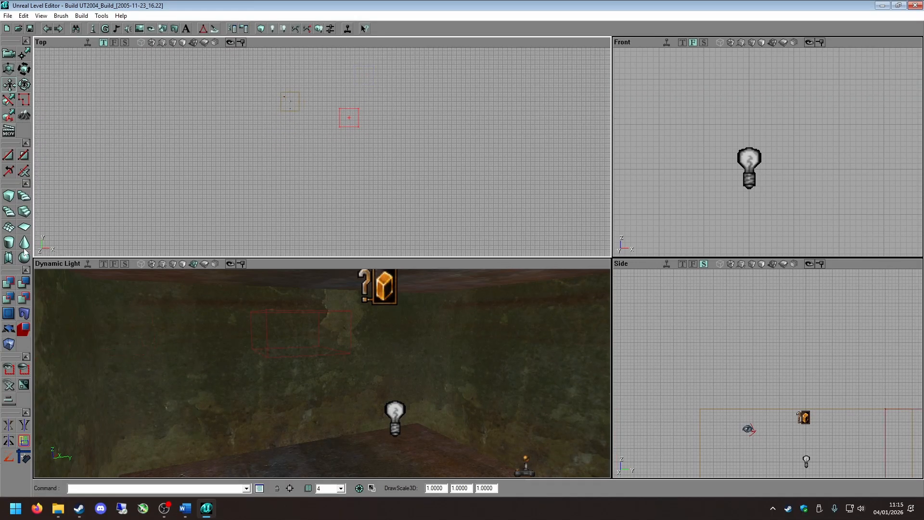
# Subtract a second room at the builder brush's position, look it over and select the brushes there.
pyautogui.click(26, 283)
pyautogui.moveTo(343, 362); pyautogui.dragTo(332, 332)
pyautogui.moveTo(333, 115); pyautogui.dragTo(459, 133)
pyautogui.click(351, 101)
pyautogui.click(358, 117)
# Select the second room's subtracted brush in the Top view and delete it.
pyautogui.click(269, 112)
pyautogui.click(265, 115)
pyautogui.press('Delete')
# Select the original room's brush in the Top view and bring the 3D view back inside the room.
pyautogui.moveTo(265, 115); pyautogui.dragTo(373, 159)
pyautogui.scroll(5, 255, 121)
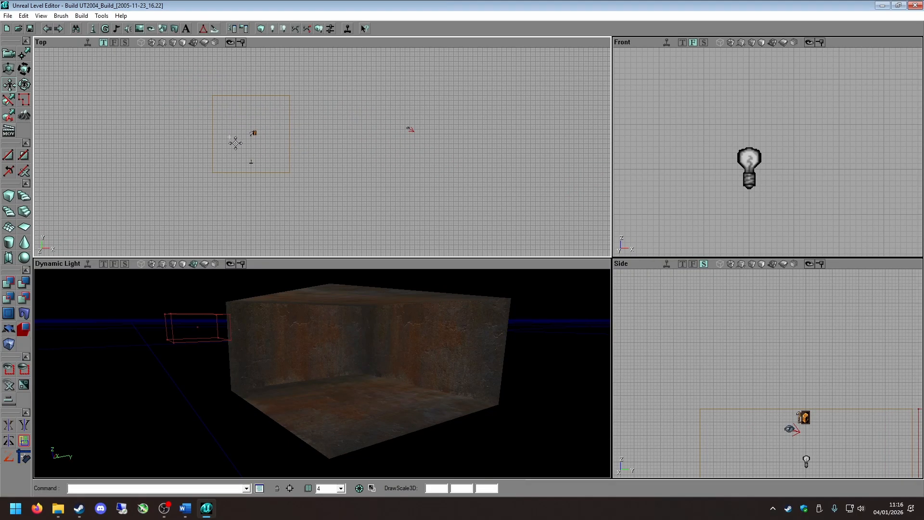
pyautogui.click(252, 102)
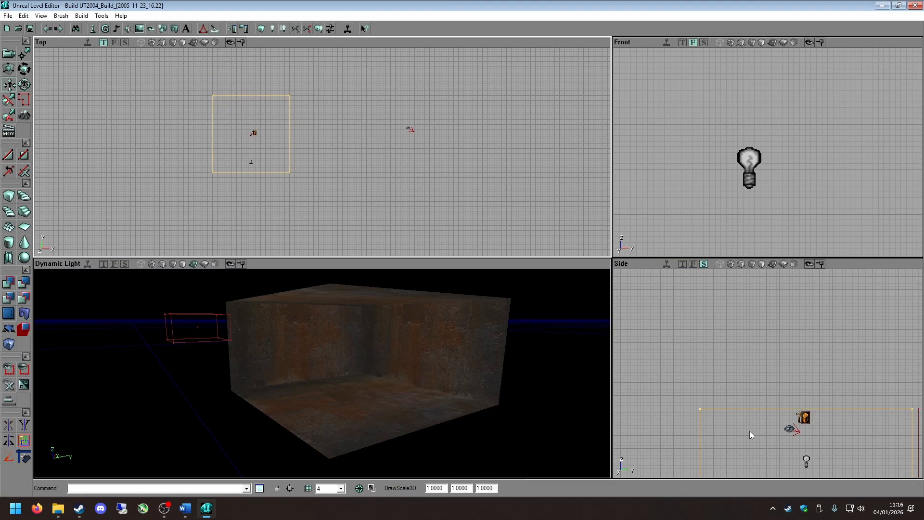
pyautogui.moveTo(422, 341)
pyautogui.mouseDown()
pyautogui.moveTo(457, 340)
pyautogui.moveTo(424, 317)
pyautogui.moveTo(423, 338)
pyautogui.moveTo(455, 313)
pyautogui.mouseUp()
pyautogui.click(445, 313)
pyautogui.click(438, 325)
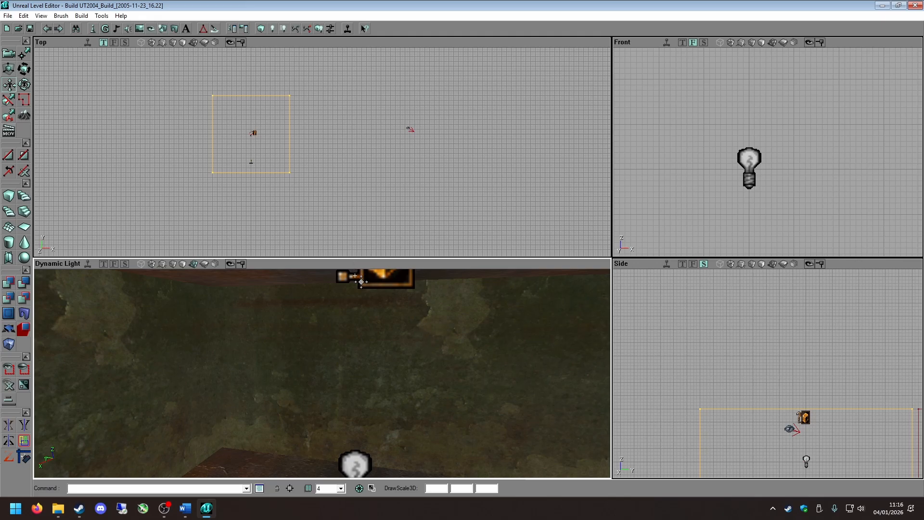
# Pick the AbaddonArchitecture.Base.bas01go texture in the texture browser and close the browser.
pyautogui.click(139, 28)
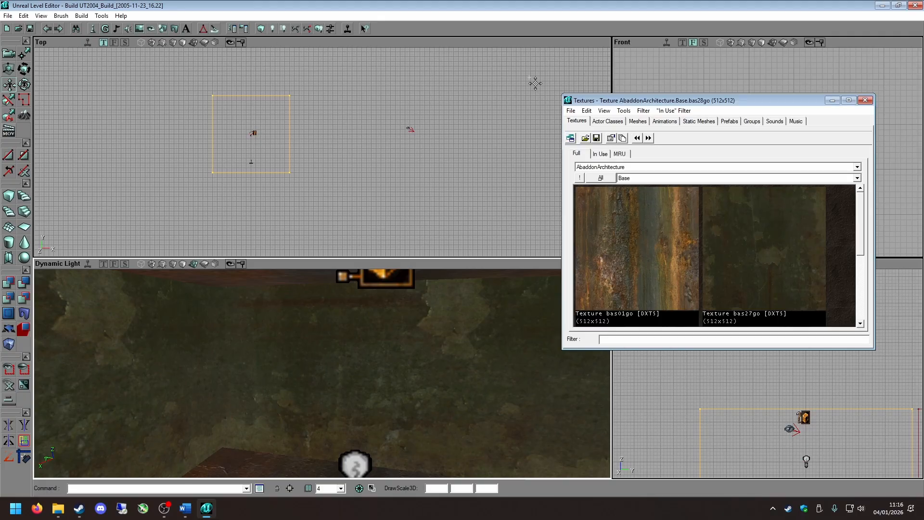
pyautogui.click(634, 208)
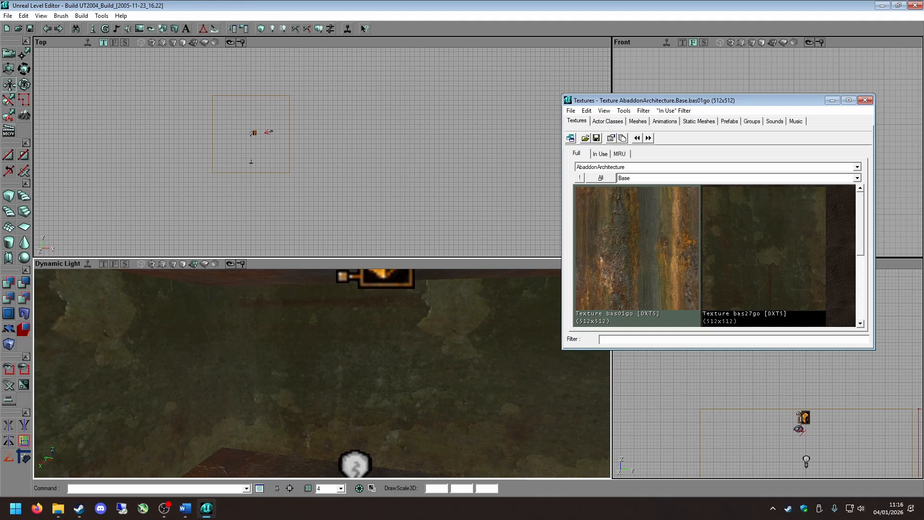
pyautogui.click(865, 100)
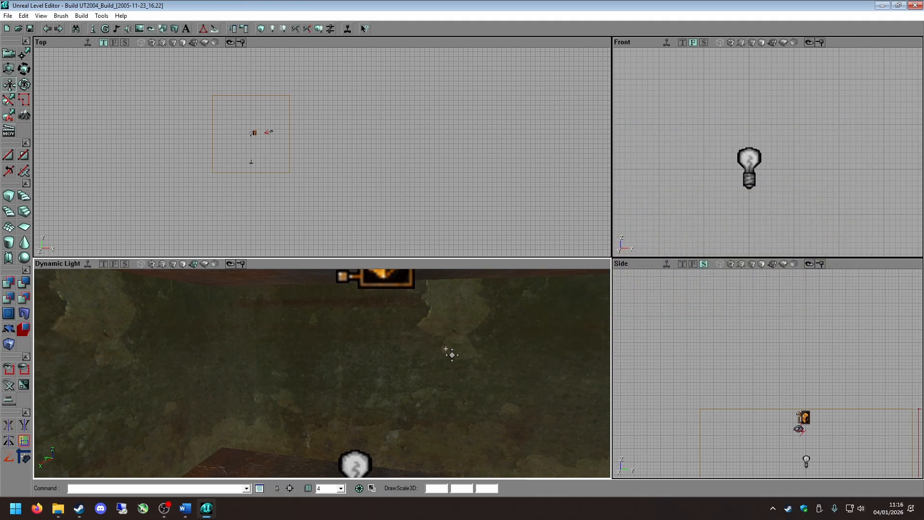
# Open the static mesh browser on the 2k4ChargerMeshes package and preview the HealthChargerMESH-DS mesh.
pyautogui.moveTo(449, 353); pyautogui.dragTo(450, 409)
pyautogui.moveTo(450, 409); pyautogui.dragTo(457, 448, button='right')
pyautogui.moveTo(457, 448); pyautogui.dragTo(513, 404)
pyautogui.moveTo(333, 274); pyautogui.dragTo(277, 293, button='right')
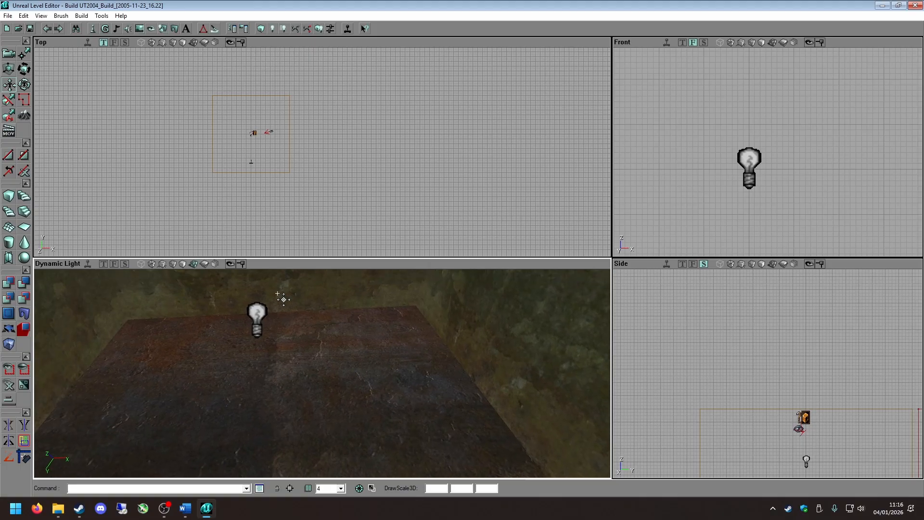
pyautogui.click(176, 29)
pyautogui.moveTo(624, 101); pyautogui.dragTo(587, 51)
pyautogui.moveTo(652, 161); pyautogui.dragTo(662, 192, button='right')
pyautogui.moveTo(349, 342); pyautogui.dragTo(331, 345, button='right')
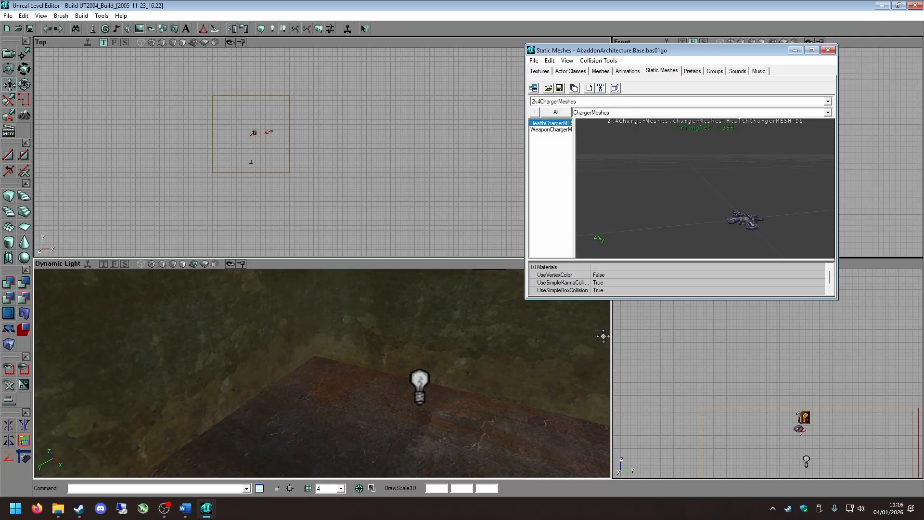
pyautogui.moveTo(391, 379); pyautogui.dragTo(451, 419, button='right')
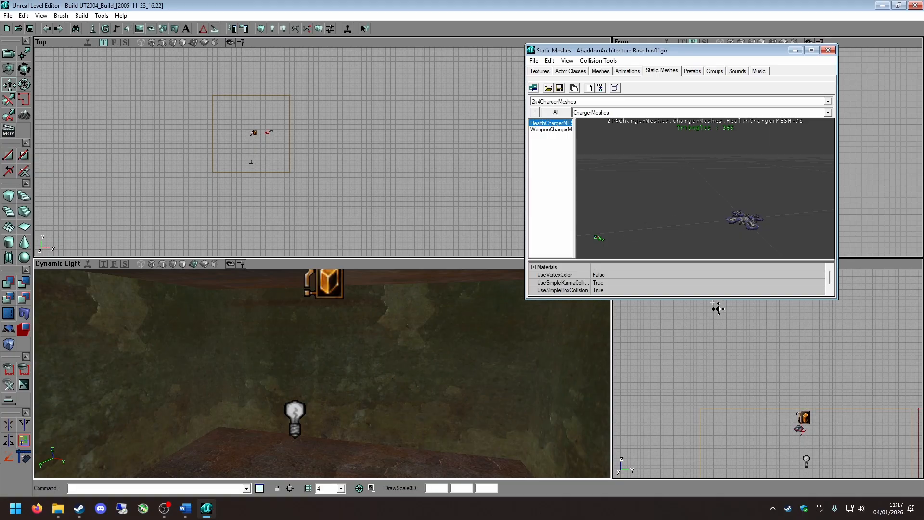
# Enlarge and reposition the static mesh browser, adjust the 3D view, and maximize the browser window.
pyautogui.moveTo(713, 299); pyautogui.dragTo(711, 425)
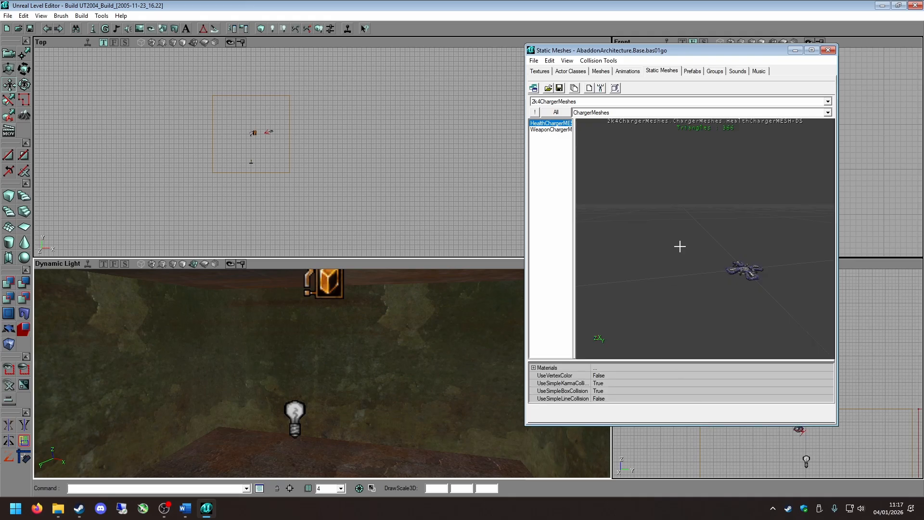
pyautogui.moveTo(663, 55); pyautogui.dragTo(740, 96)
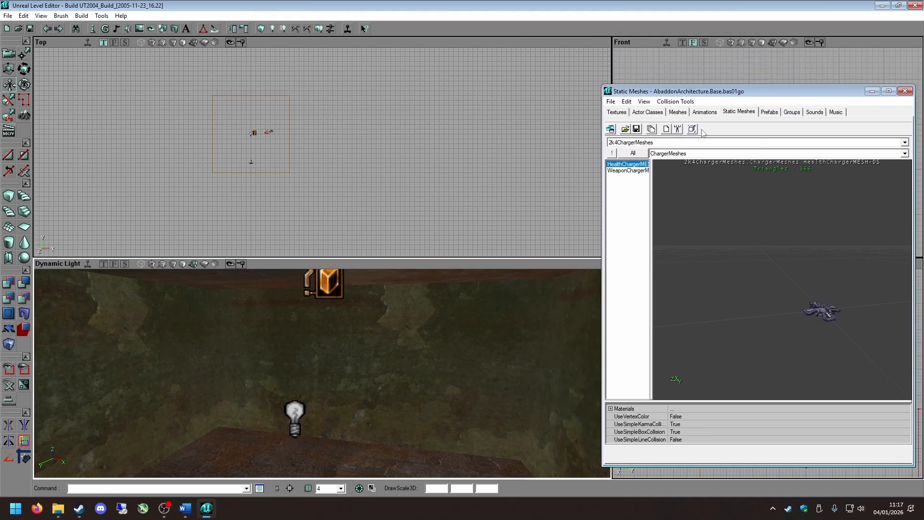
pyautogui.moveTo(291, 380); pyautogui.dragTo(291, 366)
pyautogui.moveTo(318, 387)
pyautogui.mouseDown(button='right')
pyautogui.moveTo(311, 346)
pyautogui.moveTo(333, 406)
pyautogui.moveTo(301, 405)
pyautogui.moveTo(316, 381)
pyautogui.mouseUp(button='right')
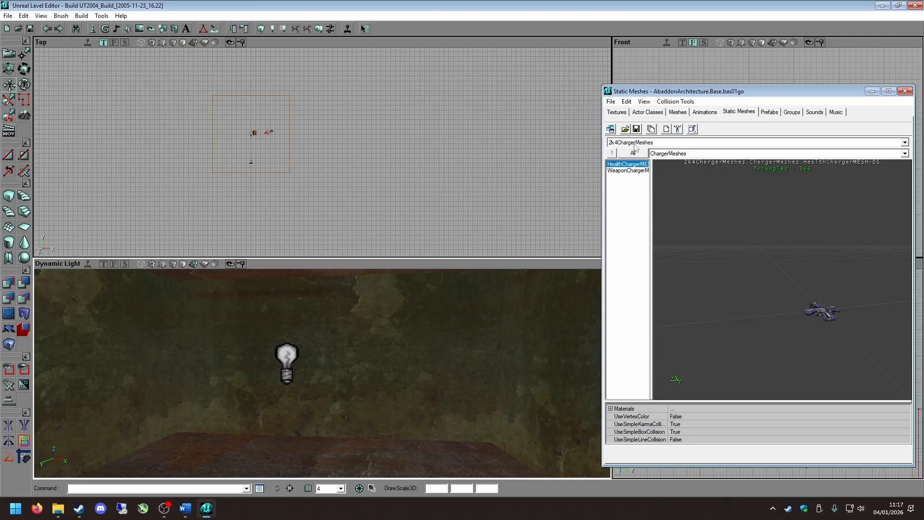
pyautogui.moveTo(721, 94); pyautogui.dragTo(721, 82)
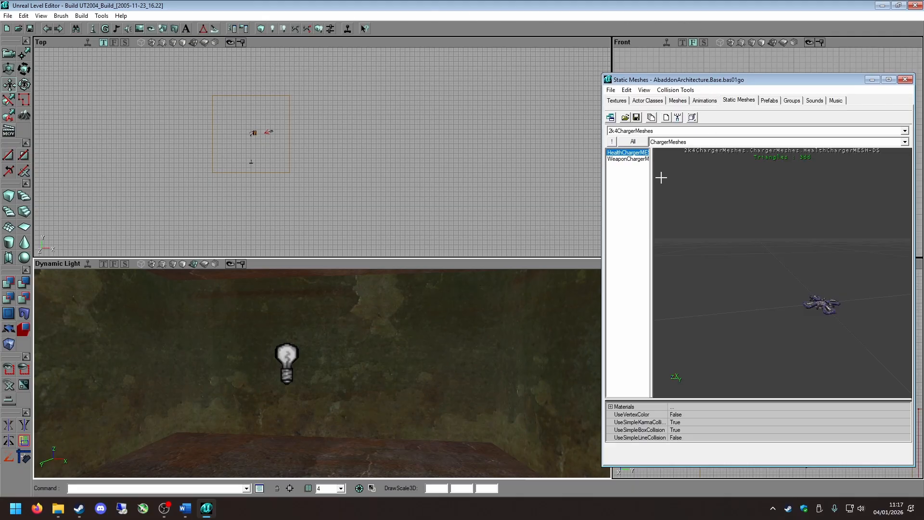
pyautogui.click(889, 79)
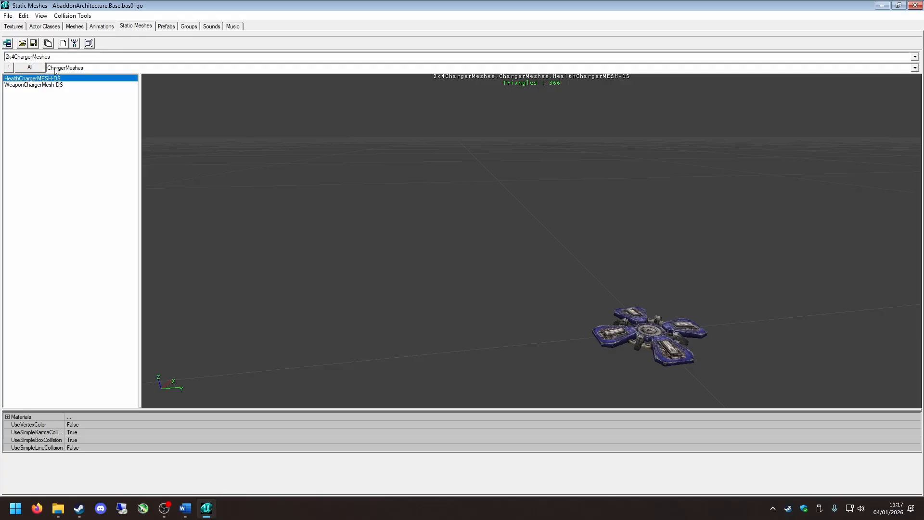
# Load the AbaddonHardware.usx static mesh package and show its Lights group.
pyautogui.click(70, 68)
pyautogui.click(69, 68)
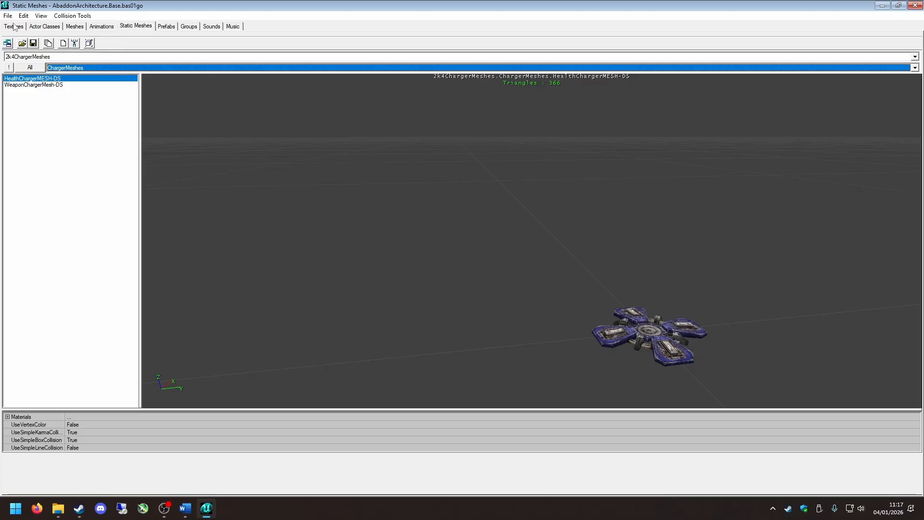
pyautogui.click(22, 43)
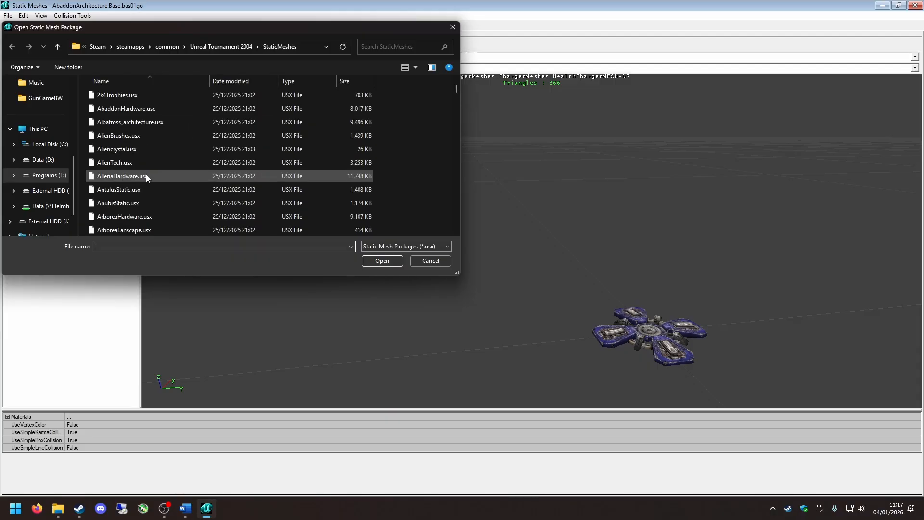
pyautogui.scroll(-5, 153, 171)
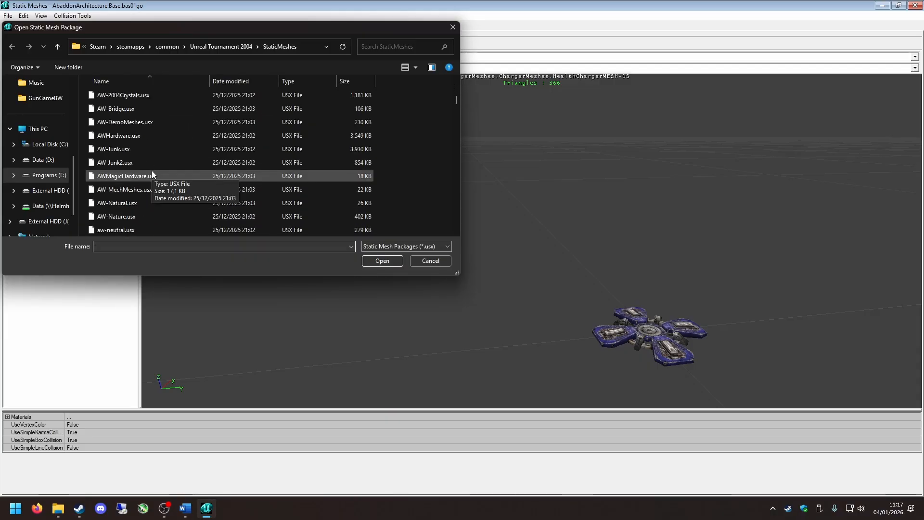
pyautogui.scroll(-2, 150, 173)
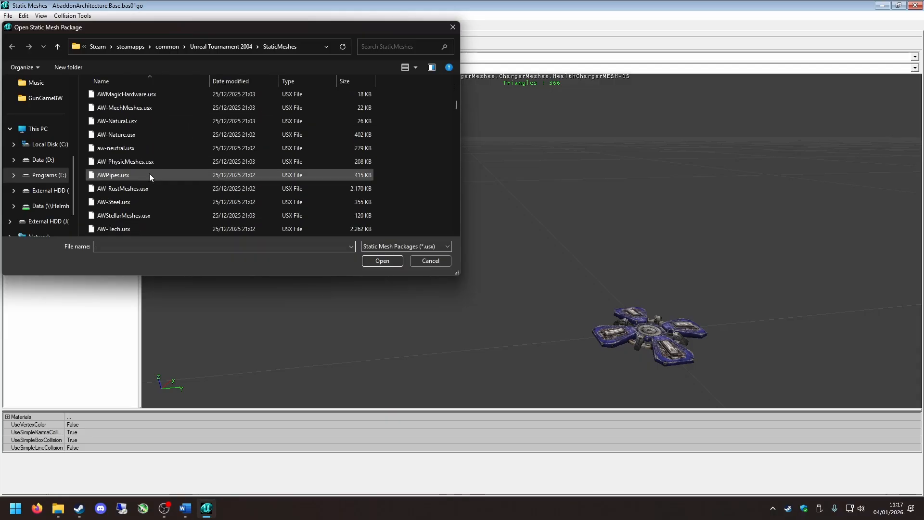
pyautogui.scroll(4, 150, 173)
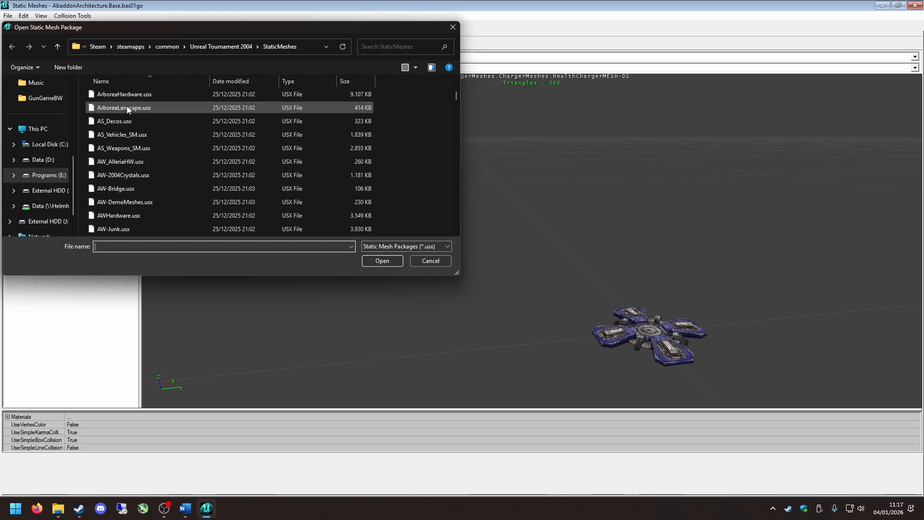
pyautogui.scroll(3, 137, 105)
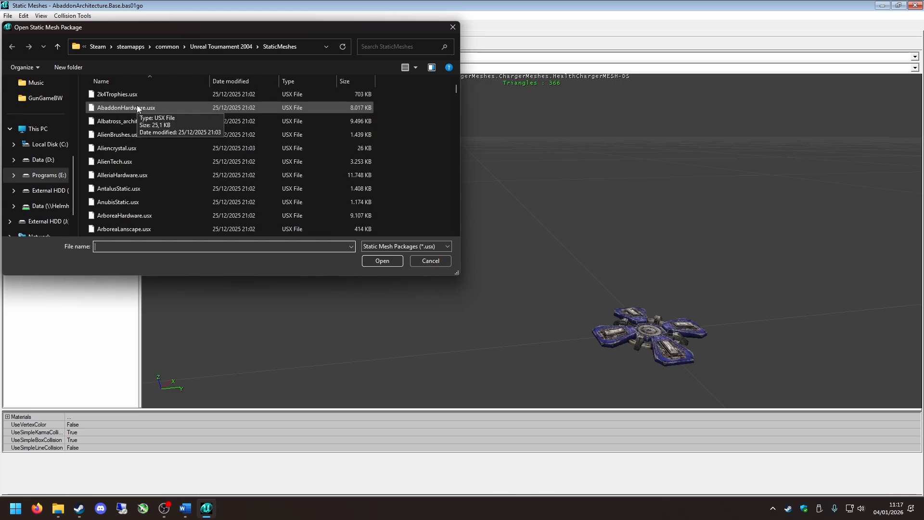
pyautogui.doubleClick(137, 107)
pyautogui.click(56, 68)
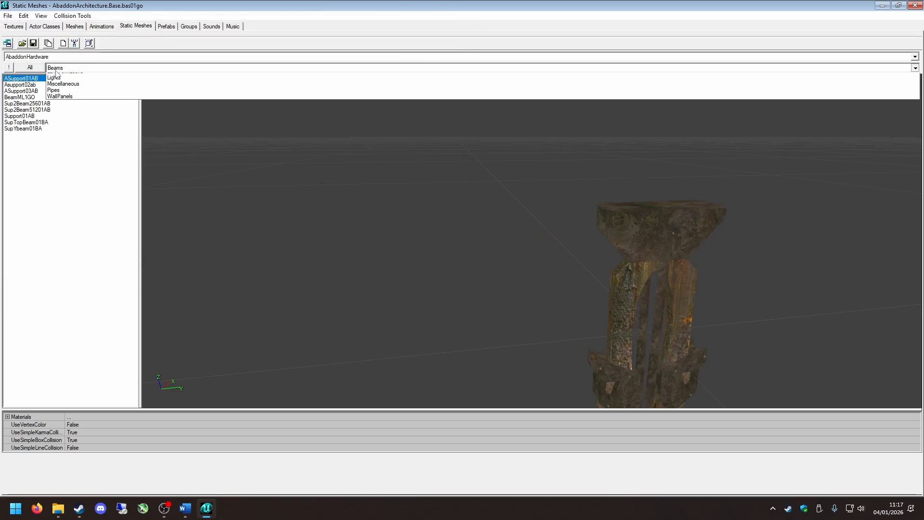
pyautogui.click(58, 114)
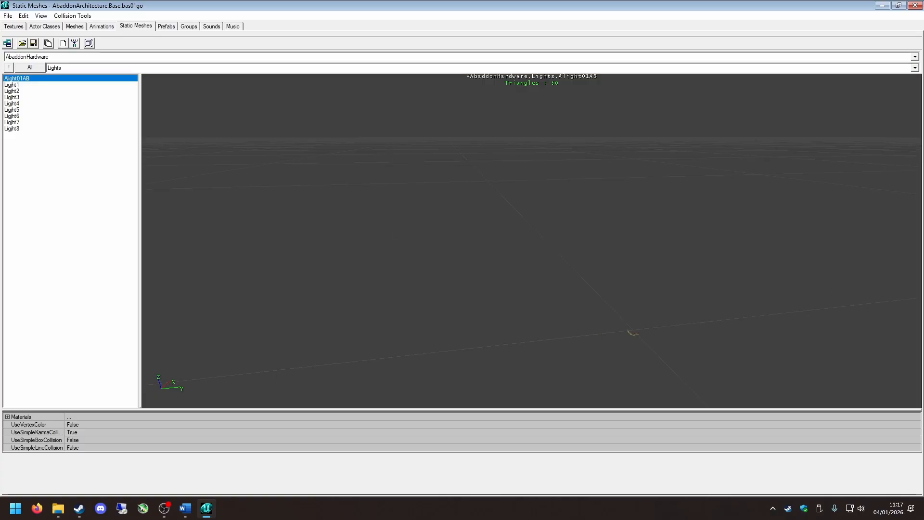
# Inspect the Alight01AB light mesh up close from several angles in the preview.
pyautogui.moveTo(530, 240); pyautogui.dragTo(568, 203)
pyautogui.moveTo(568, 202); pyautogui.dragTo(534, 163, button='right')
pyautogui.moveTo(534, 163); pyautogui.dragTo(510, 188)
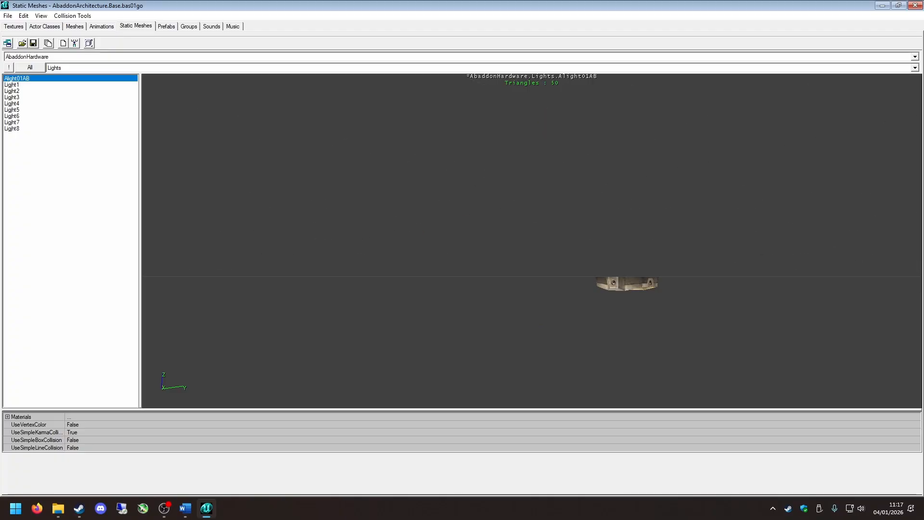
pyautogui.moveTo(530, 271); pyautogui.dragTo(554, 313)
pyautogui.moveTo(553, 312); pyautogui.dragTo(544, 251, button='right')
pyautogui.moveTo(544, 250); pyautogui.dragTo(529, 271)
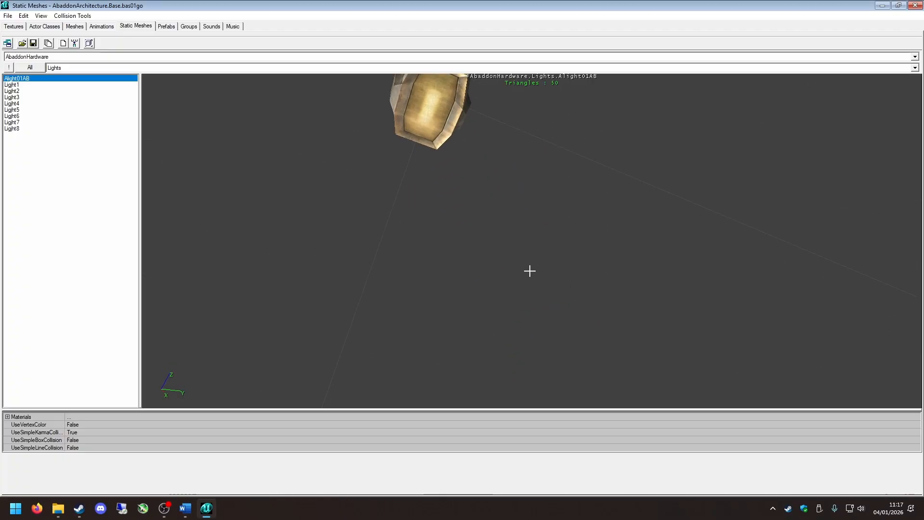
# Browse the meshes of the Lights group, choose Ligjht1 and view it from the front in the preview.
pyautogui.press('Down')
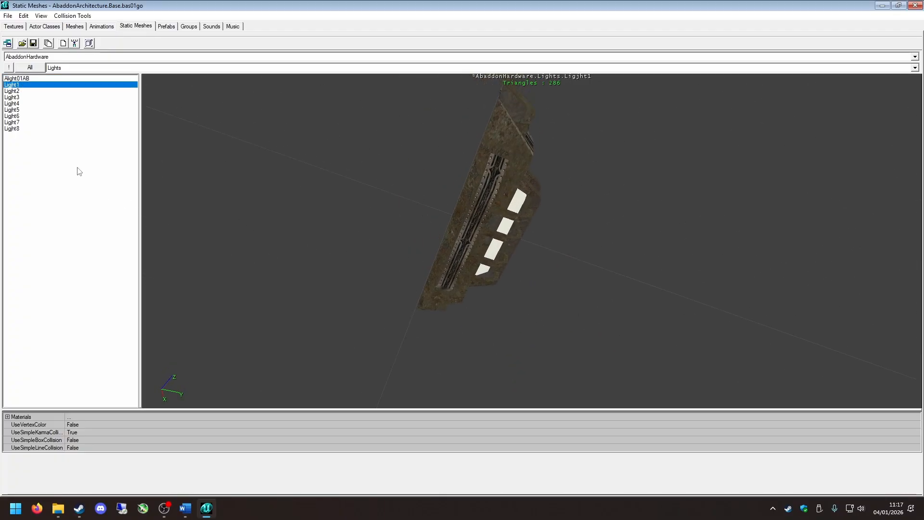
pyautogui.press('Down')
pyautogui.press('Down')
pyautogui.press('Down')
pyautogui.press('Down')
pyautogui.press('Down')
pyautogui.press('Down')
pyautogui.press('Down')
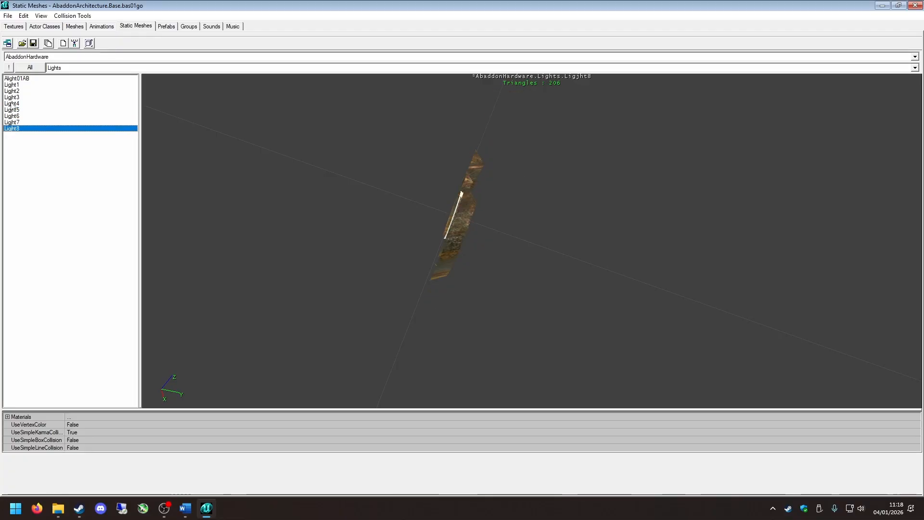
pyautogui.press('Up')
pyautogui.press('Up')
pyautogui.press('Up')
pyautogui.press('Up')
pyautogui.press('Up')
pyautogui.press('Up')
pyautogui.press('Up')
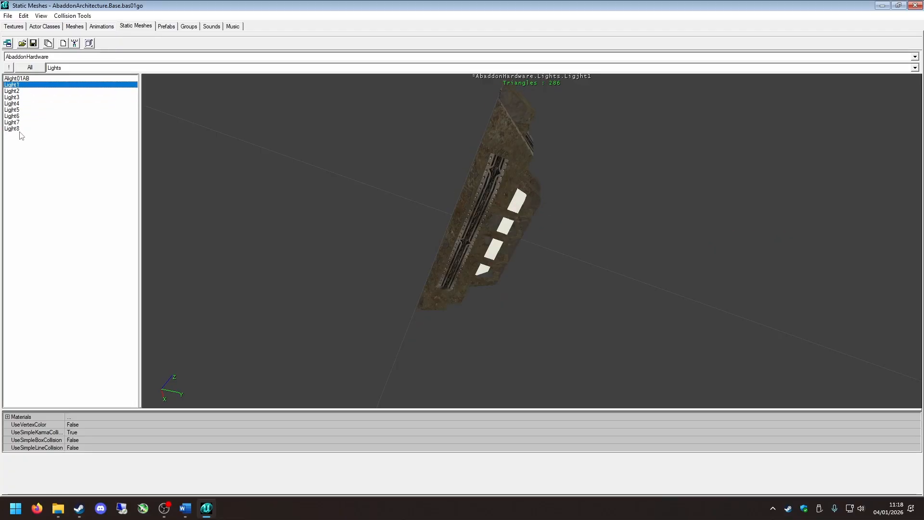
pyautogui.moveTo(298, 207); pyautogui.dragTo(481, 241)
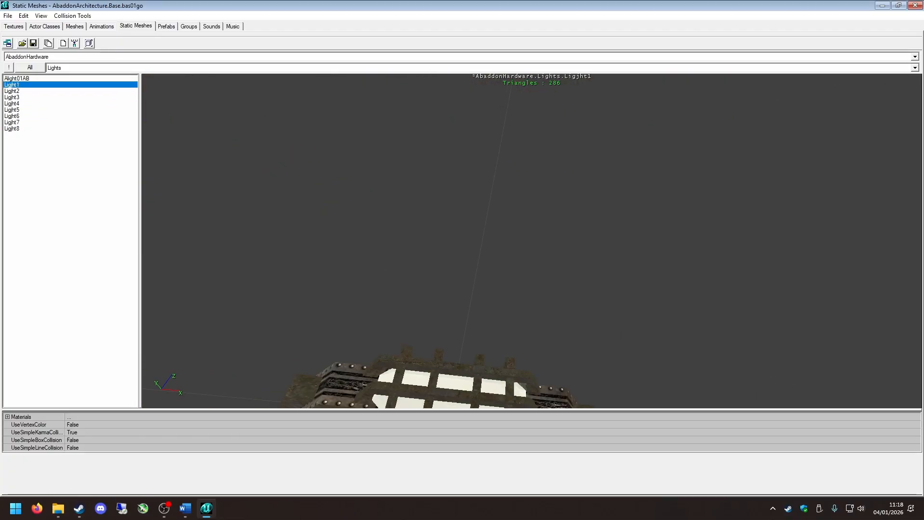
pyautogui.moveTo(342, 126); pyautogui.dragTo(318, 140, button='right')
# Minimize the static mesh browser and add the AbaddonHardware.Lights.Ligjht1 static mesh to the room's ceiling.
pyautogui.moveTo(289, 6); pyautogui.dragTo(654, 40)
pyautogui.click(833, 38)
pyautogui.moveTo(547, 285); pyautogui.dragTo(544, 270, button='right')
pyautogui.moveTo(345, 366); pyautogui.dragTo(361, 354, button='right')
pyautogui.click(303, 330)
pyautogui.rightClick(297, 330)
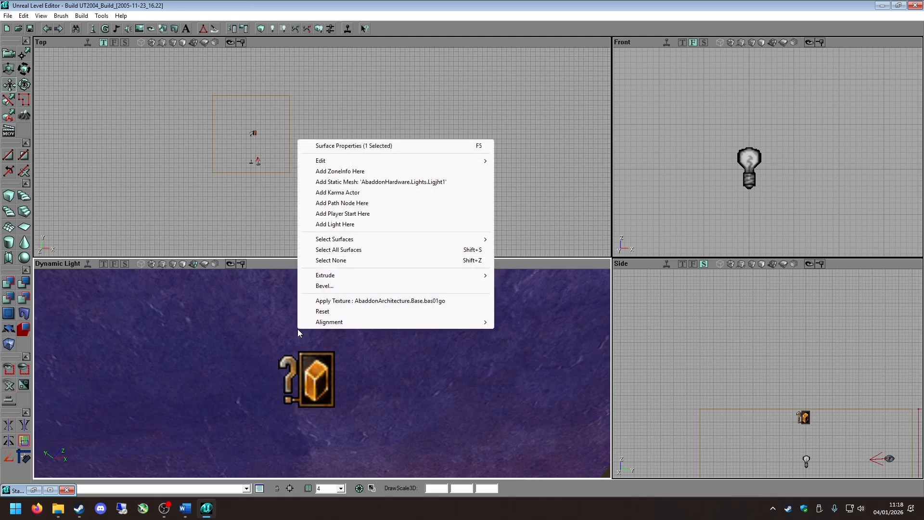
pyautogui.click(231, 178)
pyautogui.rightClick(246, 129)
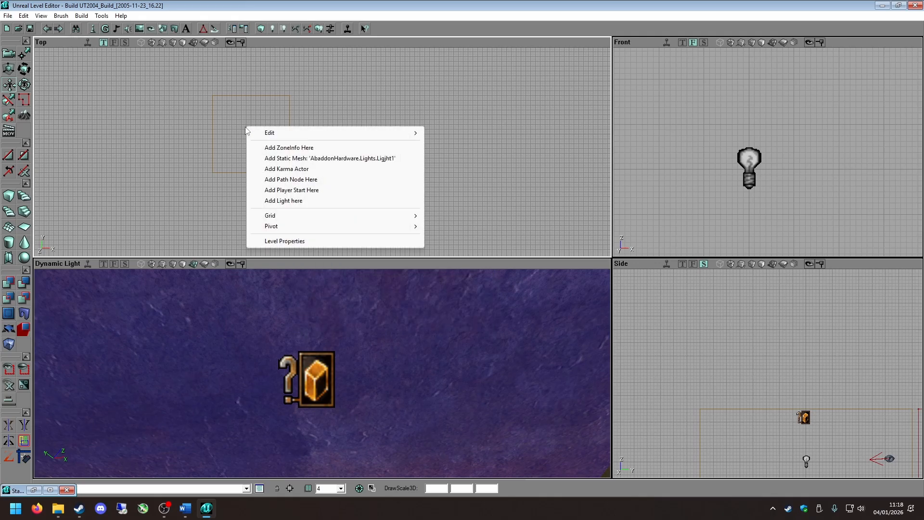
pyautogui.click(288, 324)
pyautogui.rightClick(321, 329)
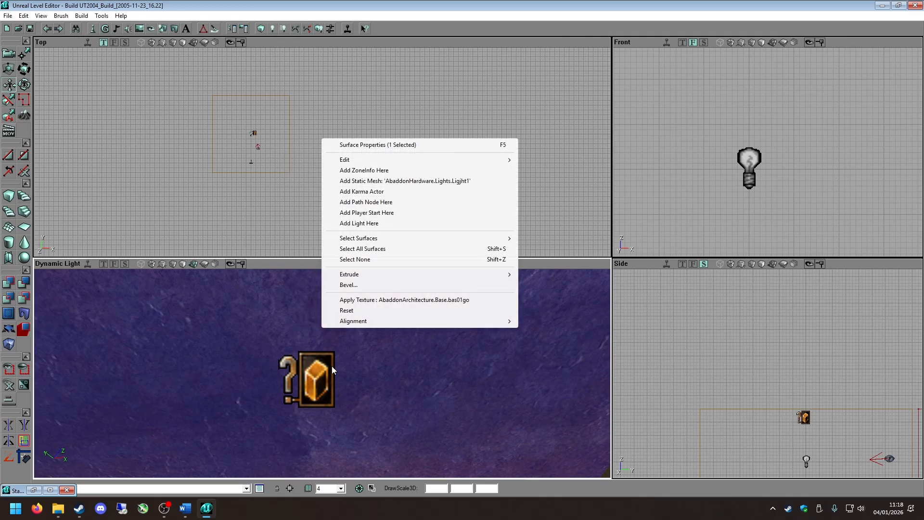
pyautogui.click(378, 182)
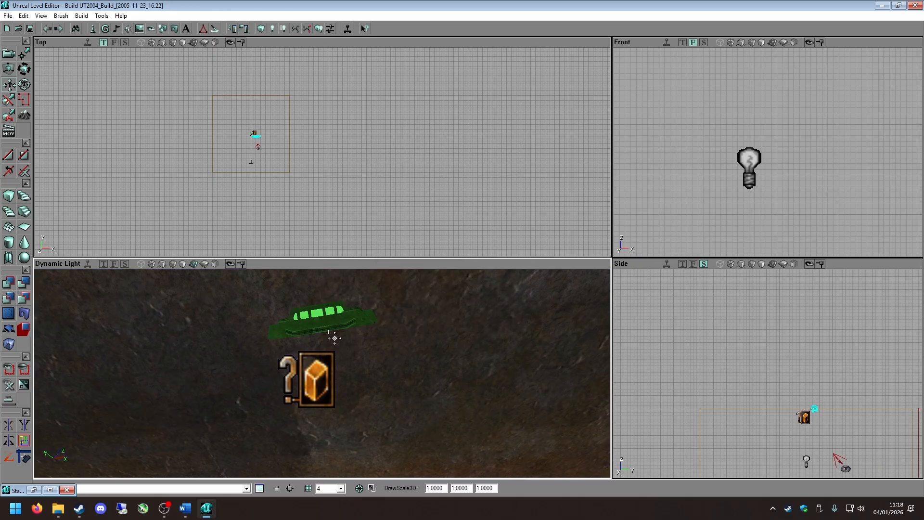
# Open the placed light mesh's StaticMeshActor properties and close them again.
pyautogui.click(422, 331)
pyautogui.doubleClick(349, 327)
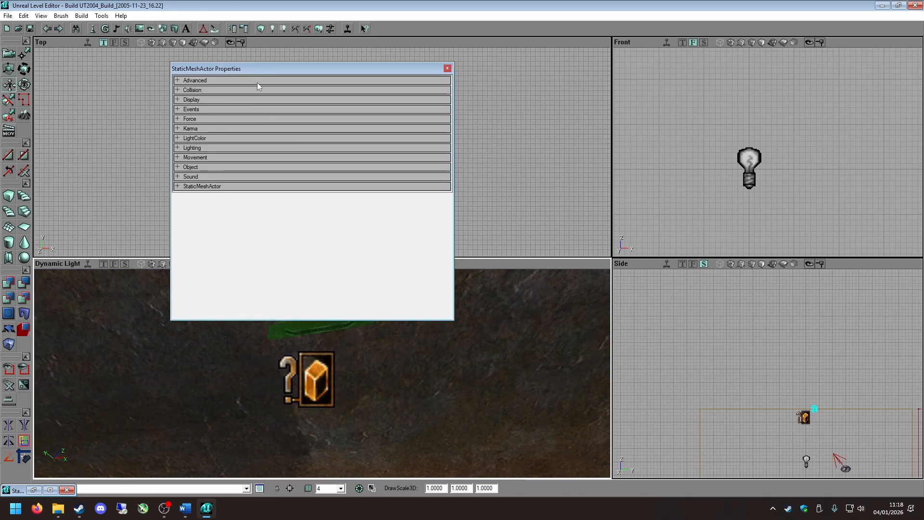
pyautogui.click(398, 353)
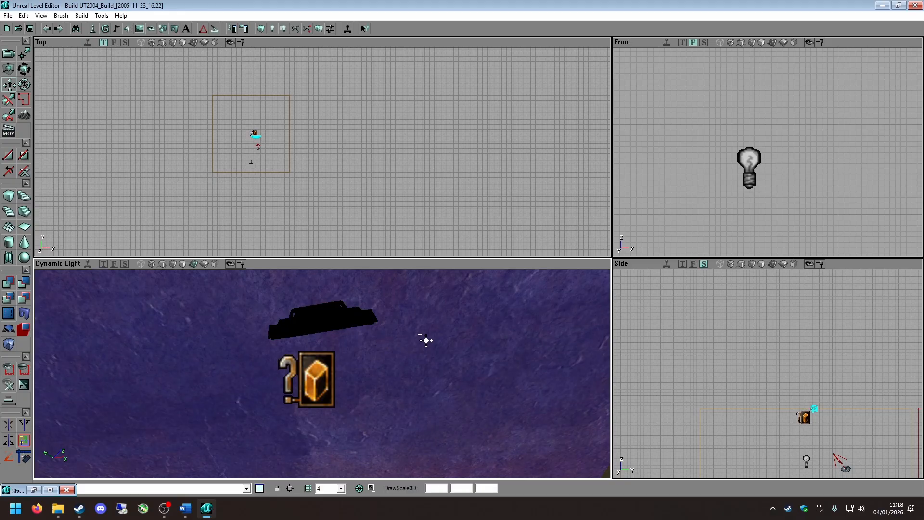
# Rotate the light mesh in the Side view so its lamps face down, and lower it against the ceiling.
pyautogui.moveTo(423, 339)
pyautogui.mouseDown(button='right')
pyautogui.moveTo(423, 308)
pyautogui.moveTo(420, 357)
pyautogui.moveTo(406, 354)
pyautogui.moveTo(423, 308)
pyautogui.moveTo(423, 337)
pyautogui.mouseUp(button='right')
pyautogui.moveTo(423, 337); pyautogui.dragTo(423, 308)
pyautogui.moveTo(423, 336); pyautogui.dragTo(423, 289, button='right')
pyautogui.moveTo(377, 340); pyautogui.dragTo(378, 387)
pyautogui.scroll(6, 761, 340)
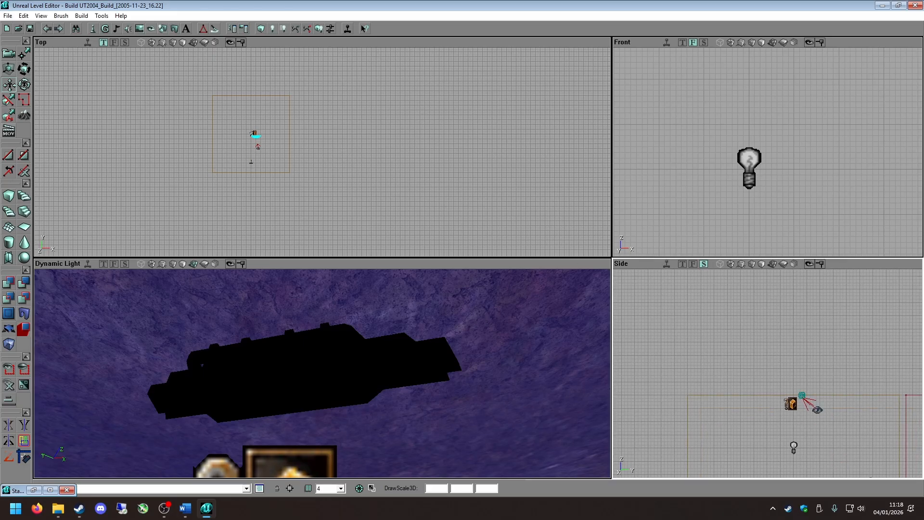
pyautogui.click(760, 319)
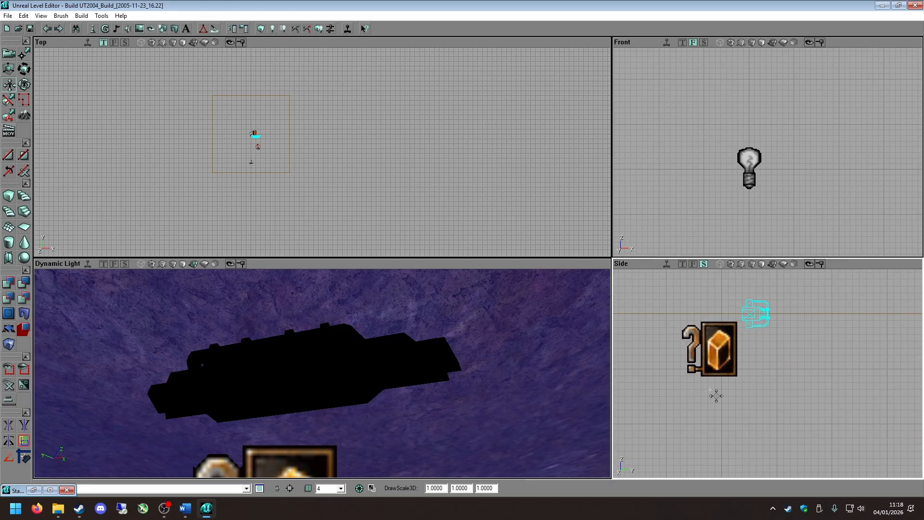
pyautogui.keyDown('ctrl'); pyautogui.moveTo(756, 385); pyautogui.dragTo(841, 419, button='right'); pyautogui.keyUp('ctrl')
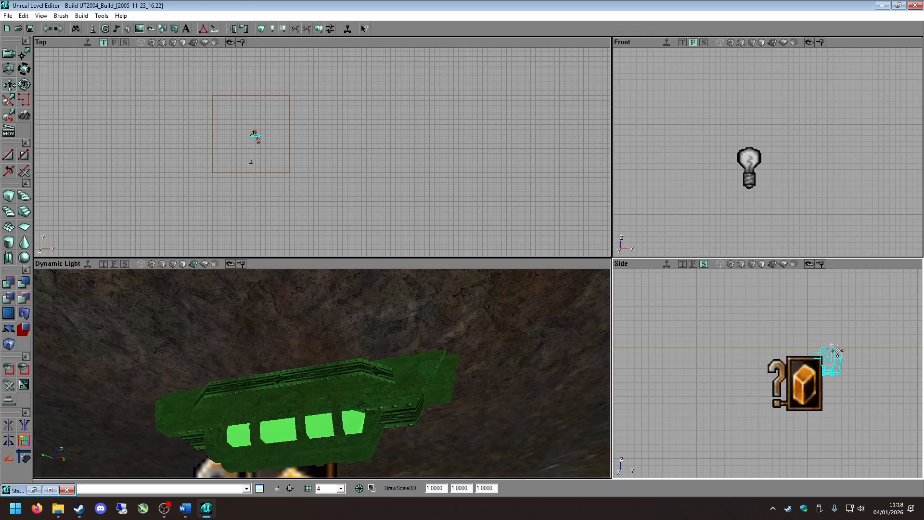
# Move the light mesh in the Top view so it sits directly over the light actor.
pyautogui.scroll(-2, 312, 153)
pyautogui.moveTo(316, 153); pyautogui.dragTo(344, 151)
pyautogui.scroll(5, 317, 153)
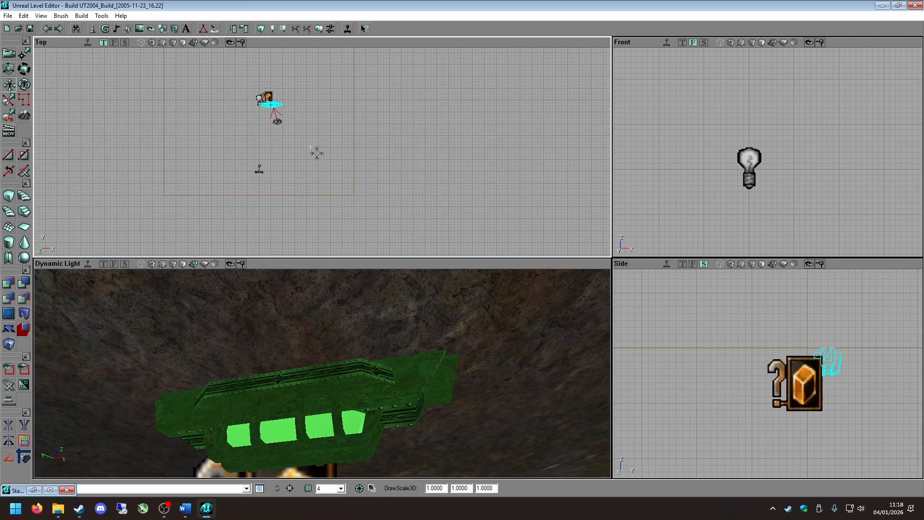
pyautogui.moveTo(302, 119); pyautogui.dragTo(284, 187)
pyautogui.scroll(4, 301, 118)
# Examine the placed light mesh and the surrounding room from several distances and angles in the 3D view.
pyautogui.click(367, 354)
pyautogui.moveTo(367, 353); pyautogui.dragTo(355, 386, button='right')
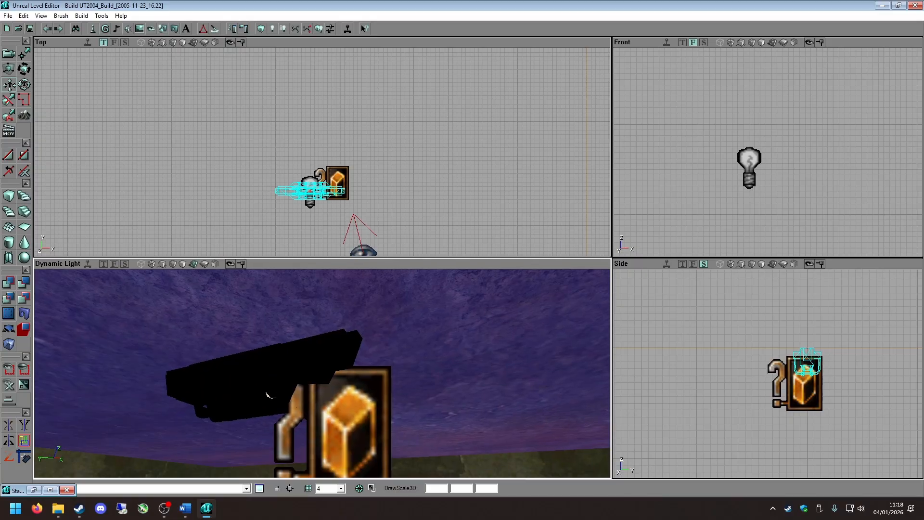
pyautogui.moveTo(368, 354); pyautogui.dragTo(368, 438)
pyautogui.moveTo(368, 354); pyautogui.dragTo(368, 332, button='right')
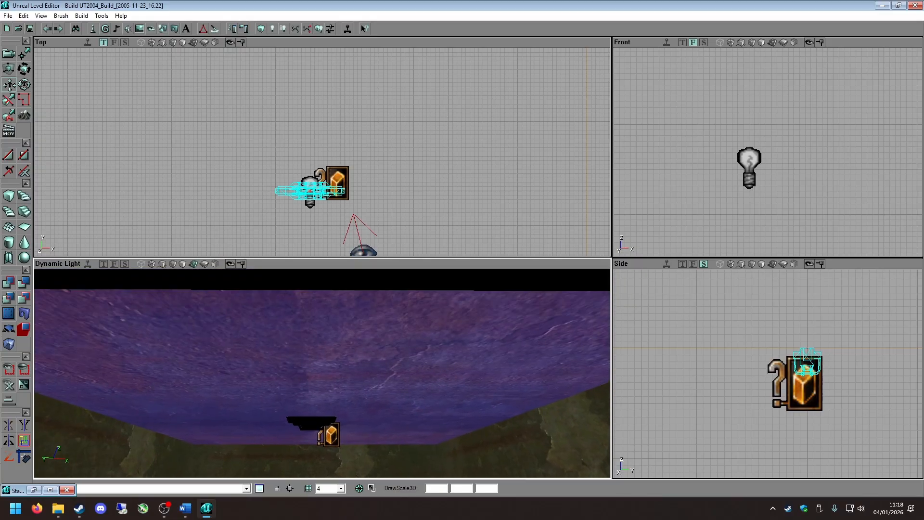
pyautogui.moveTo(368, 353); pyautogui.dragTo(367, 308)
pyautogui.moveTo(367, 353); pyautogui.dragTo(361, 322, button='right')
pyautogui.moveTo(367, 352); pyautogui.dragTo(368, 370)
pyautogui.moveTo(368, 352); pyautogui.dragTo(368, 381, button='right')
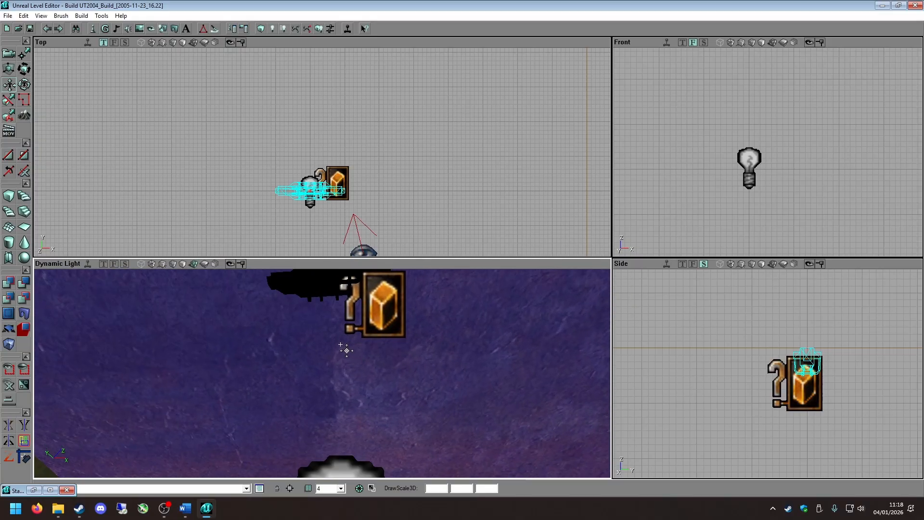
pyautogui.click(347, 350)
pyautogui.click(316, 296)
pyautogui.moveTo(315, 296); pyautogui.dragTo(316, 265, button='right')
pyautogui.click(387, 353)
pyautogui.moveTo(387, 353); pyautogui.dragTo(402, 414, button='right')
pyautogui.moveTo(387, 354); pyautogui.dragTo(387, 385)
pyautogui.moveTo(498, 375); pyautogui.dragTo(498, 410)
# Select the ceiling light mesh and set its DrawScale3D to 2 on all three axes.
pyautogui.click(424, 166)
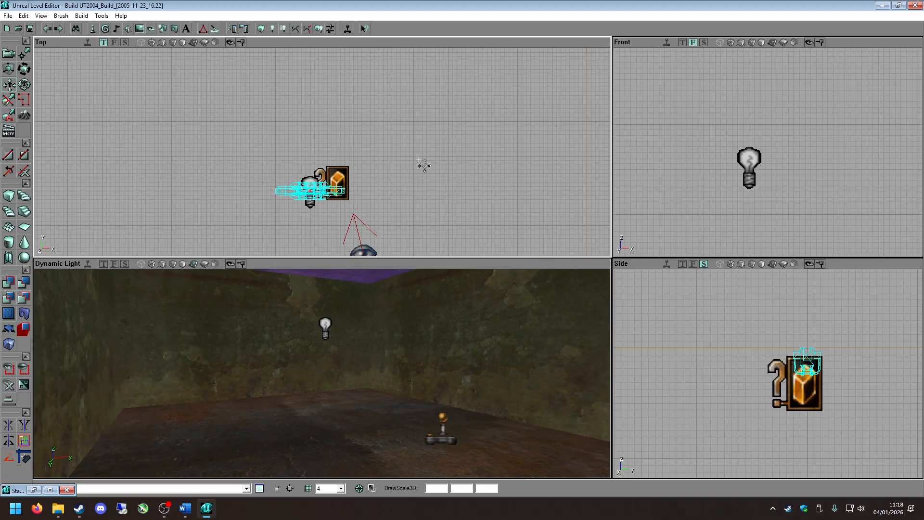
pyautogui.click(301, 192)
pyautogui.moveTo(361, 290); pyautogui.dragTo(342, 242, button='right')
pyautogui.moveTo(340, 322); pyautogui.dragTo(339, 308, button='right')
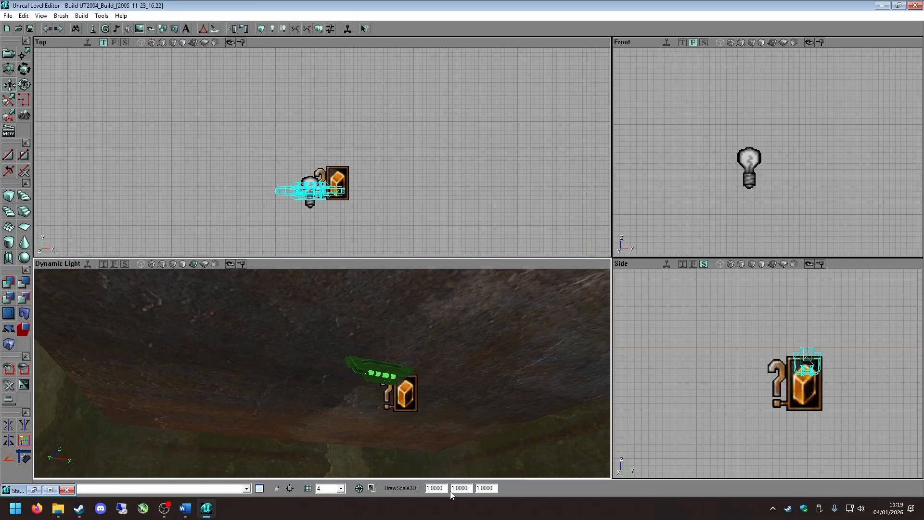
pyautogui.doubleClick(434, 488)
pyautogui.write('2')
pyautogui.press('Tab')
pyautogui.write('2')
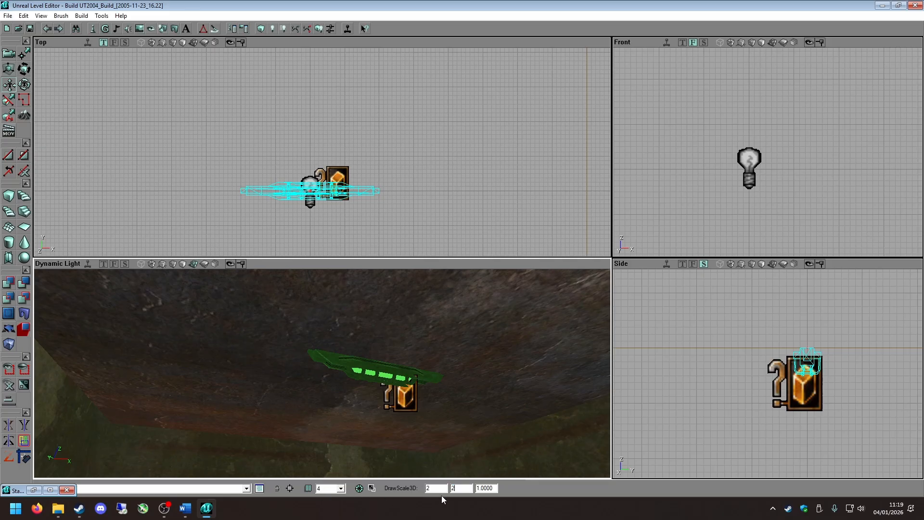
pyautogui.doubleClick(497, 488)
pyautogui.write('2')
pyautogui.press('Return')
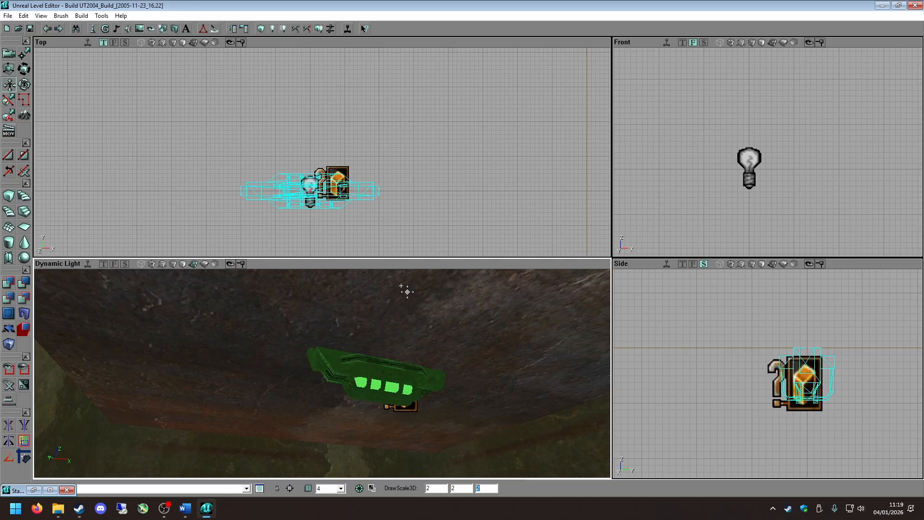
# Lower the ZoneInfo actor so it sits clear below the enlarged ceiling light mesh.
pyautogui.moveTo(306, 359); pyautogui.dragTo(306, 370)
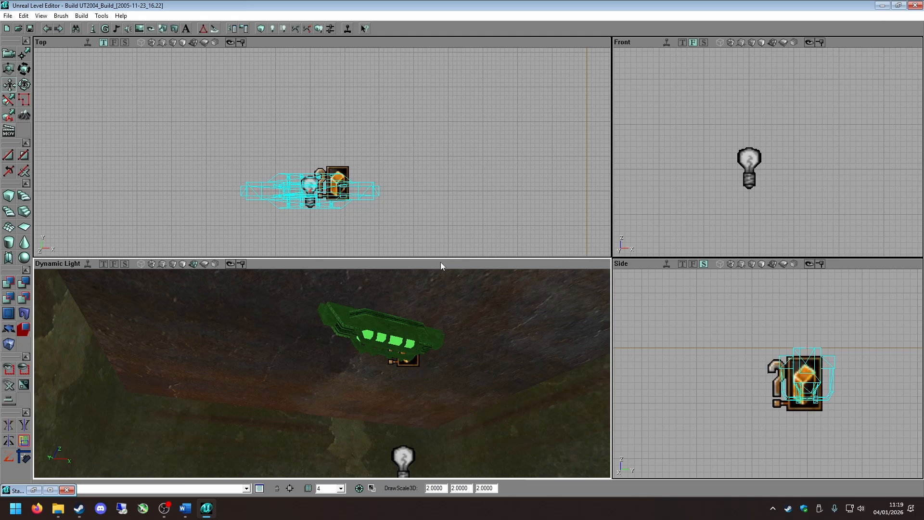
pyautogui.click(411, 361)
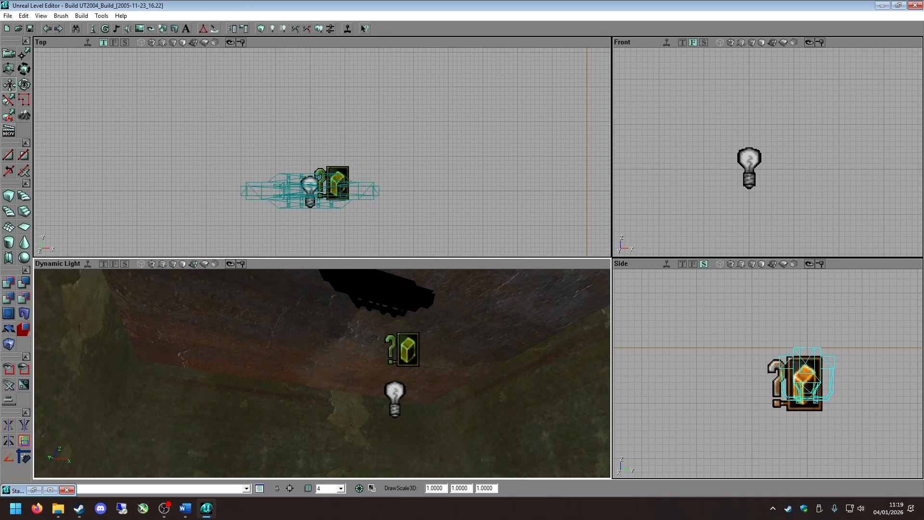
pyautogui.moveTo(412, 361); pyautogui.dragTo(412, 344)
pyautogui.click(409, 361)
pyautogui.click(453, 317)
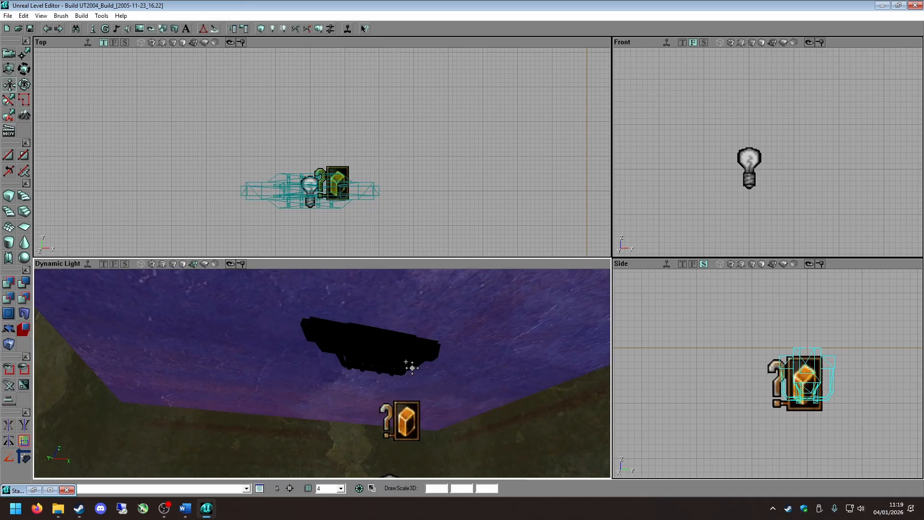
pyautogui.click(460, 336)
pyautogui.moveTo(461, 337); pyautogui.dragTo(490, 396, button='right')
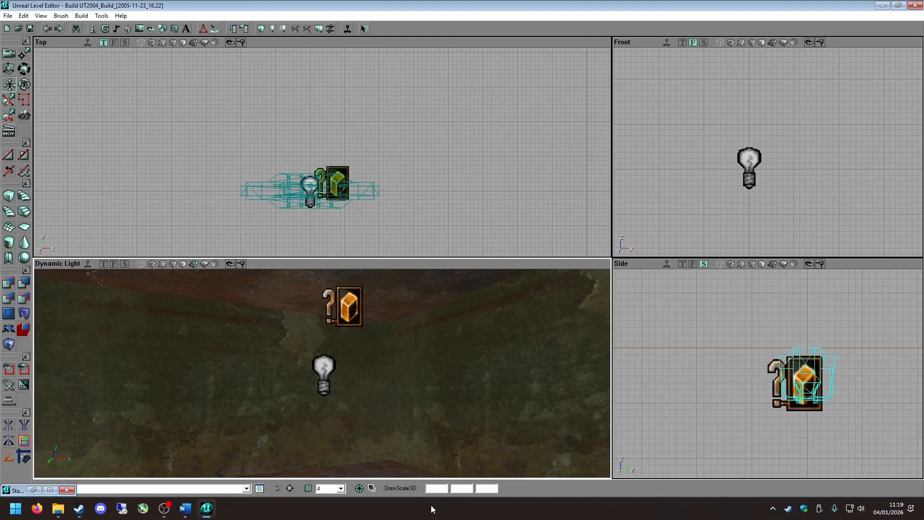
# Find the NewWeaponBase class under xPickUpBase and xWeaponBase in the actor class browser and select it.
pyautogui.click(280, 182)
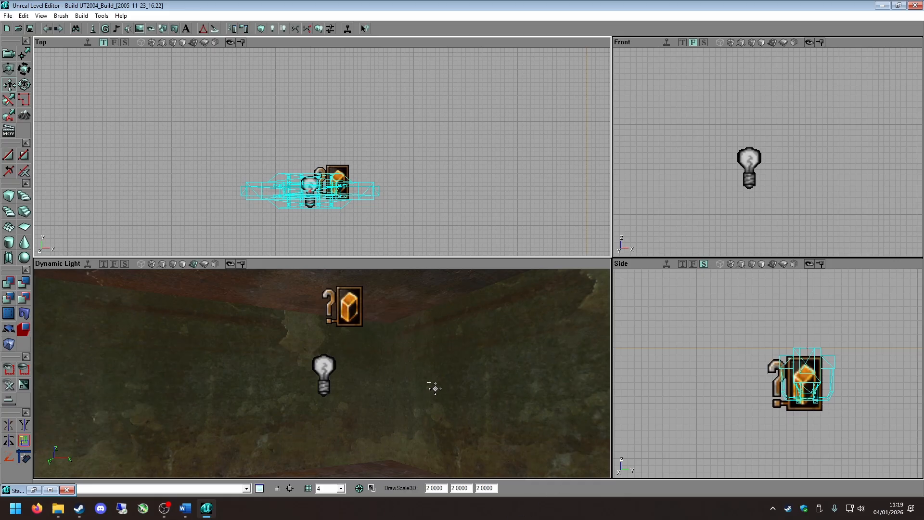
pyautogui.moveTo(429, 357)
pyautogui.mouseDown(button='right')
pyautogui.moveTo(443, 383)
pyautogui.moveTo(429, 357)
pyautogui.mouseUp(button='right')
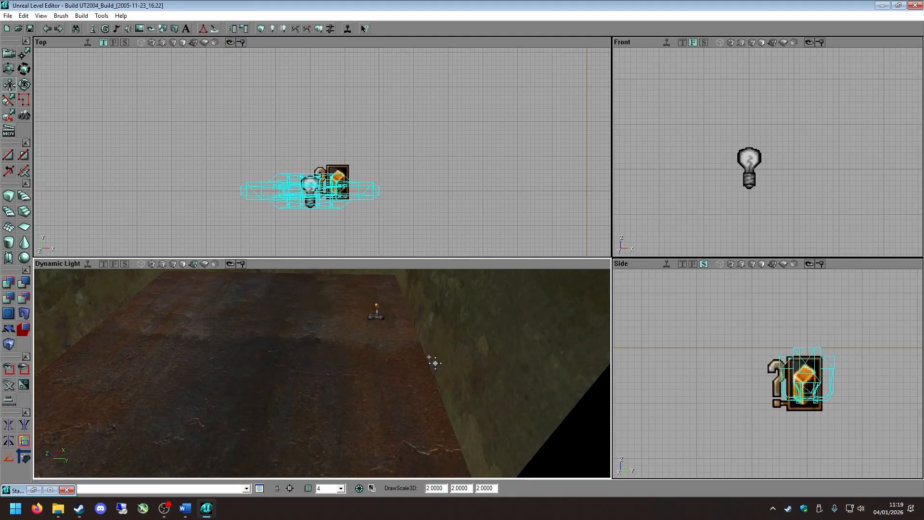
pyautogui.moveTo(226, 312); pyautogui.dragTo(354, 327, button='right')
pyautogui.moveTo(353, 327); pyautogui.dragTo(340, 354)
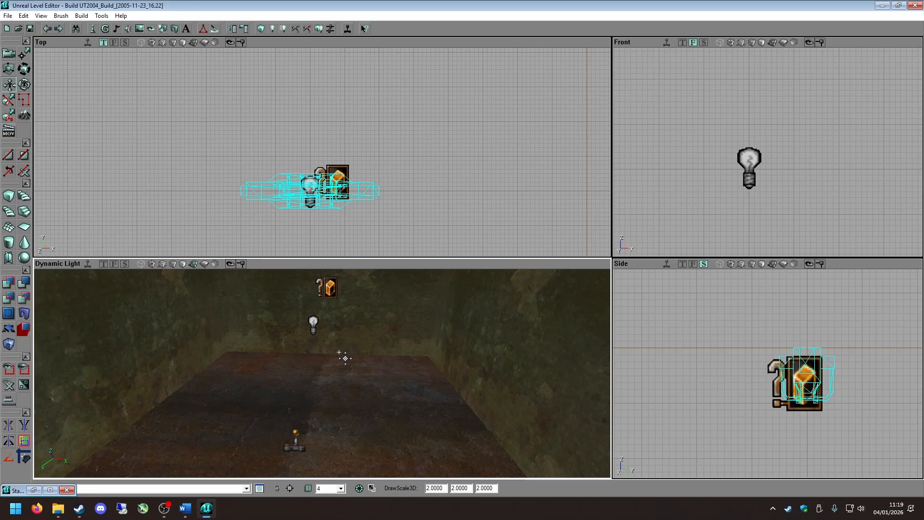
pyautogui.click(93, 30)
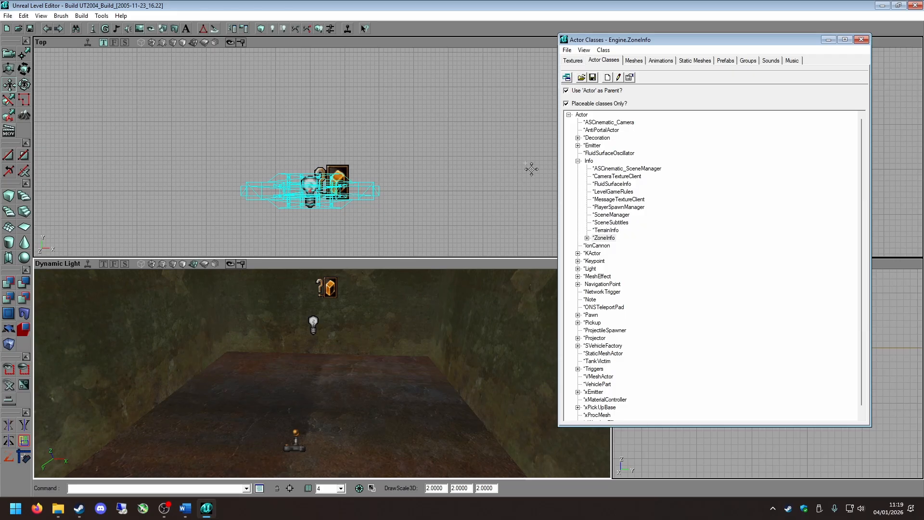
pyautogui.click(577, 161)
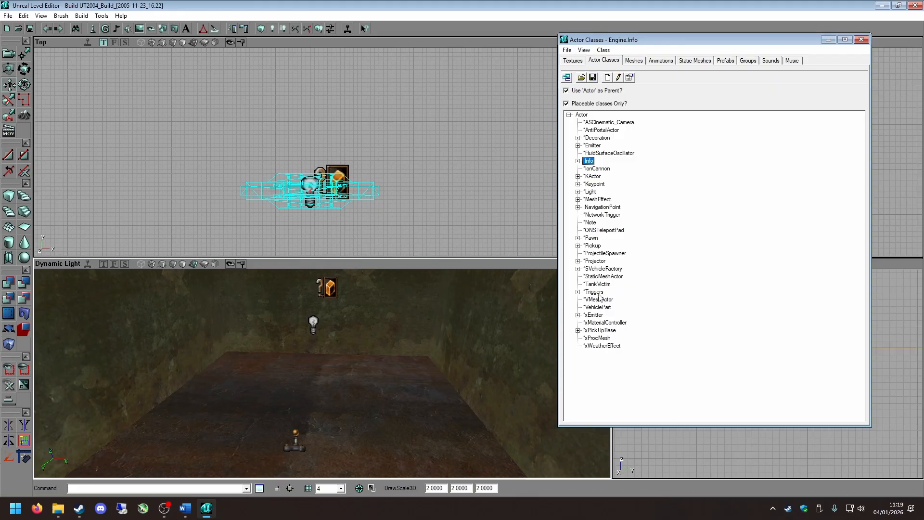
pyautogui.click(578, 330)
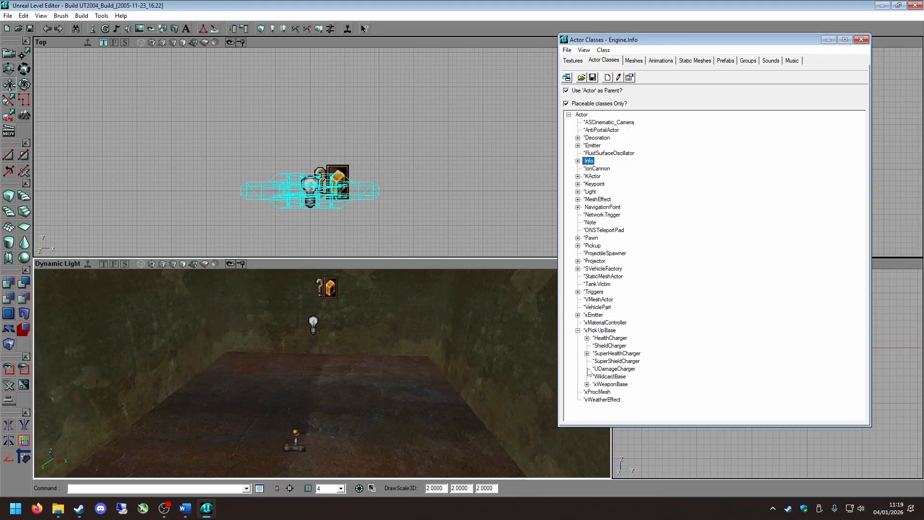
pyautogui.click(587, 384)
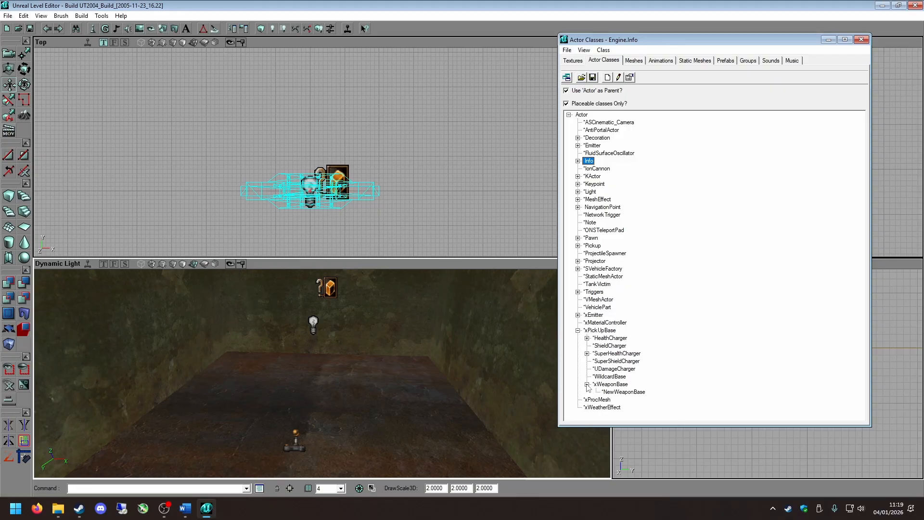
pyautogui.click(631, 392)
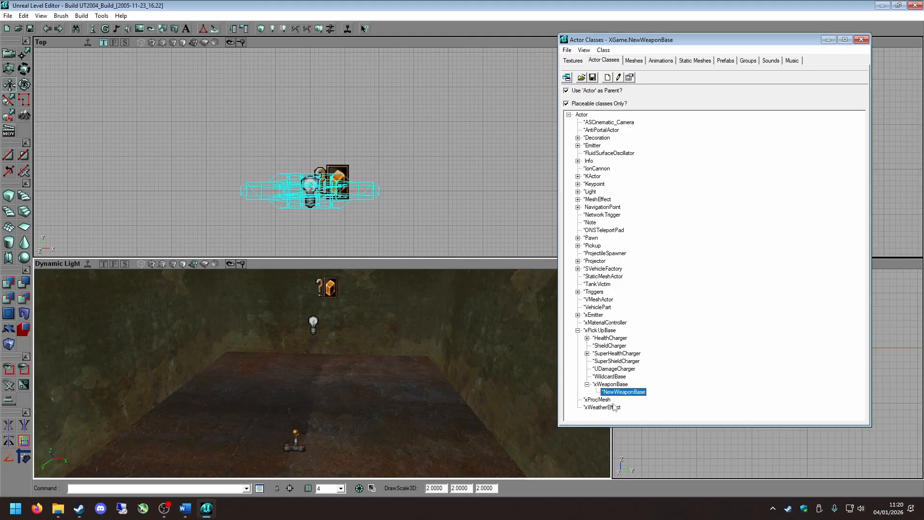
pyautogui.click(618, 386)
pyautogui.click(616, 393)
pyautogui.click(614, 386)
pyautogui.click(613, 394)
pyautogui.click(613, 386)
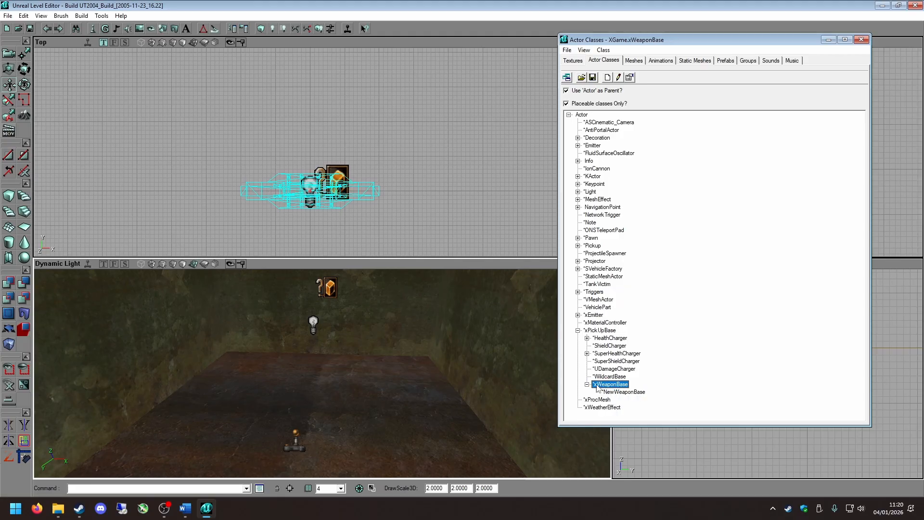
pyautogui.click(621, 392)
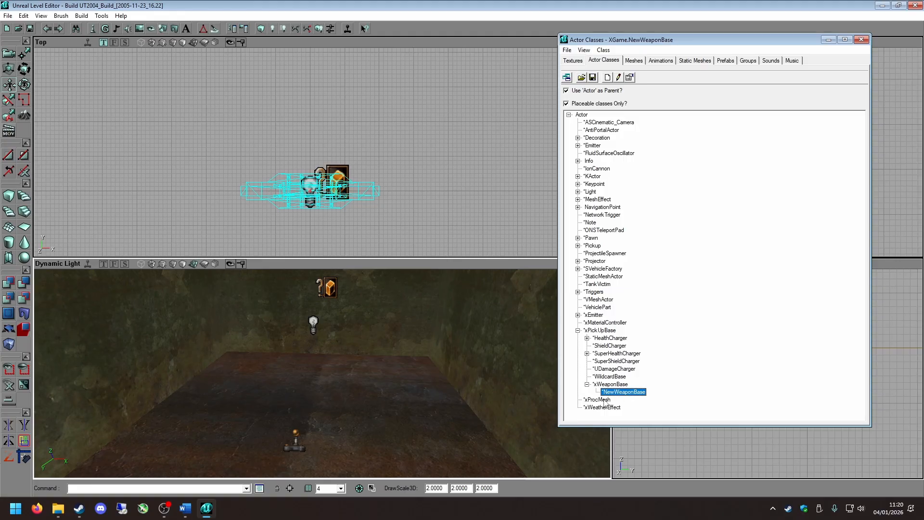
pyautogui.click(608, 384)
pyautogui.click(608, 392)
pyautogui.click(608, 386)
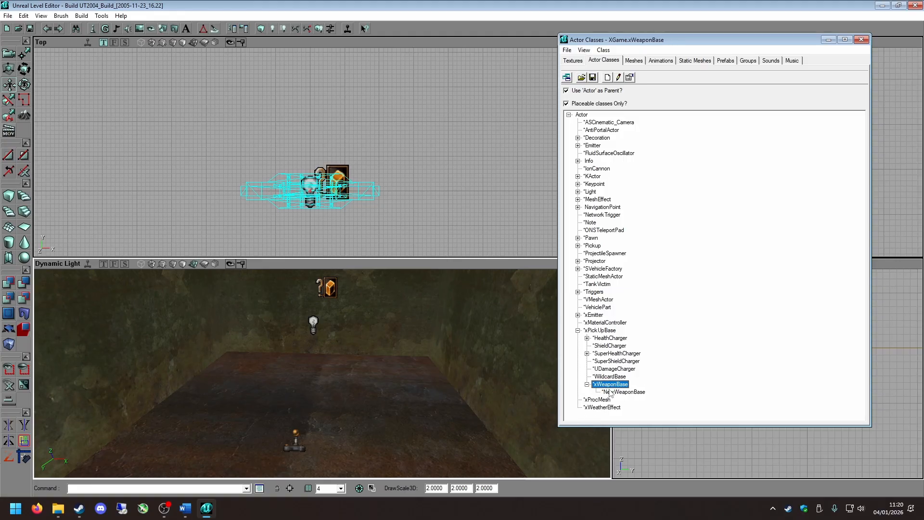
pyautogui.click(608, 392)
pyautogui.click(608, 386)
pyautogui.click(608, 392)
pyautogui.click(606, 386)
pyautogui.click(618, 393)
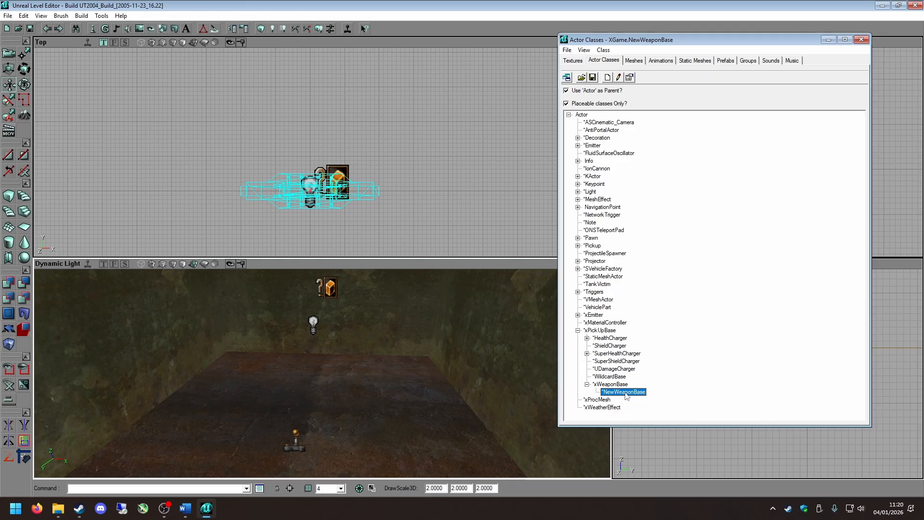
# Add a NewWeaponBase actor on the open floor of the room in the 3D view.
pyautogui.moveTo(357, 390); pyautogui.dragTo(344, 403, button='right')
pyautogui.moveTo(344, 402); pyautogui.dragTo(332, 381)
pyautogui.moveTo(332, 381); pyautogui.dragTo(331, 399, button='right')
pyautogui.moveTo(331, 398); pyautogui.dragTo(327, 364)
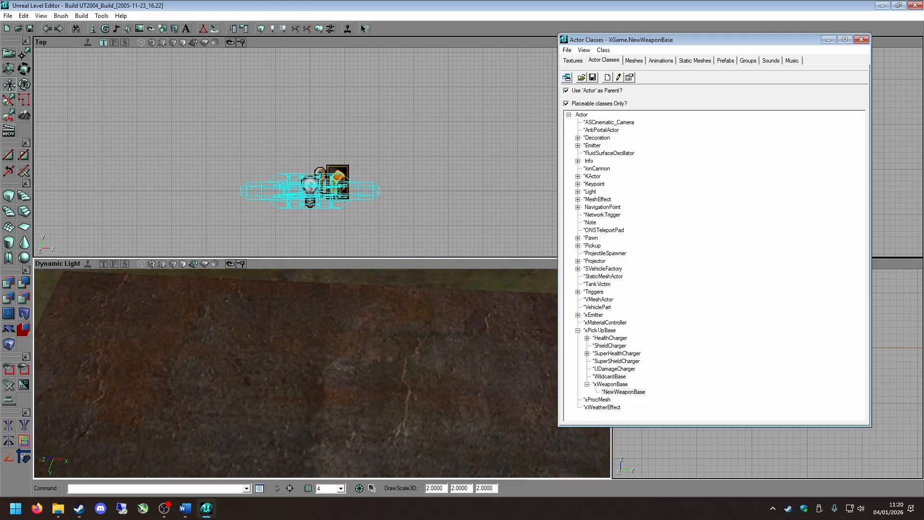
pyautogui.rightClick(340, 341)
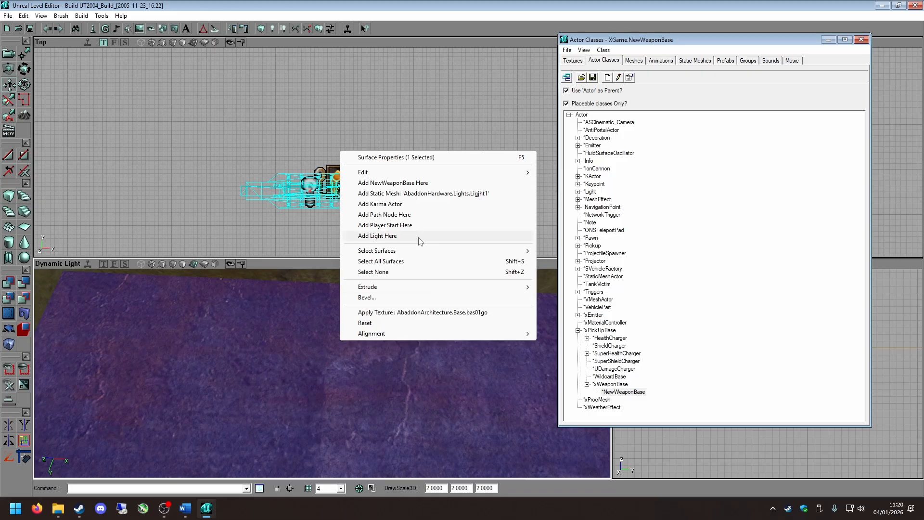
pyautogui.click(414, 183)
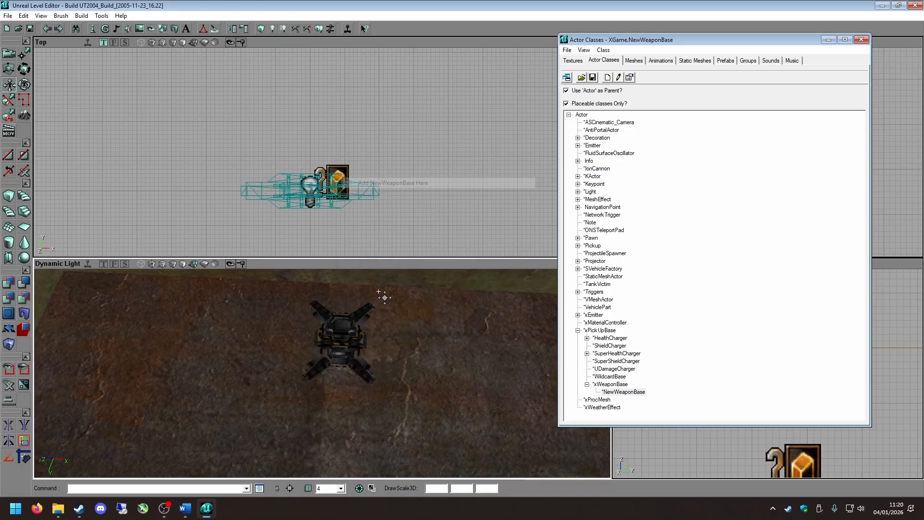
# Select the new weapon base, minimize the class browser, and rotate the base about a quarter turn in the Top view.
pyautogui.click(349, 343)
pyautogui.moveTo(349, 344); pyautogui.dragTo(339, 299, button='right')
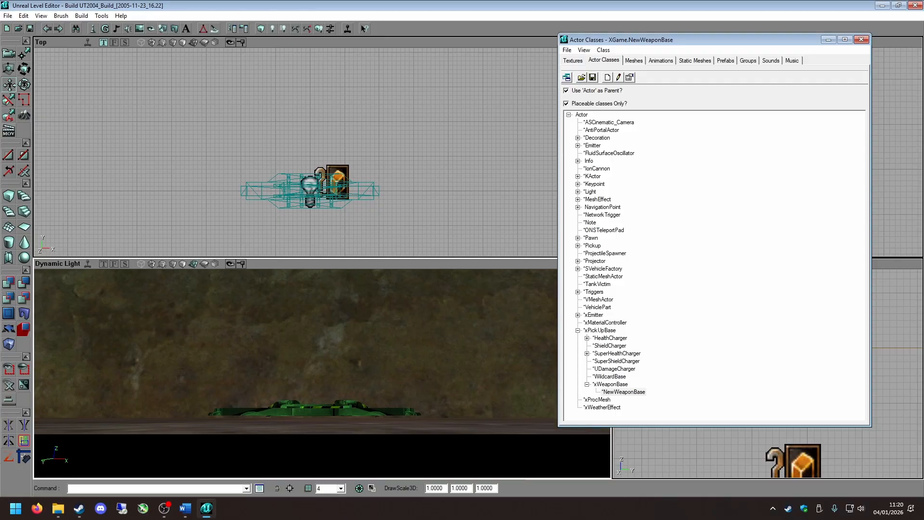
pyautogui.moveTo(448, 360); pyautogui.dragTo(448, 356, button='right')
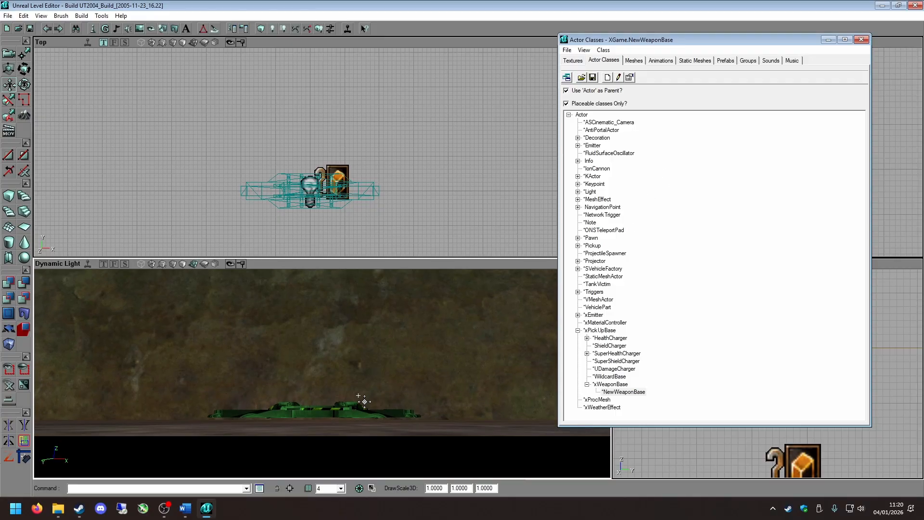
pyautogui.moveTo(358, 395); pyautogui.dragTo(358, 414, button='right')
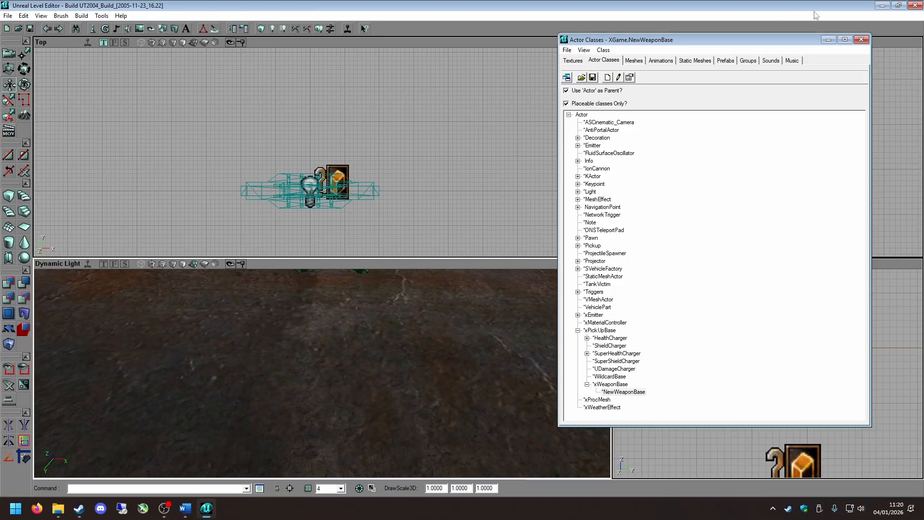
pyautogui.click(828, 40)
pyautogui.scroll(-5, 484, 166)
pyautogui.moveTo(379, 172); pyautogui.dragTo(303, 109, button='right')
pyautogui.scroll(3, 379, 171)
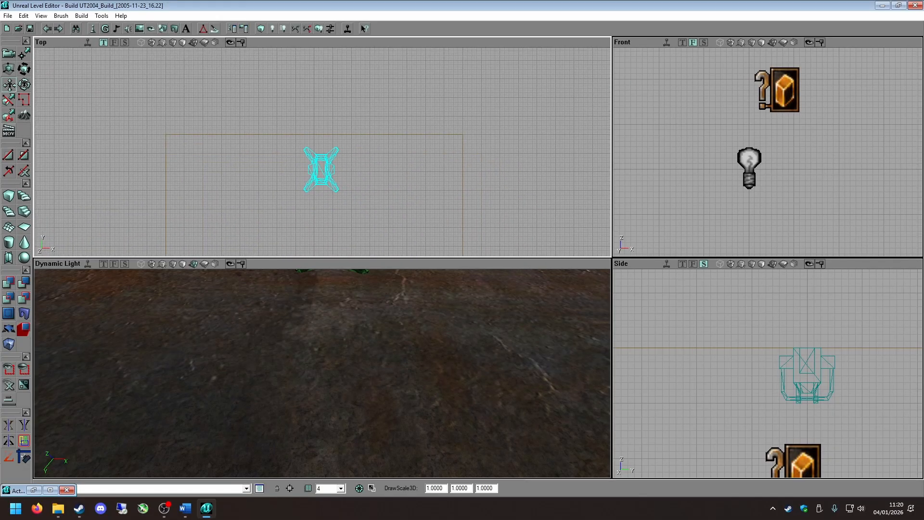
pyautogui.keyDown('ctrl'); pyautogui.moveTo(367, 187); pyautogui.dragTo(382, 206, button='right'); pyautogui.keyUp('ctrl')
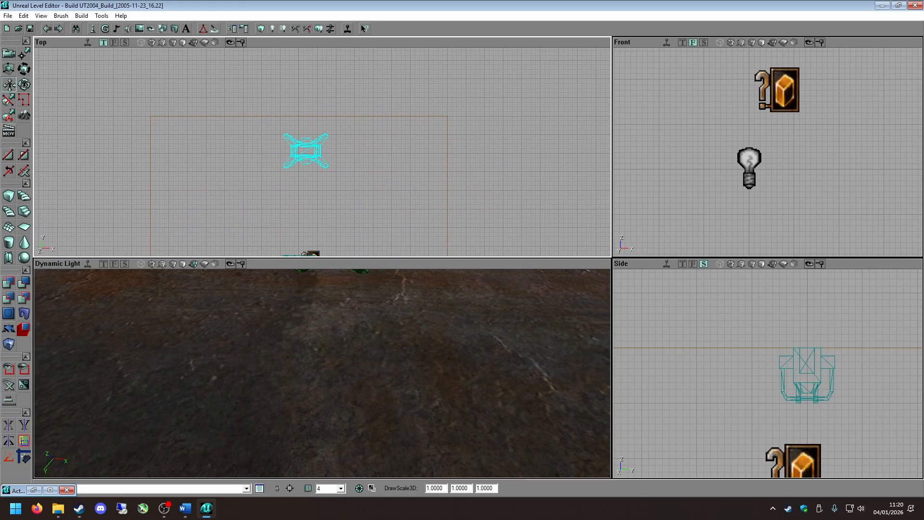
pyautogui.scroll(4, 326, 173)
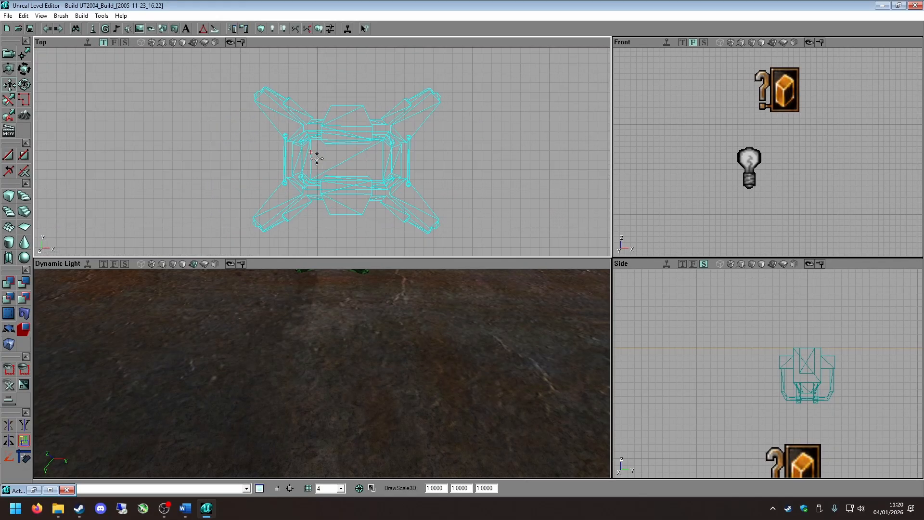
# Bring the weapon base on the room floor into close view, select it and open its properties.
pyautogui.moveTo(367, 365); pyautogui.dragTo(367, 332, button='right')
pyautogui.moveTo(367, 365); pyautogui.dragTo(367, 385)
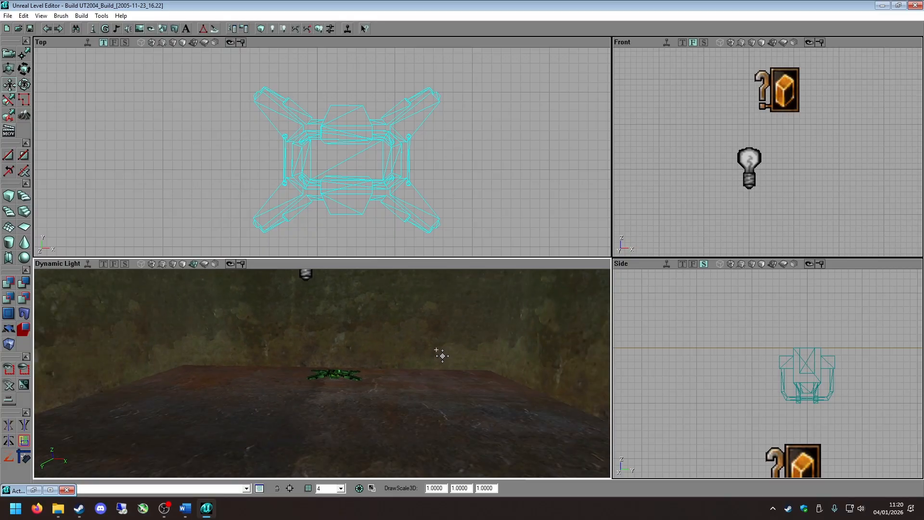
pyautogui.moveTo(433, 351); pyautogui.dragTo(433, 380, button='right')
pyautogui.moveTo(433, 351); pyautogui.dragTo(438, 313)
pyautogui.click(382, 350)
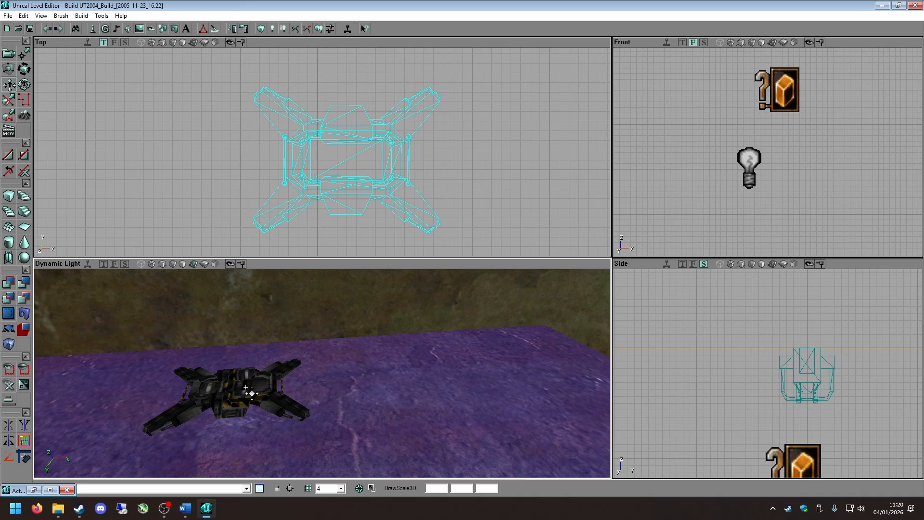
pyautogui.click(229, 391)
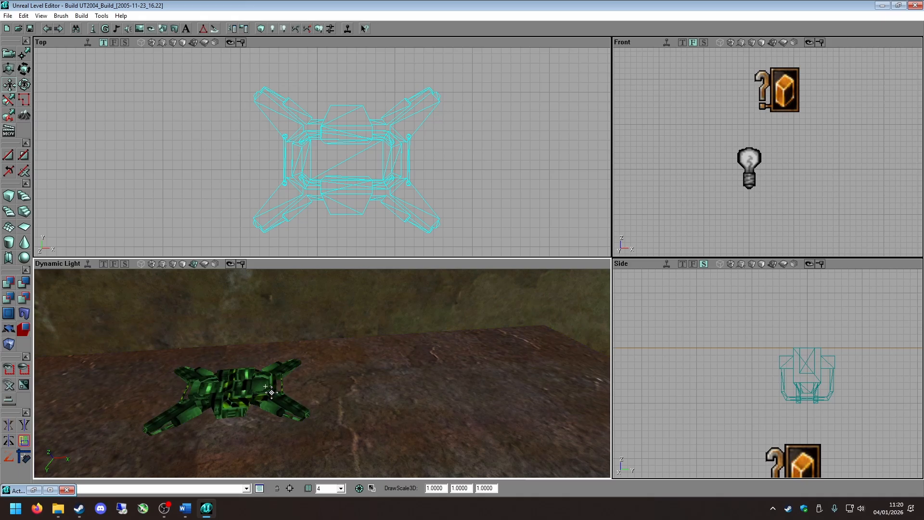
pyautogui.rightClick(221, 388)
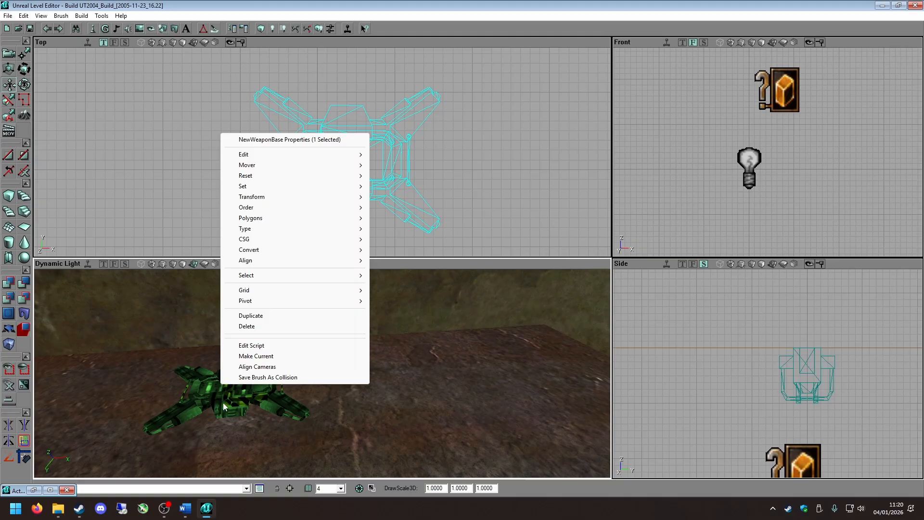
pyautogui.click(289, 140)
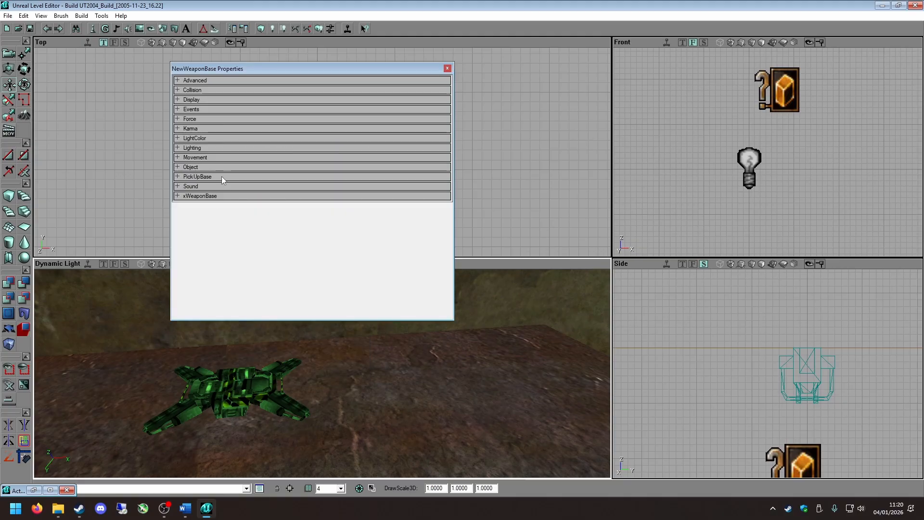
# Set the weapon base's WeaponType under xWeaponBase to FlakCannon, close its properties and reselect the base.
pyautogui.click(212, 196)
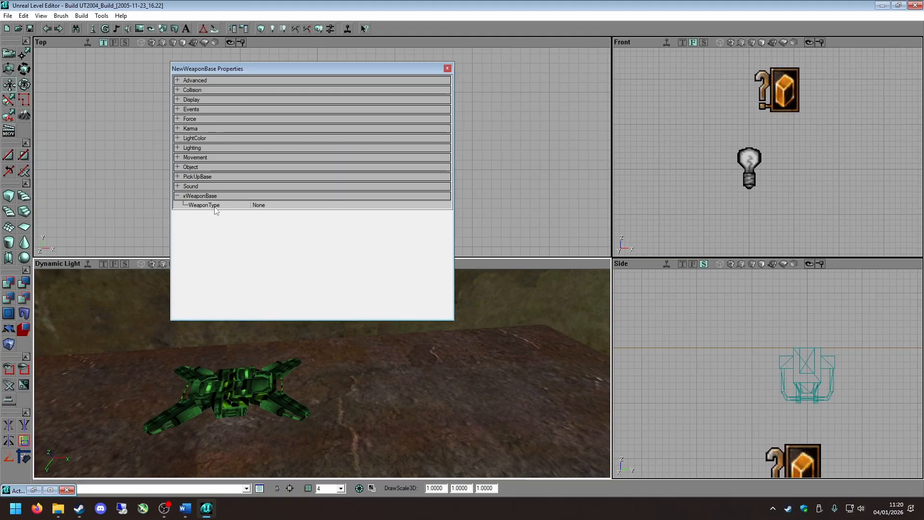
pyautogui.click(297, 205)
pyautogui.click(446, 205)
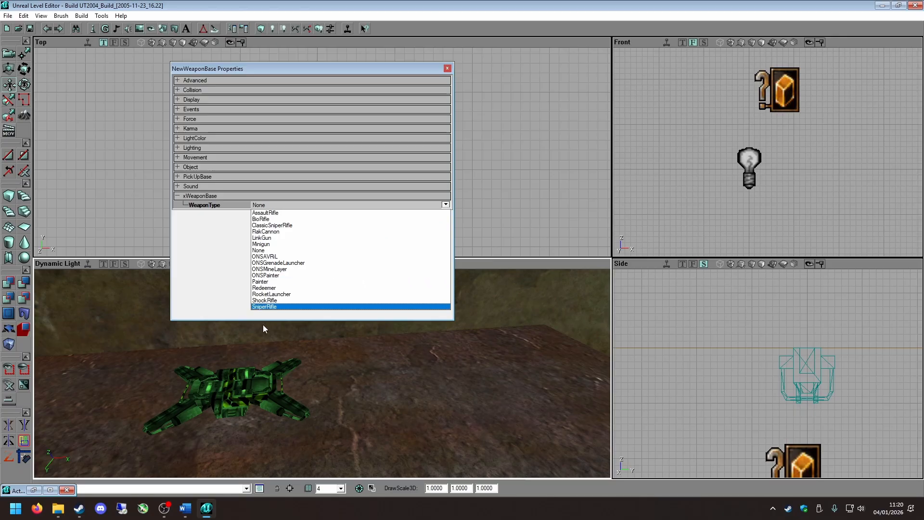
pyautogui.click(291, 232)
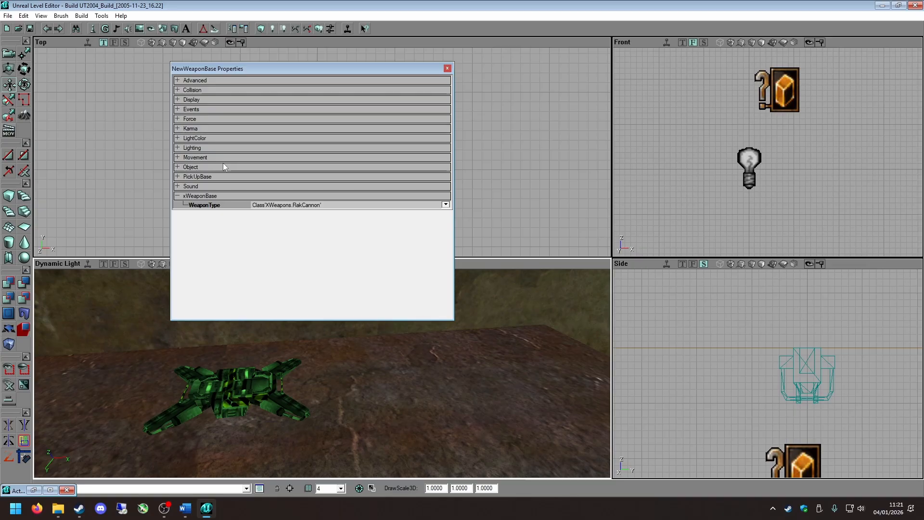
pyautogui.click(447, 69)
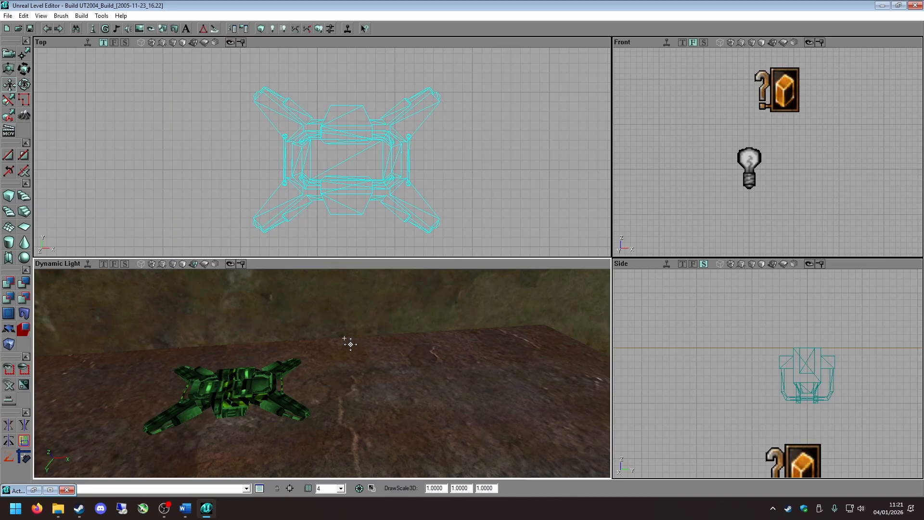
pyautogui.click(288, 447)
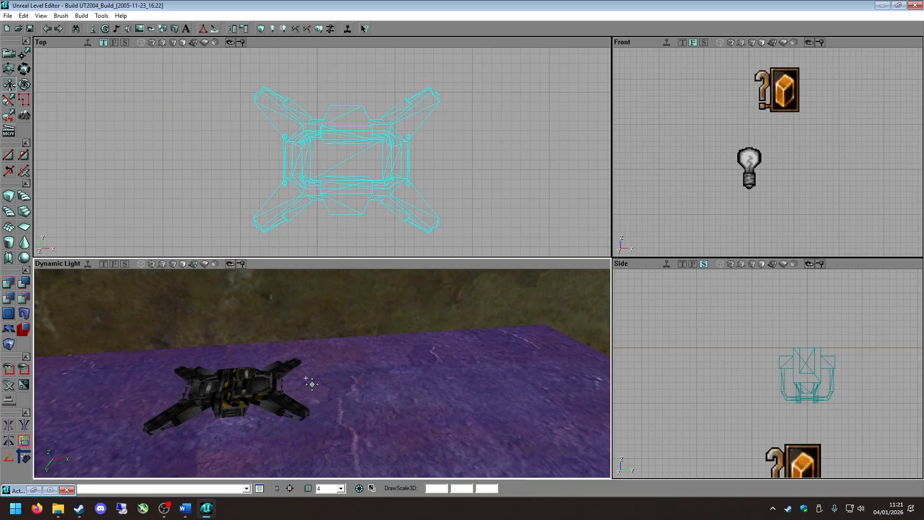
pyautogui.click(269, 387)
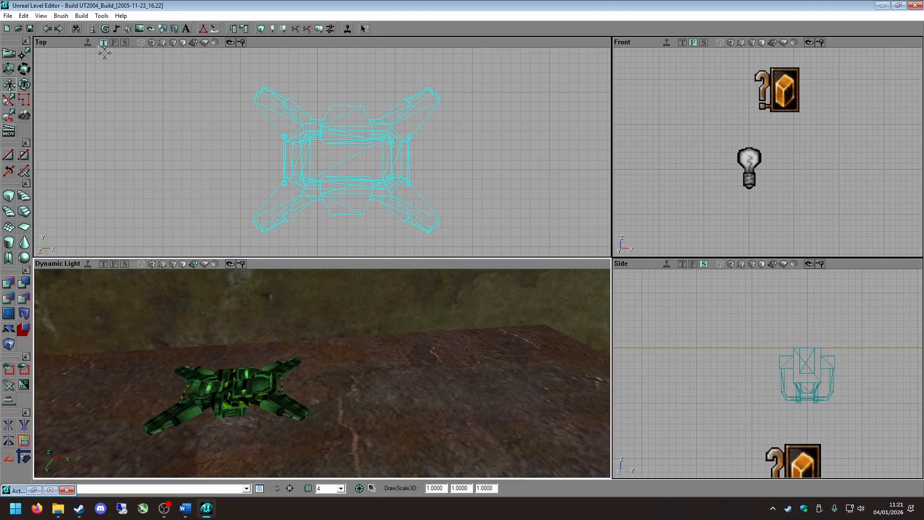
# Find the FlakAmmoPickup class under Pickup, Ammo and UTAmmoPickup in the actor class browser and select it.
pyautogui.click(91, 30)
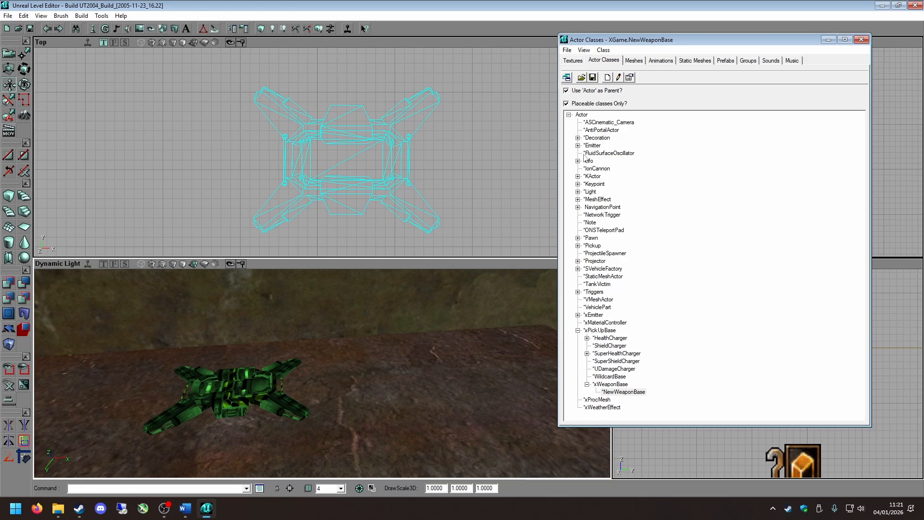
pyautogui.click(578, 246)
pyautogui.click(600, 254)
pyautogui.click(587, 253)
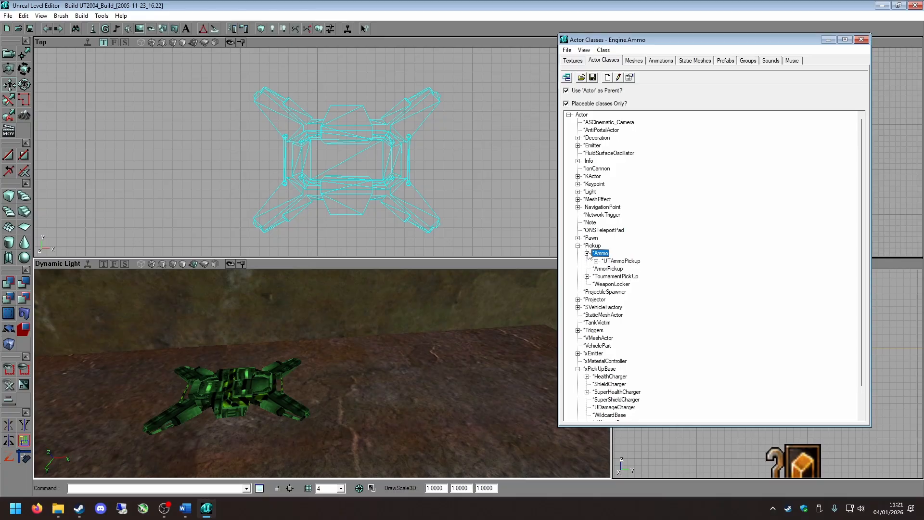
pyautogui.click(608, 261)
pyautogui.click(596, 261)
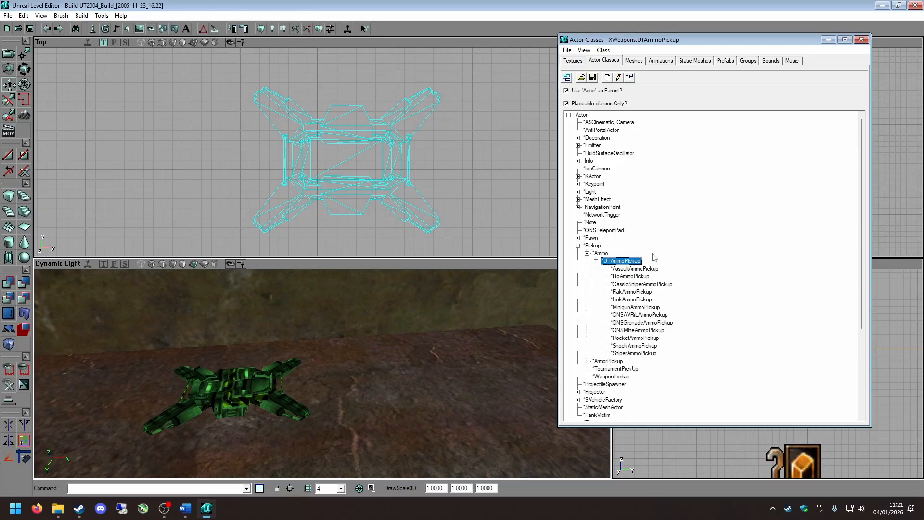
pyautogui.click(627, 292)
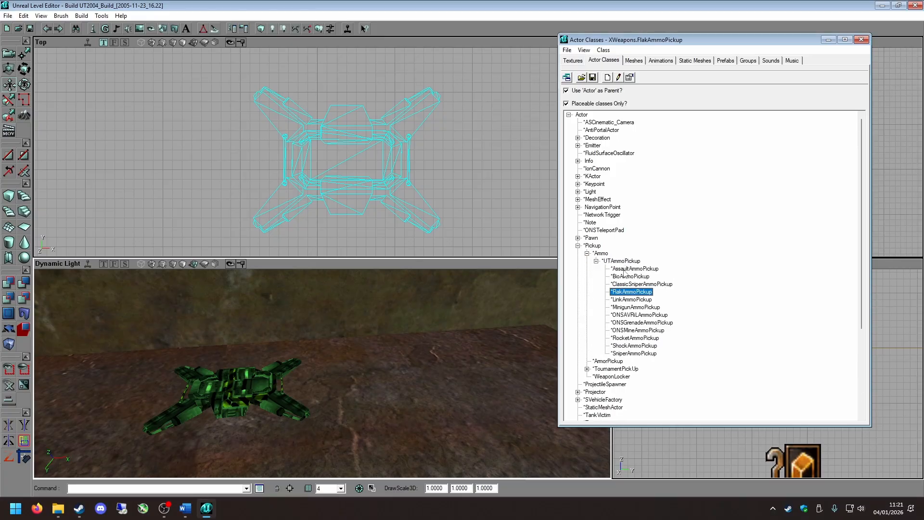
# Look through the assault, classic sniper, rocket, sniper and link ammo classes, finishing with FlakAmmoPickup selected again.
pyautogui.click(624, 270)
pyautogui.click(626, 283)
pyautogui.click(626, 291)
pyautogui.click(624, 337)
pyautogui.click(624, 352)
pyautogui.click(628, 299)
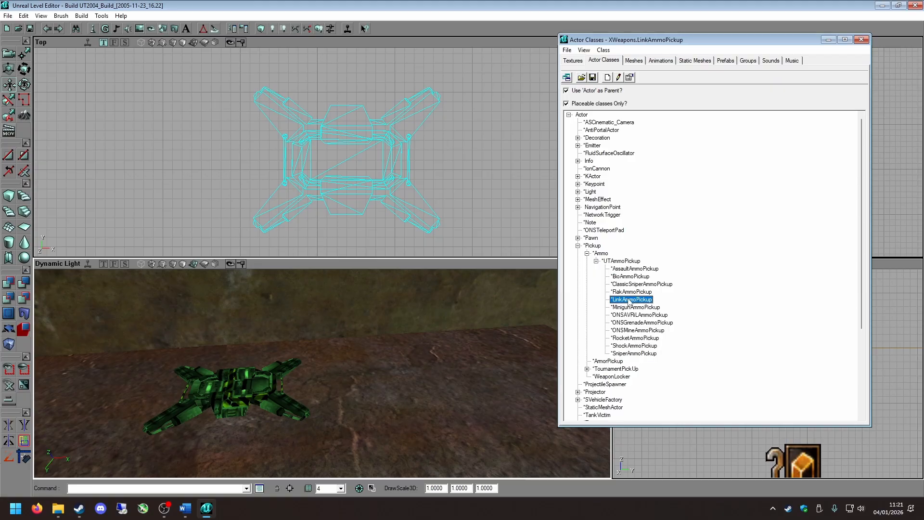
pyautogui.click(631, 292)
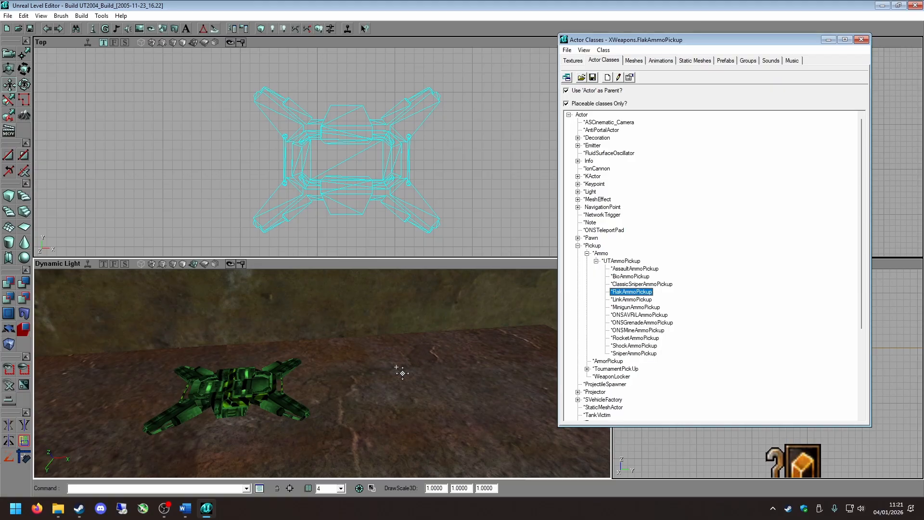
# Add one FlakAmmoPickup on the floor on each side of the weapon base and minimize the class browser.
pyautogui.moveTo(396, 367); pyautogui.dragTo(391, 375, button='right')
pyautogui.rightClick(360, 363)
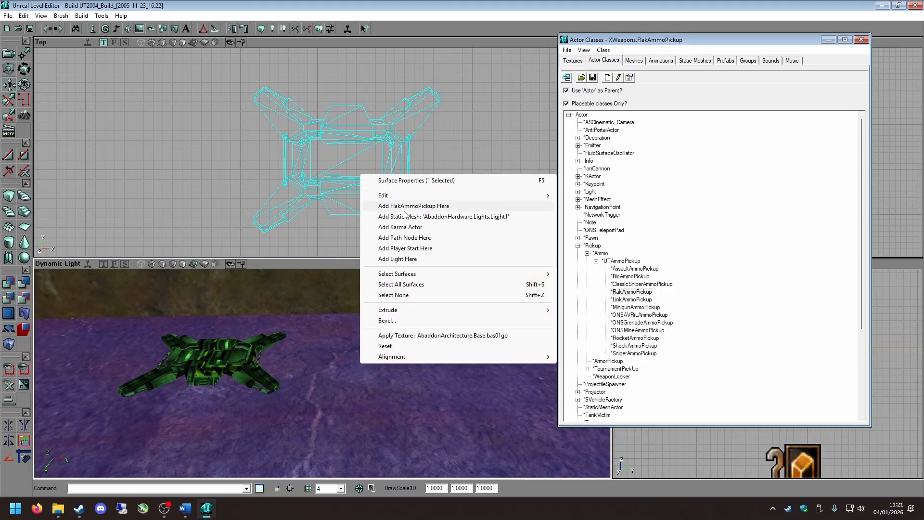
pyautogui.click(404, 211)
pyautogui.moveTo(407, 365); pyautogui.dragTo(353, 385)
pyautogui.rightClick(366, 362)
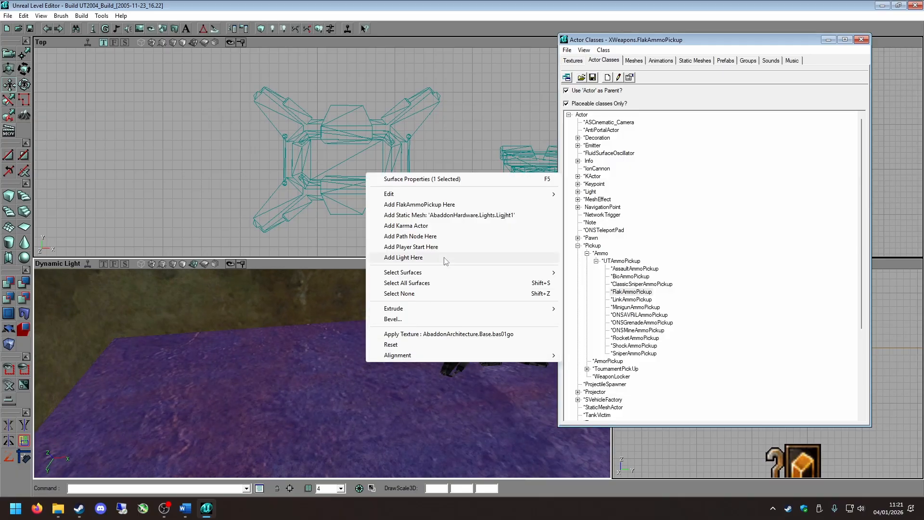
pyautogui.click(418, 205)
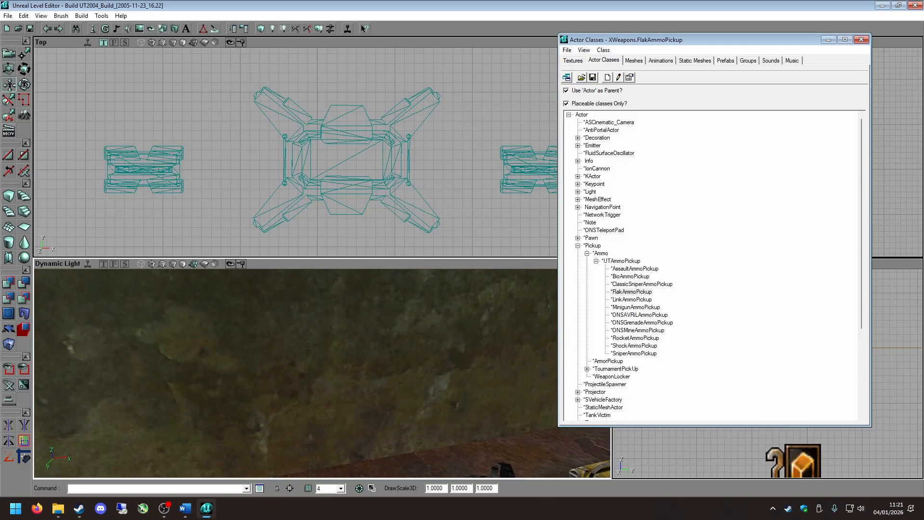
pyautogui.moveTo(369, 366); pyautogui.dragTo(370, 433)
pyautogui.click(828, 40)
# Examine how the two ammo pickups sit beside the weapon base in the Front and 3D views.
pyautogui.scroll(-5, 818, 162)
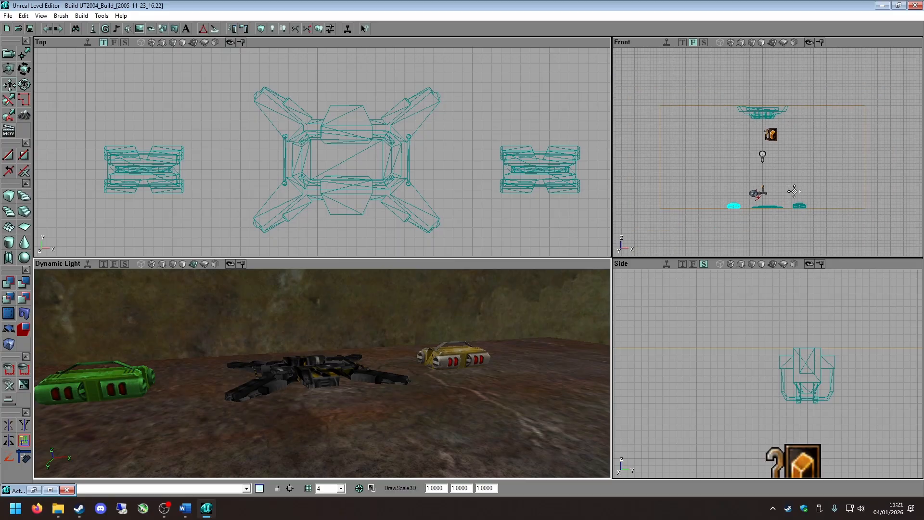
pyautogui.scroll(5, 794, 192)
pyautogui.moveTo(792, 192); pyautogui.dragTo(762, 216)
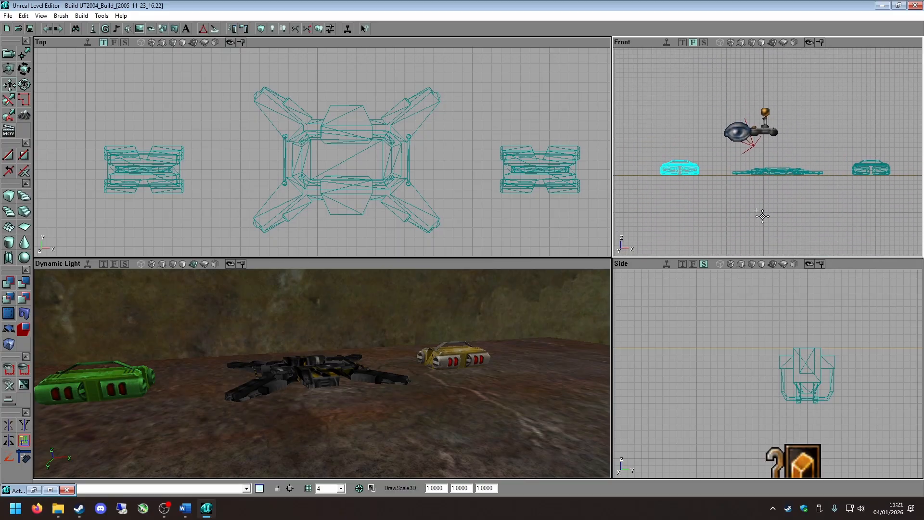
pyautogui.moveTo(349, 410); pyautogui.dragTo(349, 471)
pyautogui.click(418, 406)
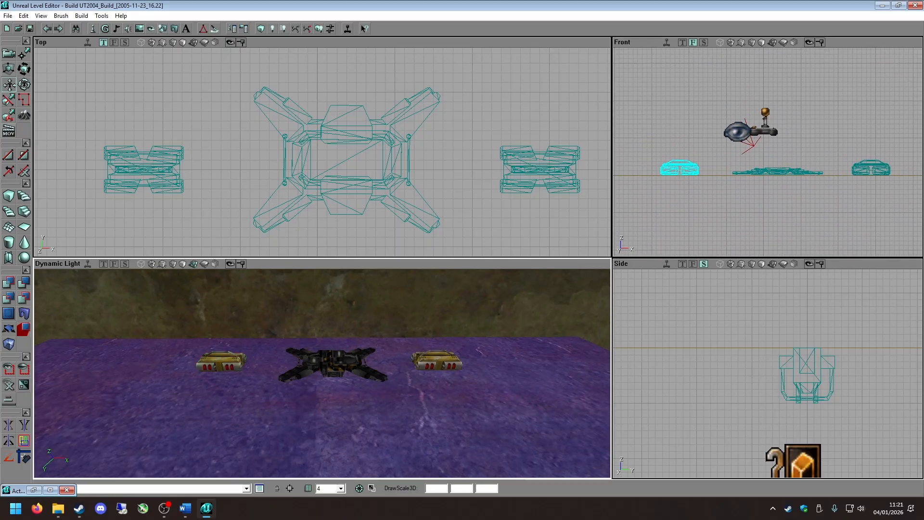
pyautogui.click(508, 360)
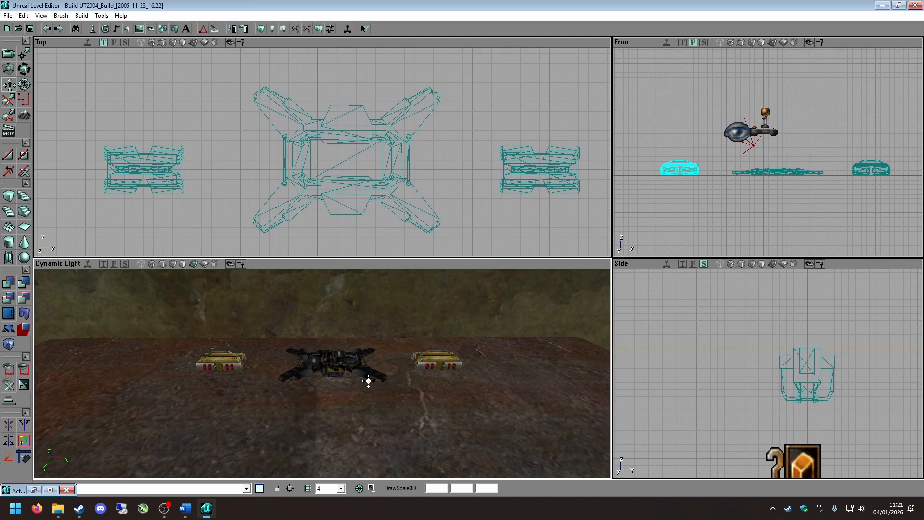
pyautogui.moveTo(216, 378); pyautogui.dragTo(223, 448)
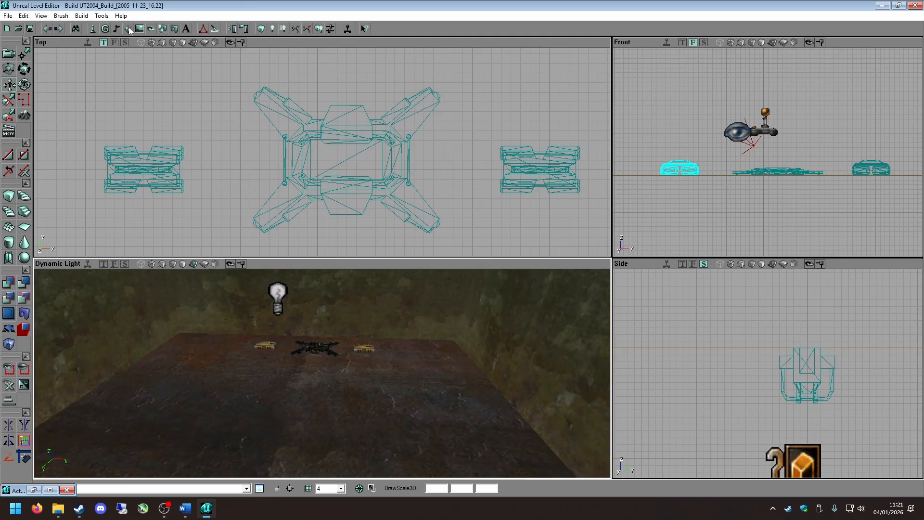
# Find the NewHealthCharger class under xPickUpBase and HealthCharger in the actor class browser and select it.
pyautogui.click(94, 29)
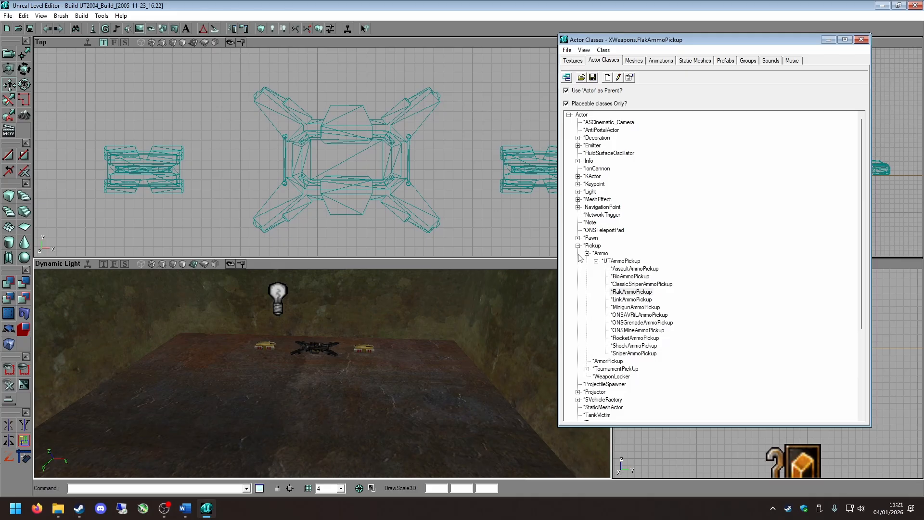
pyautogui.click(578, 239)
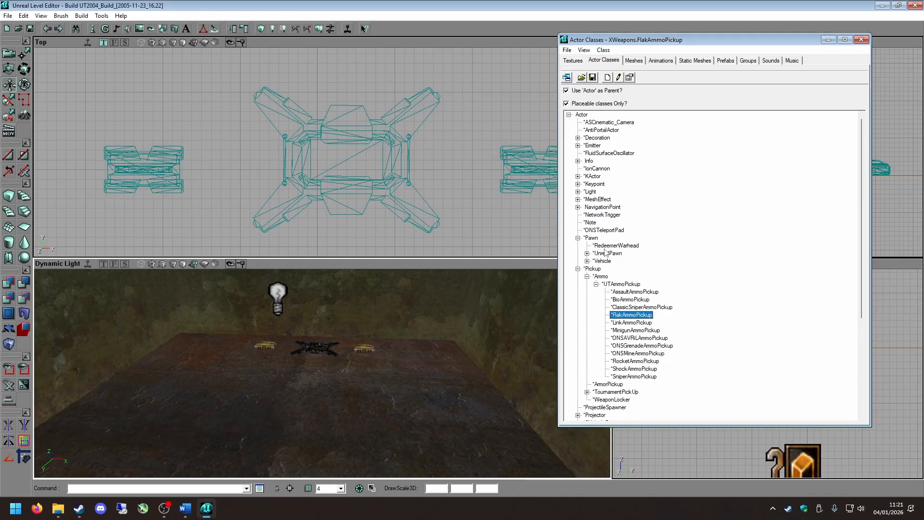
pyautogui.click(578, 269)
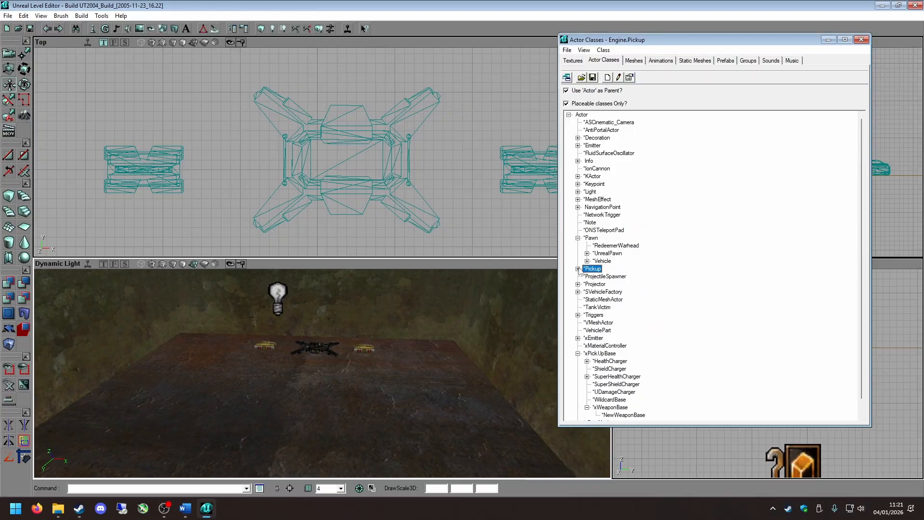
pyautogui.scroll(-1, 589, 399)
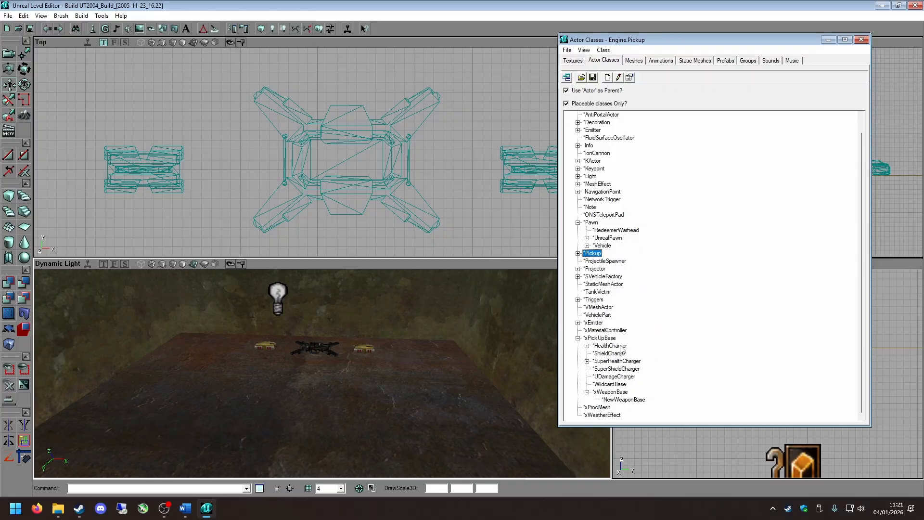
pyautogui.click(587, 345)
pyautogui.click(621, 353)
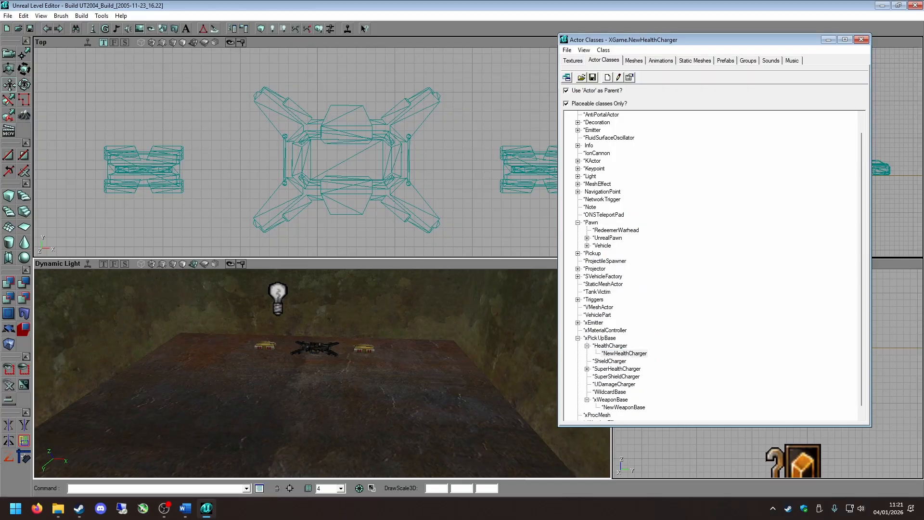
# Add a NewHealthCharger actor on the open floor in the far corner, away from the weapon base.
pyautogui.moveTo(313, 409); pyautogui.dragTo(288, 392, button='right')
pyautogui.rightClick(215, 396)
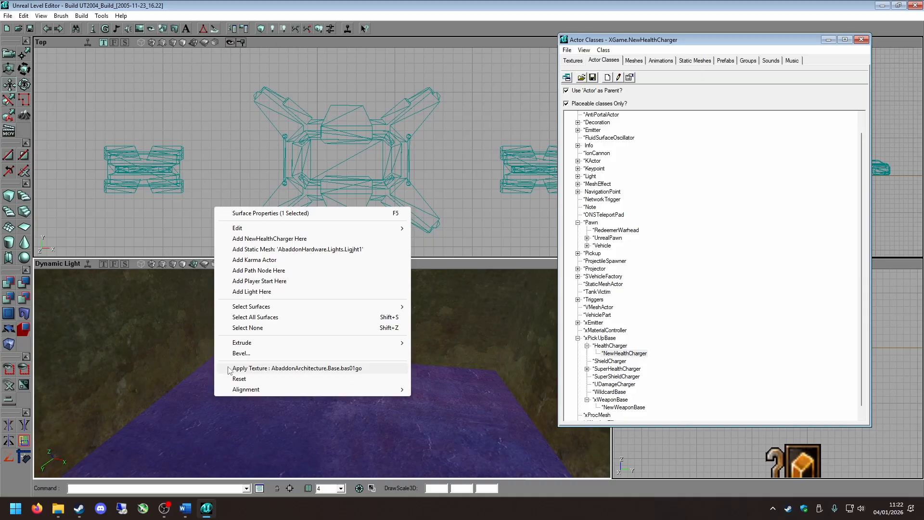
pyautogui.click(266, 239)
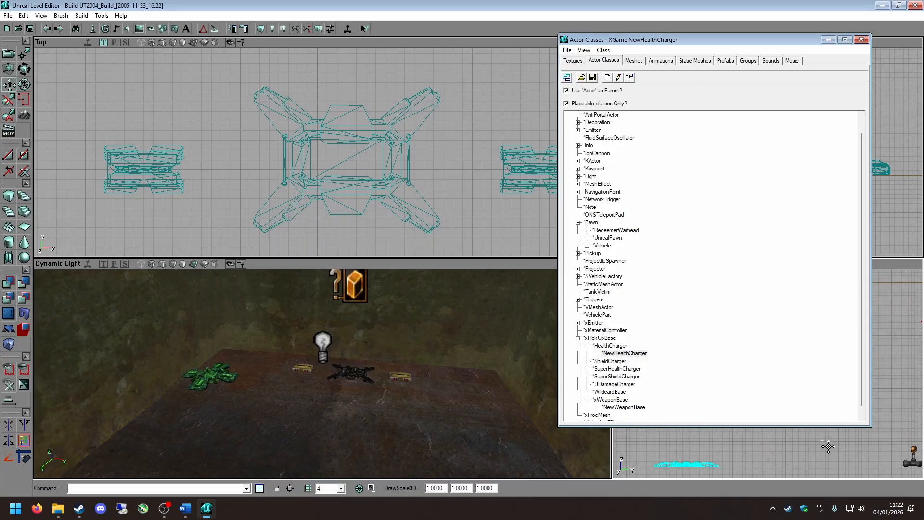
# Lower the new health charger in the Side view until it rests on the floor.
pyautogui.scroll(-3, 828, 446)
pyautogui.moveTo(783, 475); pyautogui.dragTo(818, 477)
pyautogui.moveTo(337, 385); pyautogui.dragTo(313, 390, button='right')
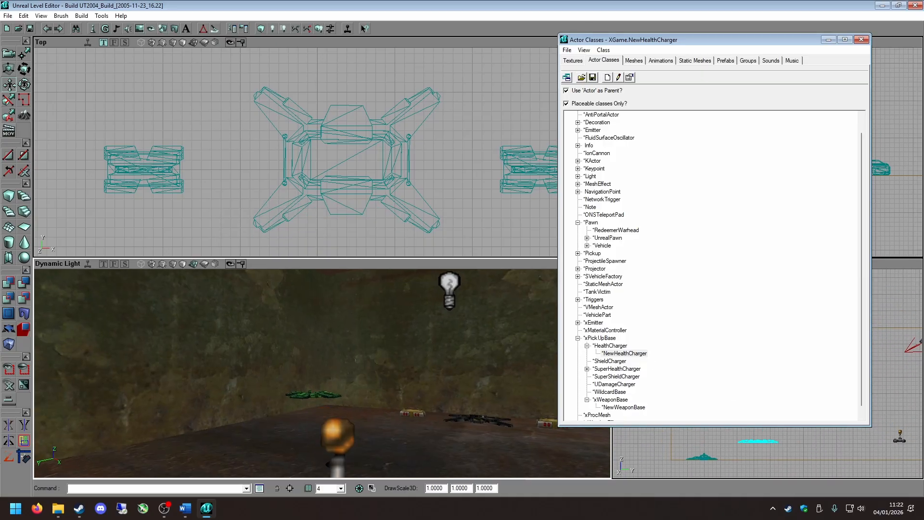
pyautogui.moveTo(312, 390); pyautogui.dragTo(385, 407)
pyautogui.moveTo(373, 357); pyautogui.dragTo(370, 343)
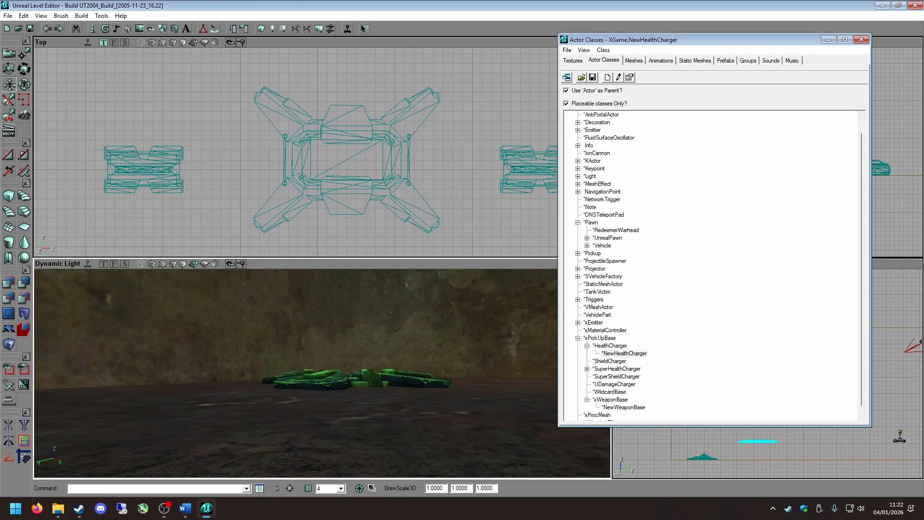
pyautogui.moveTo(781, 456); pyautogui.dragTo(782, 444)
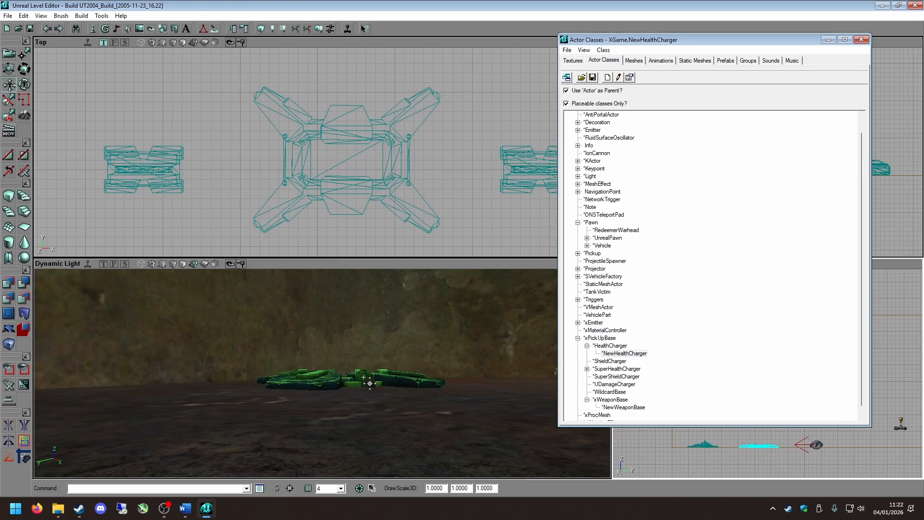
# Find the AdrenalinePickup class under Pickup and TournamentPickUp in the actor class browser and select it.
pyautogui.moveTo(371, 382); pyautogui.dragTo(399, 370)
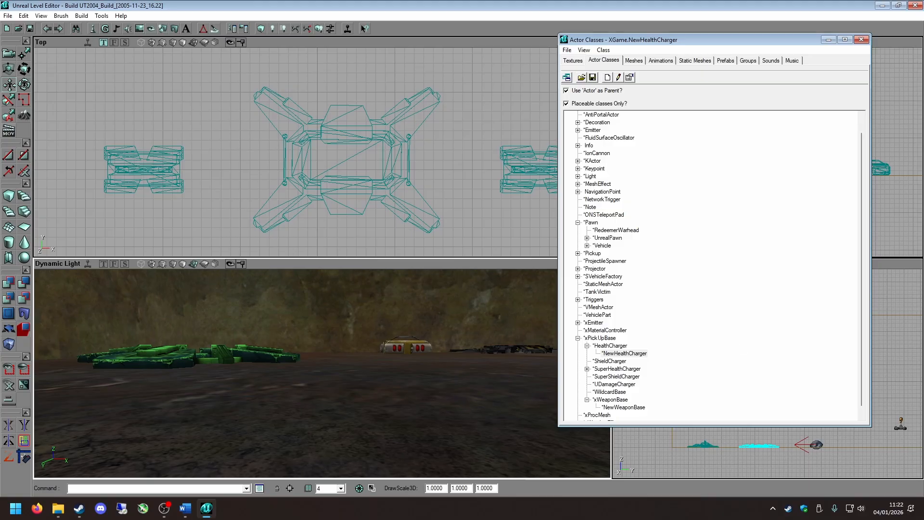
pyautogui.moveTo(399, 370); pyautogui.dragTo(402, 345)
pyautogui.moveTo(402, 344); pyautogui.dragTo(545, 336, button='right')
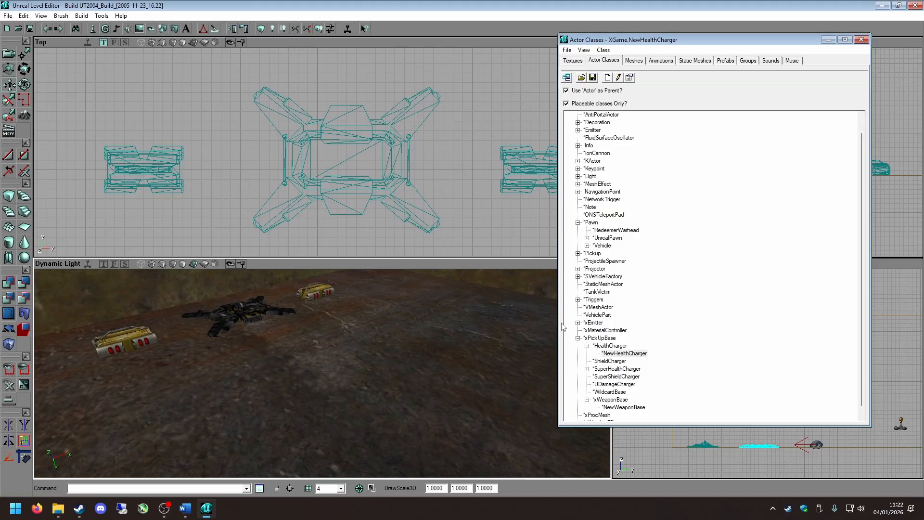
pyautogui.click(578, 254)
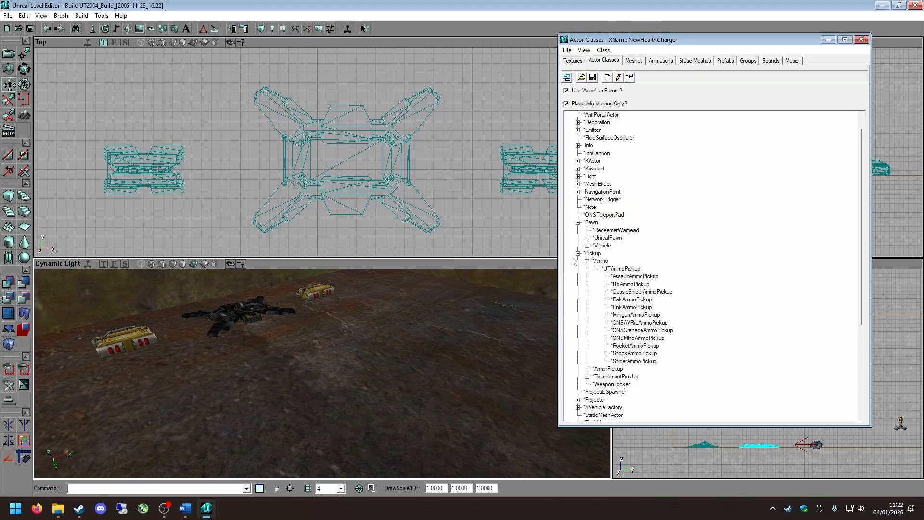
pyautogui.click(596, 269)
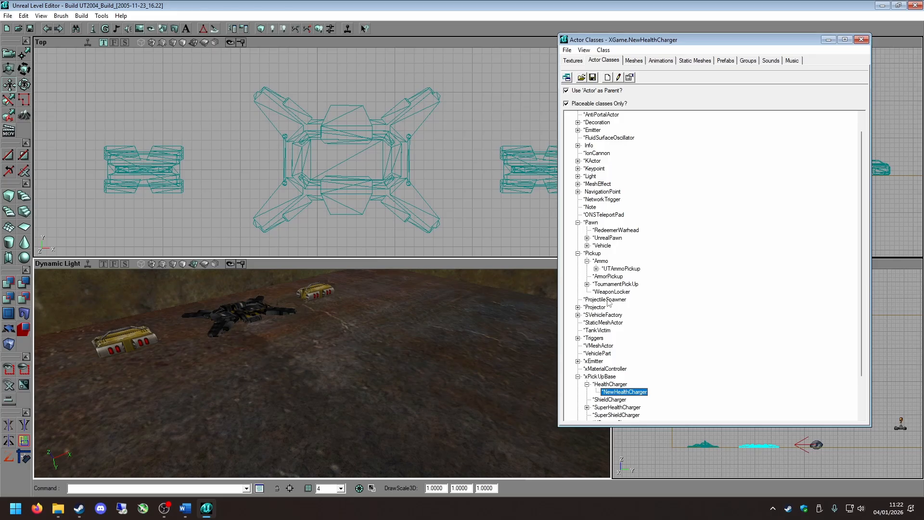
pyautogui.click(587, 261)
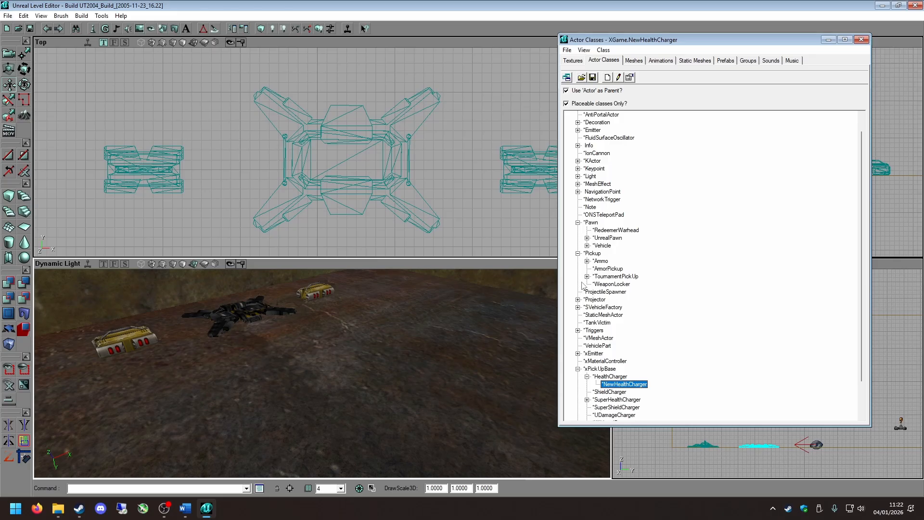
pyautogui.click(599, 261)
pyautogui.click(611, 277)
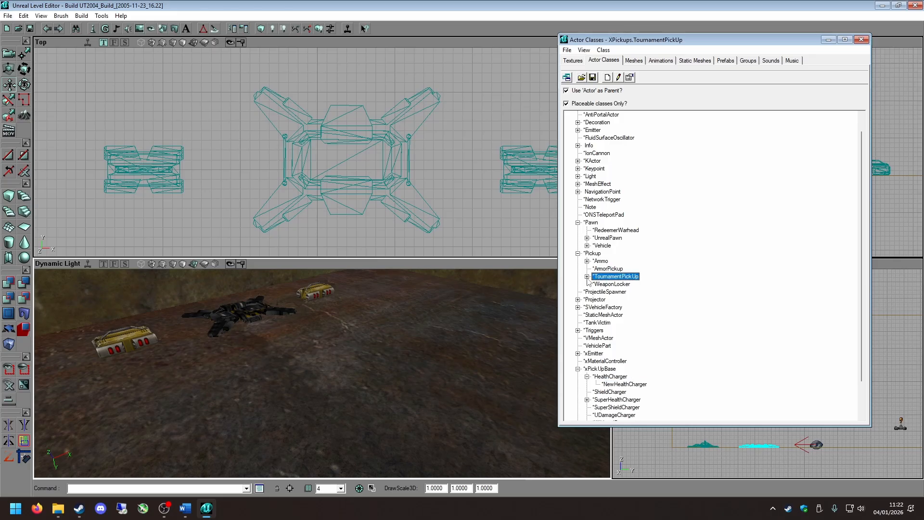
pyautogui.click(587, 277)
pyautogui.click(607, 284)
# Add an AdrenalinePickup actor on the floor between the health charger and the wall, in line with the ammo pickups.
pyautogui.moveTo(414, 362); pyautogui.dragTo(332, 358, button='right')
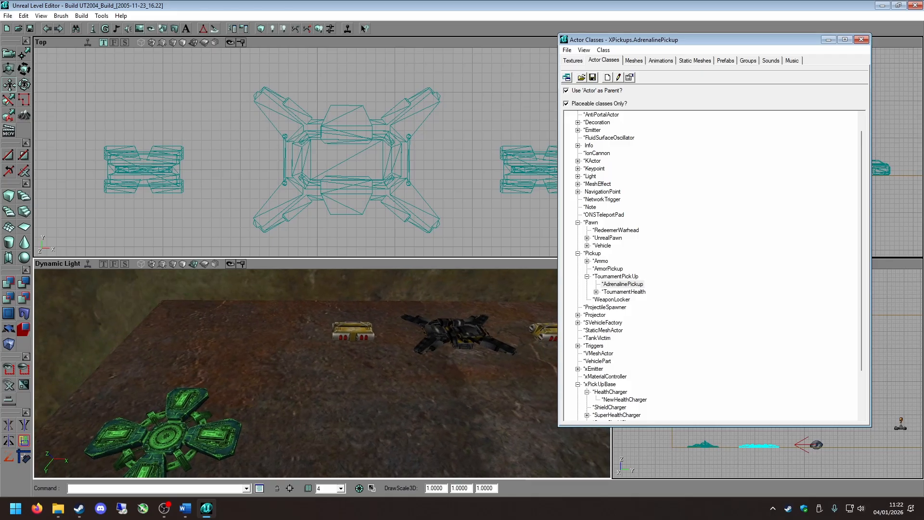
pyautogui.rightClick(221, 337)
pyautogui.click(289, 177)
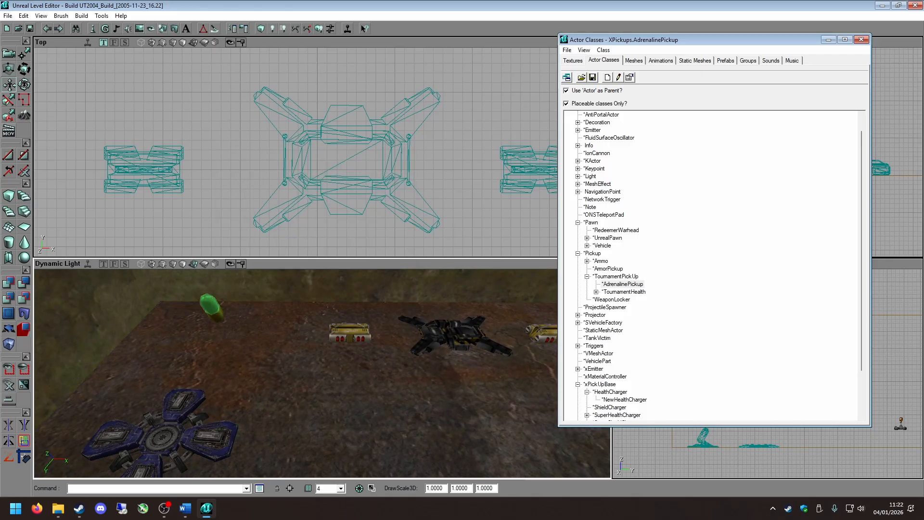
# Collapse the Pickup branch and select the ShieldCharger class under xPickUpBase, folding the HealthCharger branch.
pyautogui.click(587, 277)
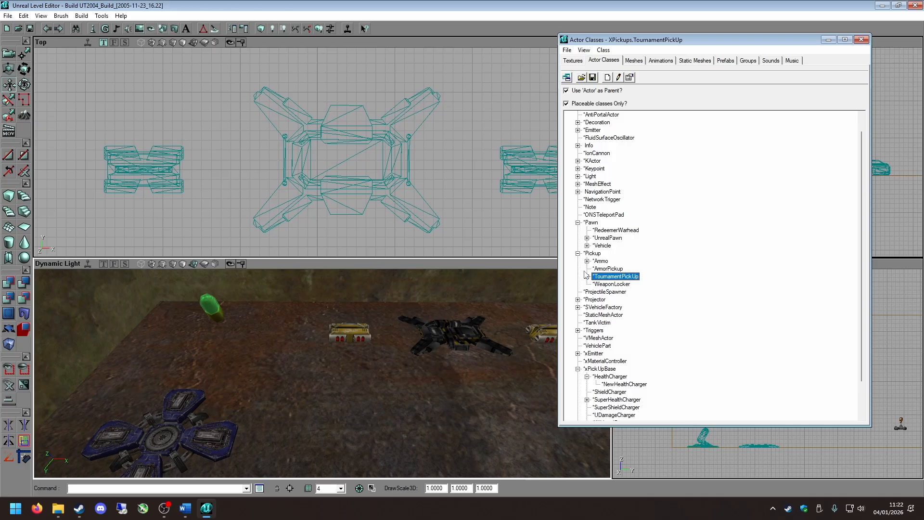
pyautogui.doubleClick(577, 253)
pyautogui.click(459, 147)
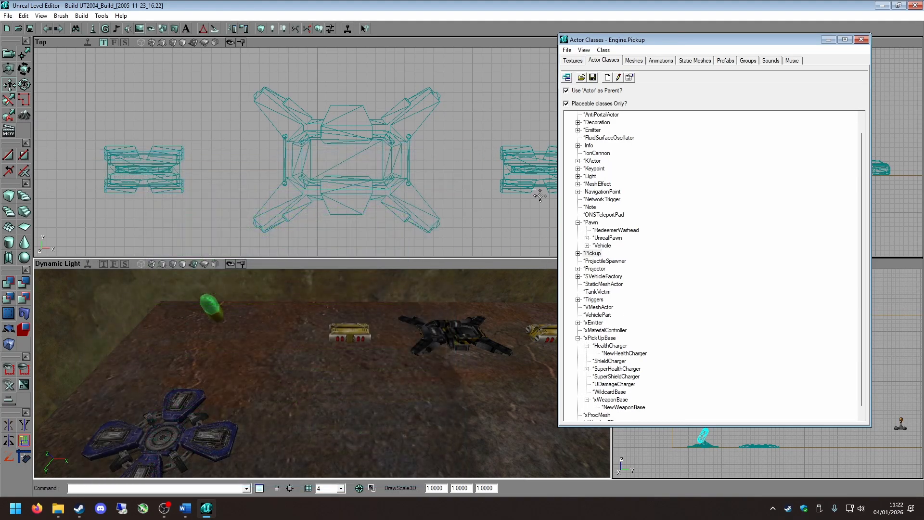
pyautogui.scroll(-1, 598, 278)
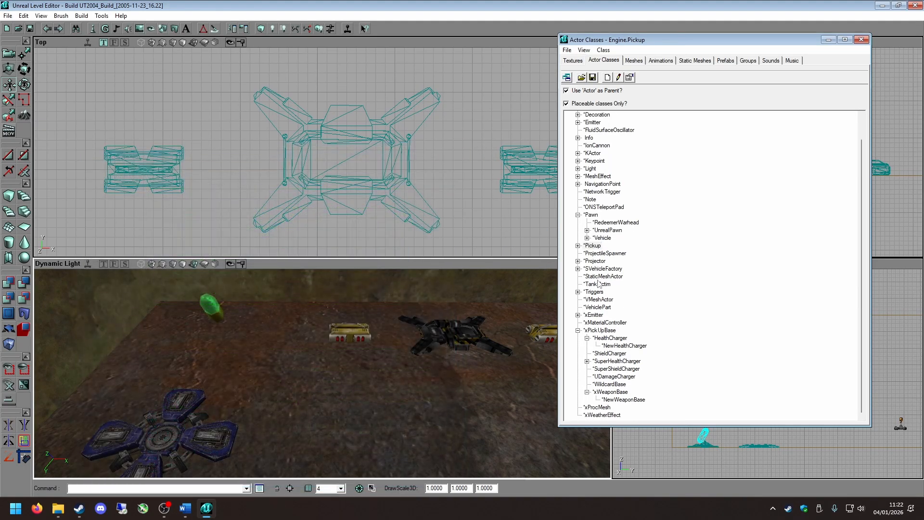
pyautogui.click(612, 354)
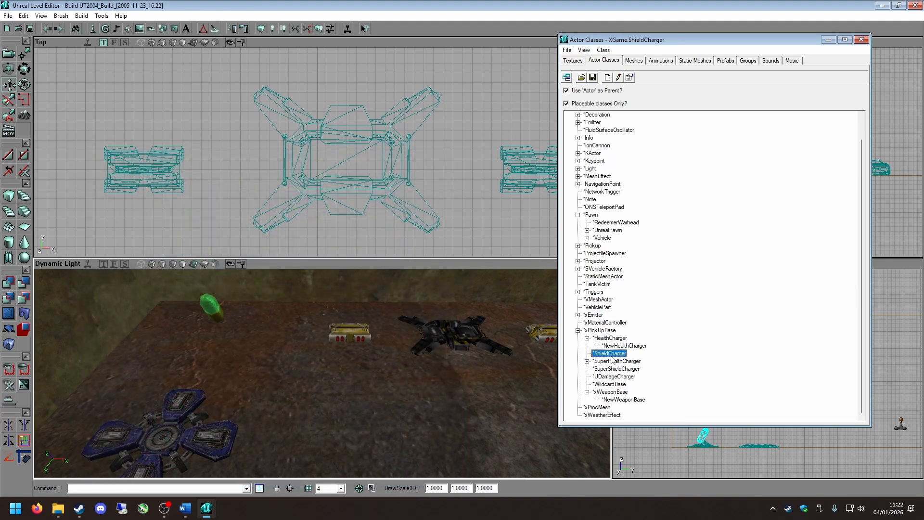
pyautogui.click(587, 338)
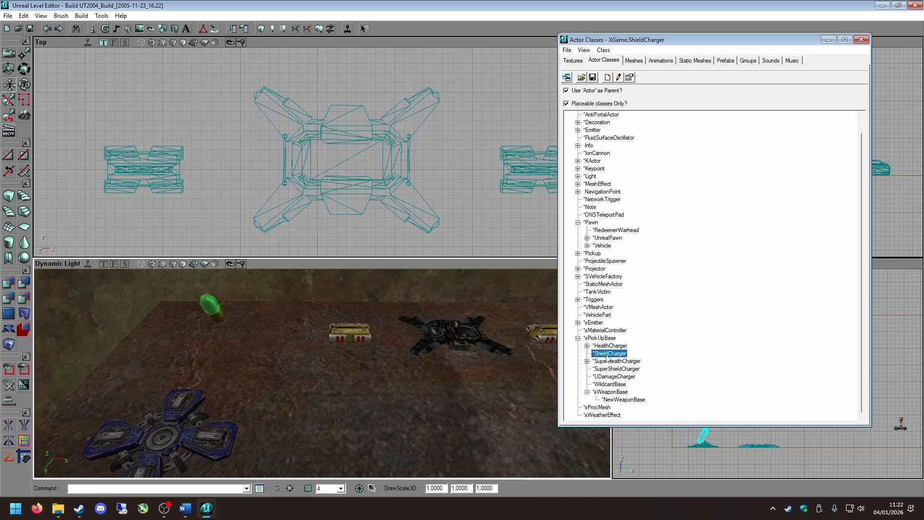
# Add a ShieldCharger actor on the open floor on the opposite side of the room from the health charger.
pyautogui.moveTo(348, 341); pyautogui.dragTo(493, 332, button='right')
pyautogui.rightClick(295, 334)
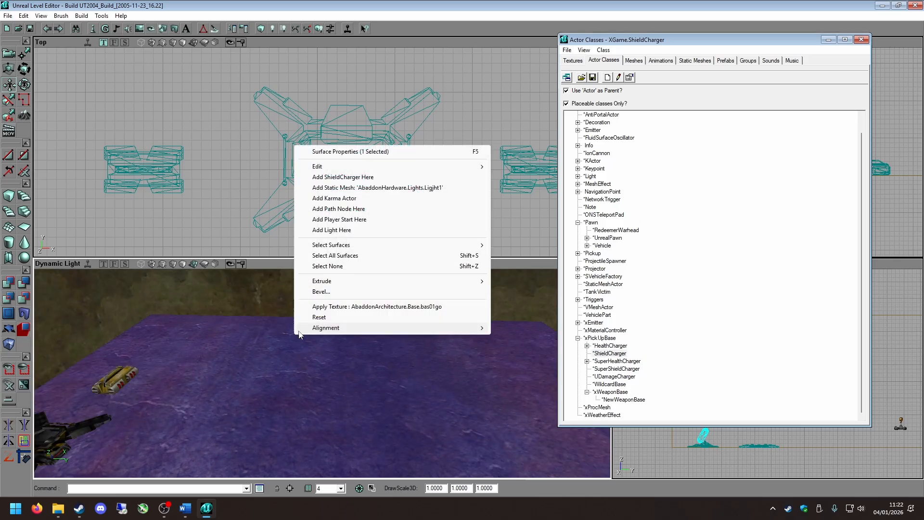
pyautogui.click(343, 177)
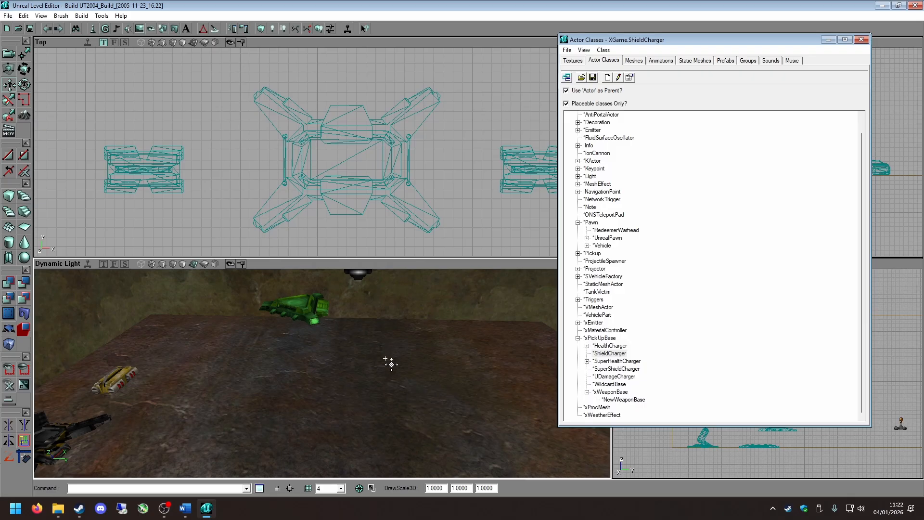
# Minimize the actor class browser and lower the new shield charger in the Side view until it rests on the floor.
pyautogui.moveTo(743, 431); pyautogui.dragTo(743, 449)
pyautogui.moveTo(401, 394); pyautogui.dragTo(401, 351, button='right')
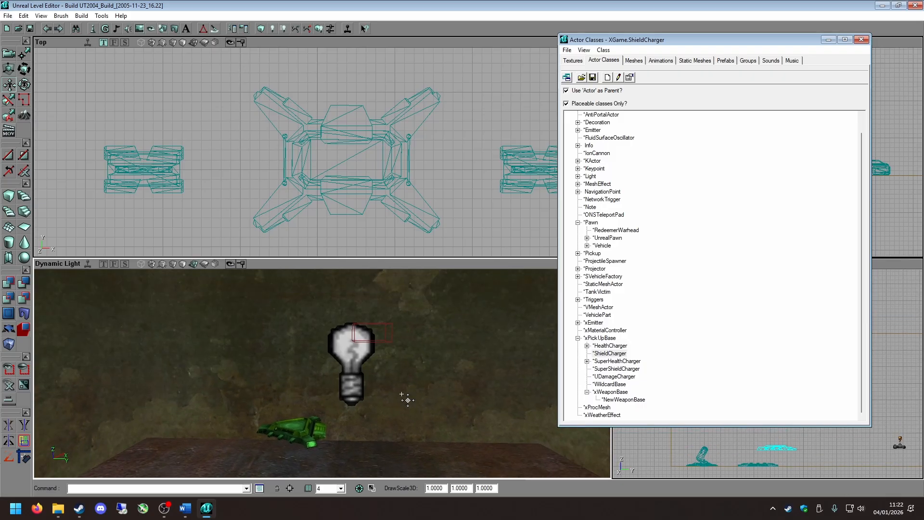
pyautogui.click(828, 39)
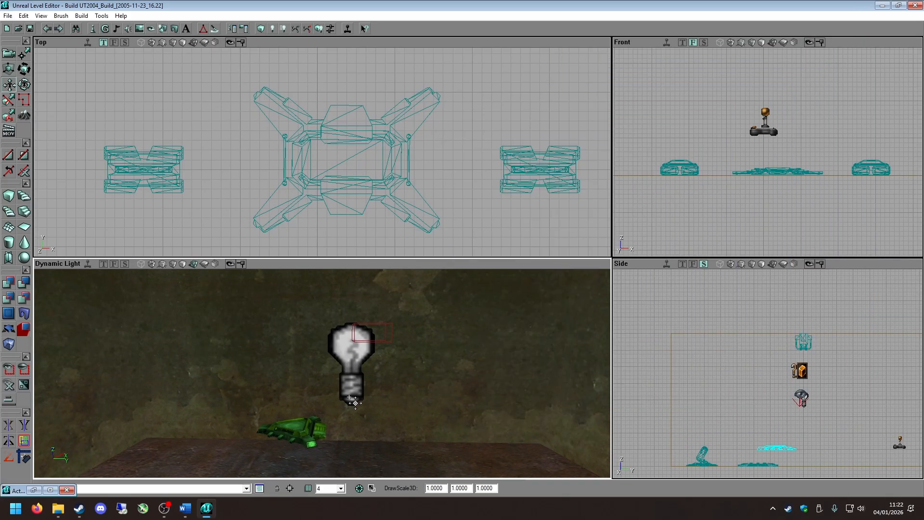
pyautogui.keyDown('ctrl'); pyautogui.keyDown('shift'); pyautogui.moveTo(349, 397); pyautogui.dragTo(349, 417); pyautogui.keyUp('shift'); pyautogui.keyUp('ctrl')
pyautogui.moveTo(754, 423); pyautogui.dragTo(745, 355)
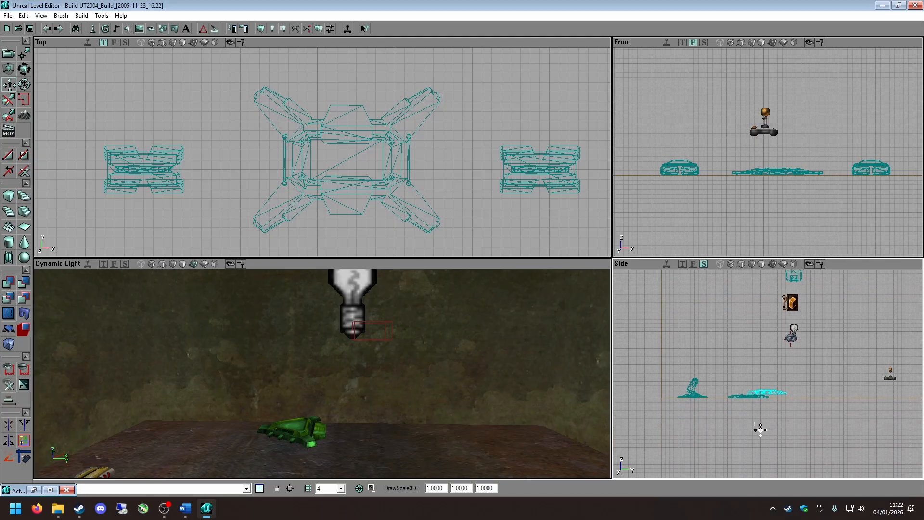
pyautogui.scroll(4, 760, 429)
pyautogui.keyDown('ctrl'); pyautogui.keyDown('shift'); pyautogui.moveTo(755, 422); pyautogui.dragTo(768, 431); pyautogui.keyUp('shift'); pyautogui.keyUp('ctrl')
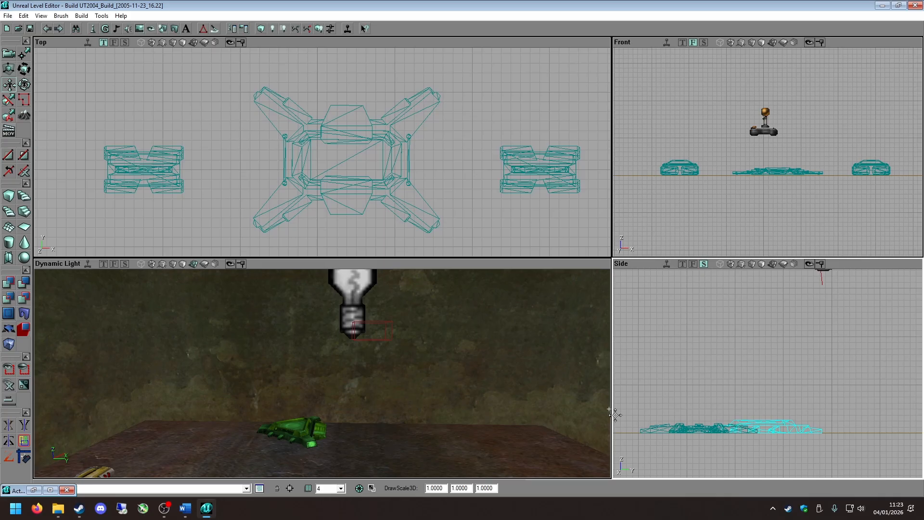
# Examine the shield charger and the other placed pickups from several angles in the 3D view, and clear the selection.
pyautogui.moveTo(594, 408); pyautogui.dragTo(554, 455, button='right')
pyautogui.moveTo(553, 454); pyautogui.dragTo(564, 405)
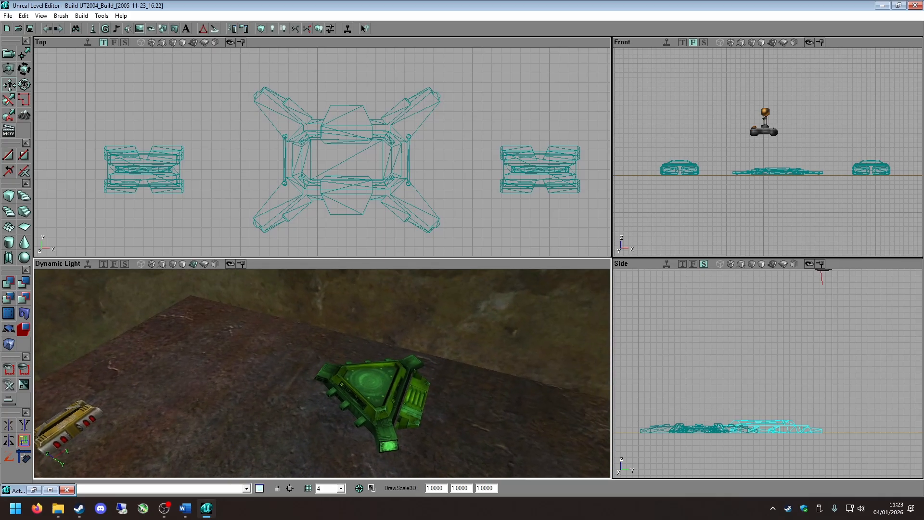
pyautogui.moveTo(208, 393); pyautogui.dragTo(169, 452)
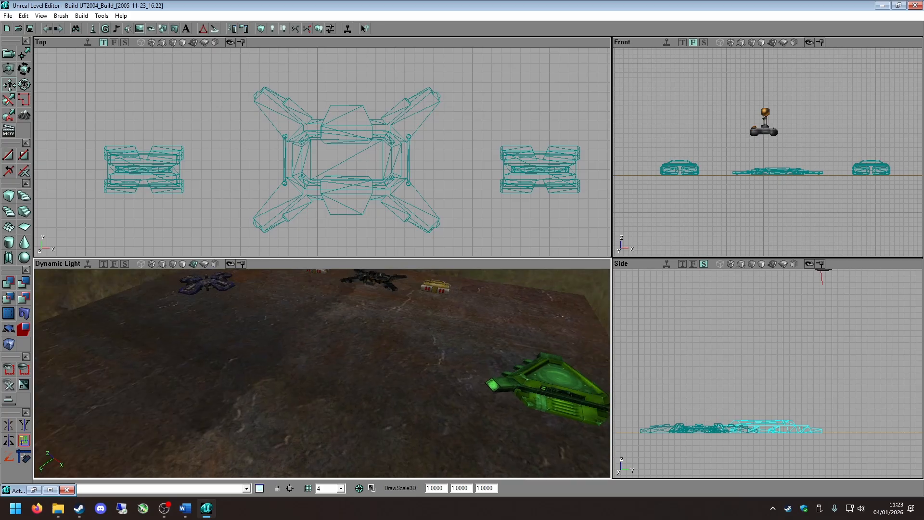
pyautogui.moveTo(262, 424); pyautogui.dragTo(396, 388, button='right')
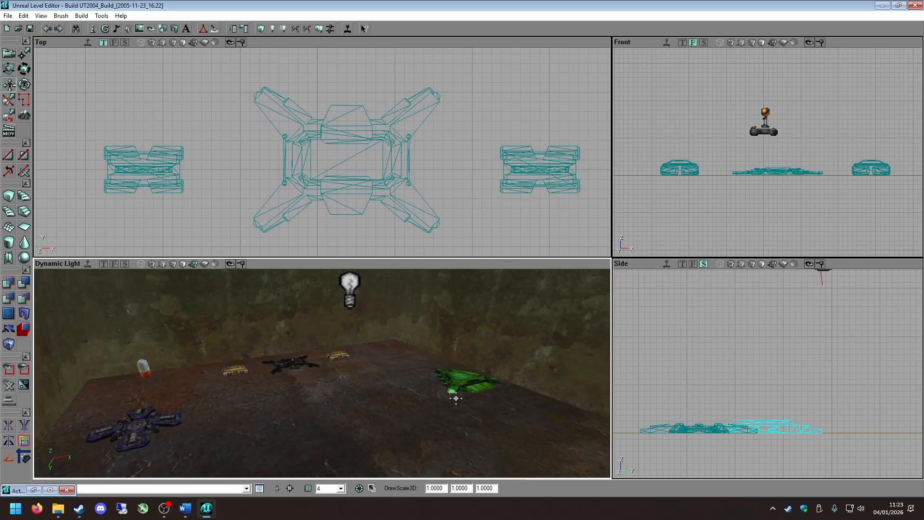
pyautogui.click(287, 408)
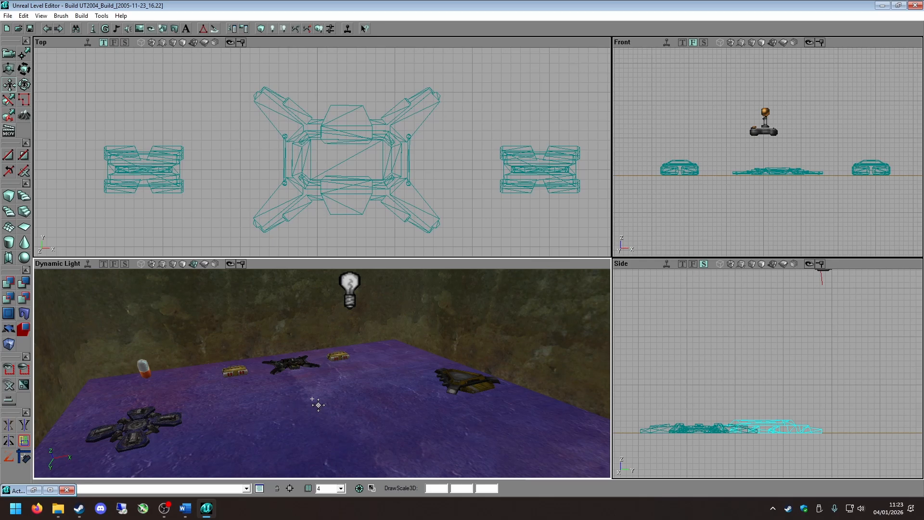
pyautogui.click(300, 250)
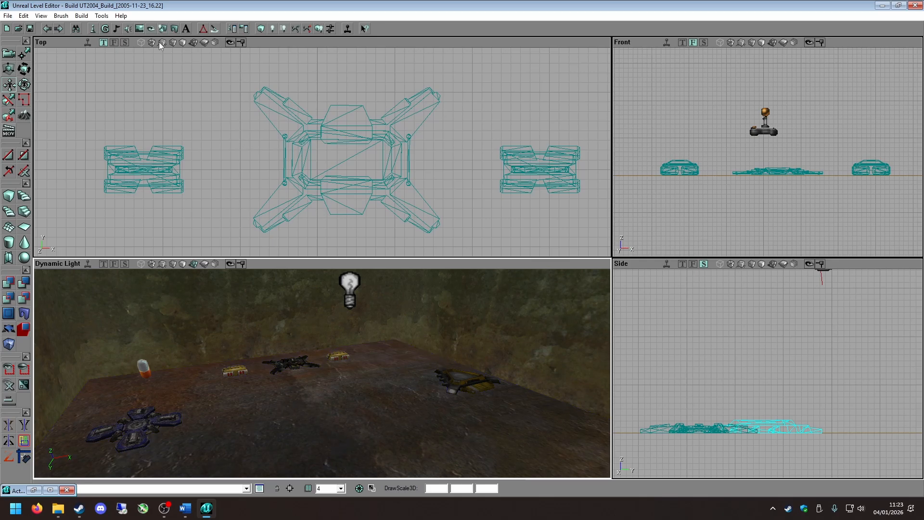
# Open the level properties and expand the LevelSummary section.
pyautogui.click(42, 15)
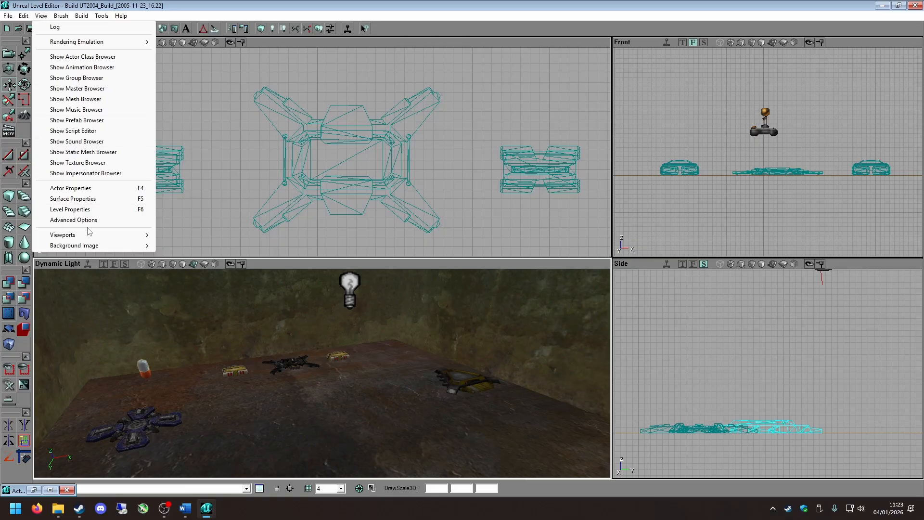
pyautogui.click(86, 210)
pyautogui.moveTo(148, 108); pyautogui.dragTo(229, 92)
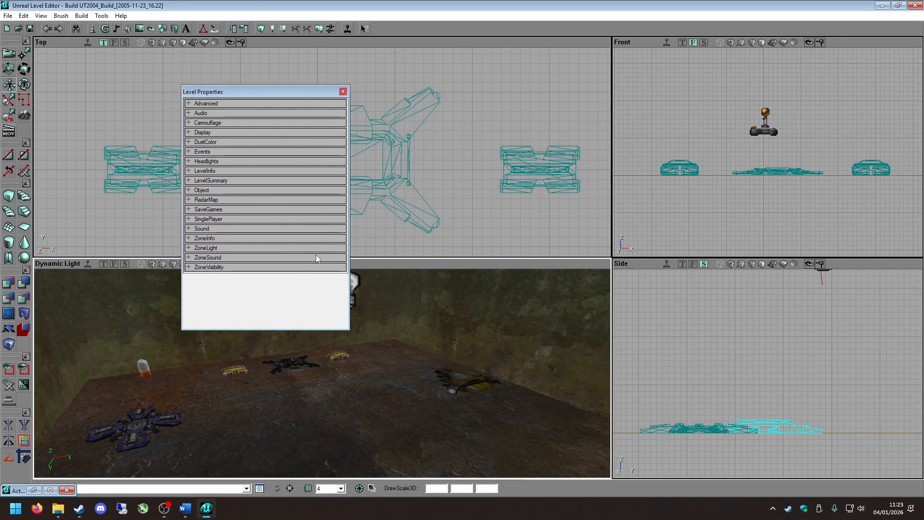
pyautogui.click(194, 182)
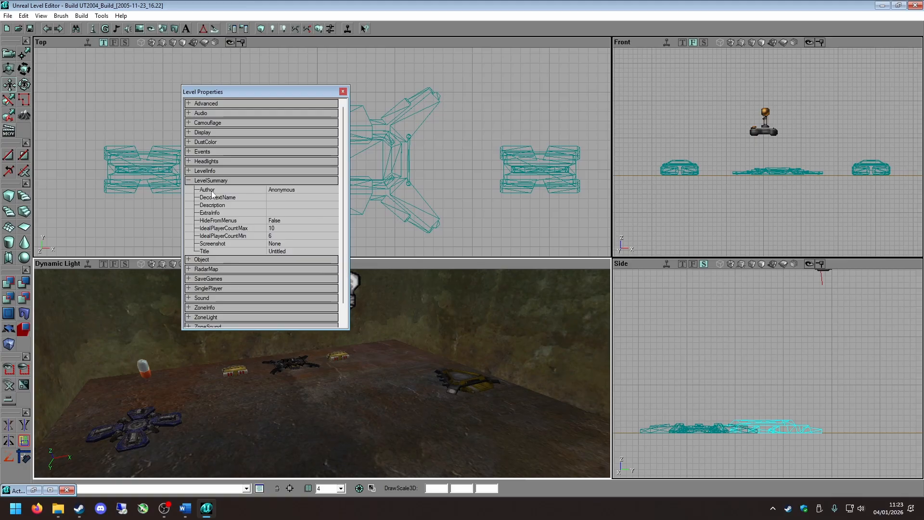
# Examine the LevelSummary fields from Author and Description through HideFromMenus to the ideal player count limits.
pyautogui.click(294, 190)
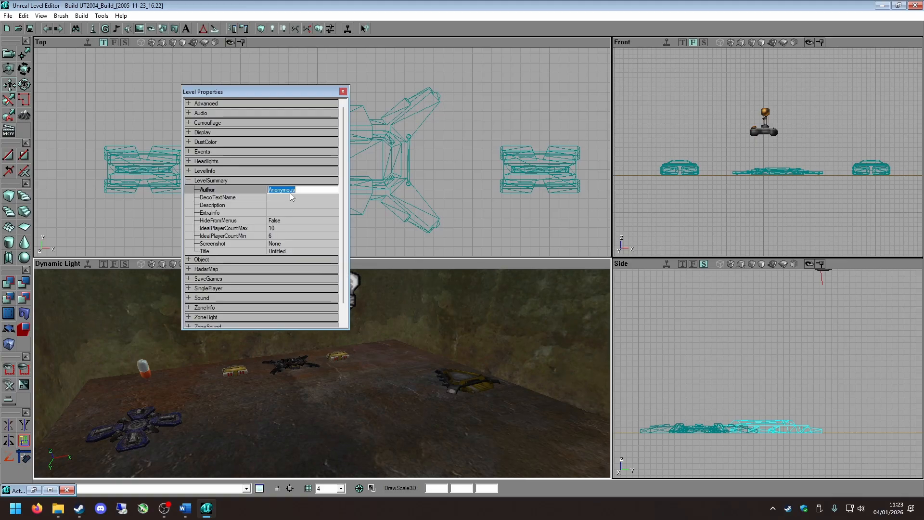
pyautogui.click(269, 198)
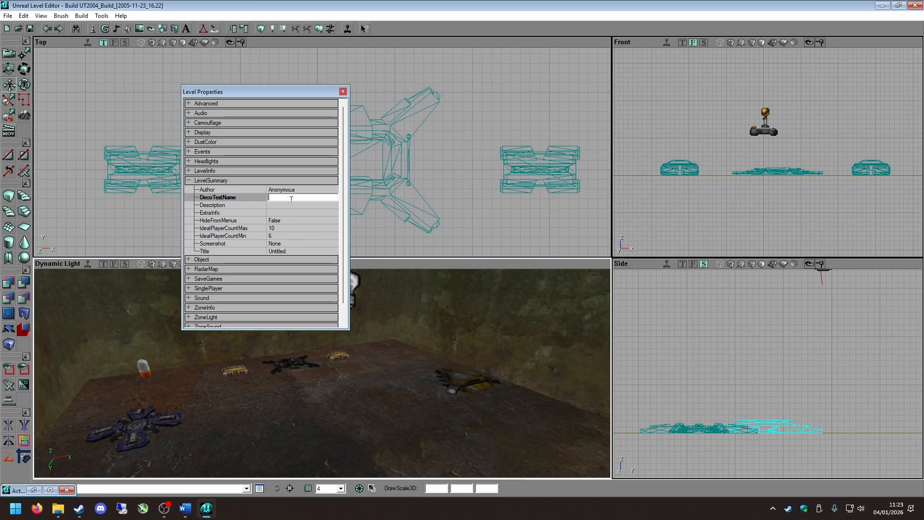
pyautogui.click(289, 205)
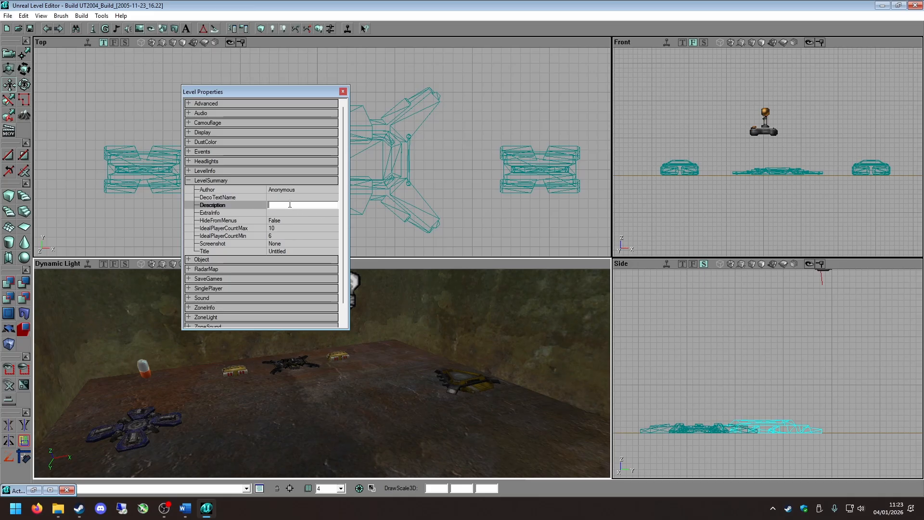
pyautogui.click(281, 213)
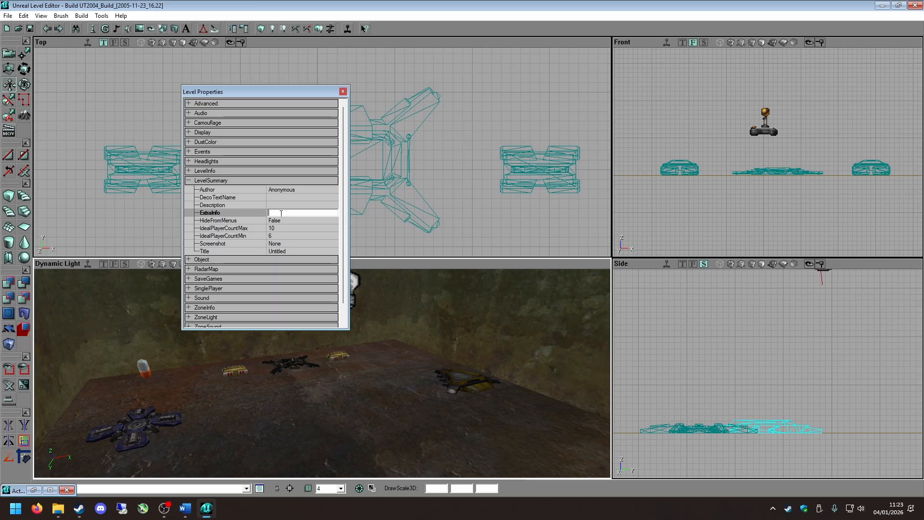
pyautogui.click(284, 220)
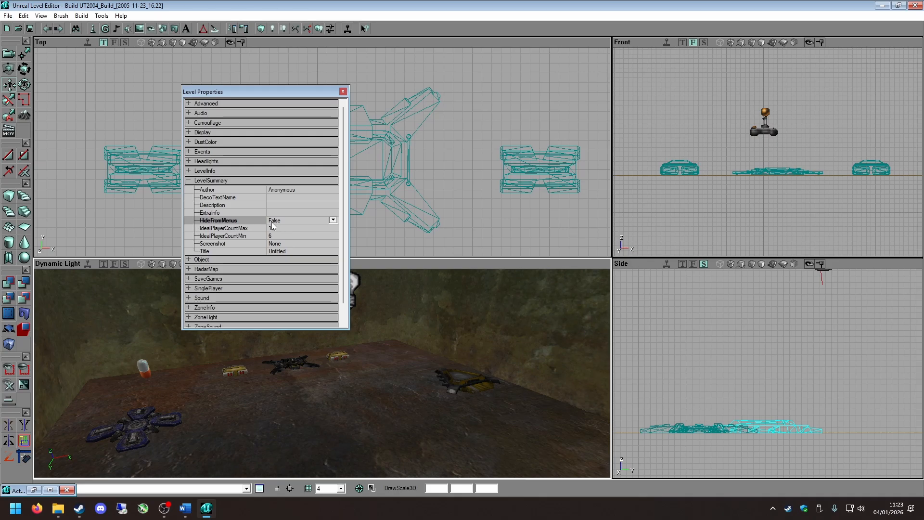
pyautogui.click(272, 227)
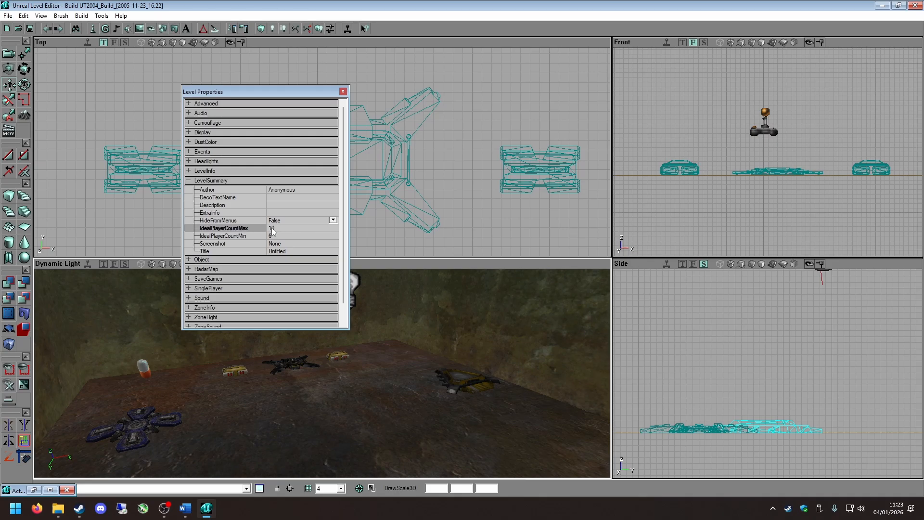
pyautogui.click(242, 236)
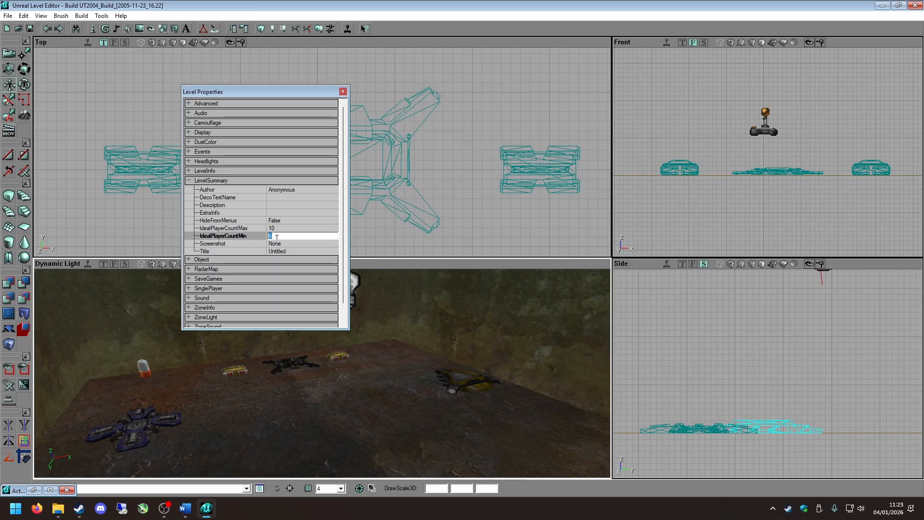
# Try the current texture AbaddonArchitecture.Base.bas01go as the level's Screenshot, then clear the field and minimize the texture browser.
pyautogui.click(282, 244)
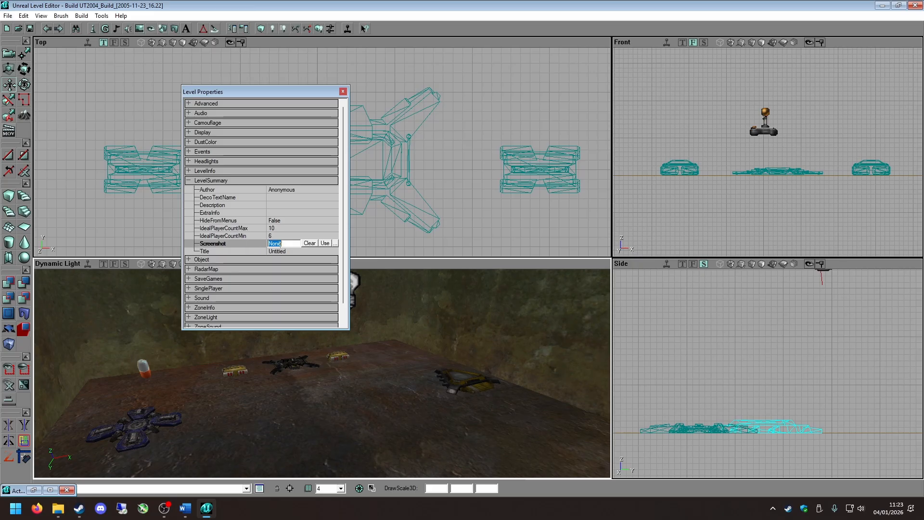
pyautogui.click(325, 244)
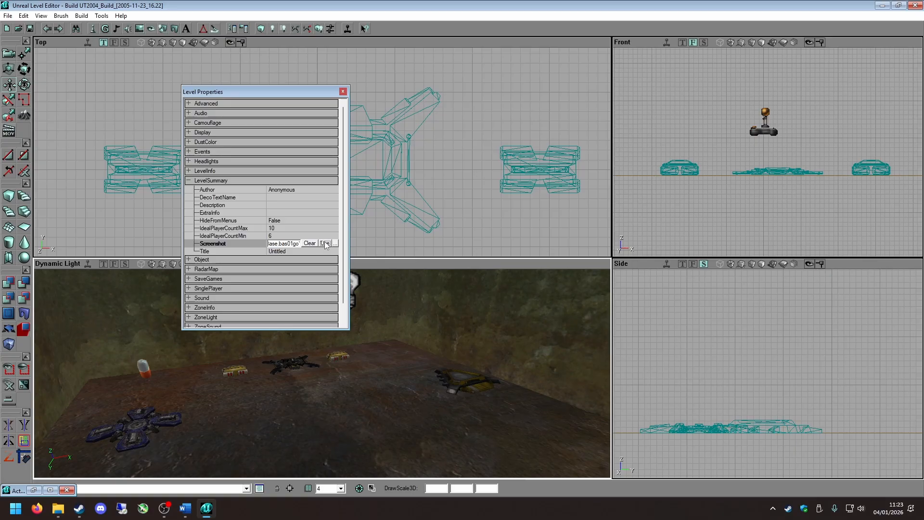
pyautogui.click(139, 29)
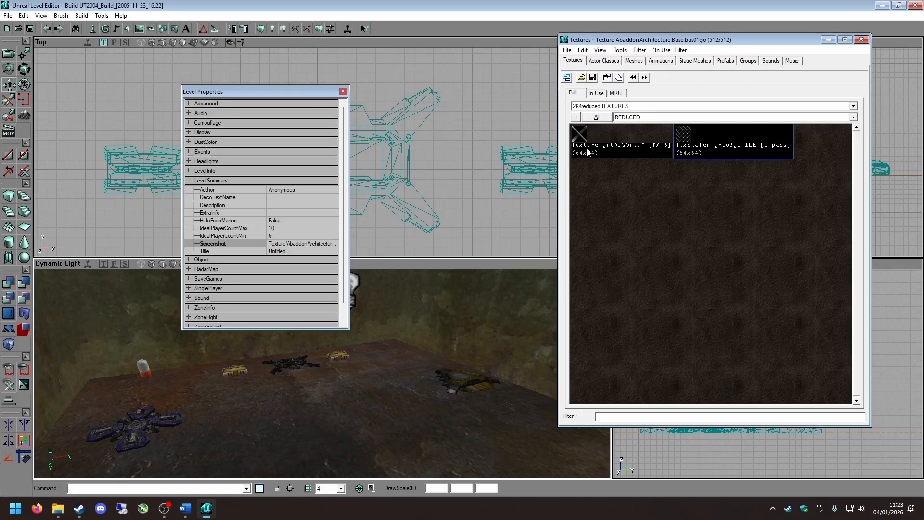
pyautogui.click(280, 244)
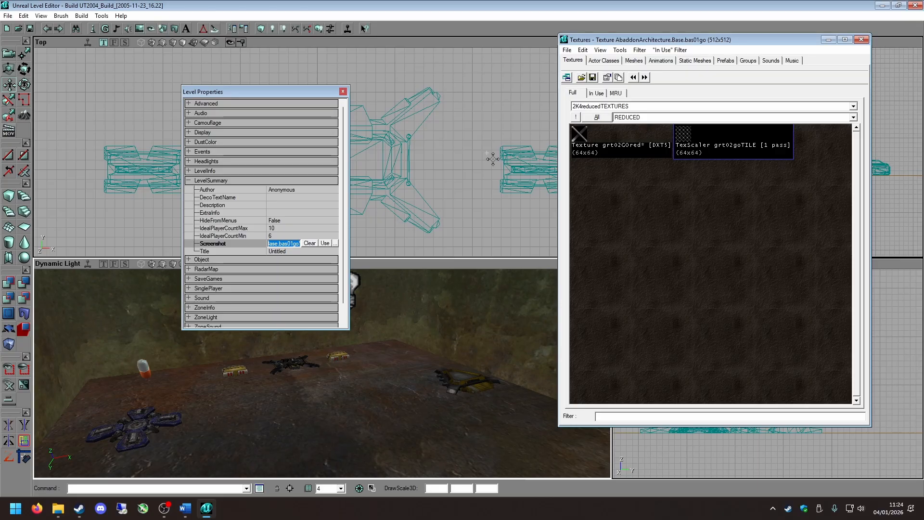
pyautogui.click(310, 243)
pyautogui.click(828, 39)
# Set the level's Title to "te" and collapse the LevelSummary section.
pyautogui.click(301, 252)
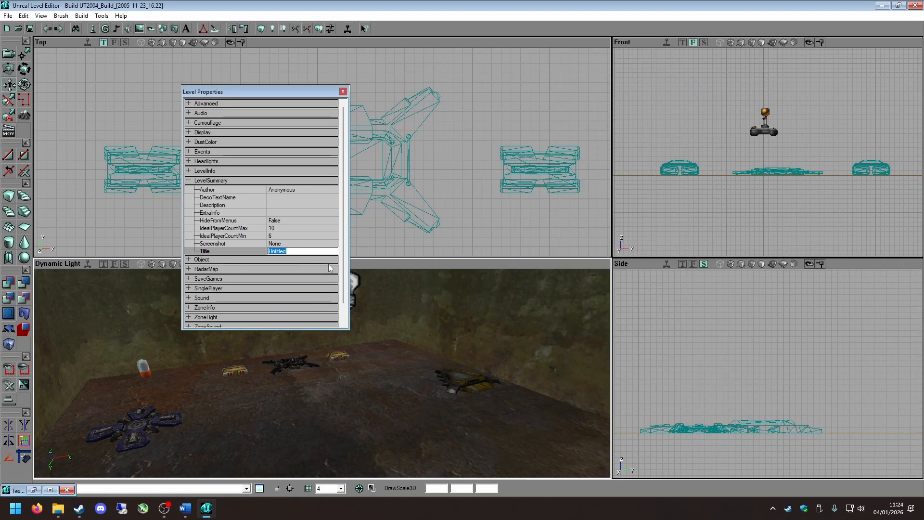
pyautogui.write('test map 1')
pyautogui.doubleClick(223, 181)
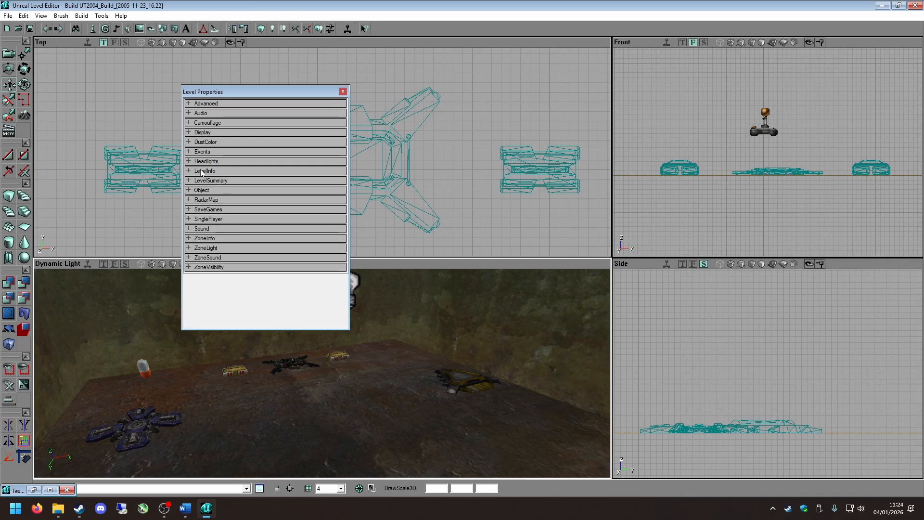
# In the LevelInfo section, set DefaultGameType to xGame.xDeathMatch, matching the PreCacheGame value, and close the level properties.
pyautogui.doubleClick(201, 171)
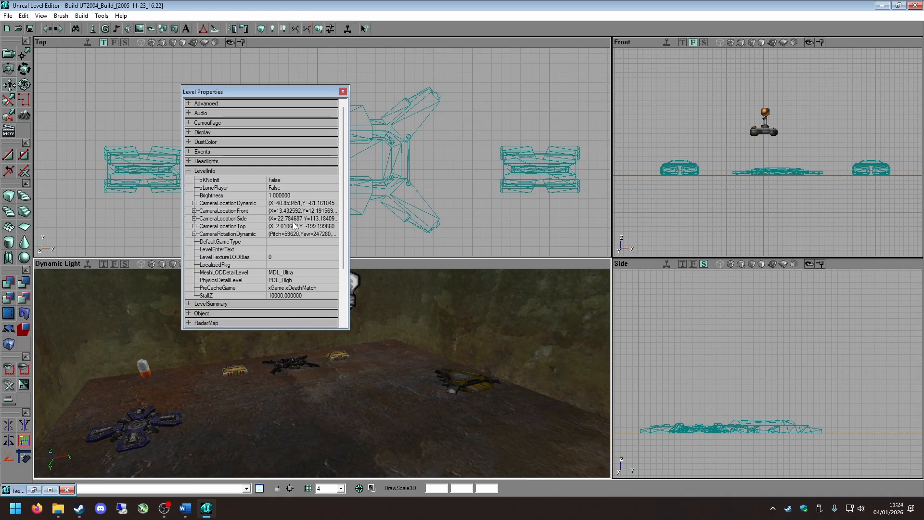
pyautogui.click(229, 242)
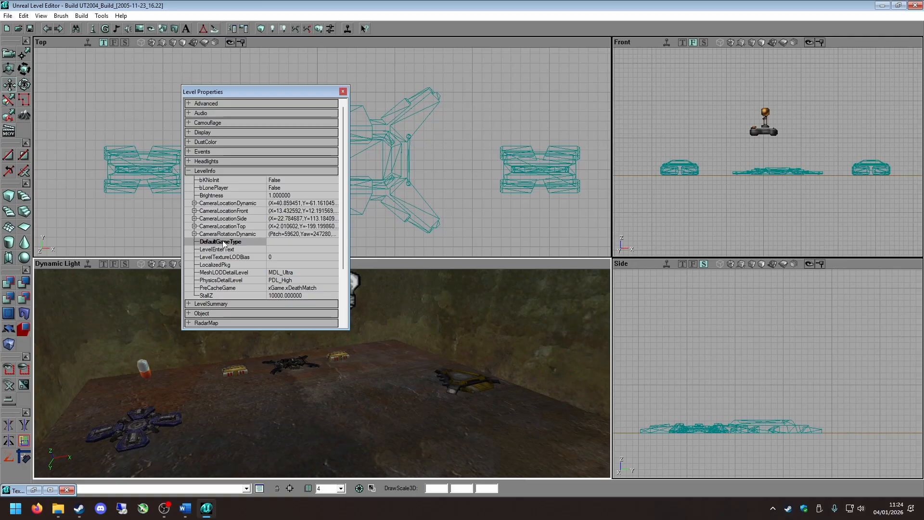
pyautogui.click(283, 289)
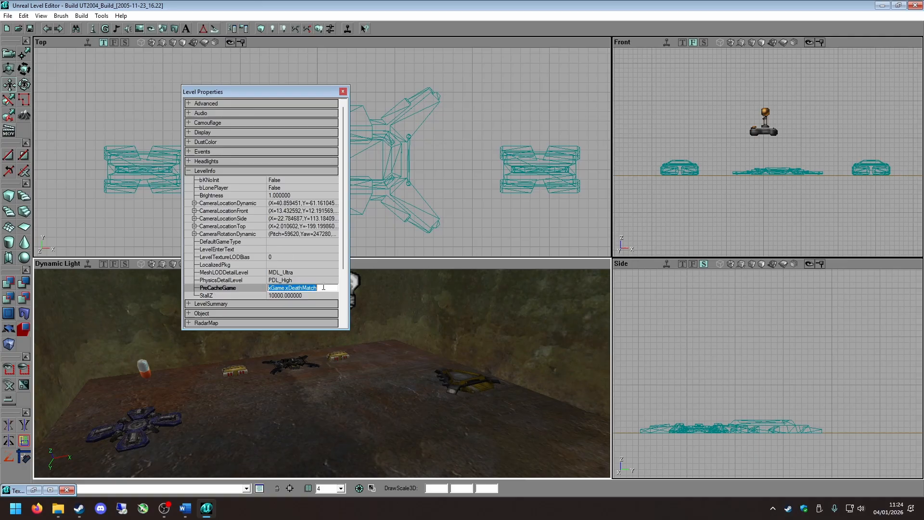
pyautogui.click(277, 240)
pyautogui.click(297, 287)
pyautogui.hotkey('ctrl', 'c')
pyautogui.click(295, 241)
pyautogui.hotkey('ctrl', 'v')
pyautogui.press('Return')
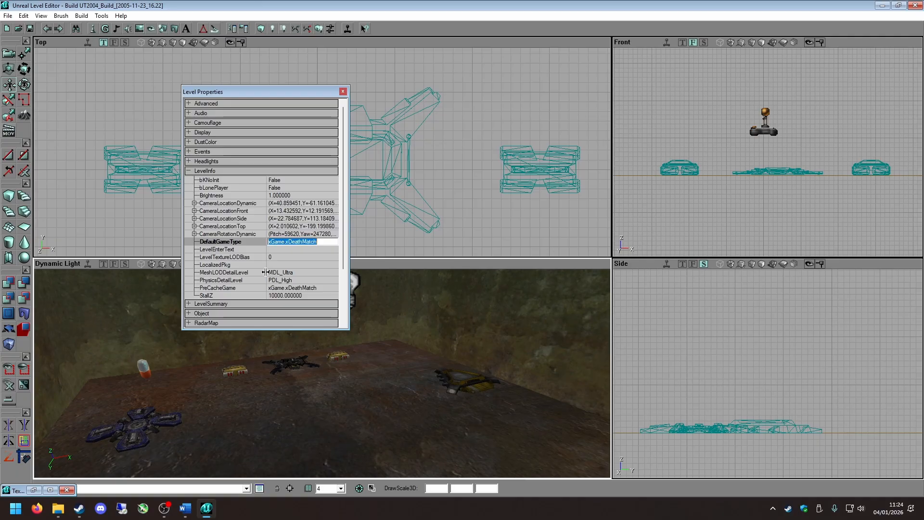
pyautogui.click(343, 91)
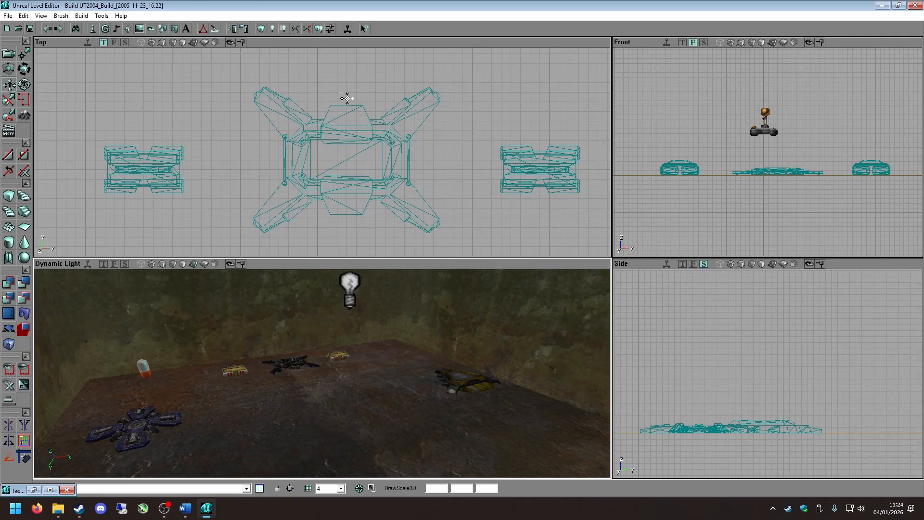
# Start saving the level in the maps folder under a file name beginning with DM.
pyautogui.click(30, 29)
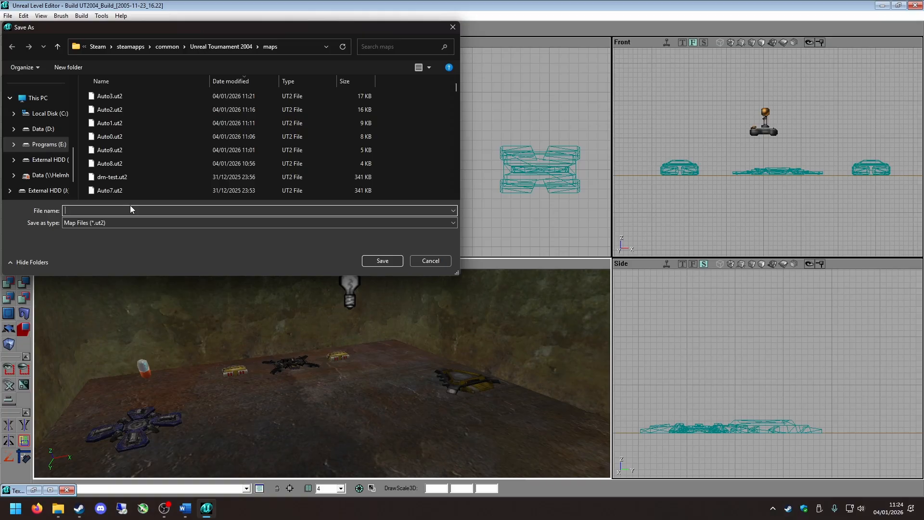
pyautogui.write('DM-')
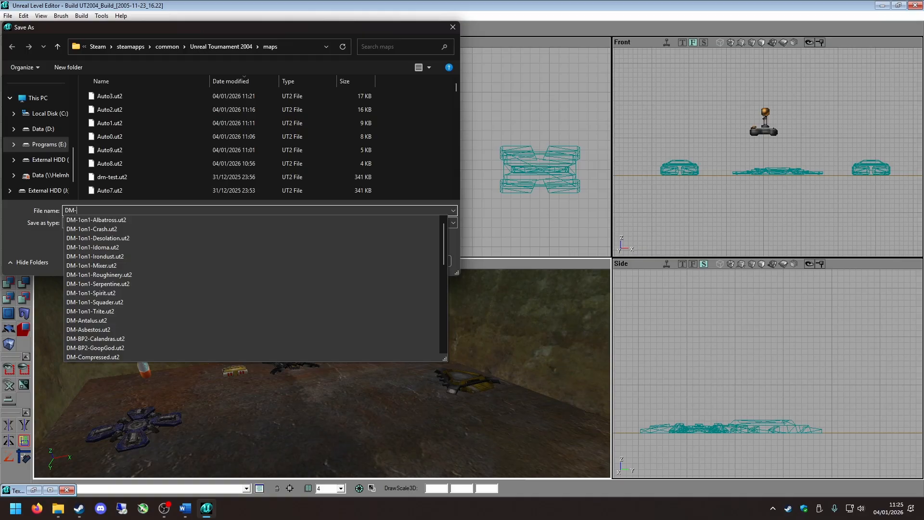
# Save the map in the maps folder as DM-testmap1.
pyautogui.write('testmap1')
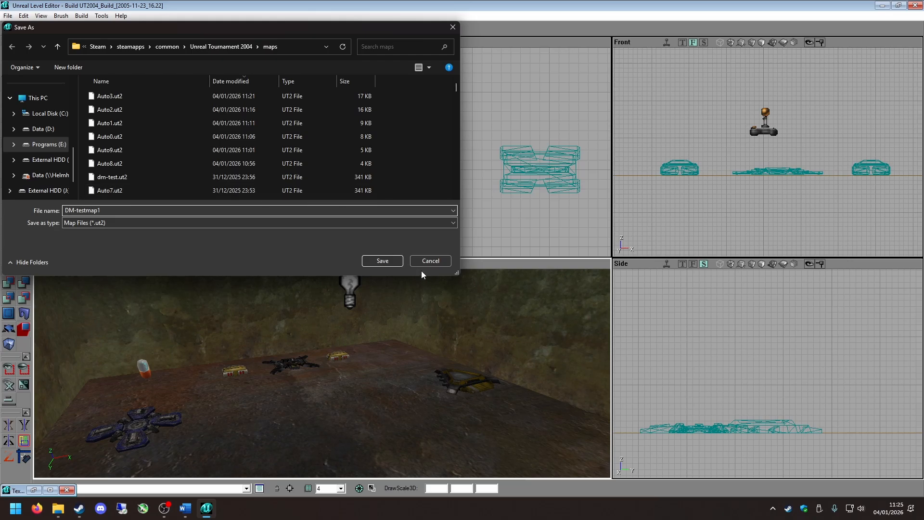
pyautogui.click(383, 261)
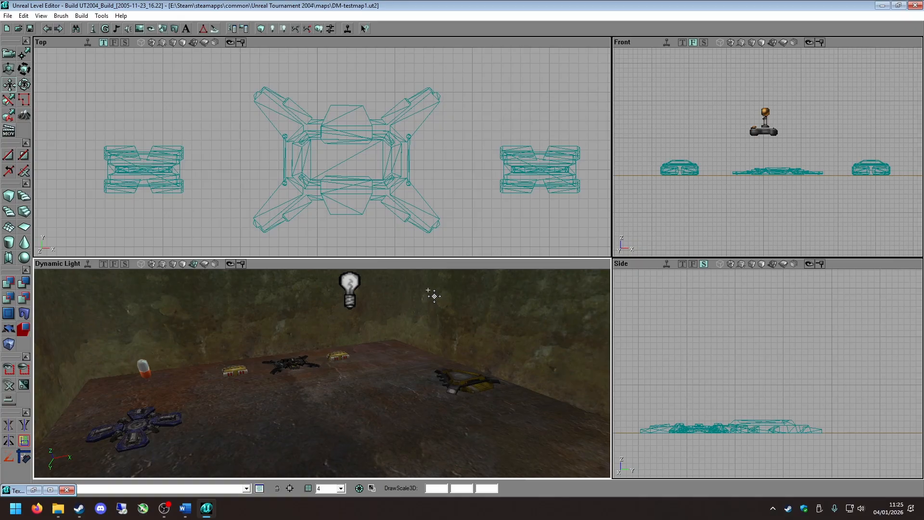
# Rebuild the whole level with Build All using the current build settings.
pyautogui.moveTo(406, 304); pyautogui.dragTo(424, 264, button='right')
pyautogui.moveTo(423, 265); pyautogui.dragTo(418, 289)
pyautogui.moveTo(357, 352); pyautogui.dragTo(355, 344, button='right')
pyautogui.moveTo(350, 339); pyautogui.dragTo(349, 424)
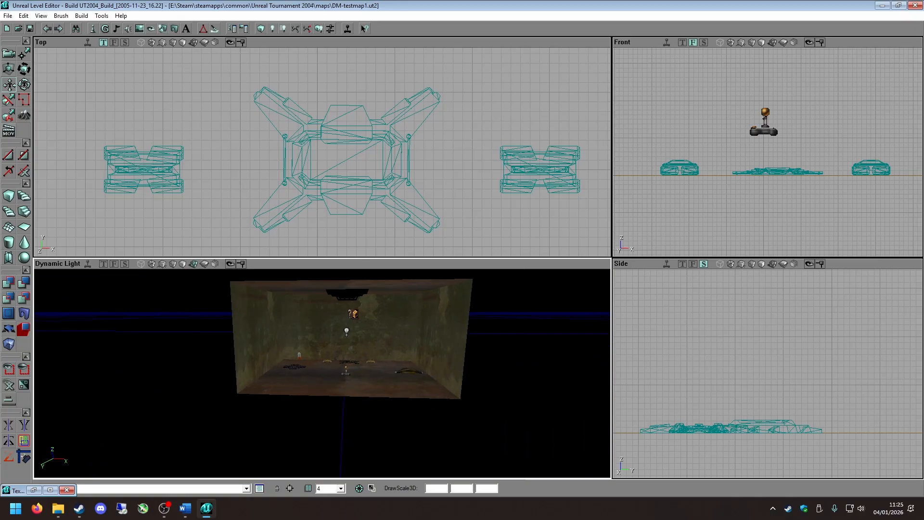
pyautogui.moveTo(349, 423); pyautogui.dragTo(327, 446, button='right')
pyautogui.moveTo(277, 381); pyautogui.dragTo(302, 355, button='right')
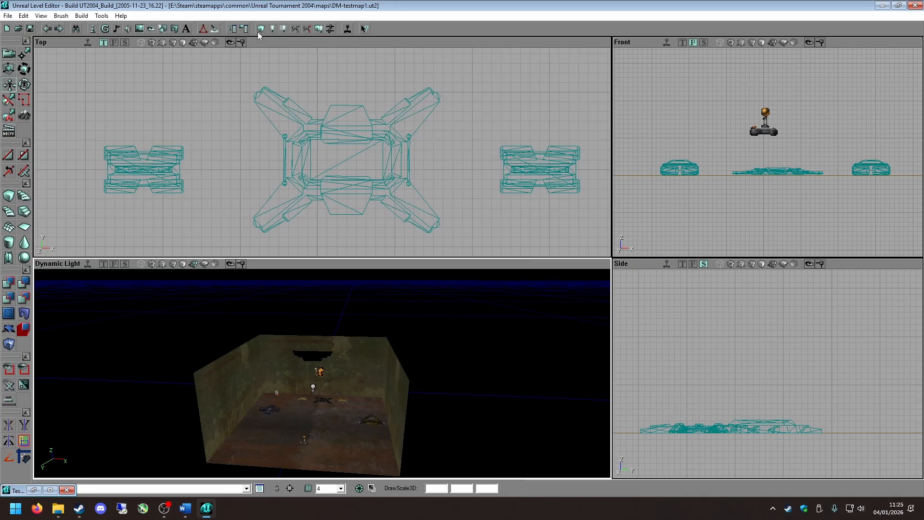
pyautogui.click(318, 29)
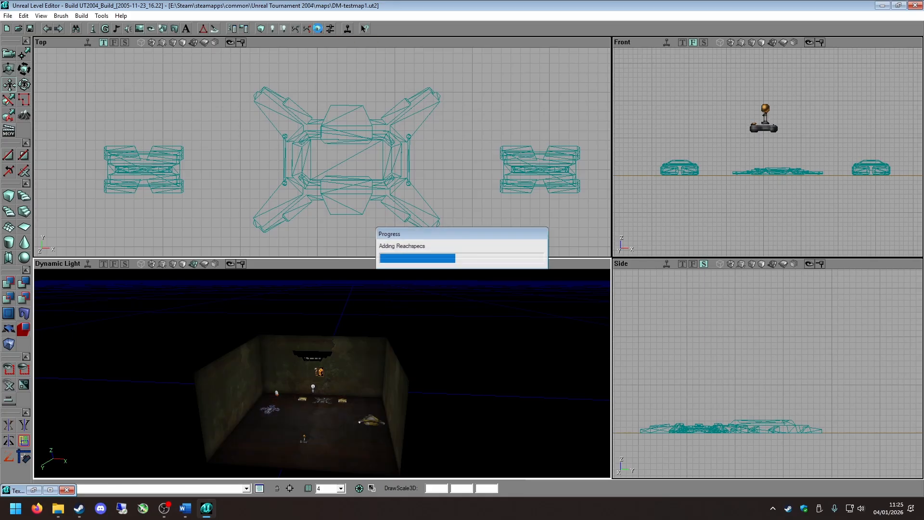
# Examine the rebuilt lighting in the room and check the chargers and pickups on the floor.
pyautogui.moveTo(327, 334)
pyautogui.mouseDown(button='right')
pyautogui.moveTo(327, 308)
pyautogui.moveTo(327, 330)
pyautogui.mouseUp(button='right')
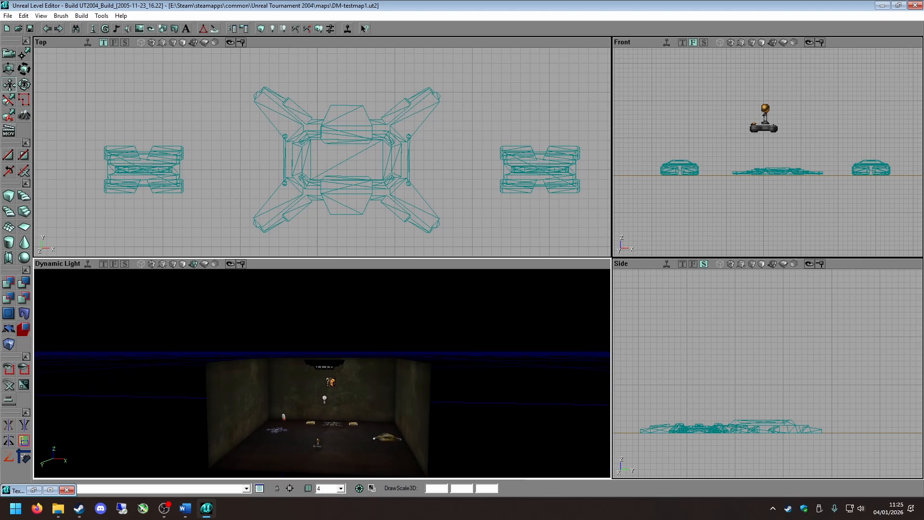
pyautogui.moveTo(327, 331); pyautogui.dragTo(327, 322)
pyautogui.moveTo(327, 322); pyautogui.dragTo(303, 347, button='right')
pyautogui.moveTo(303, 348); pyautogui.dragTo(302, 311)
pyautogui.moveTo(301, 310); pyautogui.dragTo(330, 321, button='right')
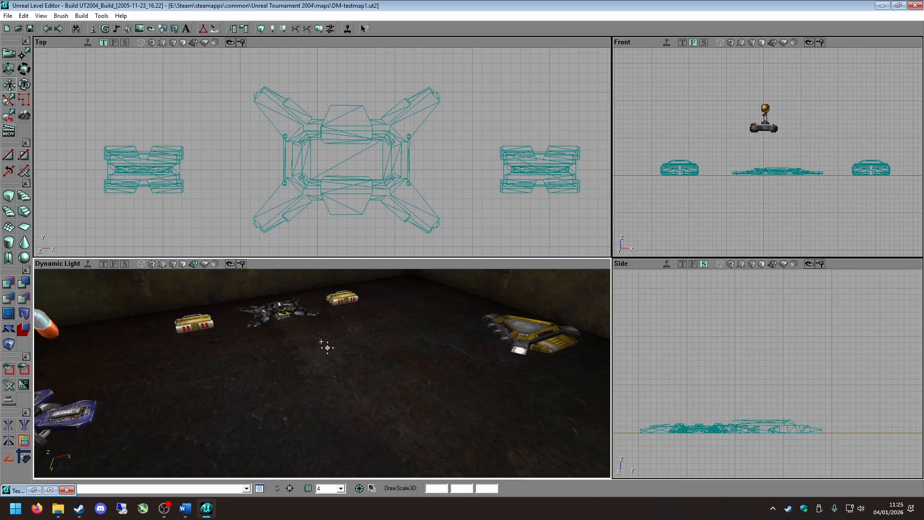
pyautogui.moveTo(327, 347); pyautogui.dragTo(330, 375, button='right')
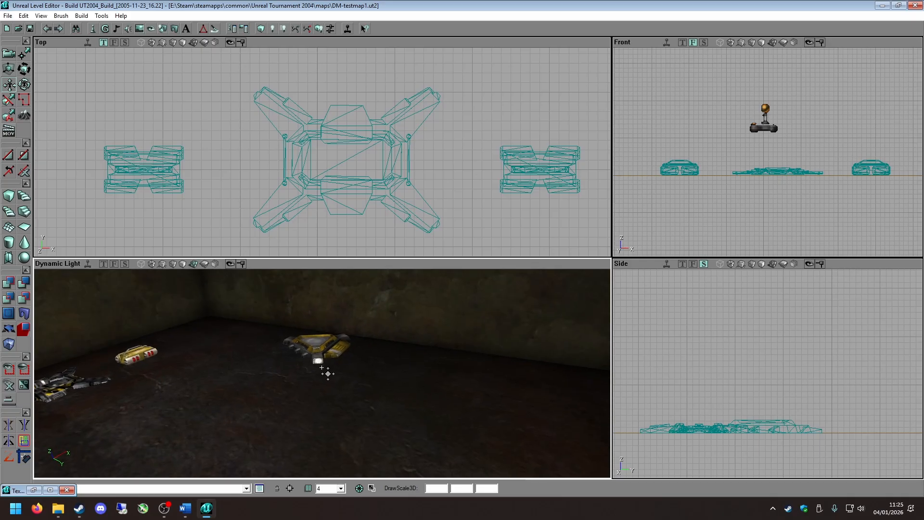
pyautogui.moveTo(252, 368); pyautogui.dragTo(200, 383, button='right')
pyautogui.click(203, 336)
pyautogui.moveTo(231, 320); pyautogui.dragTo(348, 303, button='right')
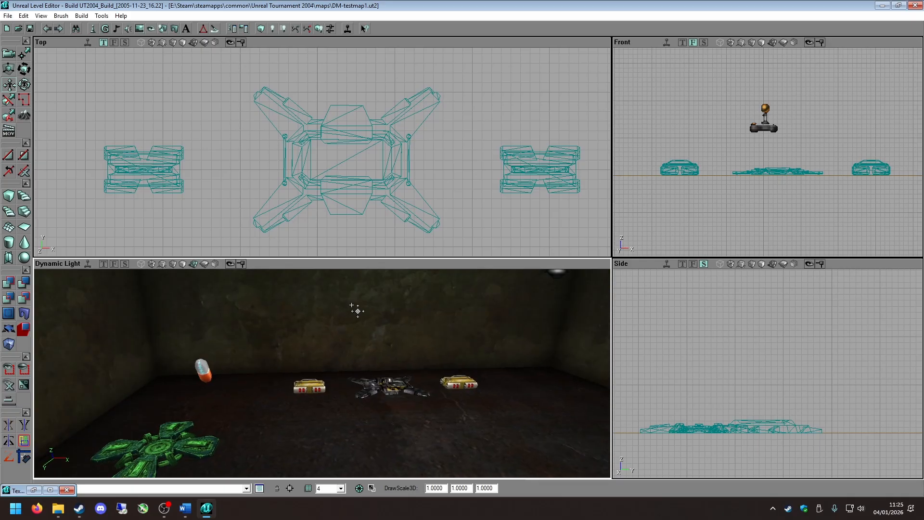
pyautogui.click(308, 395)
pyautogui.click(381, 394)
pyautogui.click(451, 390)
pyautogui.click(205, 390)
pyautogui.moveTo(189, 369); pyautogui.dragTo(452, 407, button='right')
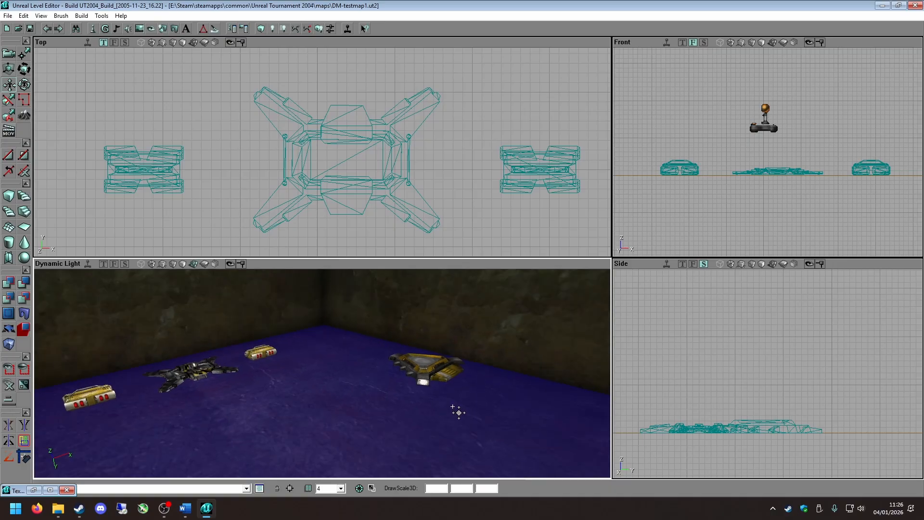
pyautogui.click(431, 386)
pyautogui.click(370, 410)
# Launch the map for a play test, turn off Mouse Smoothing and change the game's Mouse Sensitivity in the input settings.
pyautogui.click(347, 31)
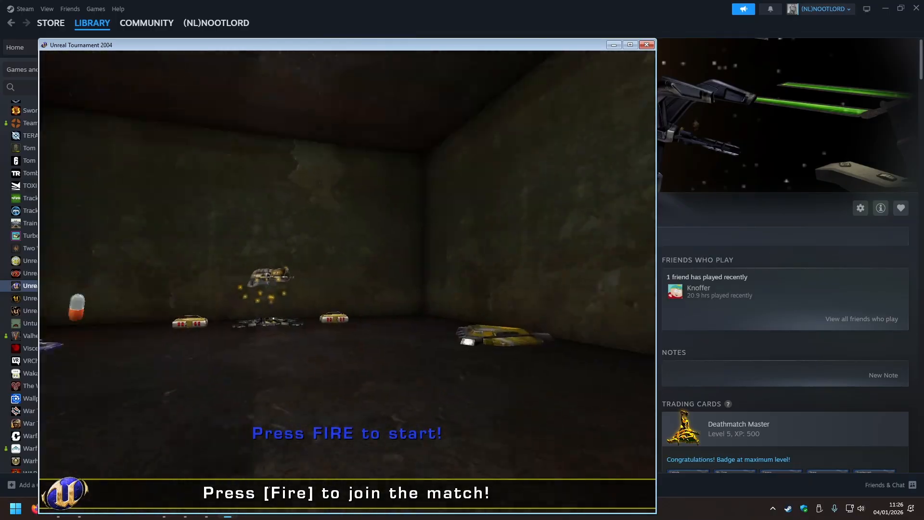
pyautogui.press('Escape')
pyautogui.click(153, 392)
pyautogui.click(238, 71)
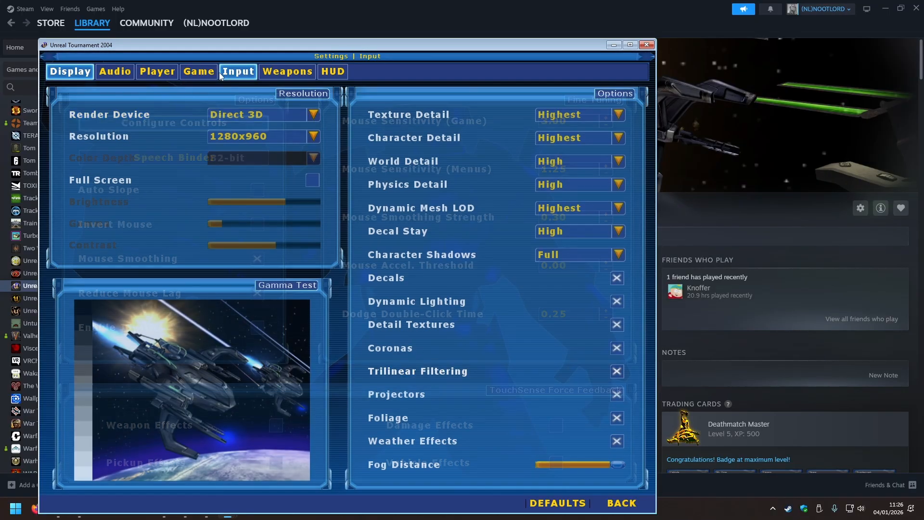
pyautogui.click(257, 258)
pyautogui.click(565, 123)
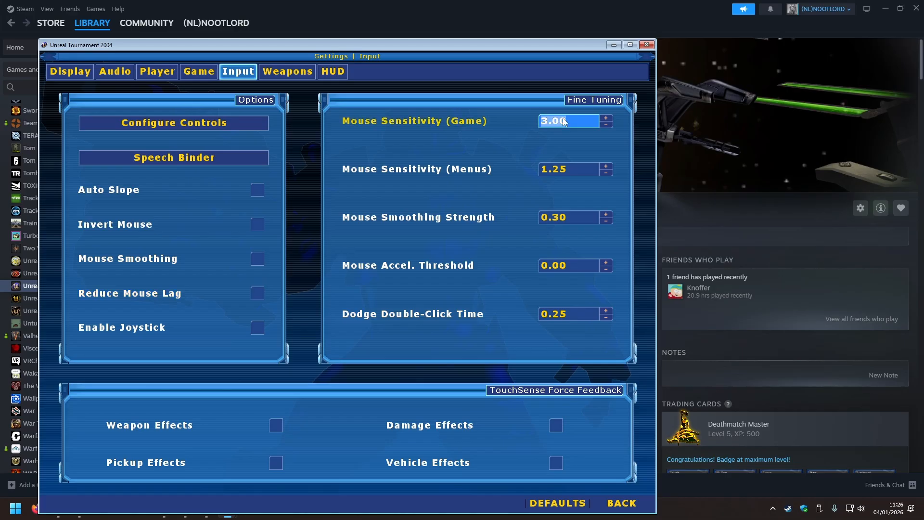
pyautogui.write('0')
pyautogui.click(611, 496)
pyautogui.press('Escape')
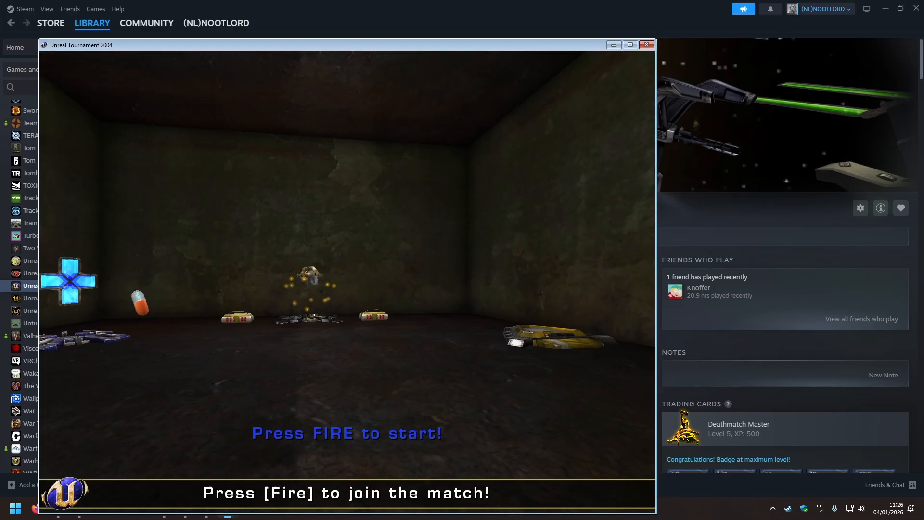
# Join the match and test picking up the Flak Cannon and its flak shells.
pyautogui.click(348, 282)
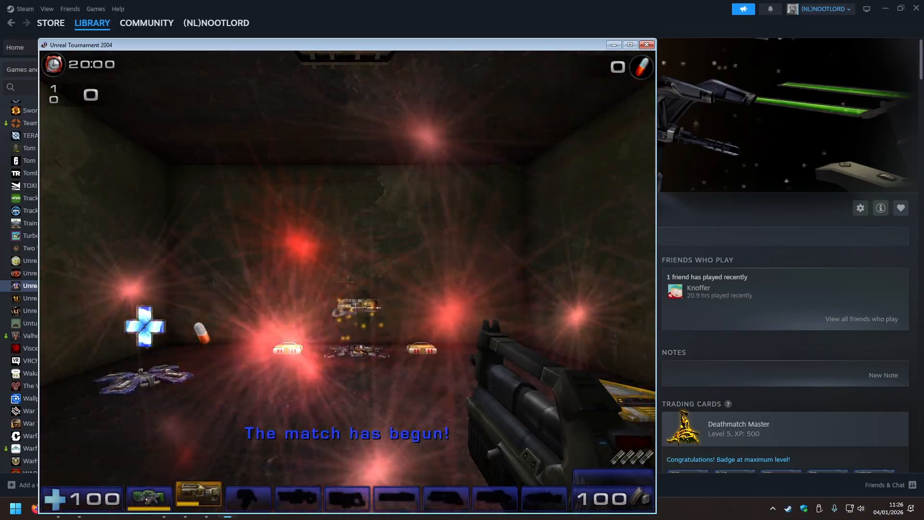
pyautogui.press('w')
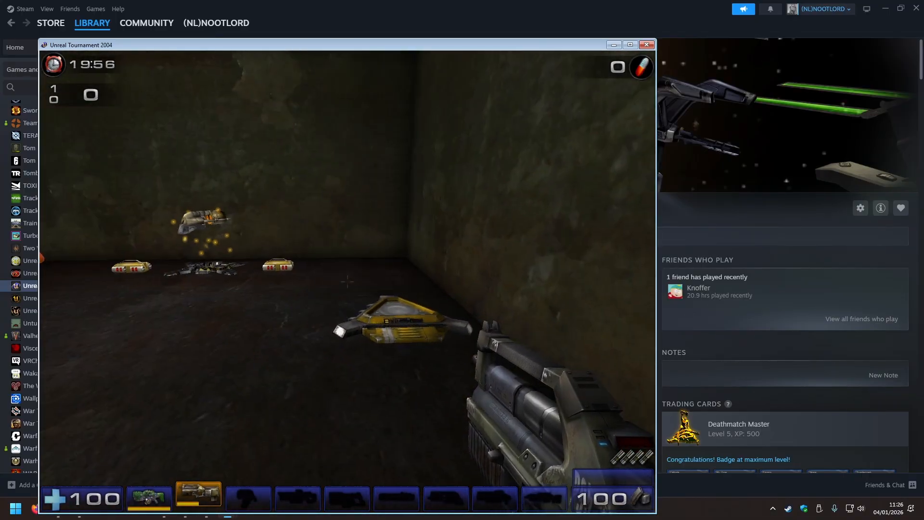
pyautogui.press('w')
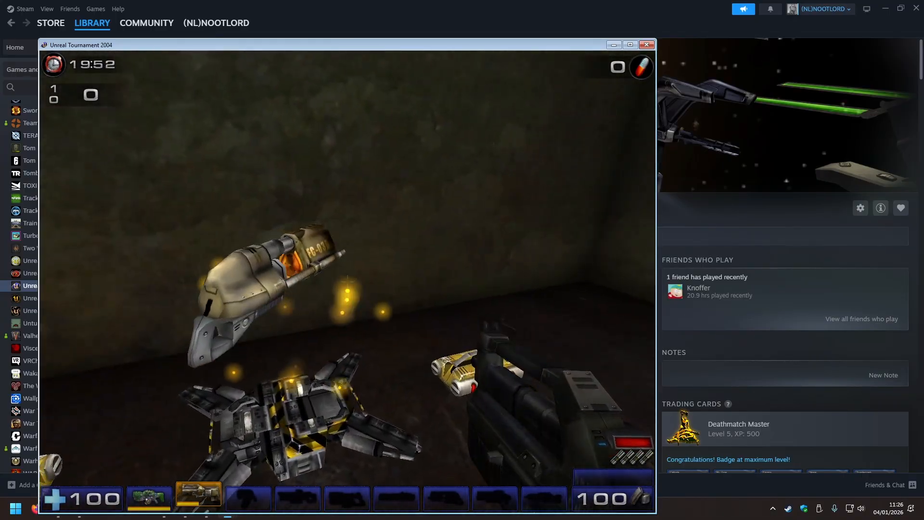
pyautogui.press('w')
pyautogui.press('s')
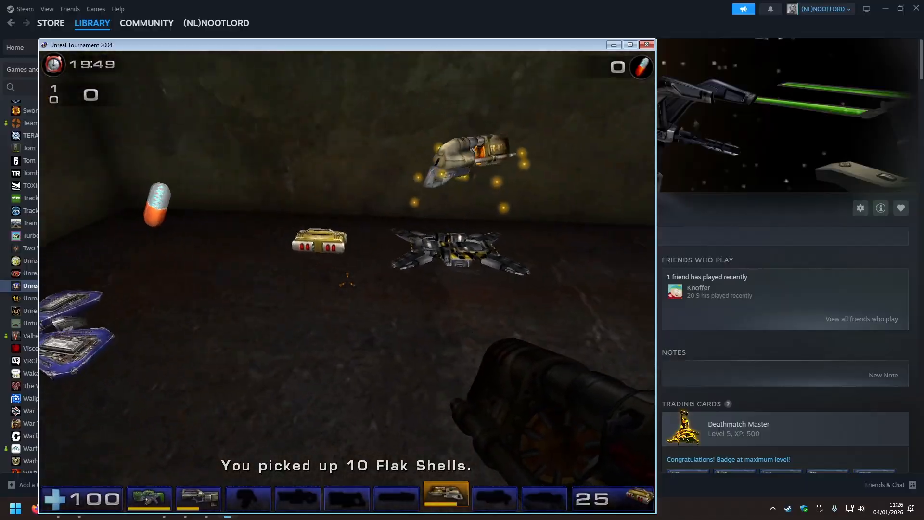
pyautogui.press('w')
# Test the health pack, shield pack and adrenaline pickups and fire the Flak Cannon around the room.
pyautogui.press('w')
pyautogui.click(347, 282)
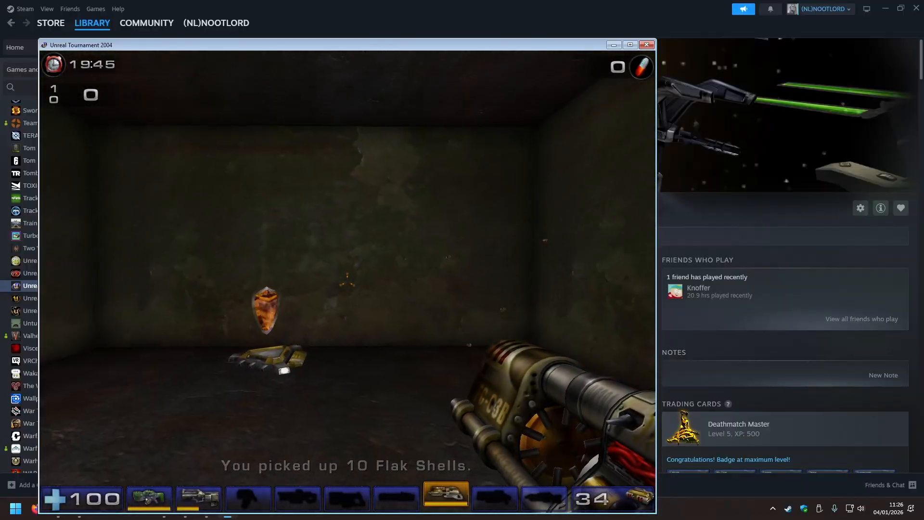
pyautogui.press('w')
pyautogui.rightClick(348, 281)
pyautogui.press('s')
pyautogui.press('w')
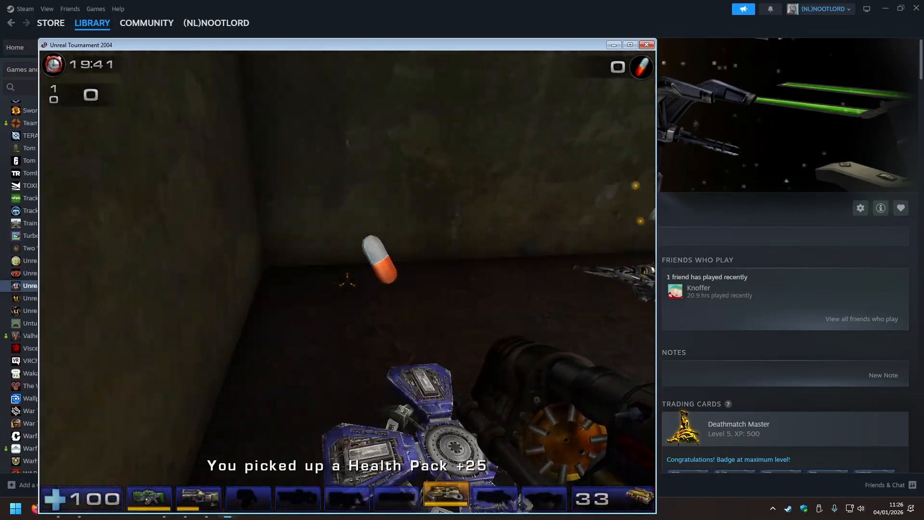
pyautogui.press('s')
pyautogui.press('w')
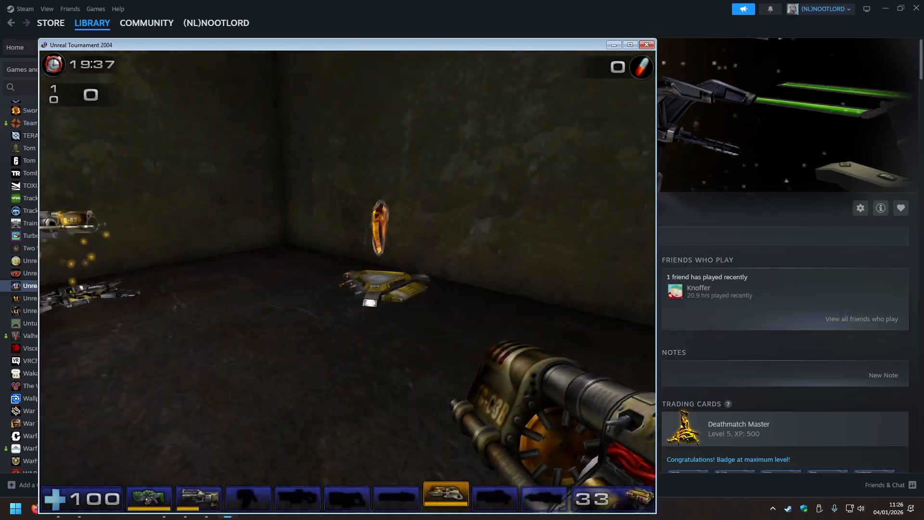
pyautogui.click(348, 281)
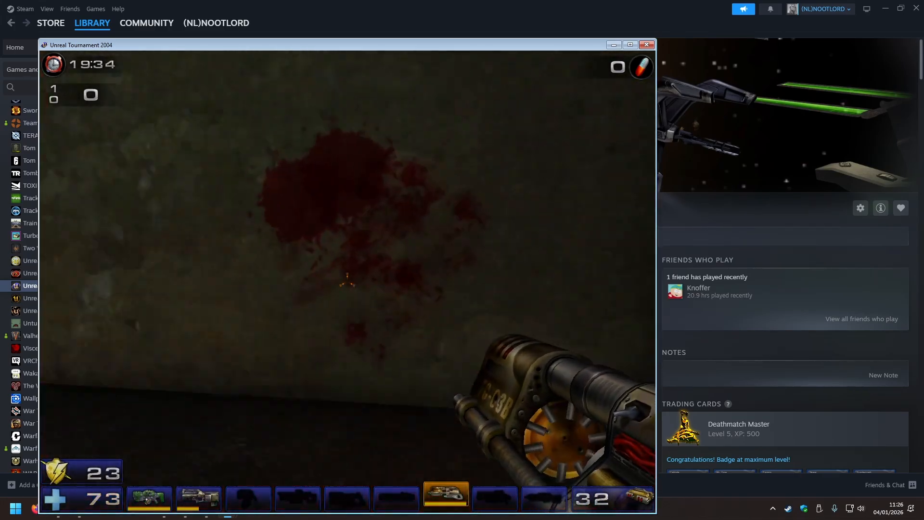
pyautogui.click(348, 281)
pyautogui.press('w')
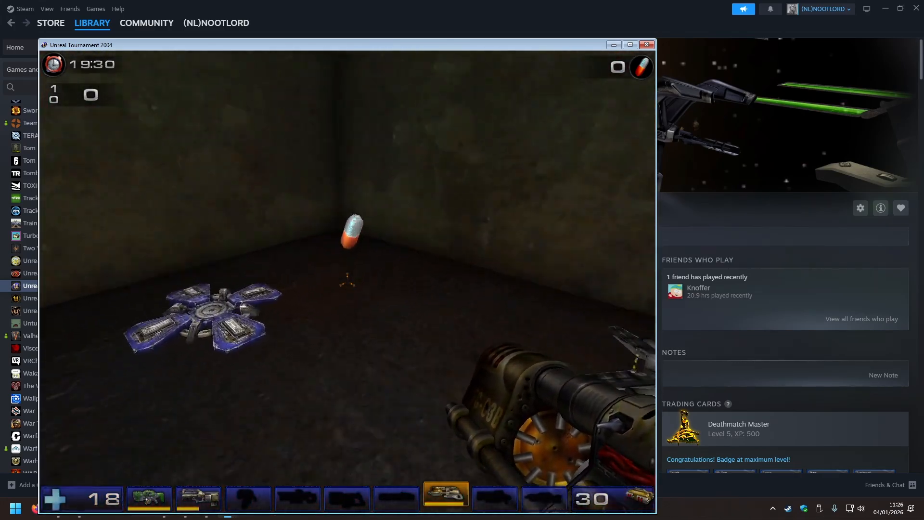
pyautogui.press('w')
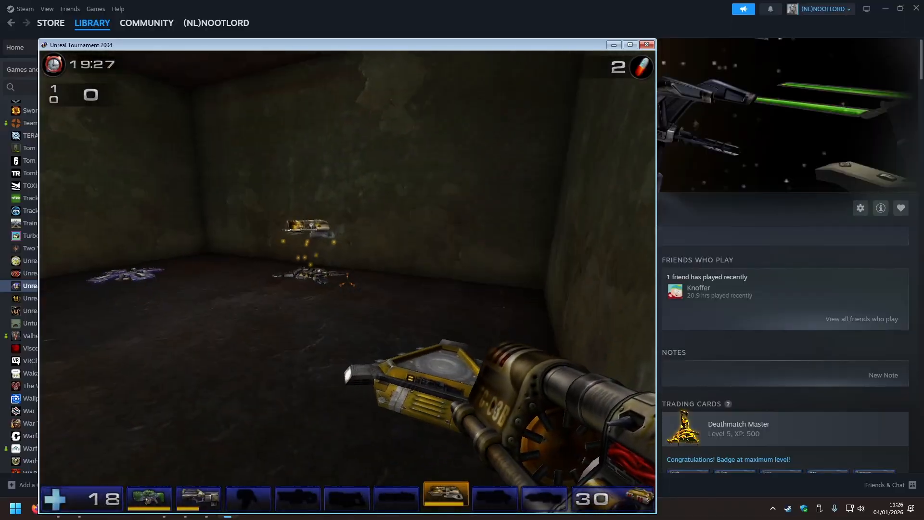
pyautogui.click(347, 282)
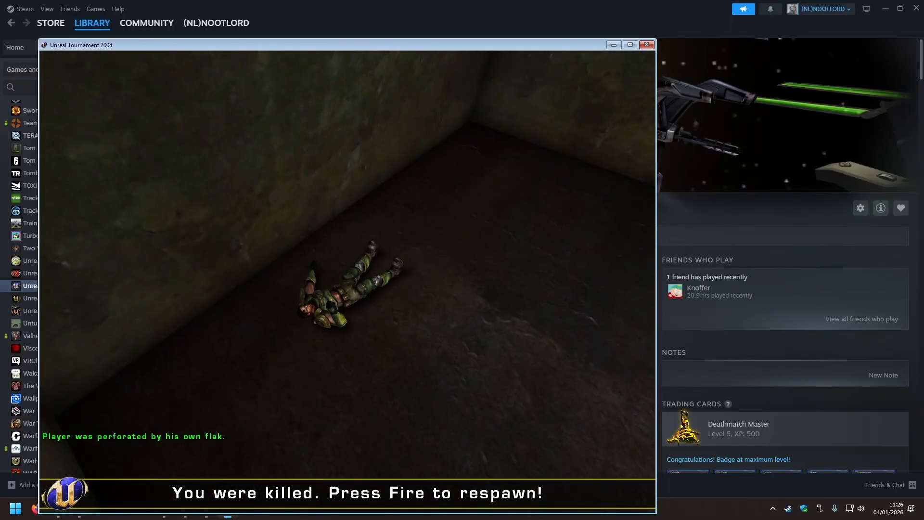
pyautogui.click(347, 281)
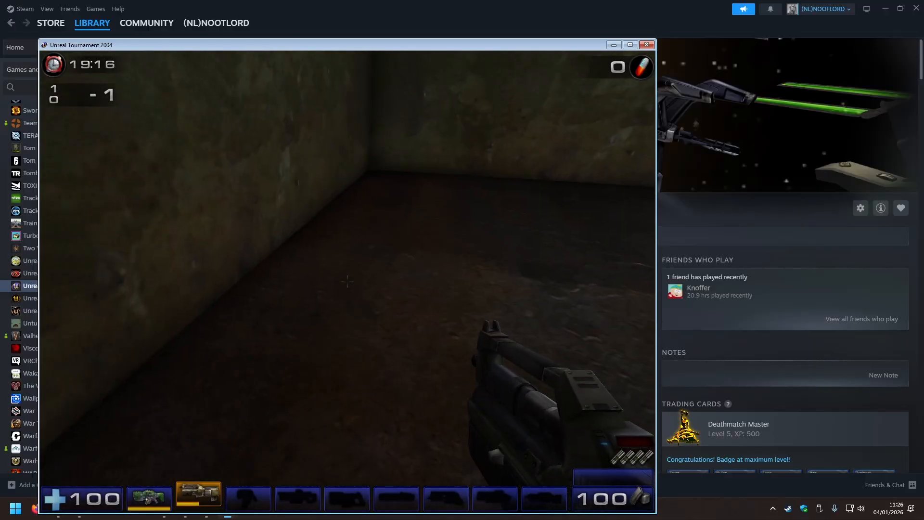
# Respawn, examine the ceiling light fixture from inside the room and retest the Flak Cannon and shield pickups.
pyautogui.click(348, 282)
pyautogui.click(348, 282)
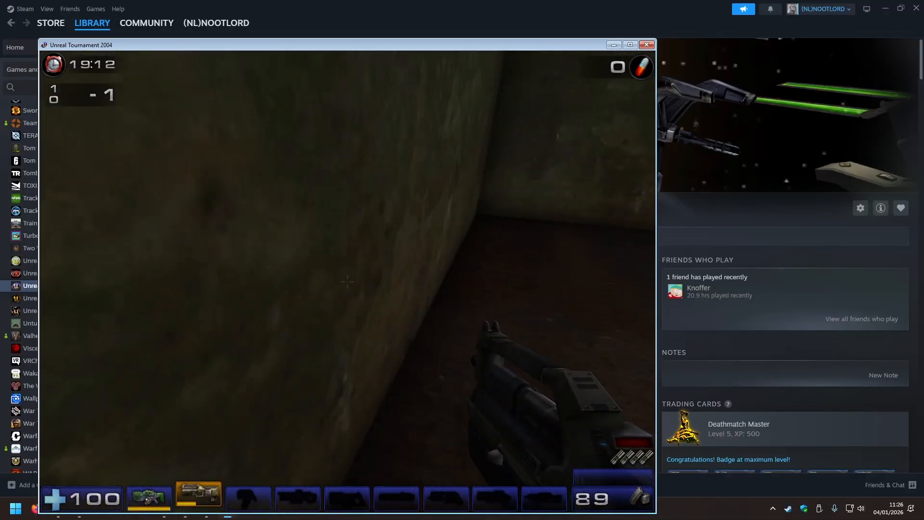
pyautogui.click(347, 281)
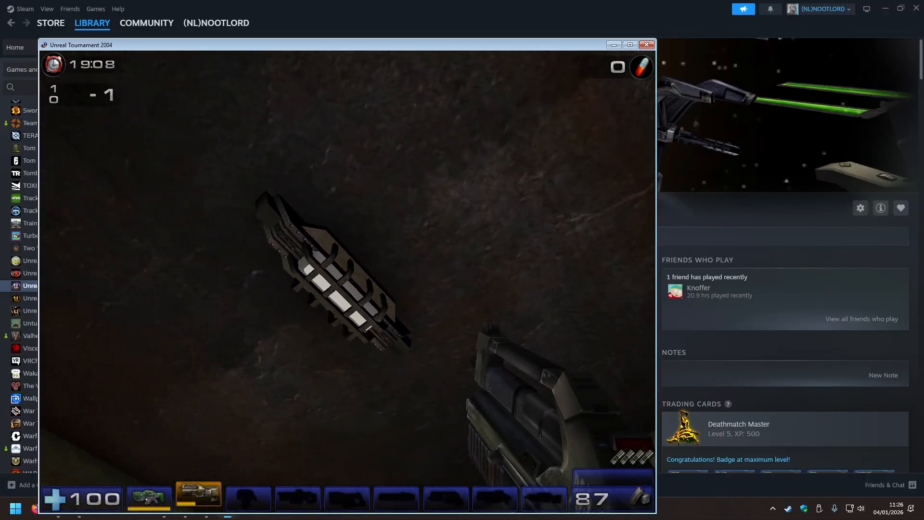
pyautogui.click(348, 282)
pyautogui.click(348, 281)
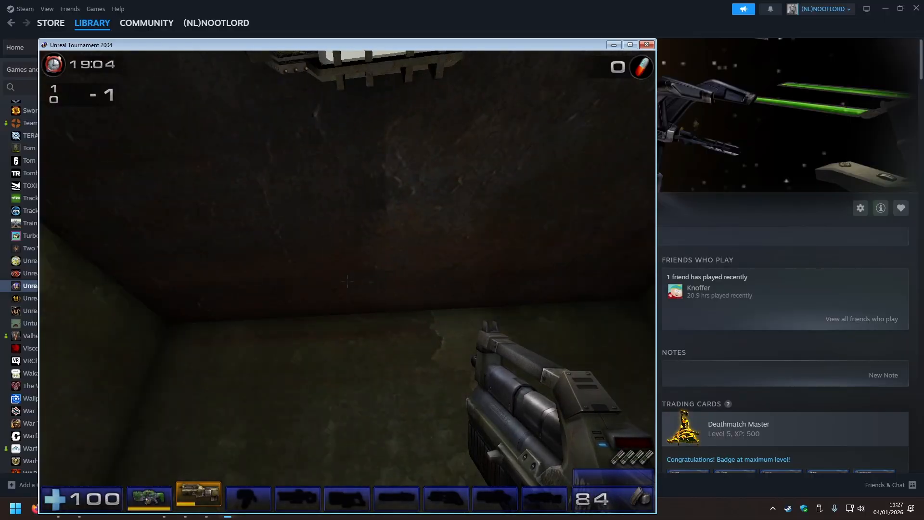
pyautogui.click(348, 281)
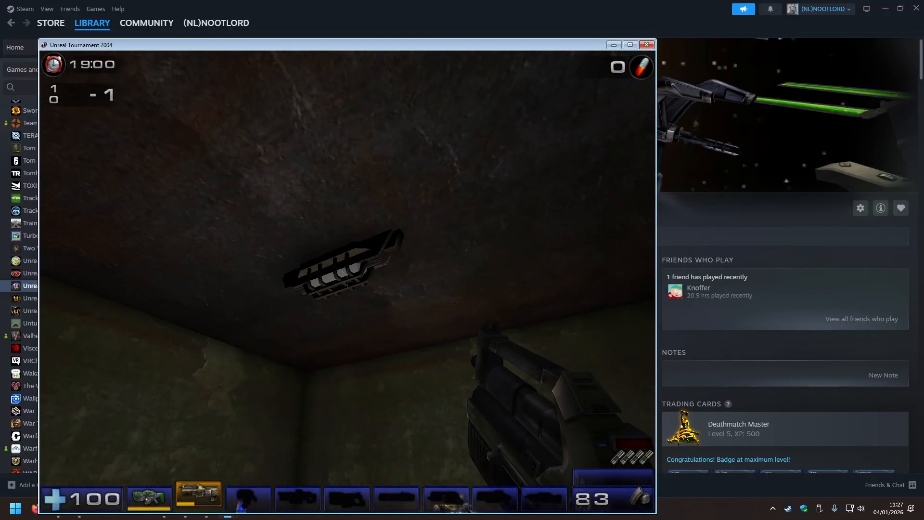
pyautogui.press('w')
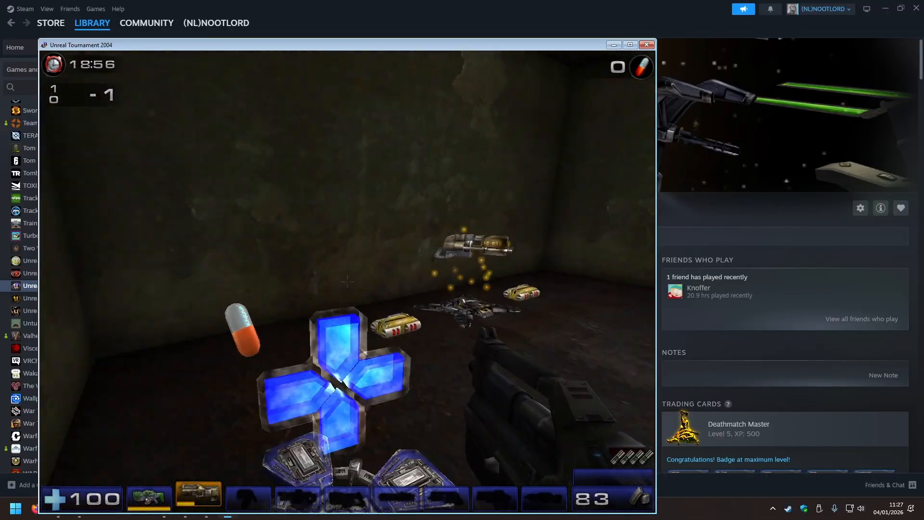
pyautogui.press('s')
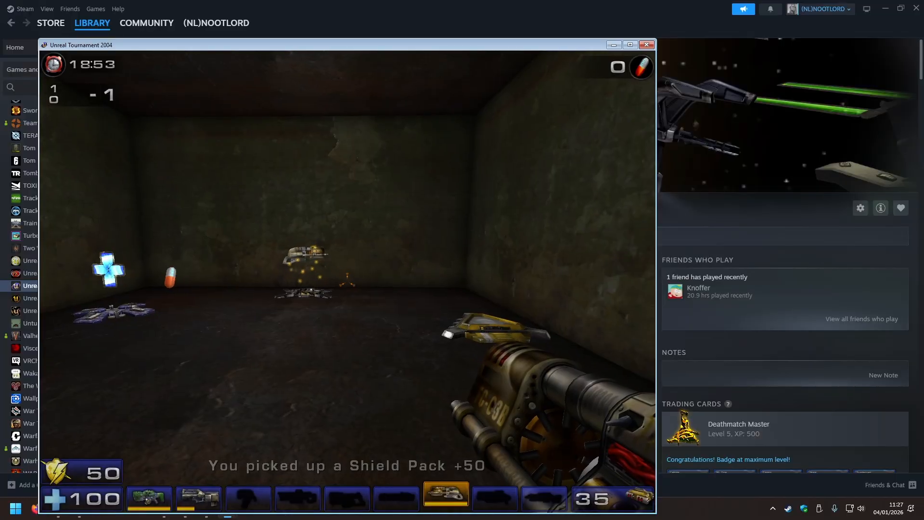
# Check the in-game match menu and the console's pickup log, closing each to return to the match.
pyautogui.press('Escape')
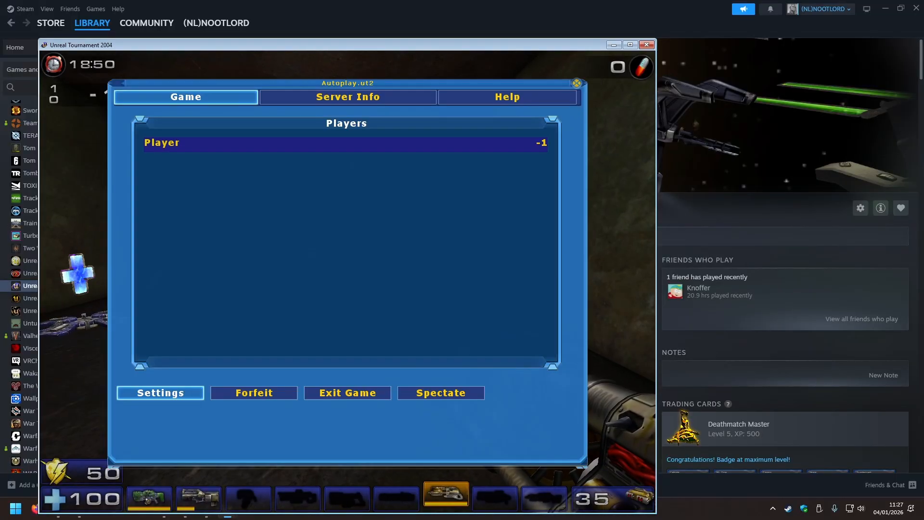
pyautogui.press('Escape')
pyautogui.press('`')
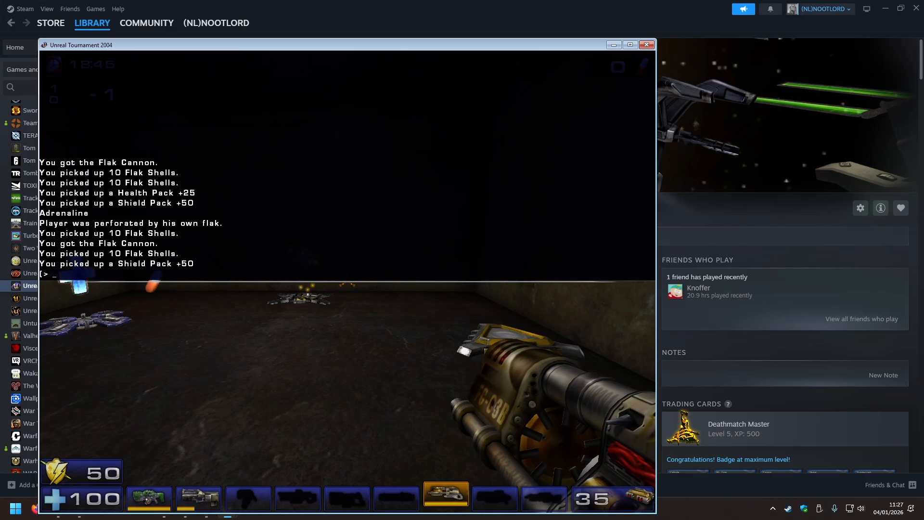
pyautogui.press('`')
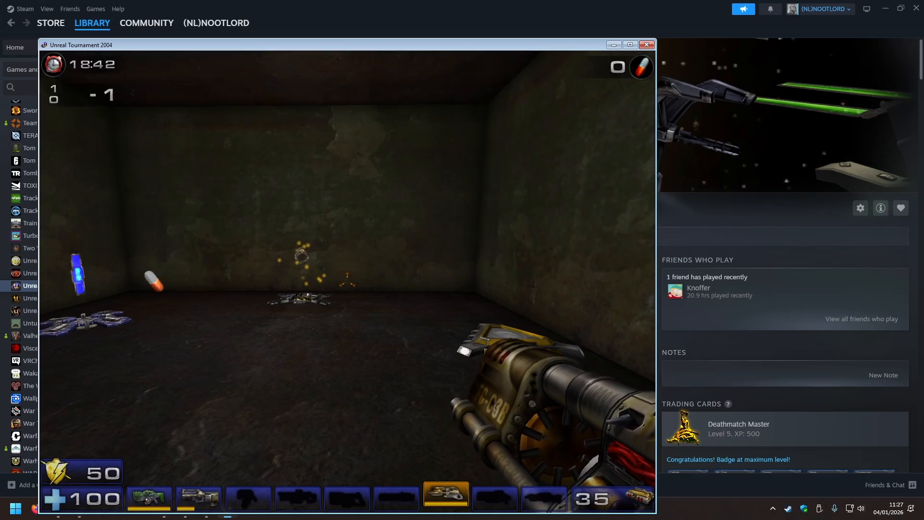
# Check the console's pickup log once more and exit the play-test game.
pyautogui.press('`')
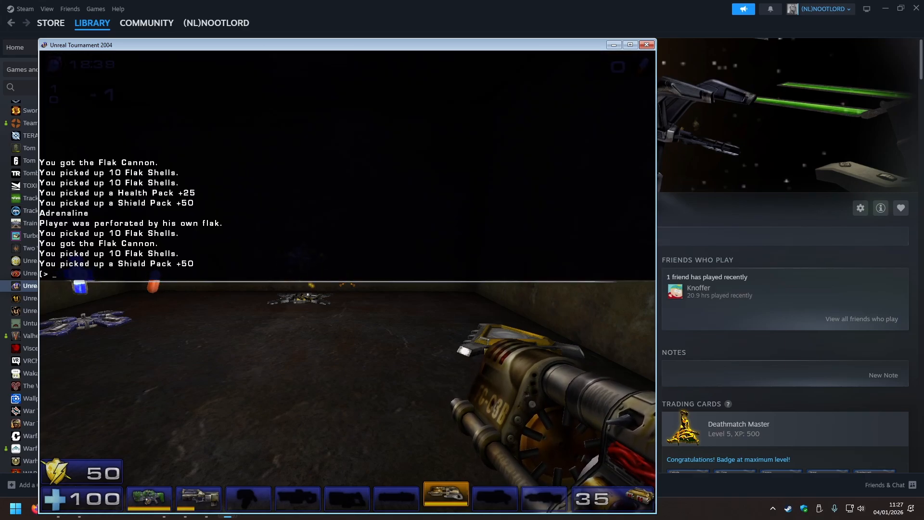
pyautogui.press('`')
pyautogui.press('Escape')
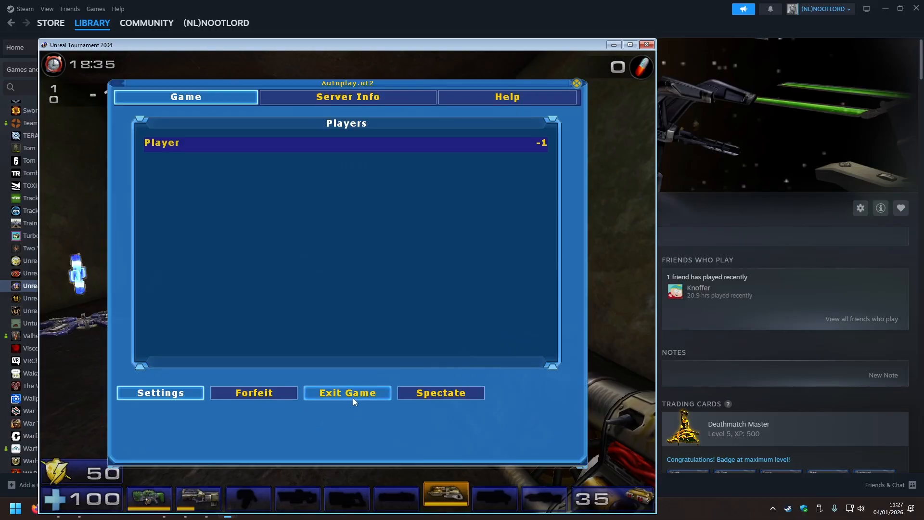
pyautogui.click(354, 398)
pyautogui.click(206, 296)
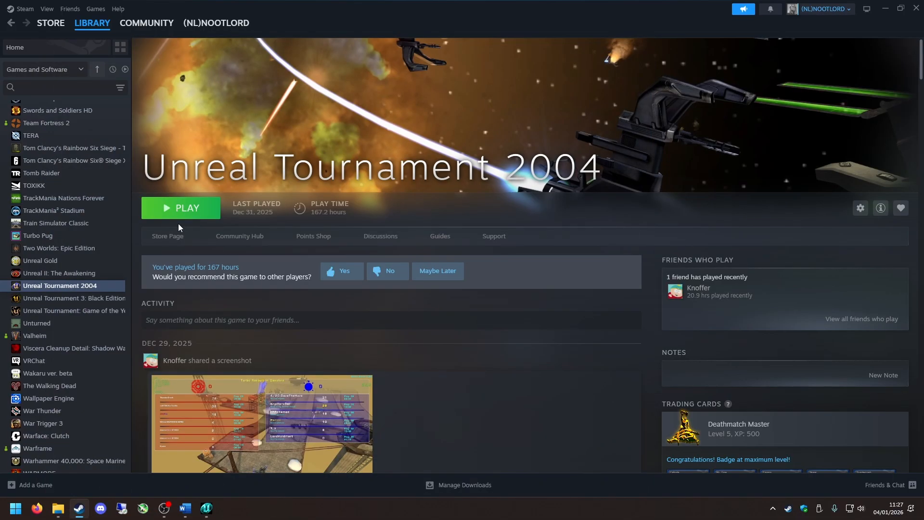
# Close the texture browser in the Unreal level editor and launch Unreal Tournament 2004 from the Steam library.
pyautogui.click(207, 508)
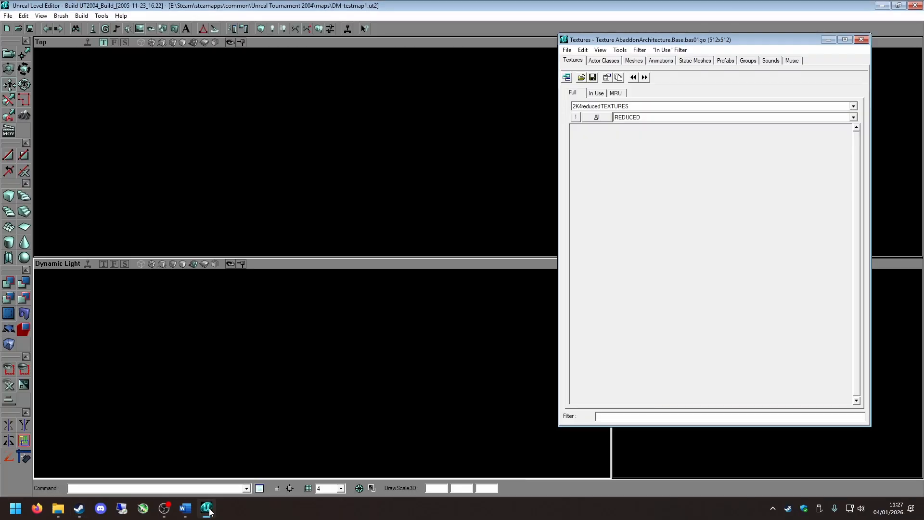
pyautogui.click(860, 40)
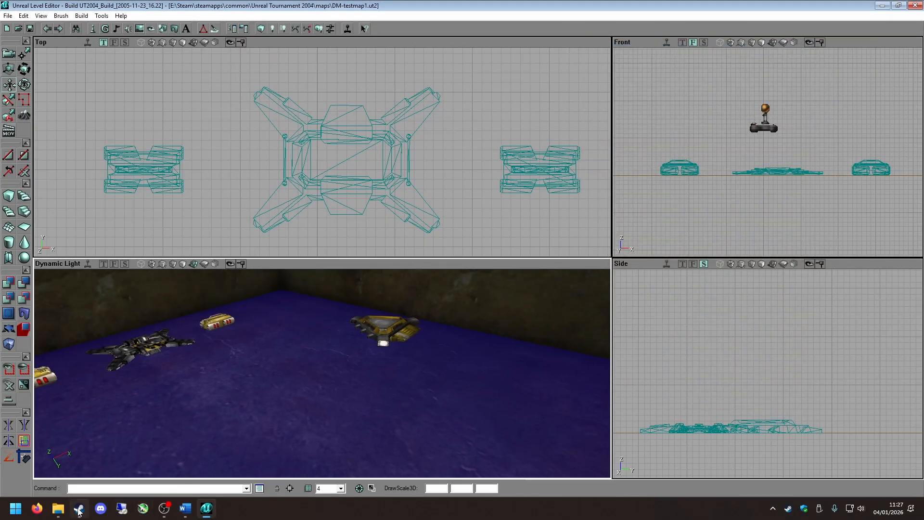
pyautogui.click(79, 509)
pyautogui.click(189, 212)
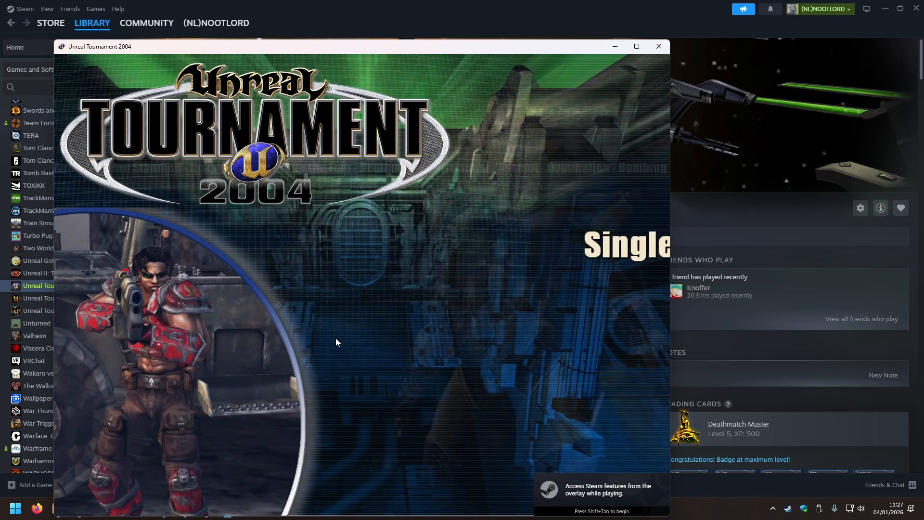
# Start an Instant Action DeathMatch game on the DM-testmap1 map.
pyautogui.click(375, 354)
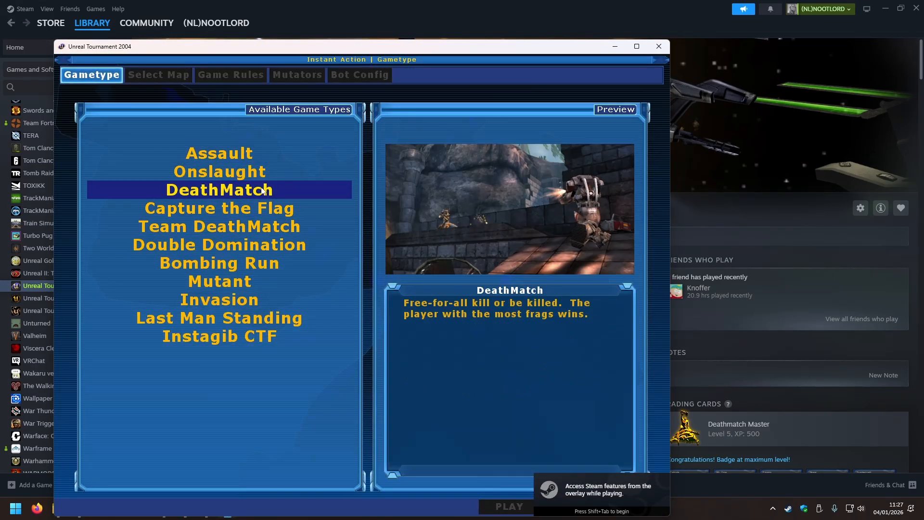
pyautogui.doubleClick(261, 187)
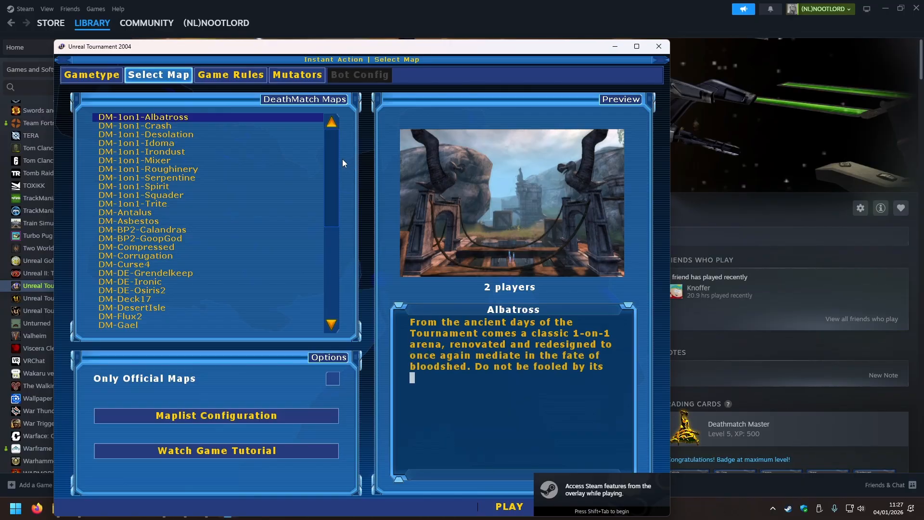
pyautogui.moveTo(336, 160); pyautogui.dragTo(331, 293)
pyautogui.click(146, 317)
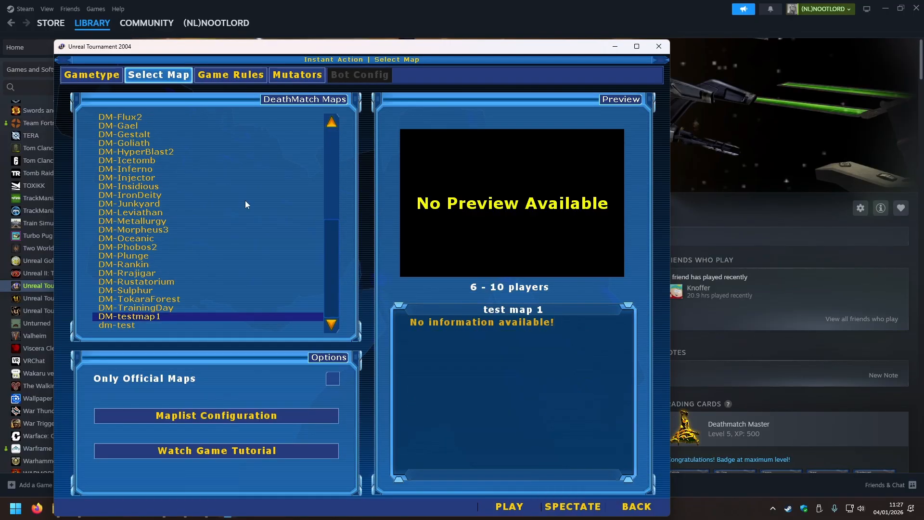
pyautogui.moveTo(319, 50); pyautogui.dragTo(339, 11)
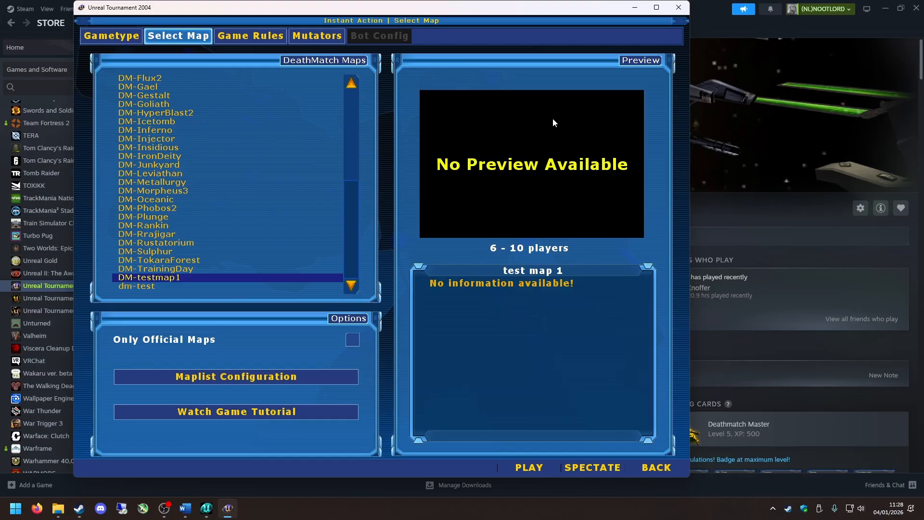
pyautogui.click(523, 474)
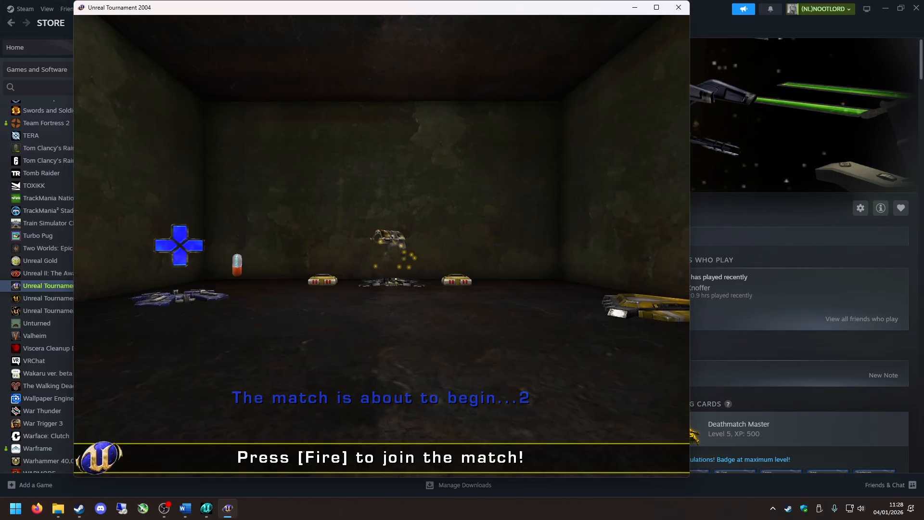
# Forfeit the match and restart DM-testmap1 with the Bot Mode set to Specify Number.
pyautogui.press('Escape')
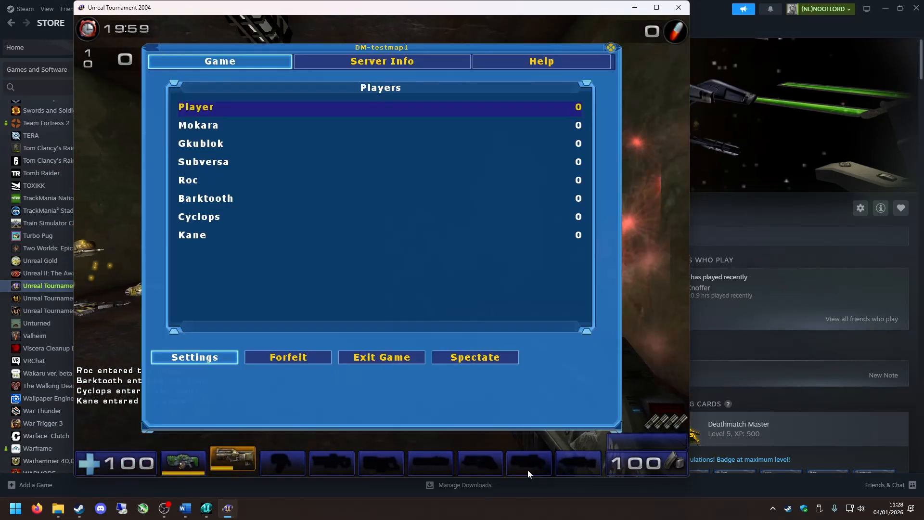
pyautogui.click(292, 358)
pyautogui.click(251, 36)
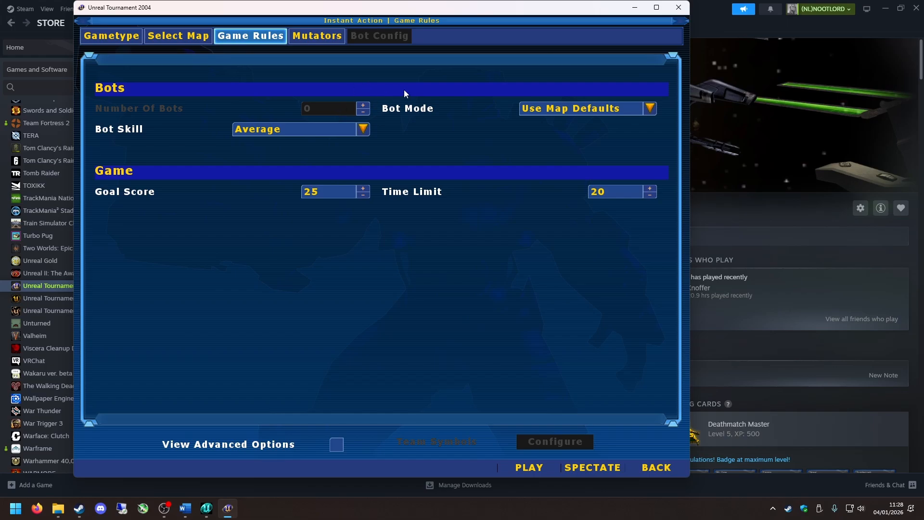
pyautogui.click(592, 109)
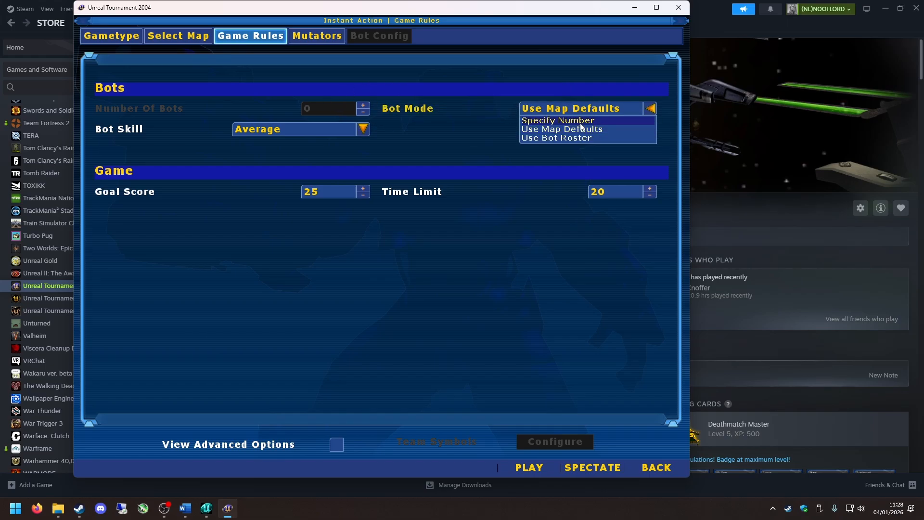
pyautogui.click(592, 118)
pyautogui.click(529, 467)
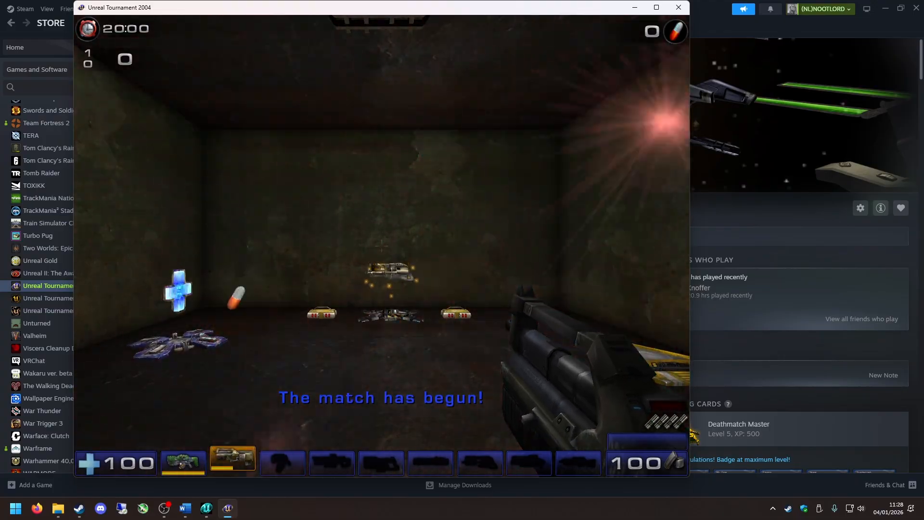
# Test the Flak Cannon, flak shell, adrenaline, shield pack and health pack pickups, firing the cannon around the room.
pyautogui.press('w')
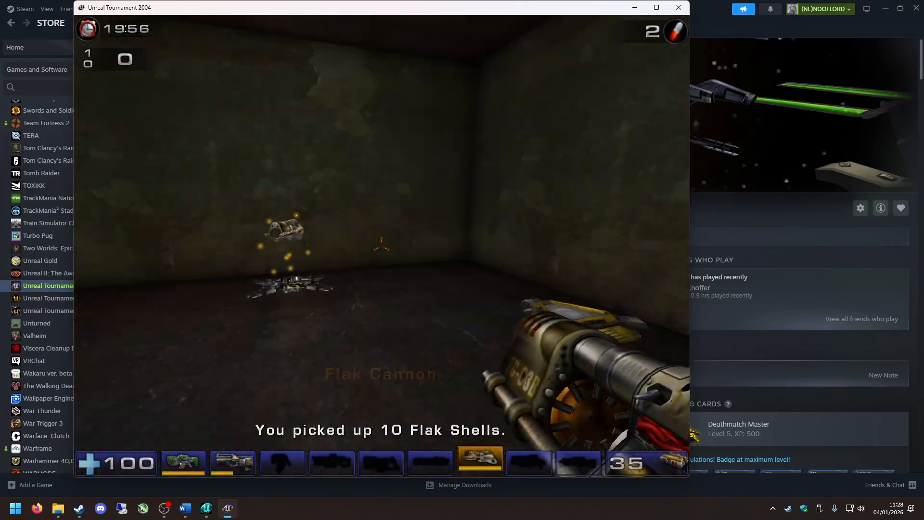
pyautogui.click(381, 245)
pyautogui.click(381, 245)
pyautogui.click(381, 246)
pyautogui.click(381, 246)
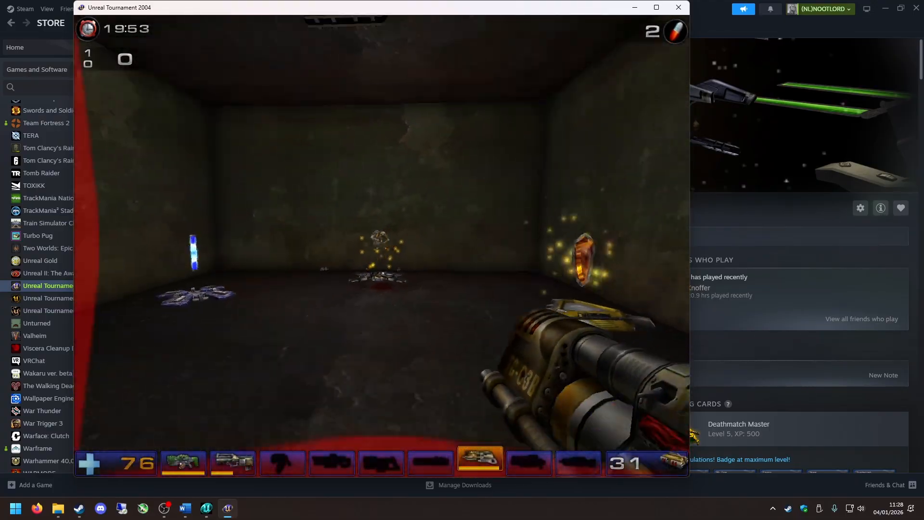
pyautogui.click(381, 245)
pyautogui.press('w')
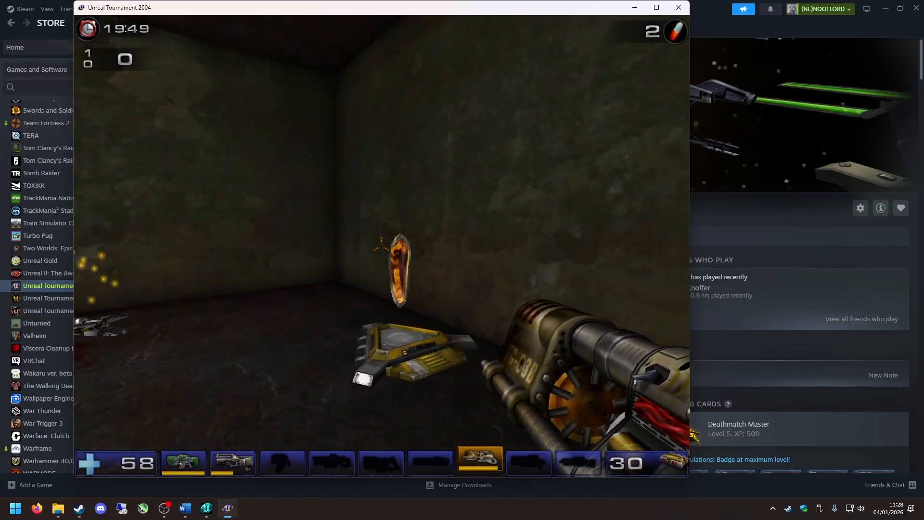
pyautogui.press('w')
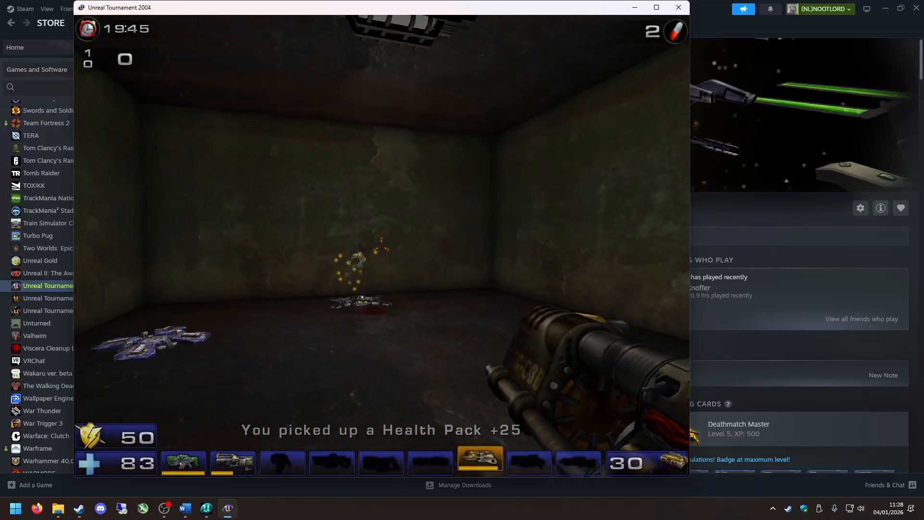
# Keep firing the Flak Cannon at the walls until the player dies, and respawn in the room.
pyautogui.click(381, 245)
pyautogui.click(381, 246)
pyautogui.click(381, 246)
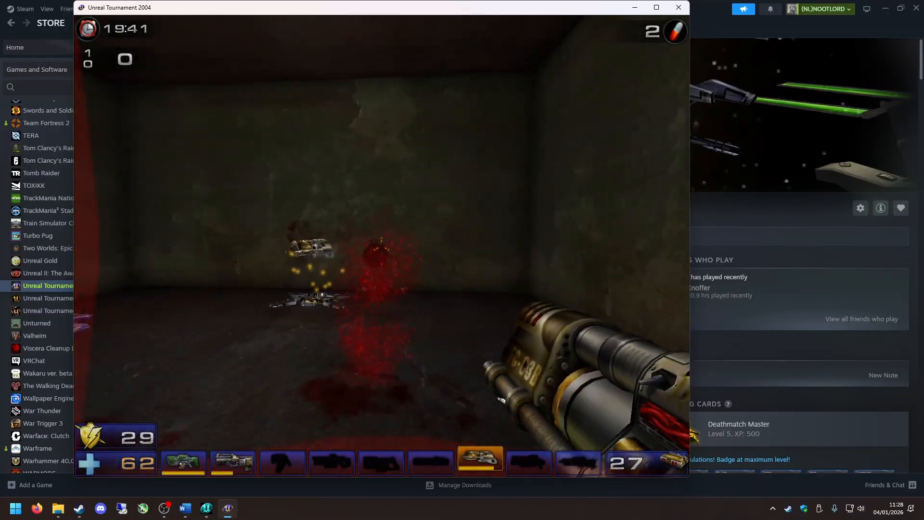
pyautogui.click(381, 245)
pyautogui.click(381, 246)
pyautogui.click(381, 245)
pyautogui.click(381, 245)
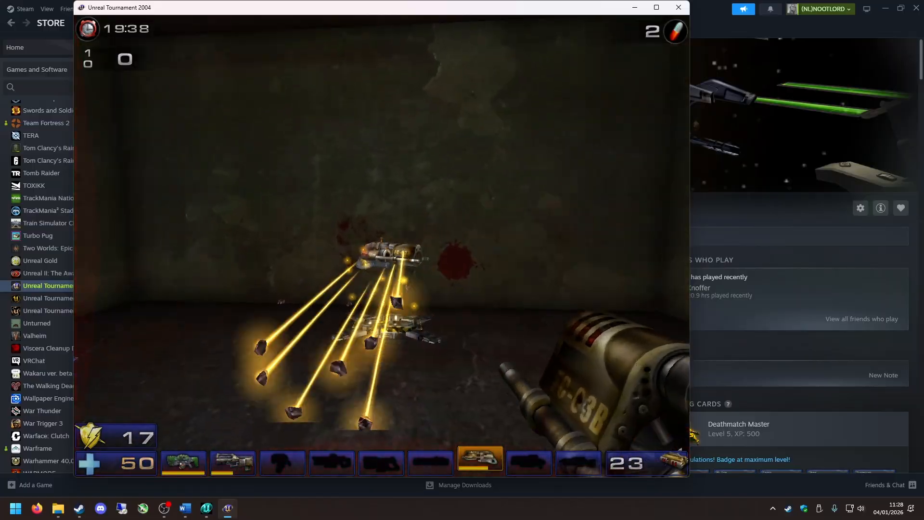
pyautogui.click(381, 245)
pyautogui.click(381, 246)
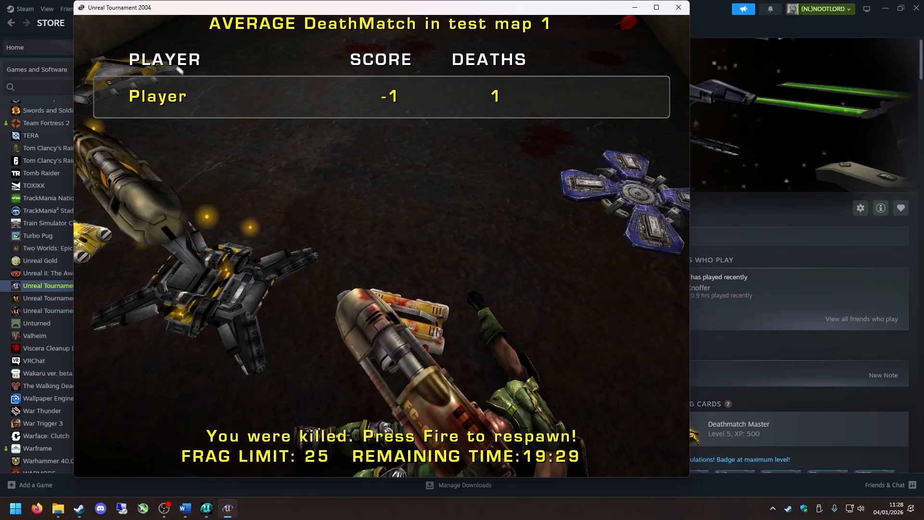
pyautogui.click(382, 246)
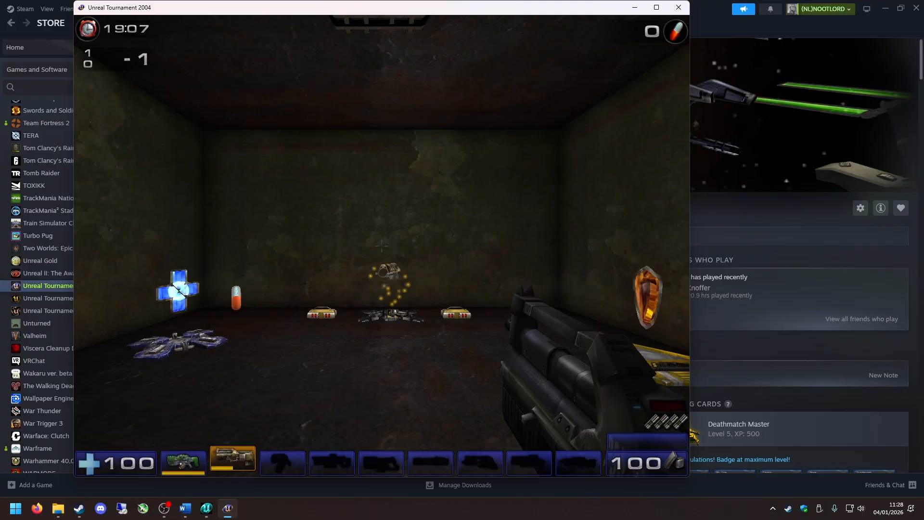
# Leave the DM-testmap1 match and quit the game.
pyautogui.press('Escape')
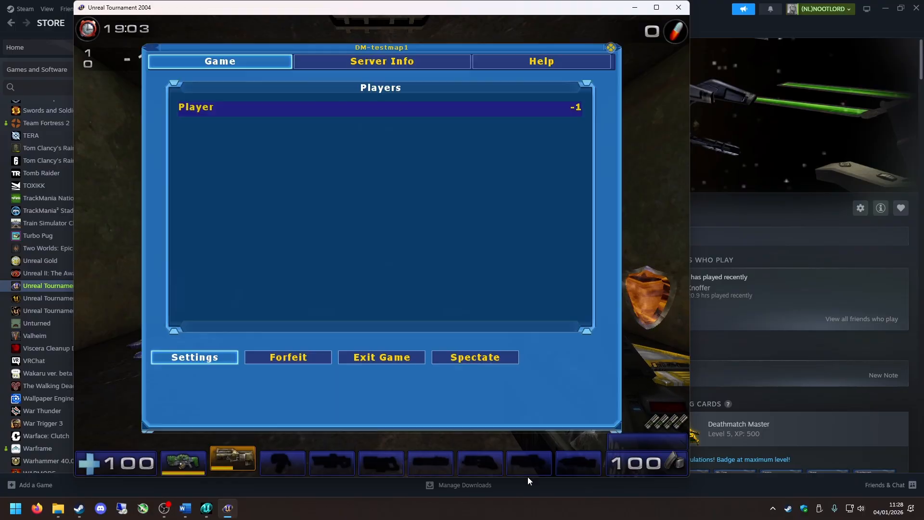
pyautogui.click(384, 359)
pyautogui.click(260, 258)
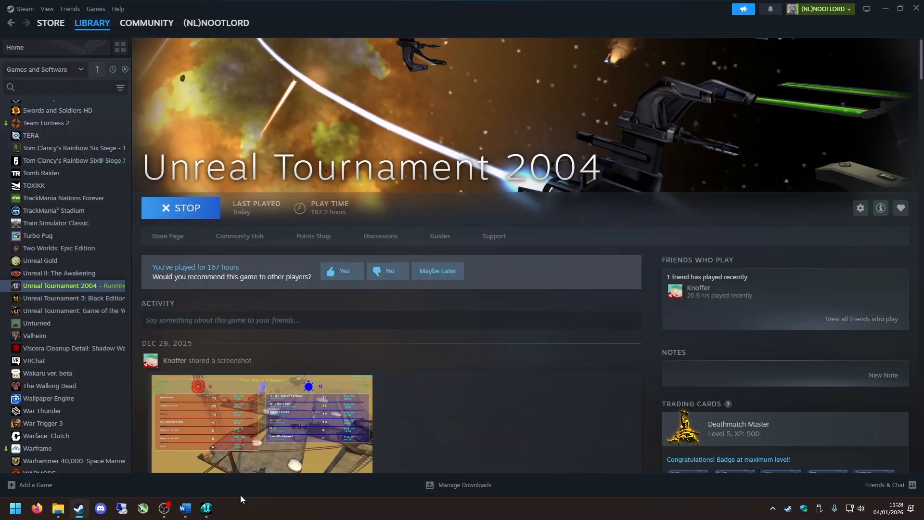
# Switch back to the Unreal level editor and clear the floor surface selection in the 3D view.
pyautogui.click(207, 509)
pyautogui.click(304, 381)
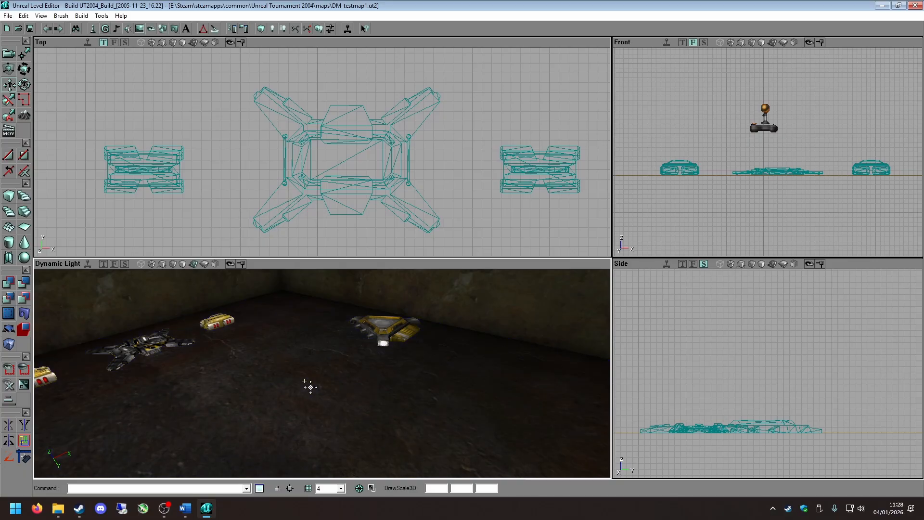
pyautogui.moveTo(335, 365); pyautogui.dragTo(358, 355)
pyautogui.moveTo(359, 354)
pyautogui.mouseDown(button='right')
pyautogui.moveTo(355, 342)
pyautogui.moveTo(369, 355)
pyautogui.mouseUp(button='right')
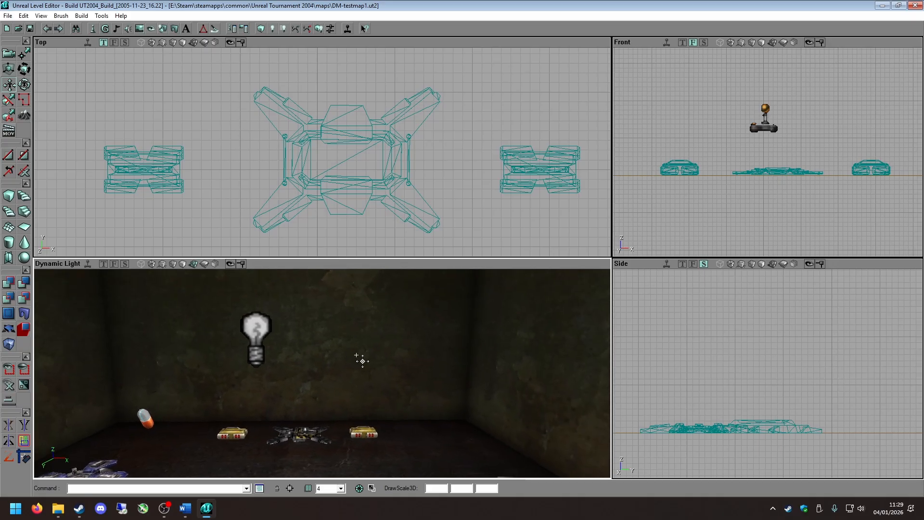